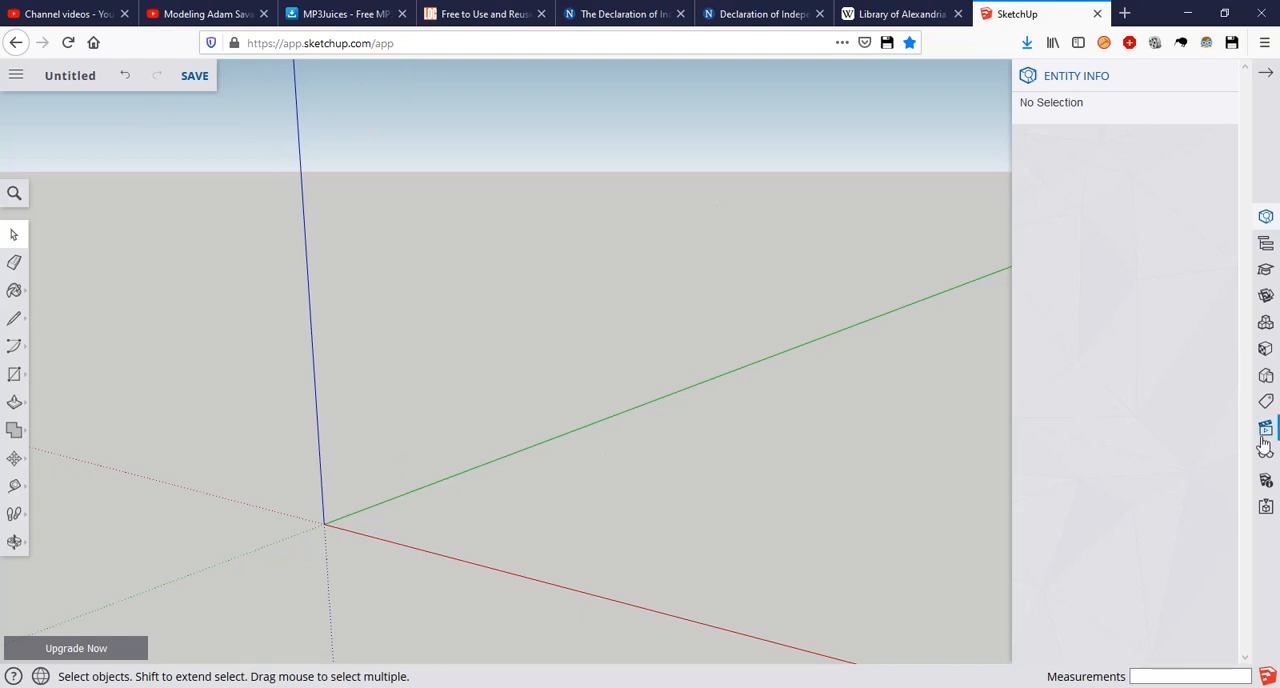
Step: Review the model's length unit format, precision and snap interval
{"action": "left_click", "coordinate": [1268, 484]}
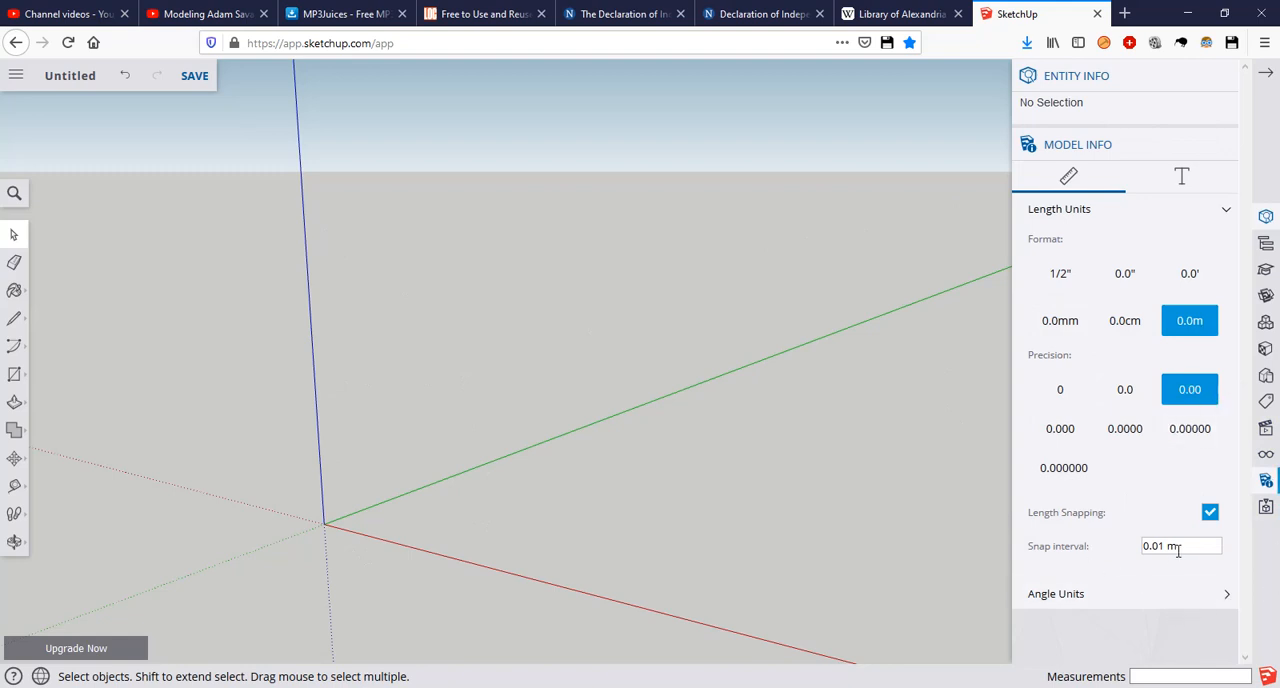
{"action": "left_click", "coordinate": [1227, 146]}
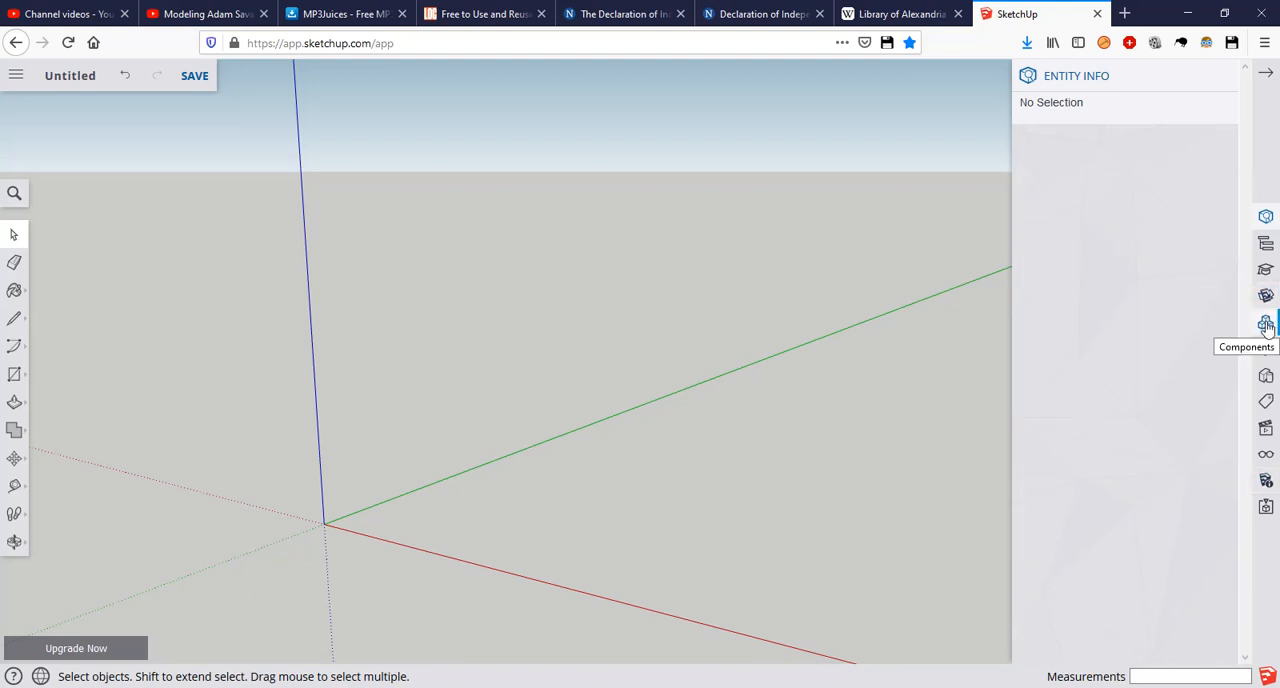
Step: Apply the Woodworking Style from the default styles to the model
{"action": "left_click", "coordinate": [1266, 376]}
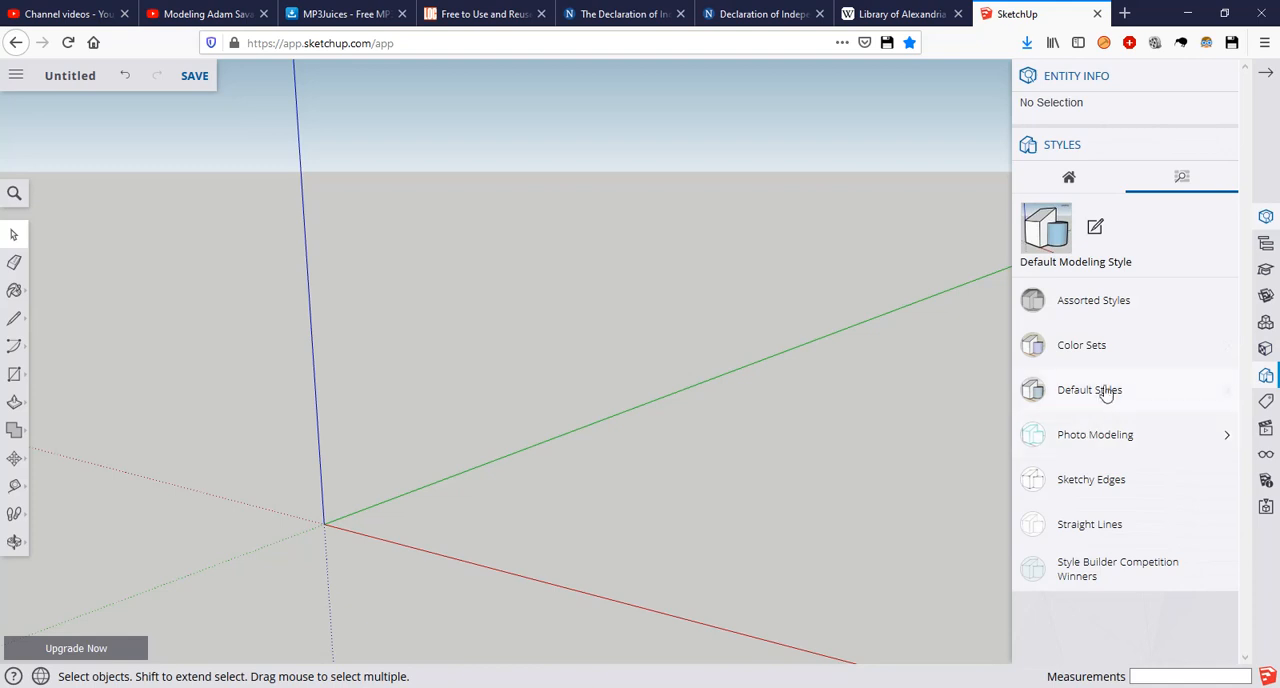
{"action": "left_click", "coordinate": [1228, 391]}
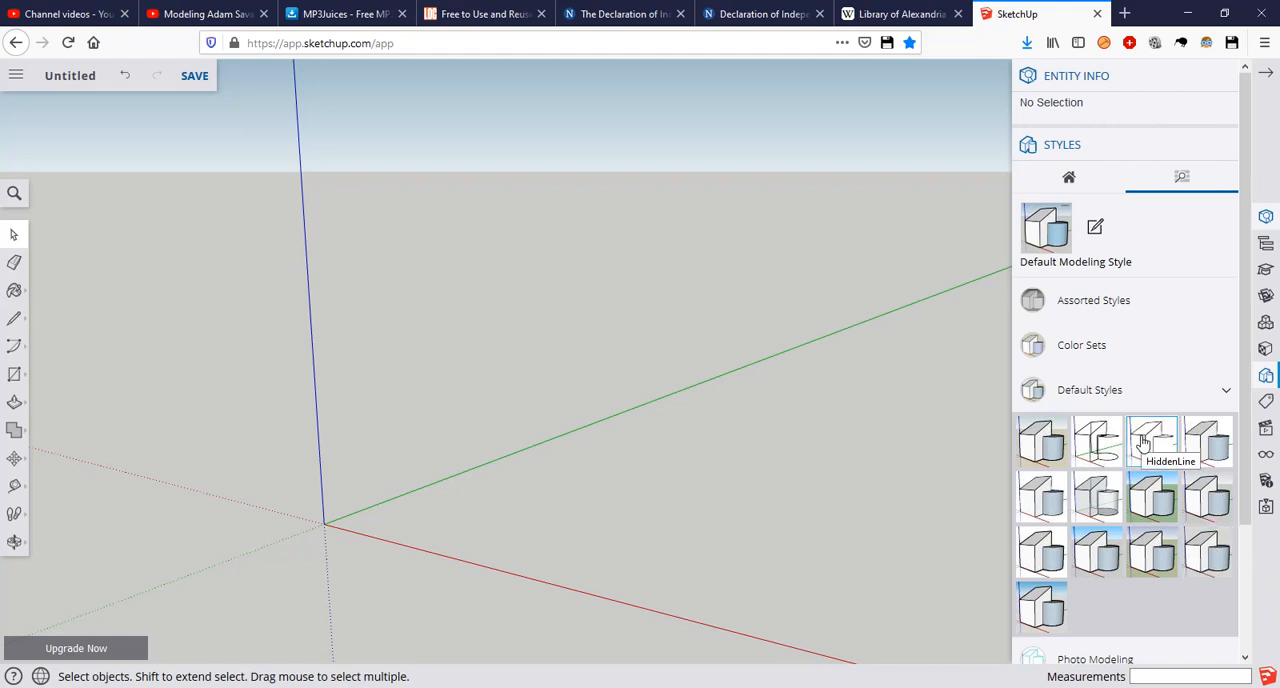
{"action": "left_click", "coordinate": [1042, 552]}
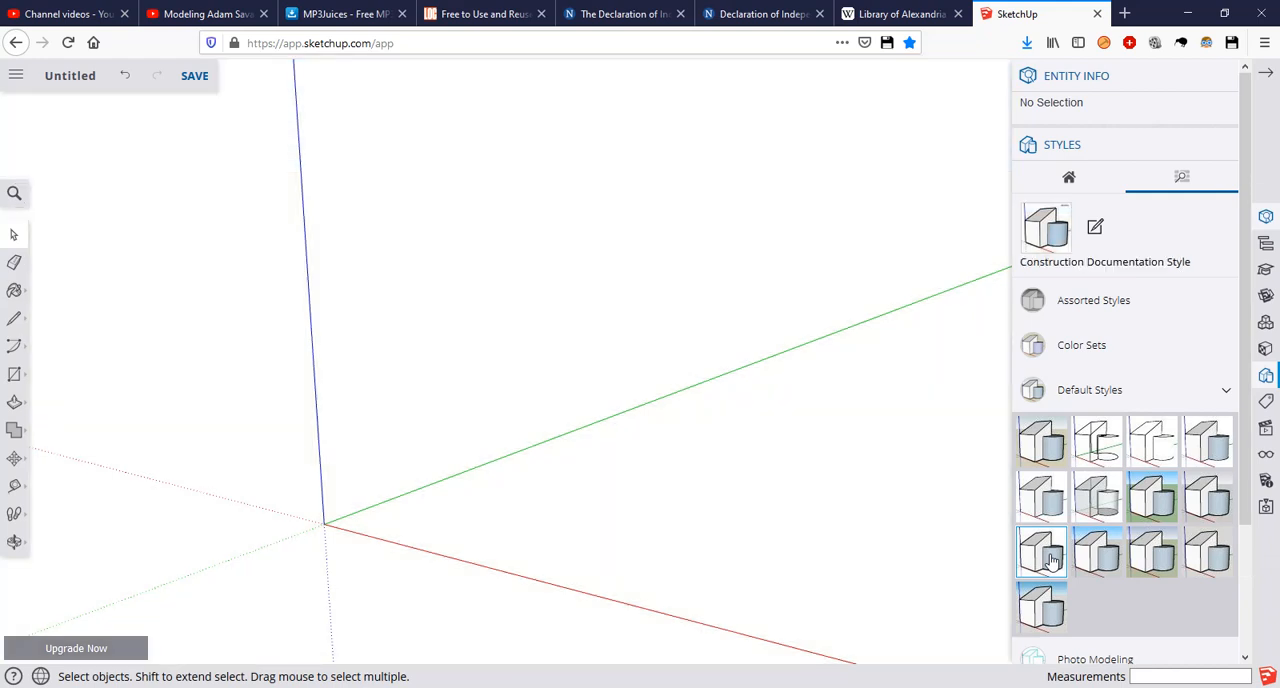
{"action": "left_click", "coordinate": [1200, 563]}
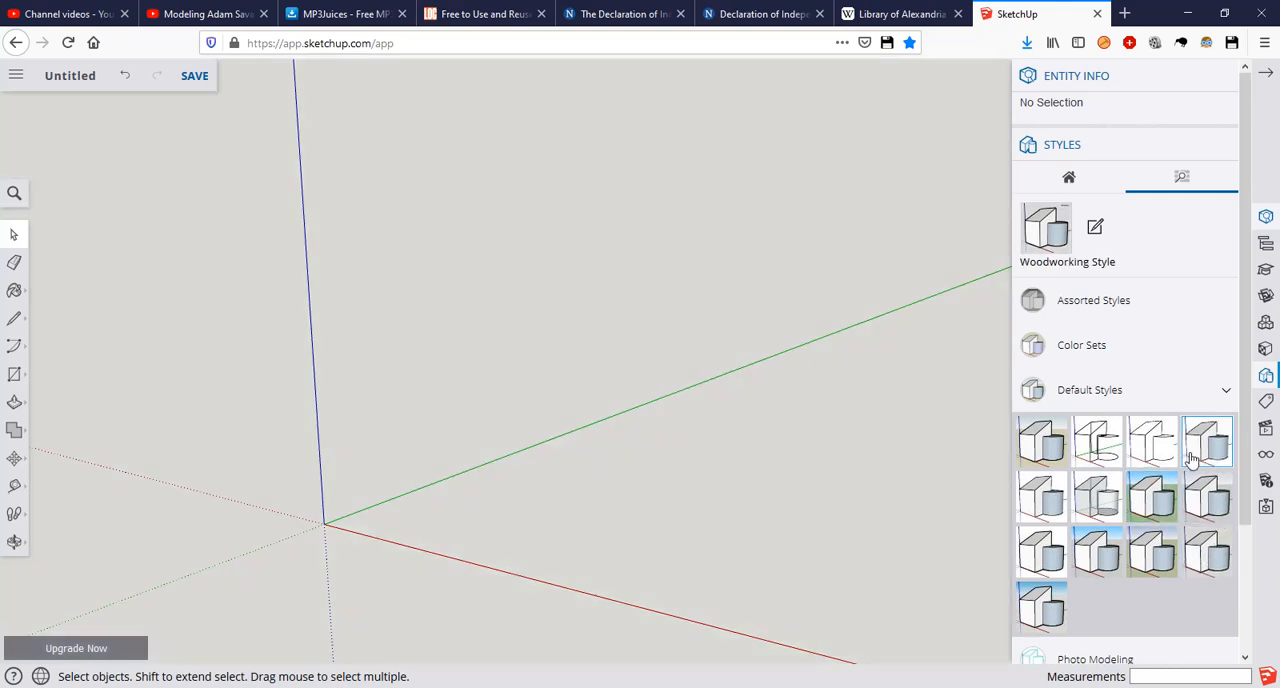
{"action": "scroll", "coordinate": [1192, 458], "scroll_direction": "down", "scroll_amount": 1}
{"action": "scroll", "coordinate": [1192, 458], "scroll_direction": "down", "scroll_amount": 3}
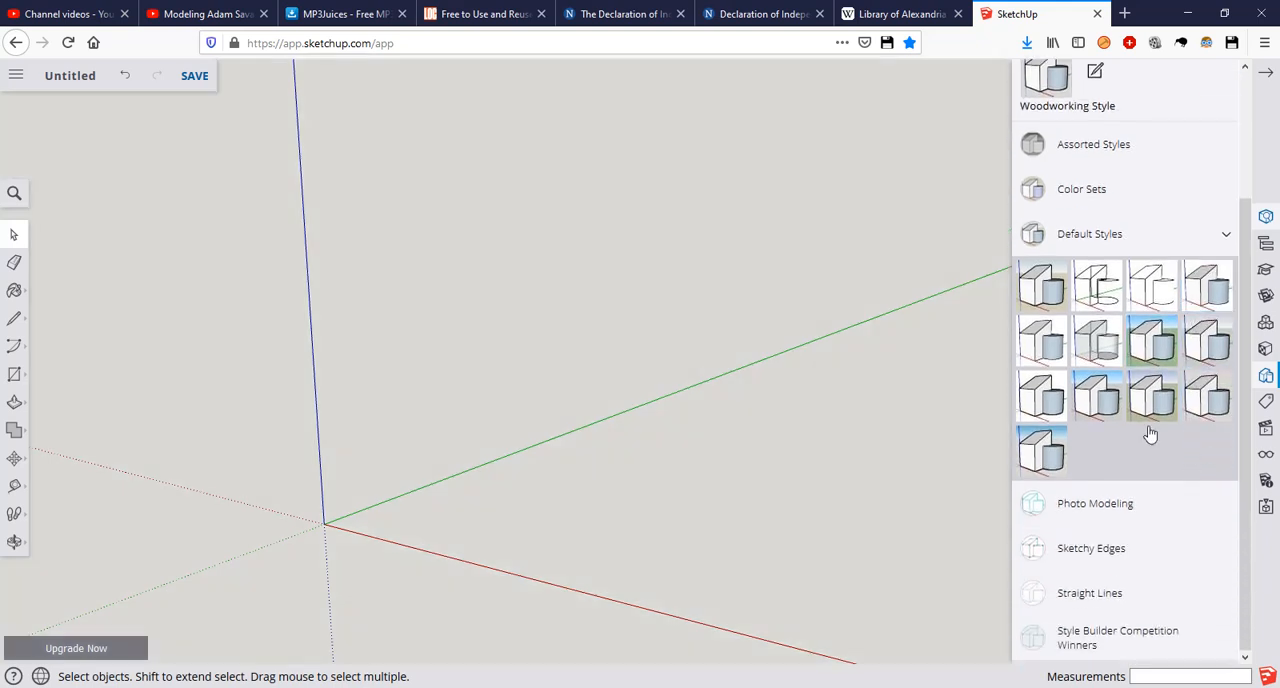
{"action": "scroll", "coordinate": [1150, 434], "scroll_direction": "up", "scroll_amount": 3}
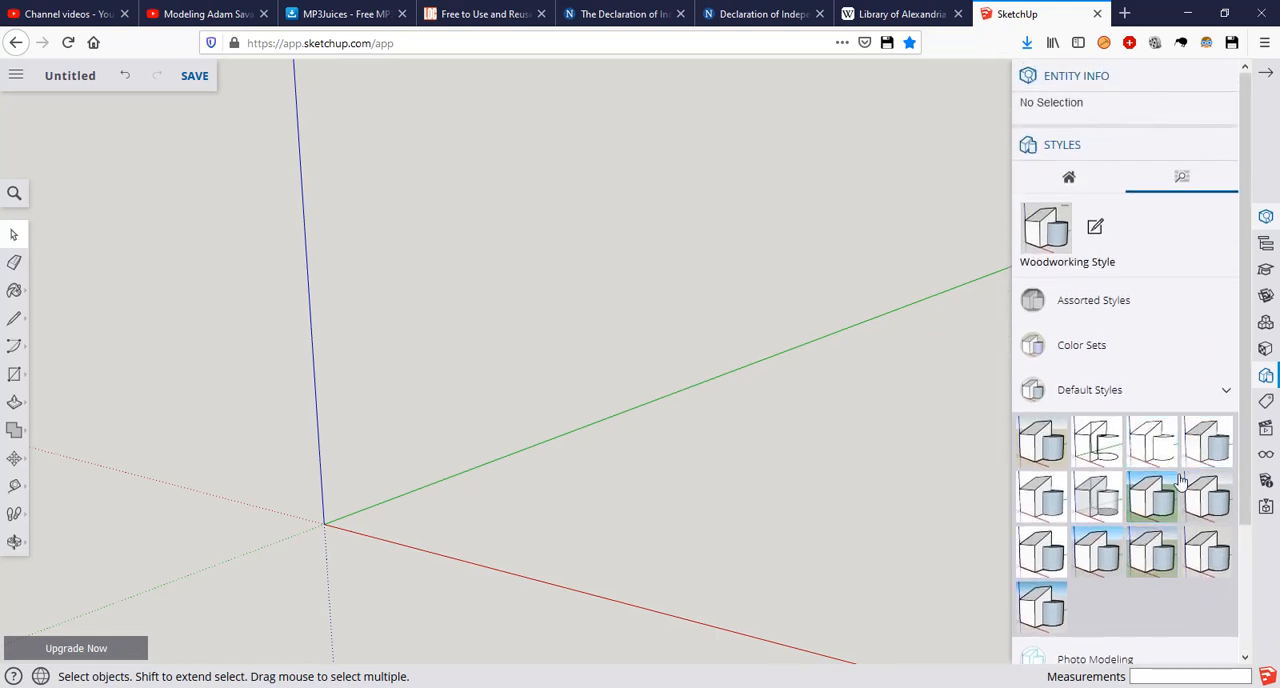
{"action": "left_click", "coordinate": [1095, 230]}
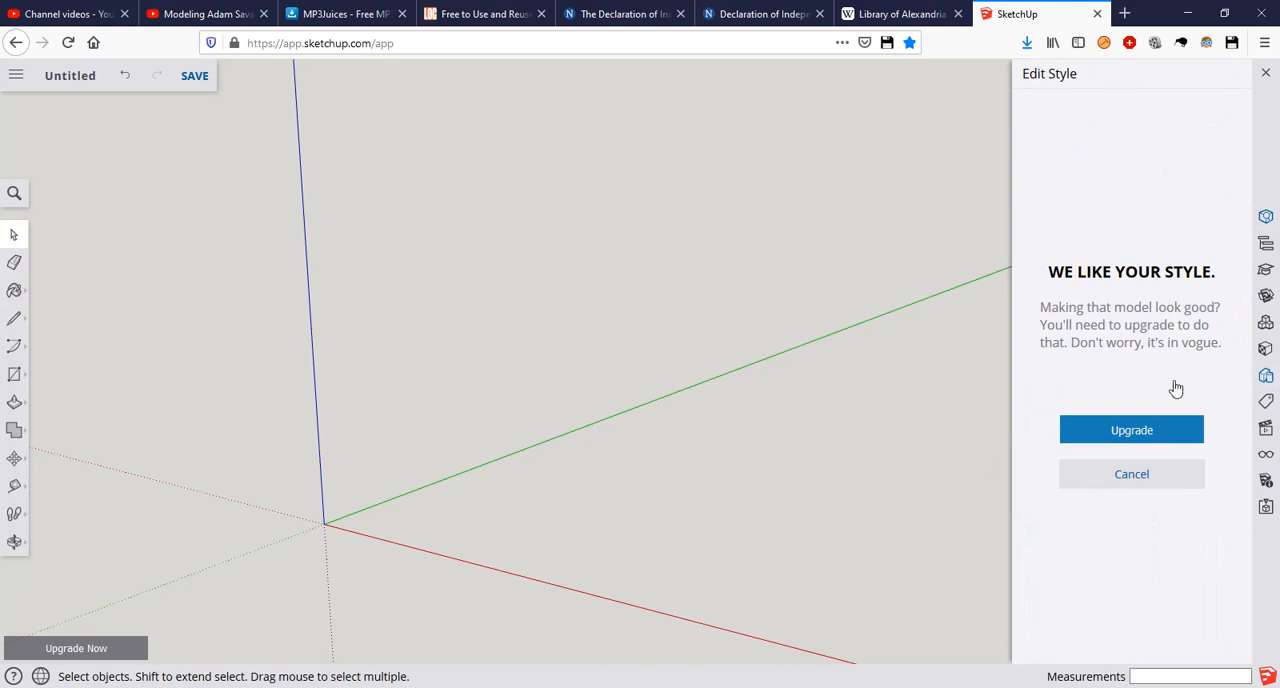
{"action": "left_click", "coordinate": [689, 409]}
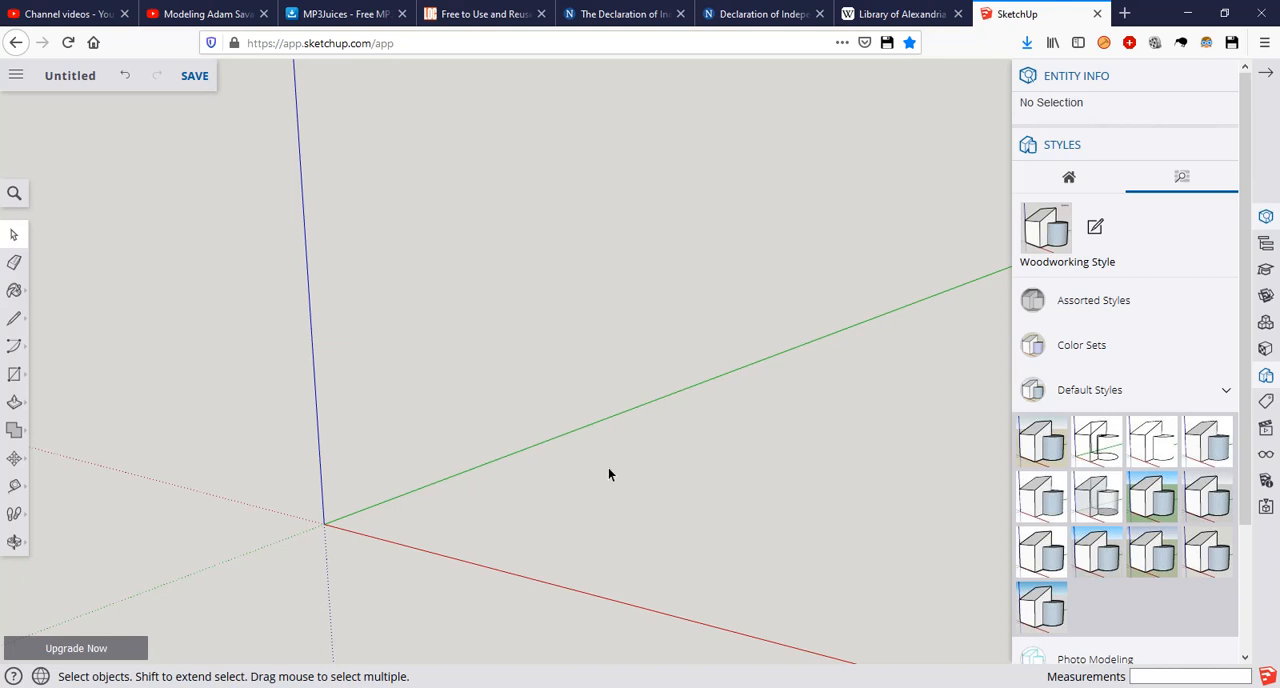
Step: Switch to Photos to examine the cottage reference picture and its side sketches, and return to SketchUp
{"action": "key", "text": "alt+Tab"}
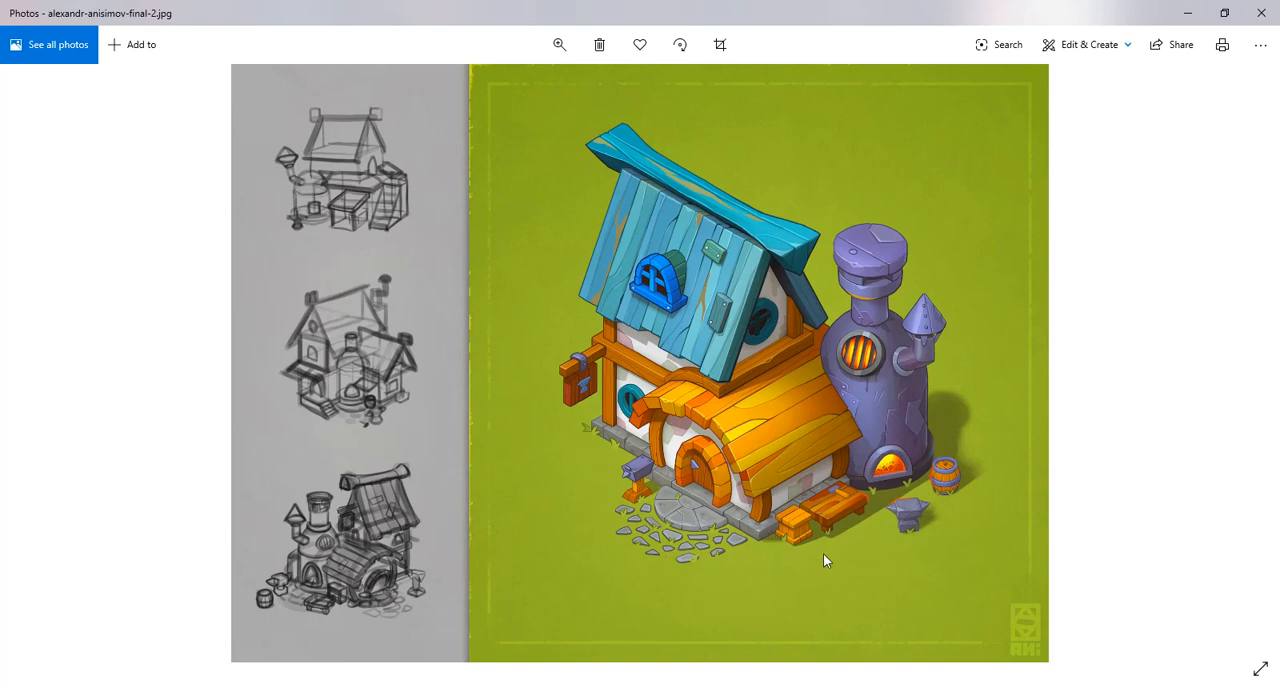
{"action": "left_click", "coordinate": [1188, 14]}
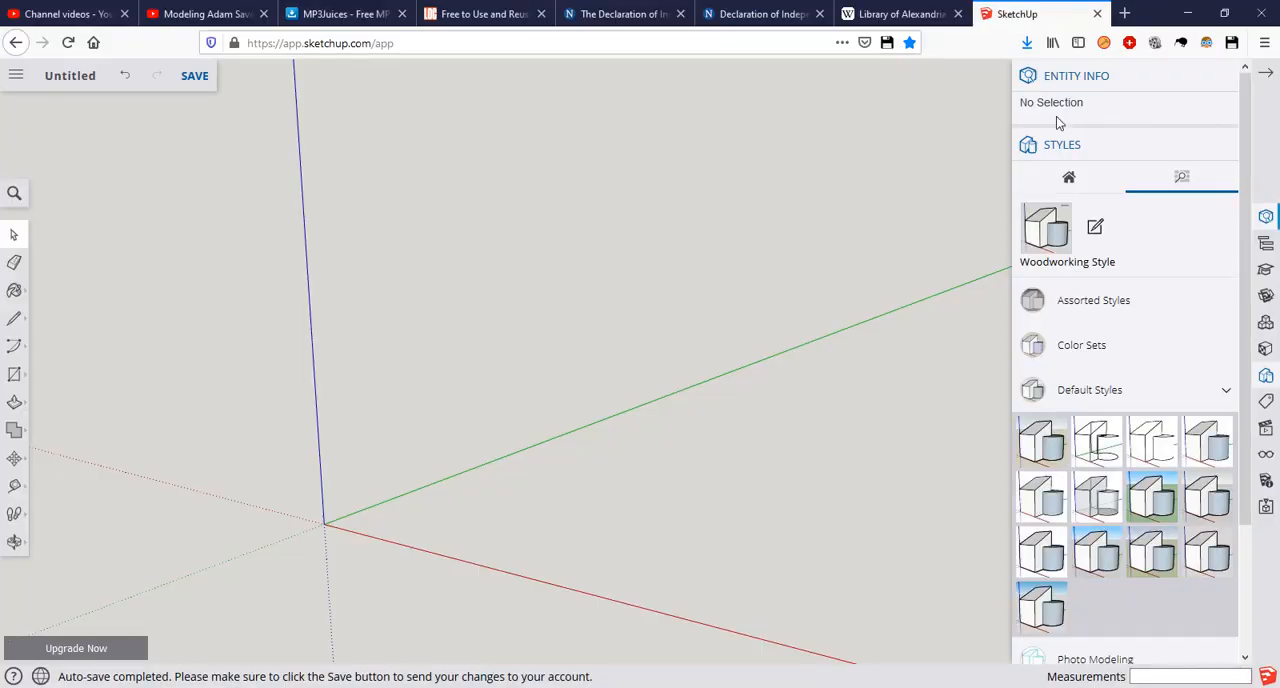
Step: Draw a vertical 20-sided circle of radius 4 m centred on the origin, perpendicular to the green axis
{"action": "key", "text": "c"}
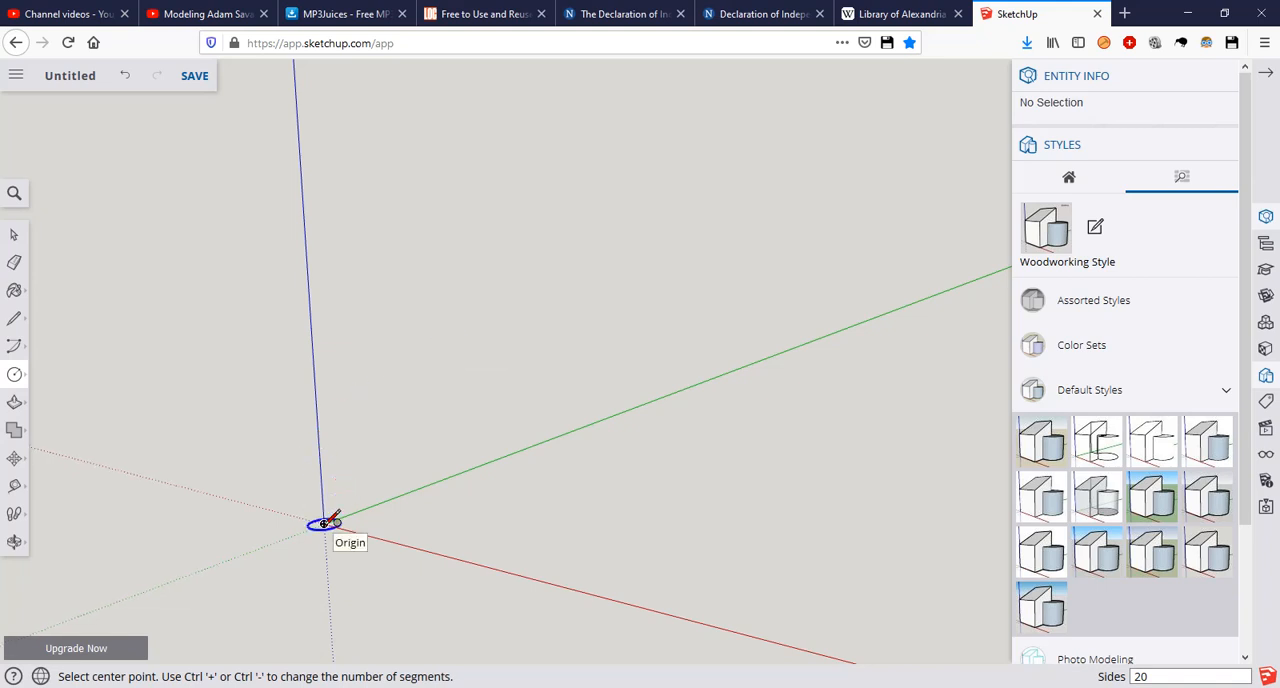
{"action": "key", "text": "Left"}
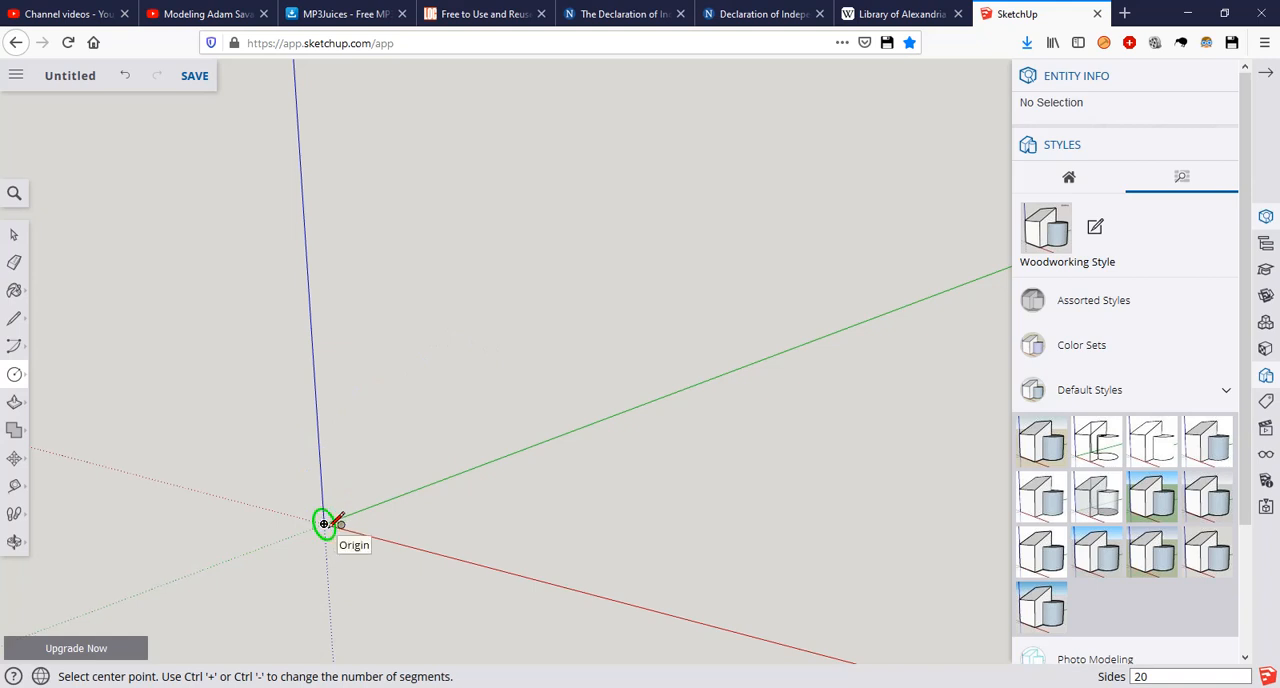
{"action": "left_click", "coordinate": [328, 524]}
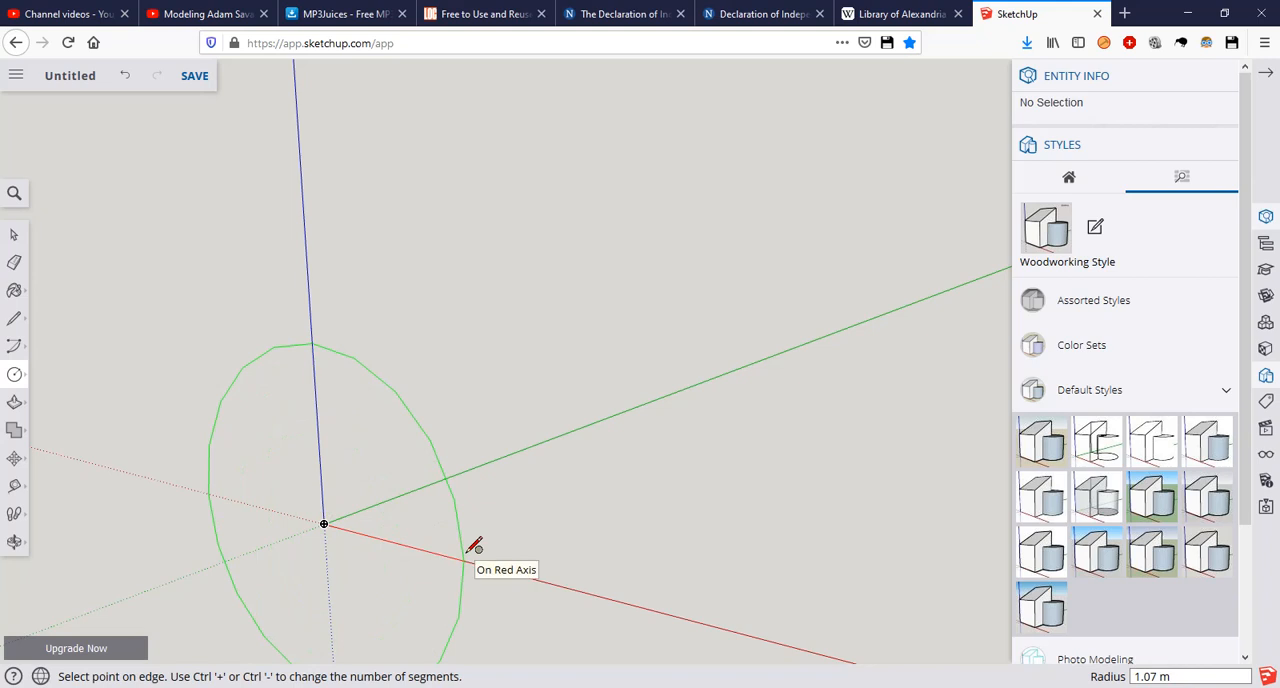
{"action": "middle_click_drag", "start_coordinate": [474, 545], "coordinate": [571, 543]}
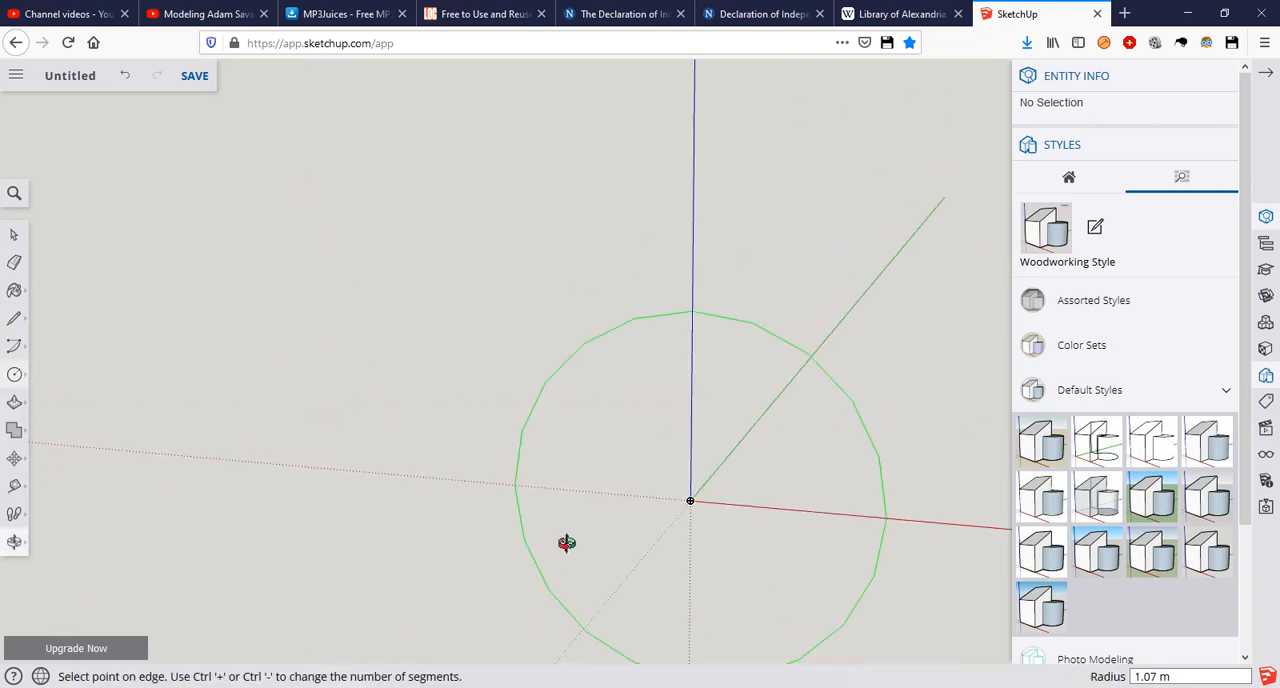
{"action": "middle_click_drag", "start_coordinate": [640, 500], "coordinate": [470, 434]}
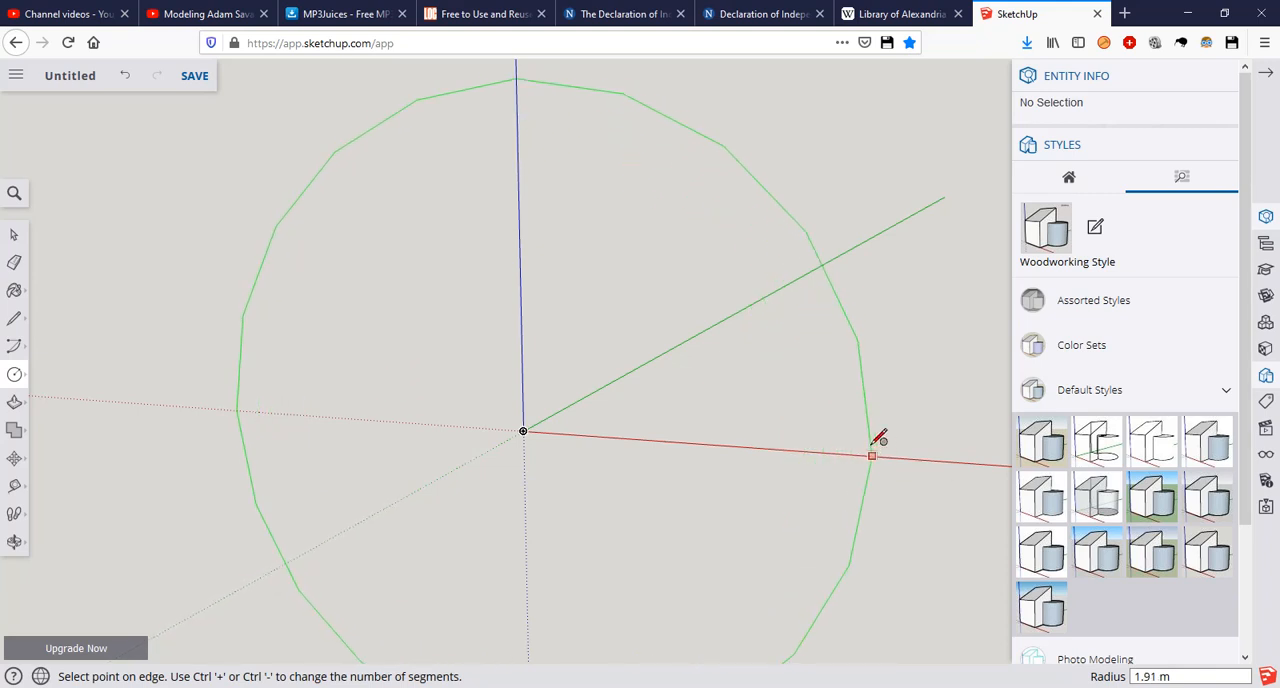
{"action": "type", "text": "4"}
{"action": "key", "text": "Return"}
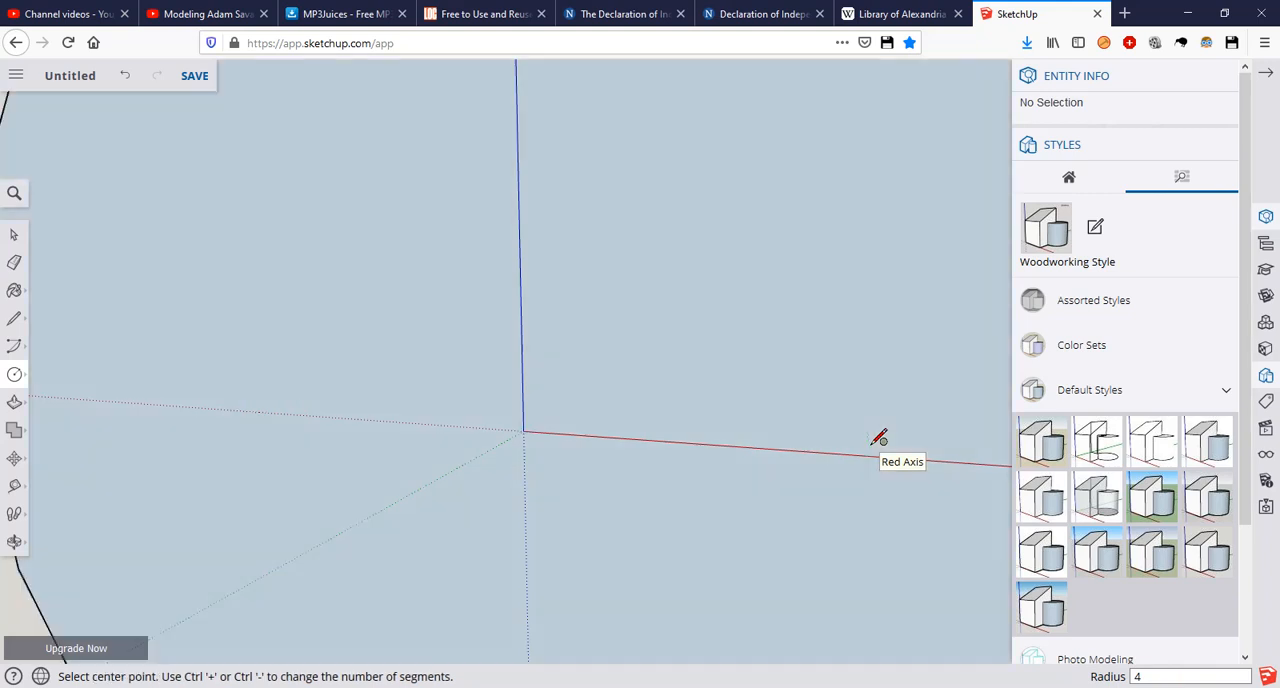
{"action": "scroll", "coordinate": [838, 433], "scroll_direction": "down", "scroll_amount": 3}
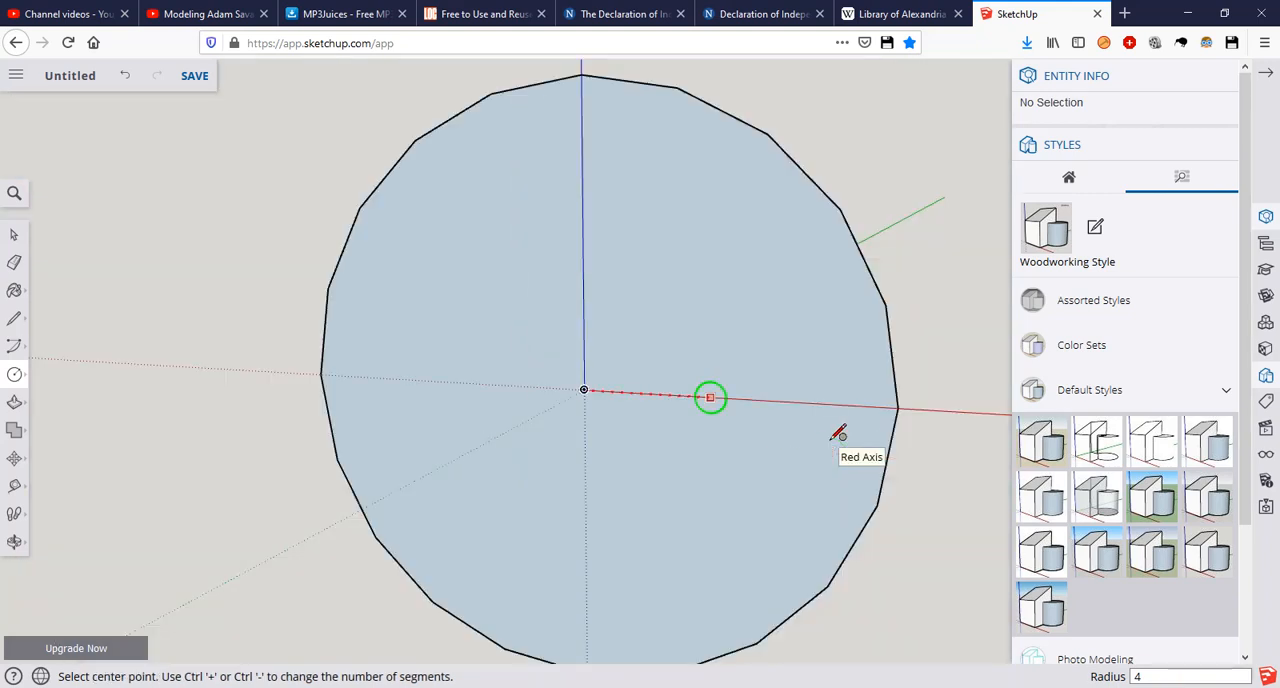
{"action": "scroll", "coordinate": [825, 438], "scroll_direction": "down", "scroll_amount": 3}
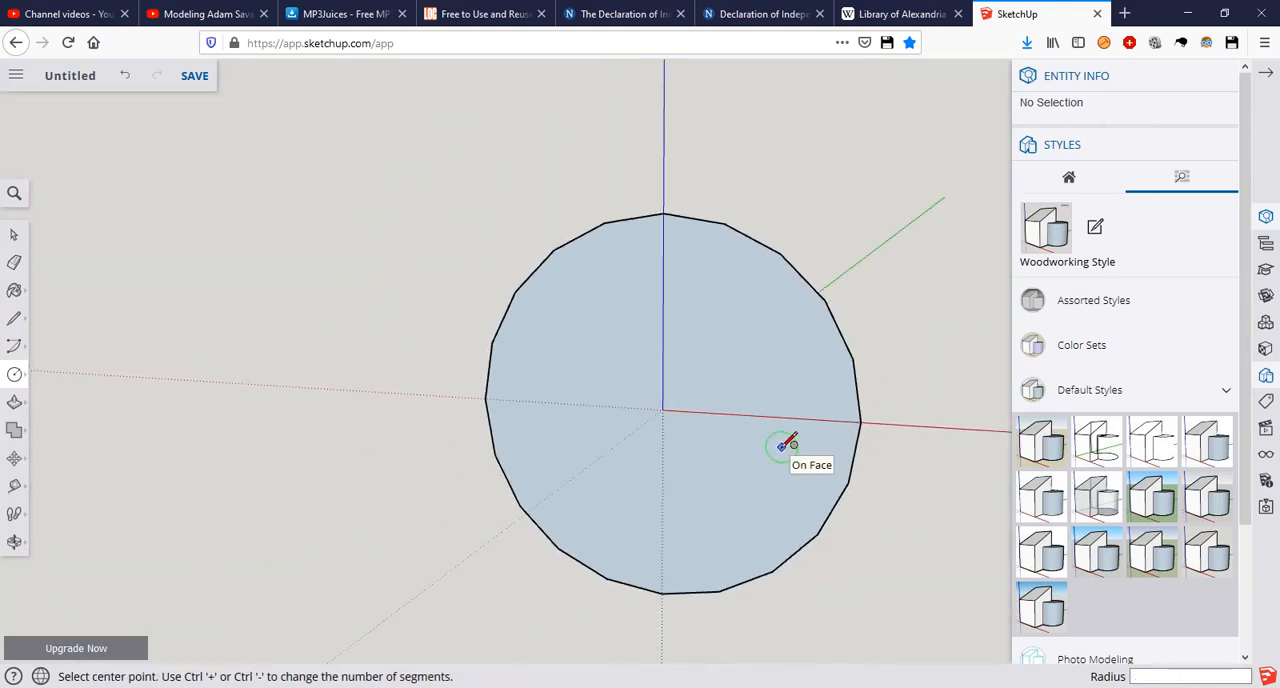
{"action": "key", "text": "space"}
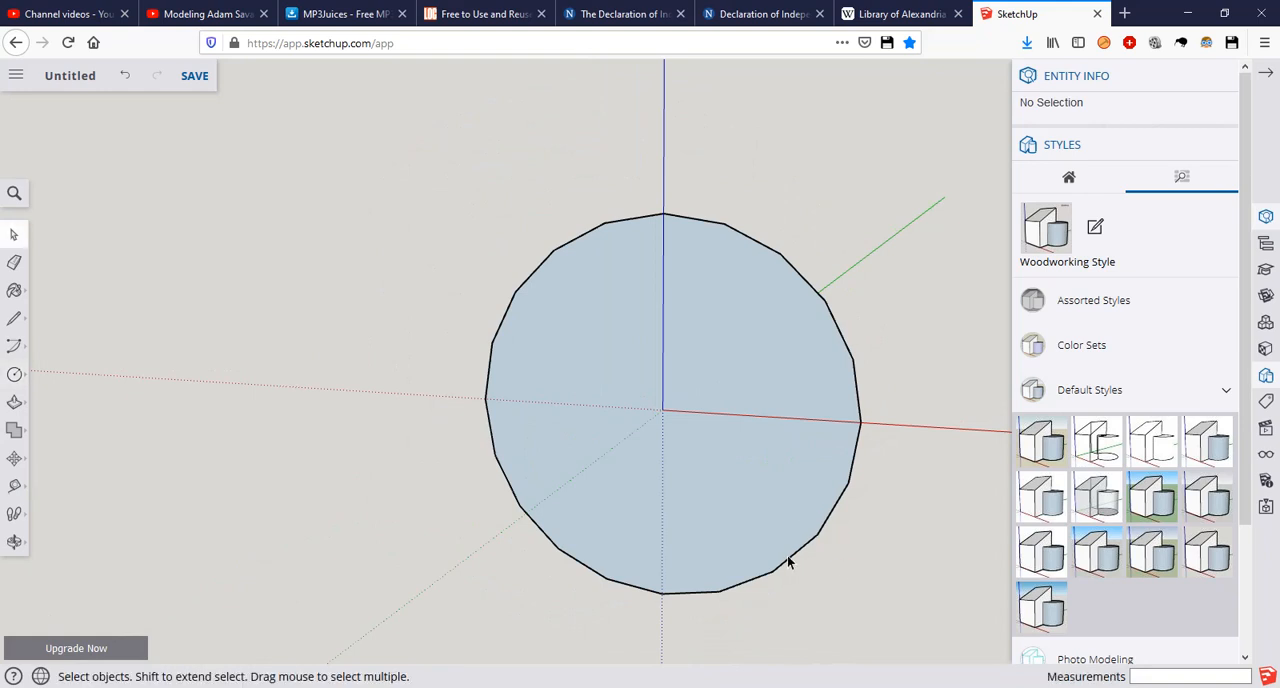
Step: Move the whole circle, face and edges, up along the blue axis by about 1.5 m
{"action": "double_click", "coordinate": [661, 593]}
{"action": "key", "text": "m"}
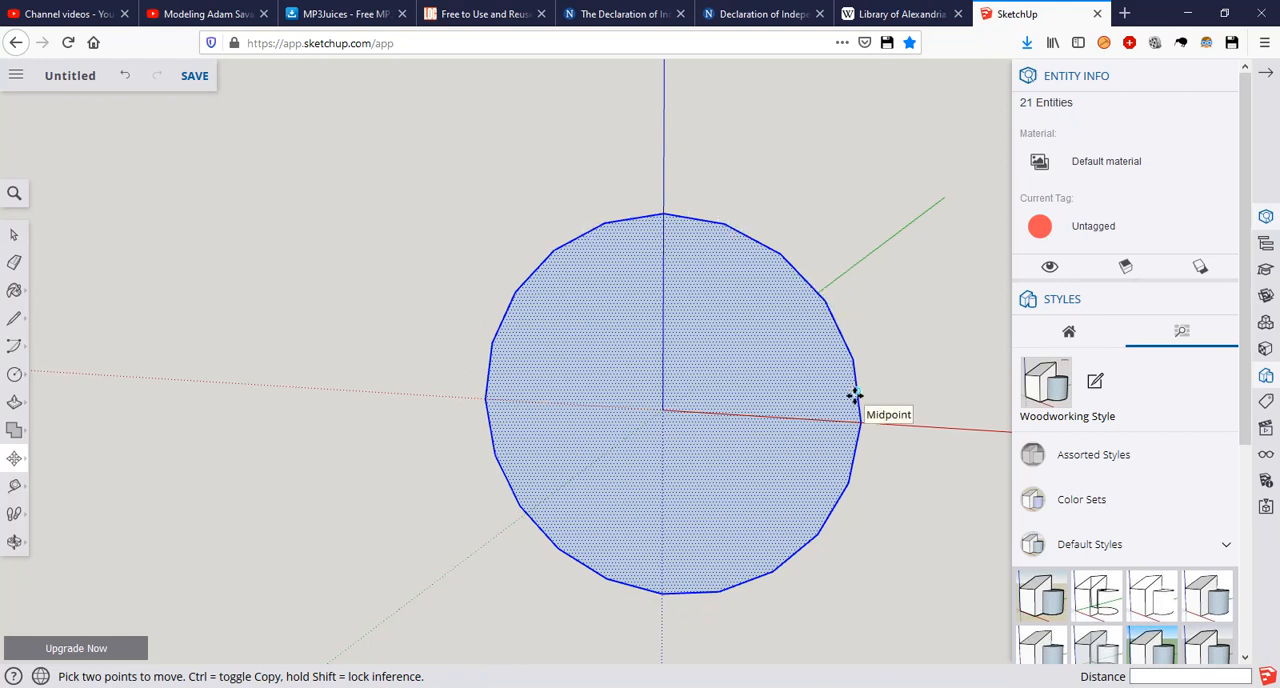
{"action": "left_click", "coordinate": [842, 484]}
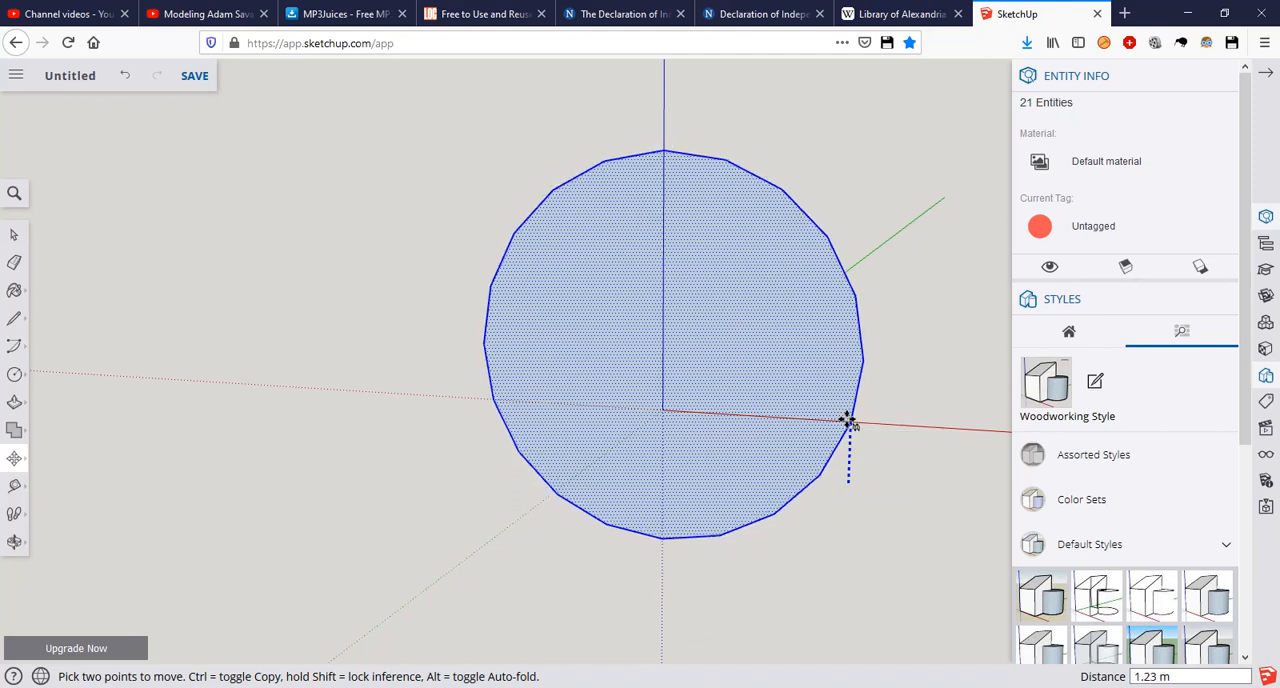
{"action": "scroll", "coordinate": [848, 421], "scroll_direction": "up", "scroll_amount": 4}
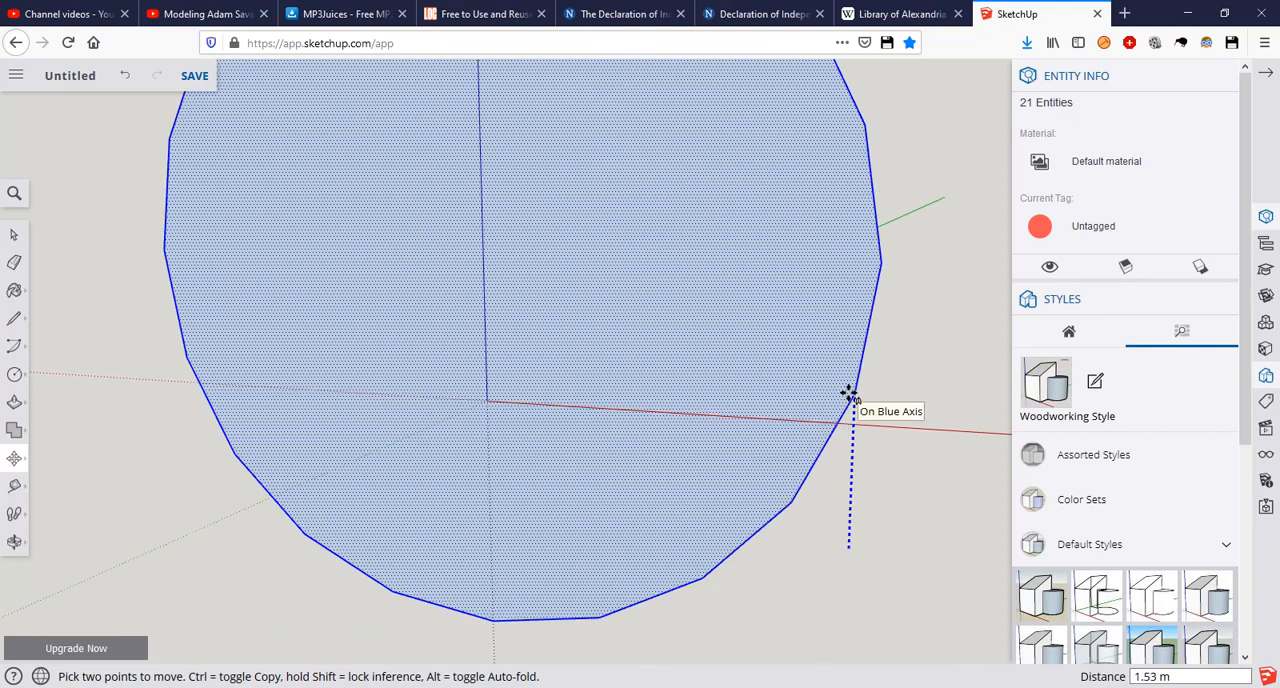
{"action": "key", "text": "space"}
Step: Create a construction guide line along the red axis with the Tape Measure tool
{"action": "key", "text": "t"}
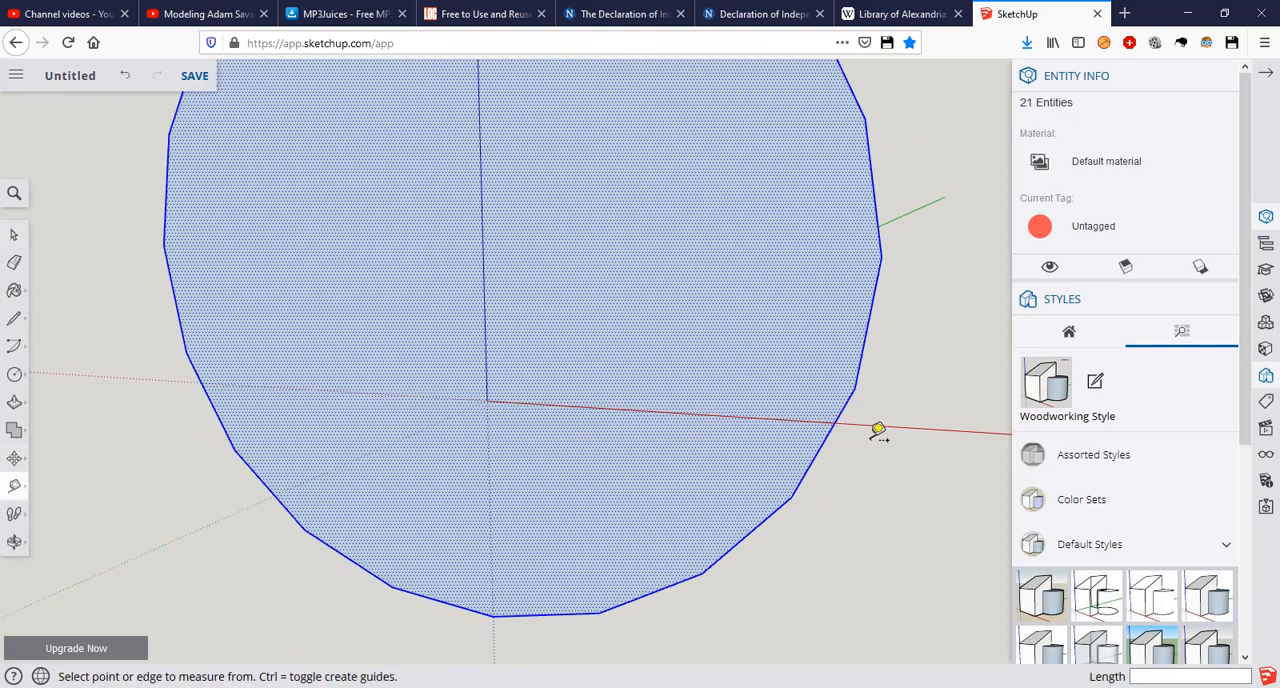
{"action": "left_click", "coordinate": [876, 425]}
{"action": "key", "text": "Escape"}
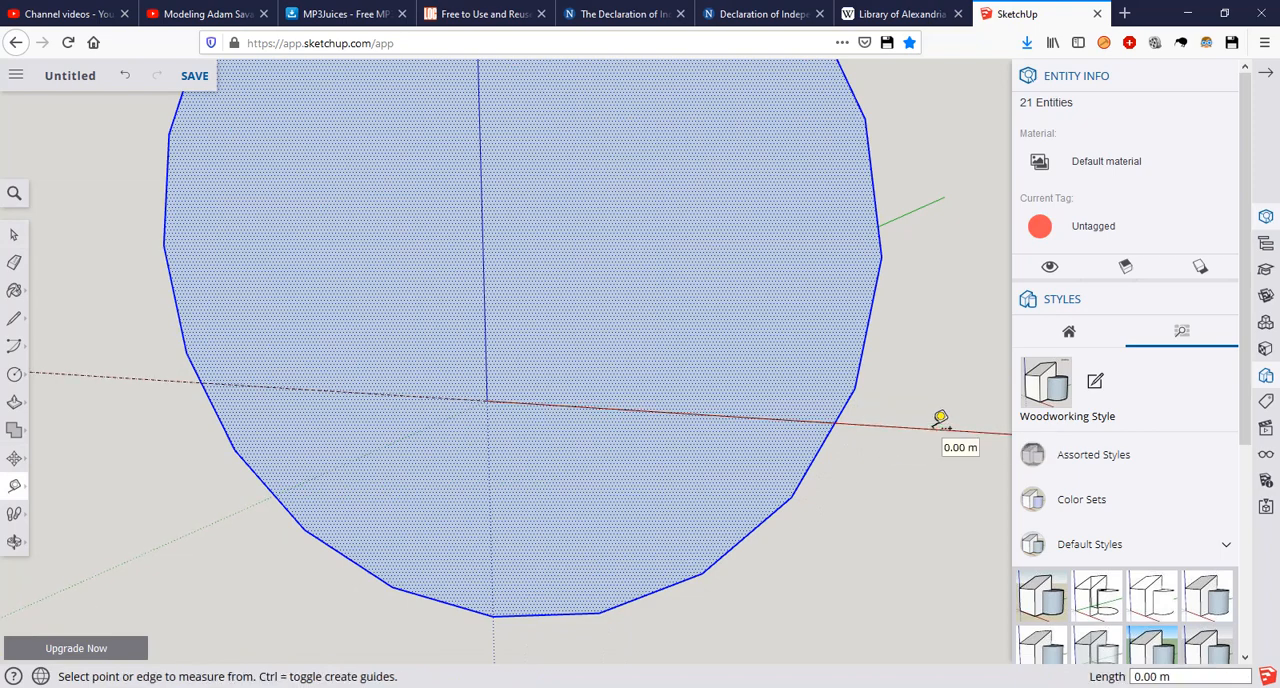
{"action": "key", "text": "space"}
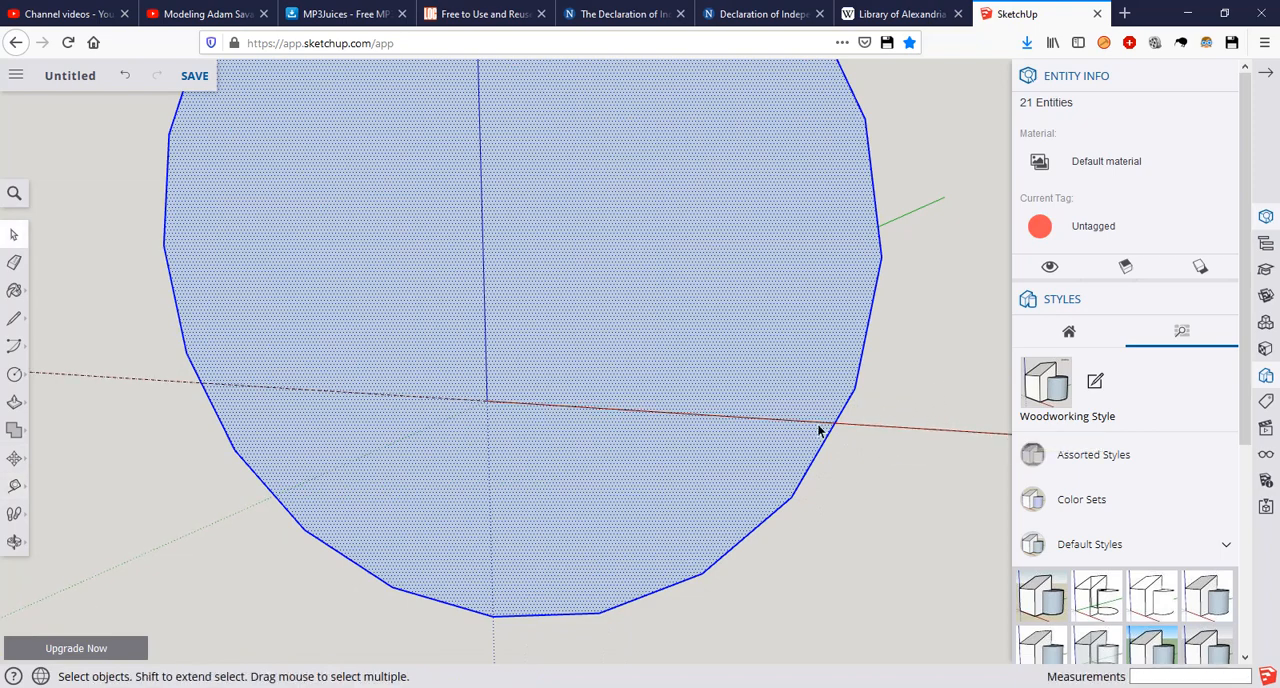
Step: Lower the circle by about 0.34 m so that one of its side vertices sits on the red axis guide
{"action": "key", "text": "m"}
{"action": "left_click", "coordinate": [855, 396]}
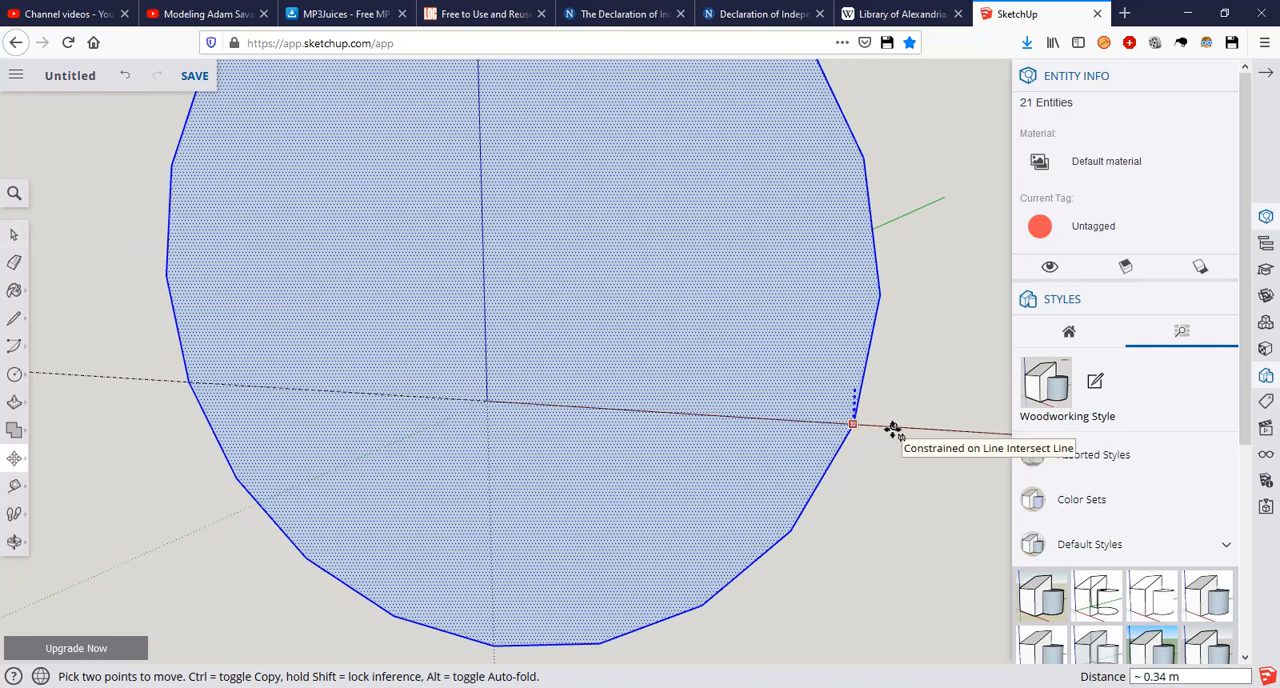
{"action": "left_click", "coordinate": [893, 429]}
{"action": "key", "text": "space"}
{"action": "left_click", "coordinate": [920, 390]}
Step: Draw a line along the red axis across the circle, connecting its two opposite side vertices
{"action": "scroll", "coordinate": [763, 416], "scroll_direction": "down", "scroll_amount": 1}
{"action": "scroll", "coordinate": [763, 416], "scroll_direction": "down", "scroll_amount": 3}
{"action": "middle_click_drag", "start_coordinate": [549, 391], "coordinate": [631, 394]}
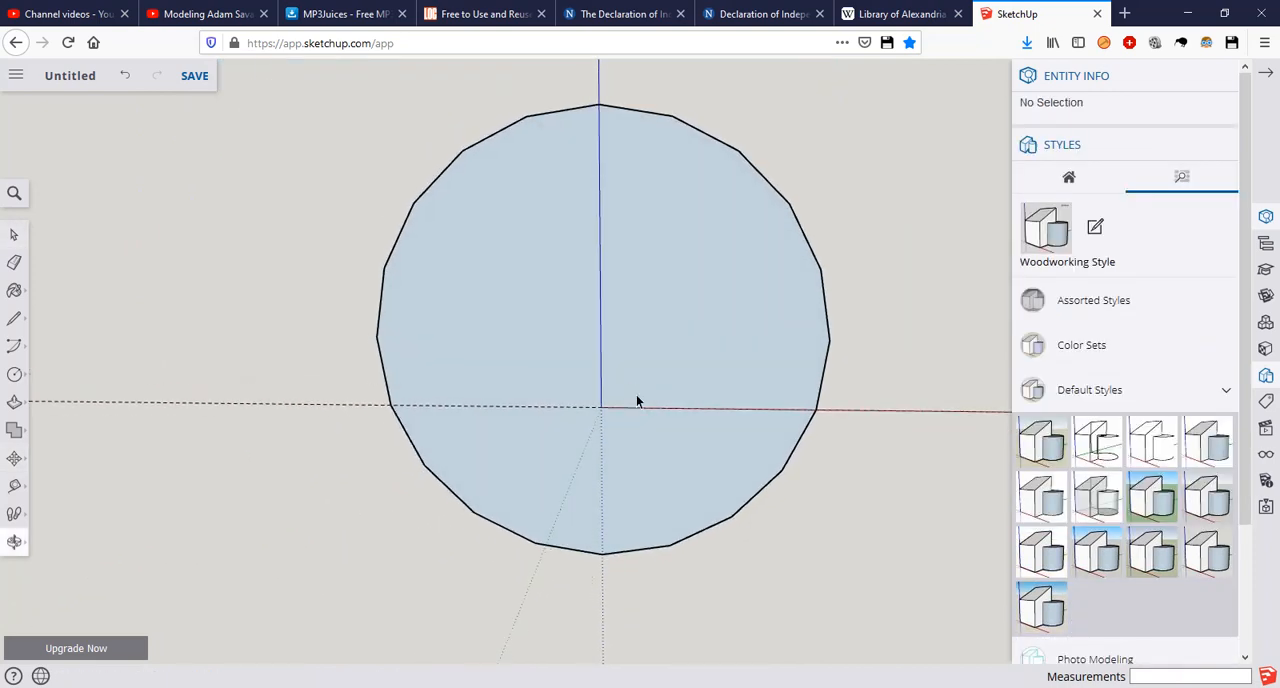
{"action": "key", "text": "l"}
{"action": "left_click", "coordinate": [816, 409]}
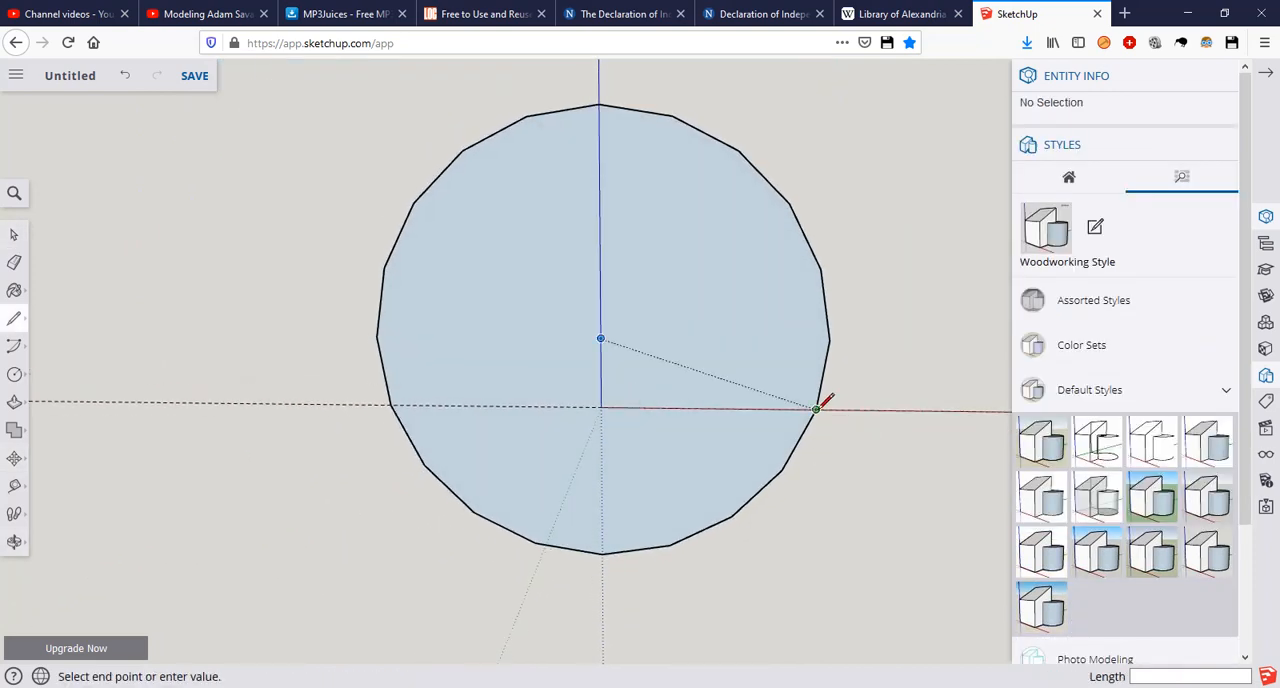
{"action": "left_click", "coordinate": [392, 405]}
{"action": "key", "text": "space"}
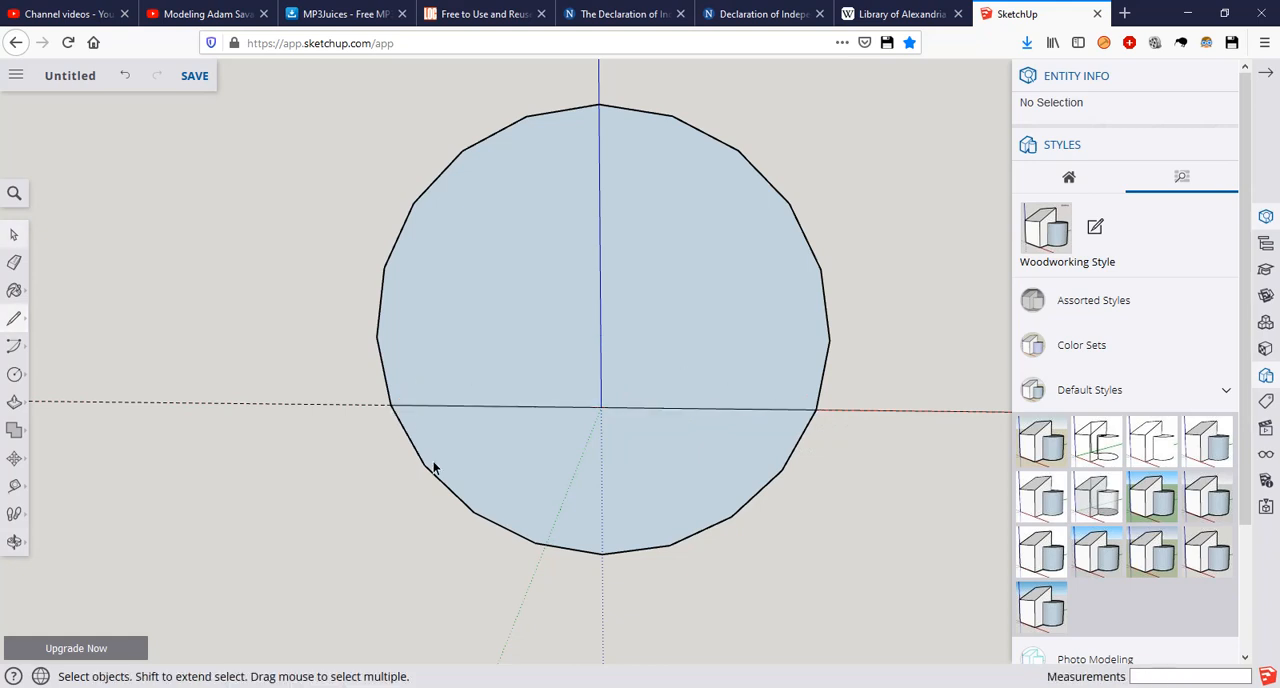
Step: Erase the part of the circle below the red axis, leaving an arched profile
{"action": "key", "text": "e"}
{"action": "left_click", "coordinate": [473, 511]}
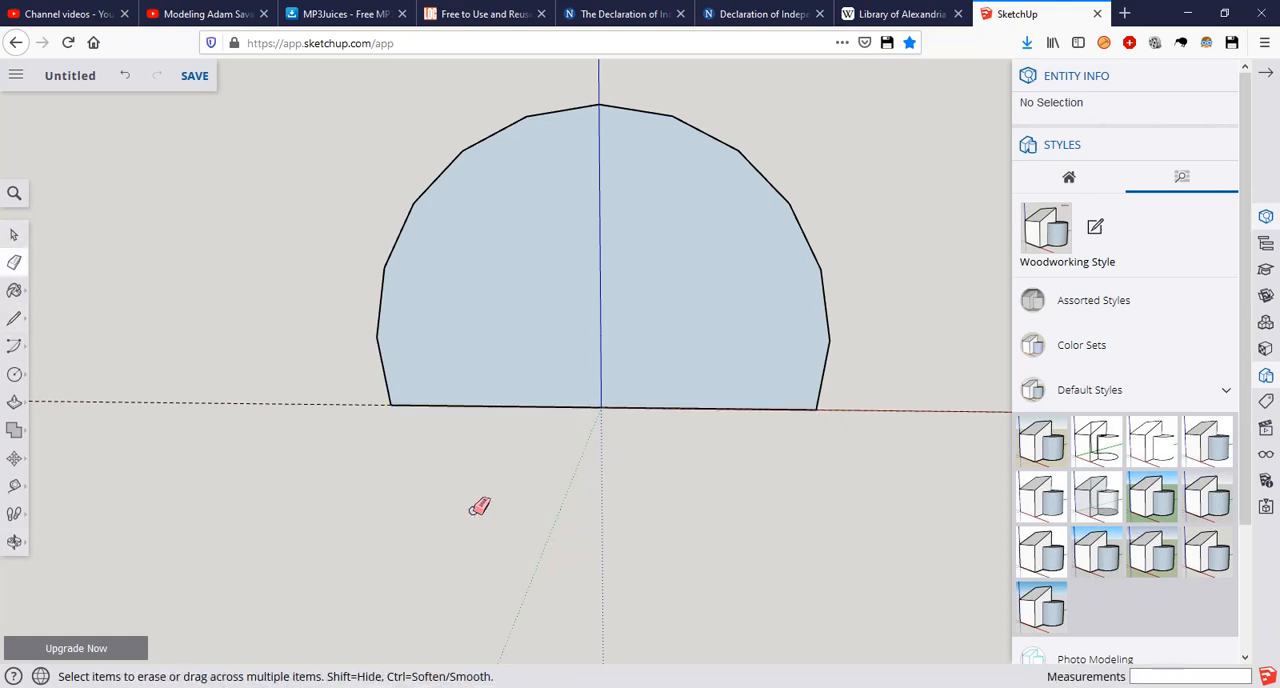
{"action": "key", "text": "space"}
Step: Compare the arched profile with the cottage reference picture in Photos, and return to the SketchUp model
{"action": "mouse_move", "coordinate": [669, 320]}
{"action": "middle_mouse_down"}
{"action": "mouse_move", "coordinate": [674, 329]}
{"action": "mouse_move", "coordinate": [589, 326]}
{"action": "mouse_move", "coordinate": [666, 320]}
{"action": "mouse_move", "coordinate": [720, 335]}
{"action": "middle_mouse_up"}
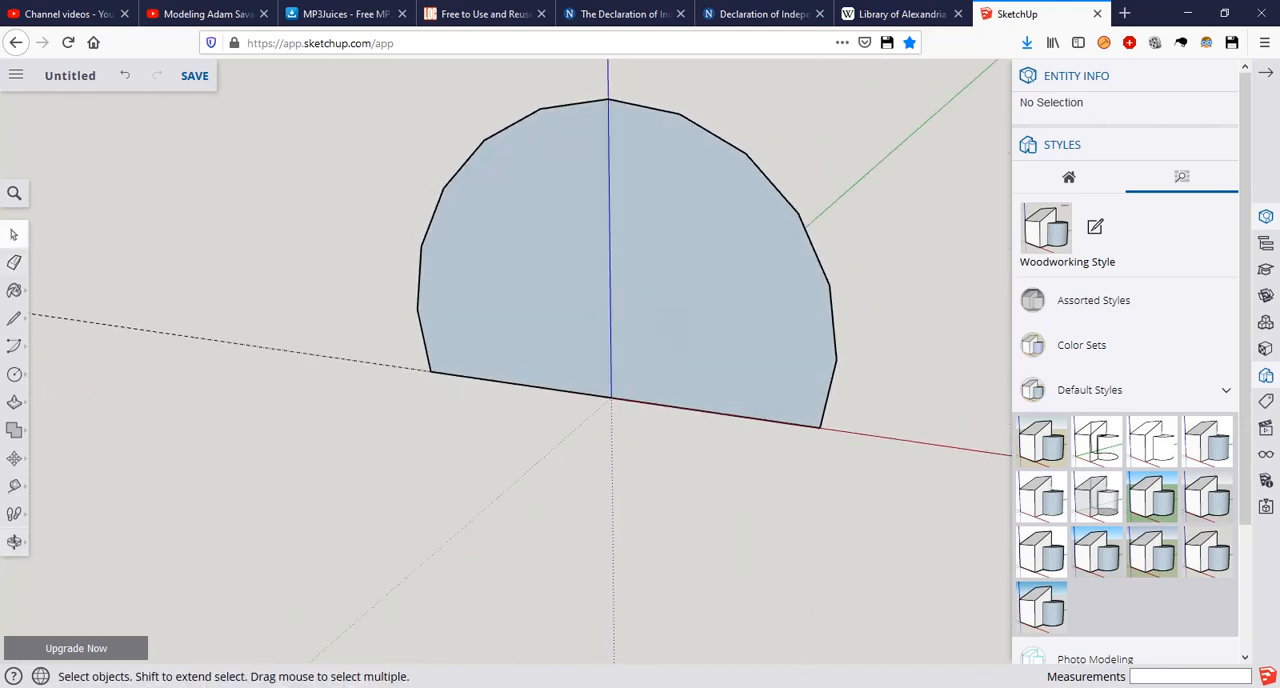
{"action": "left_click", "coordinate": [578, 686]}
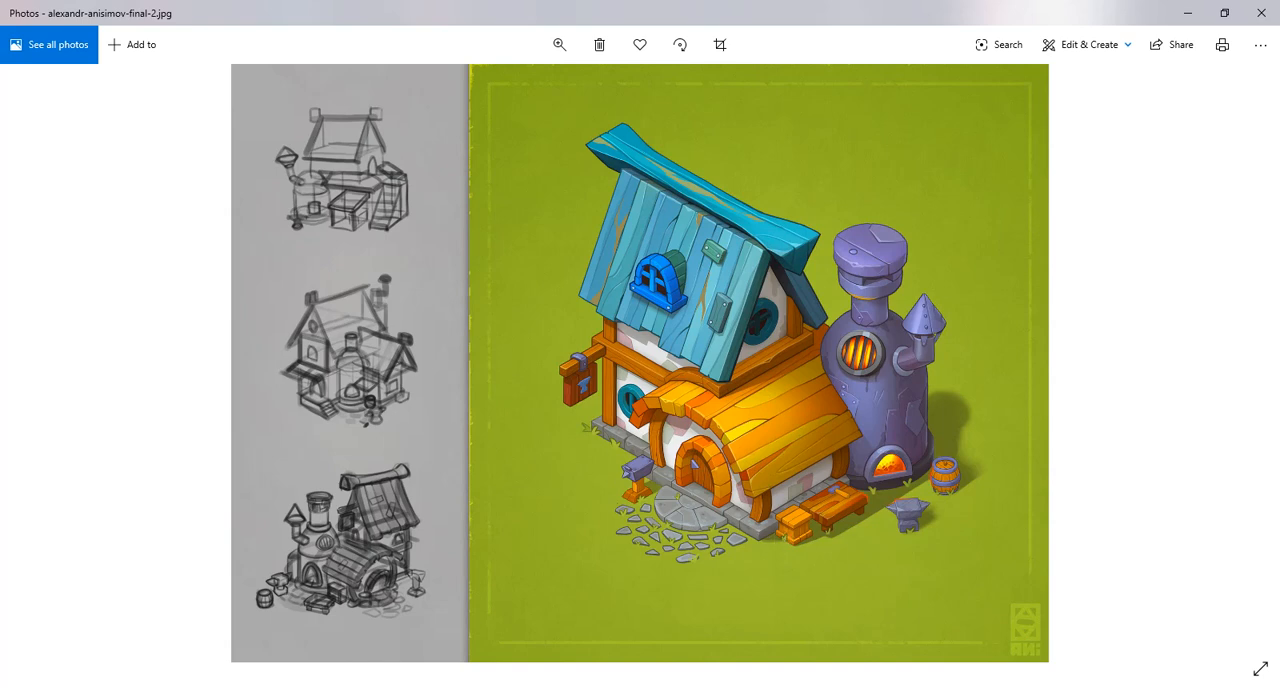
{"action": "left_click", "coordinate": [318, 687]}
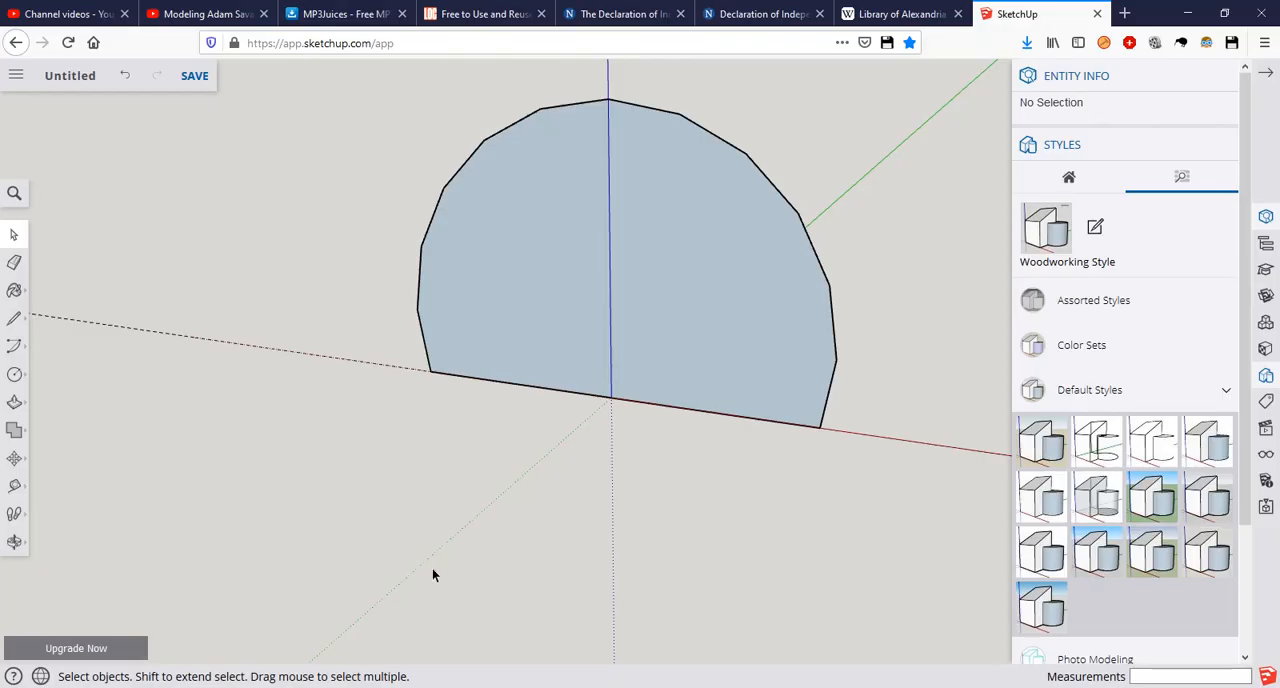
Step: Extrude the arched profile 12 m along the green axis with Push/Pull
{"action": "middle_click_drag", "start_coordinate": [603, 259], "coordinate": [494, 351]}
{"action": "key", "text": "p"}
{"action": "left_click_drag", "start_coordinate": [494, 351], "coordinate": [801, 357]}
{"action": "scroll", "coordinate": [831, 357], "scroll_direction": "down", "scroll_amount": 3}
{"action": "middle_click_drag", "start_coordinate": [742, 350], "coordinate": [634, 329]}
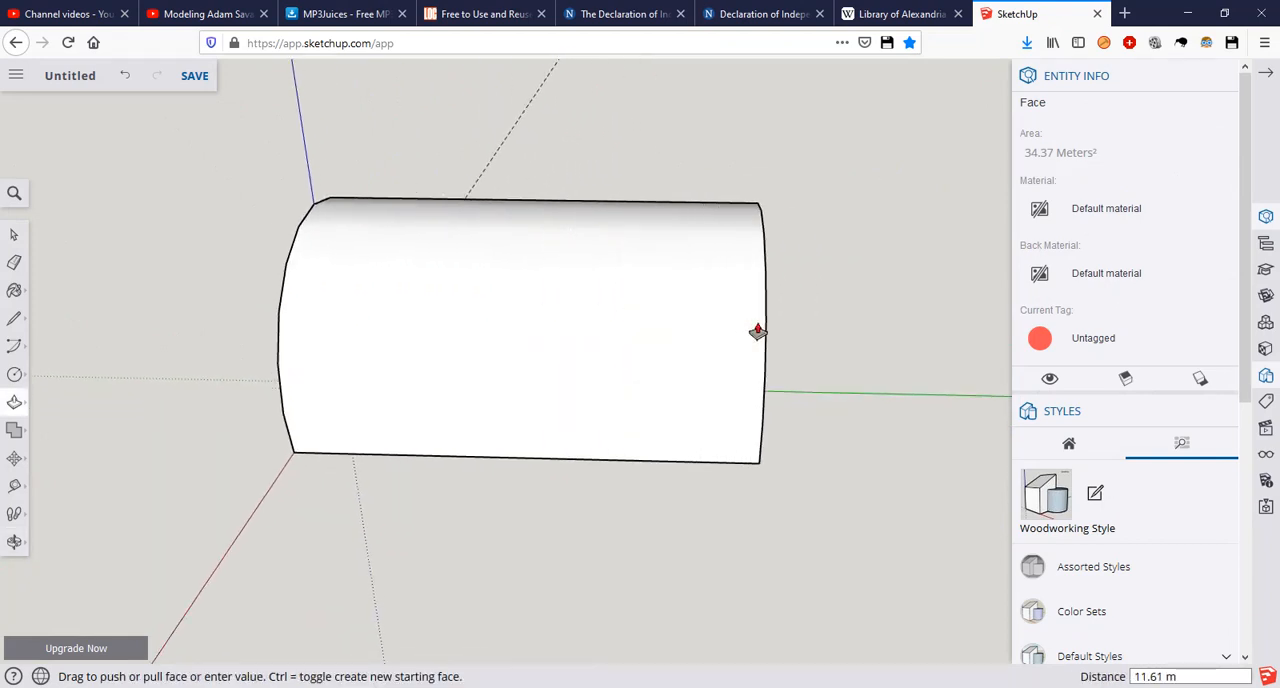
{"action": "left_click", "coordinate": [755, 330]}
{"action": "type", "text": "12."}
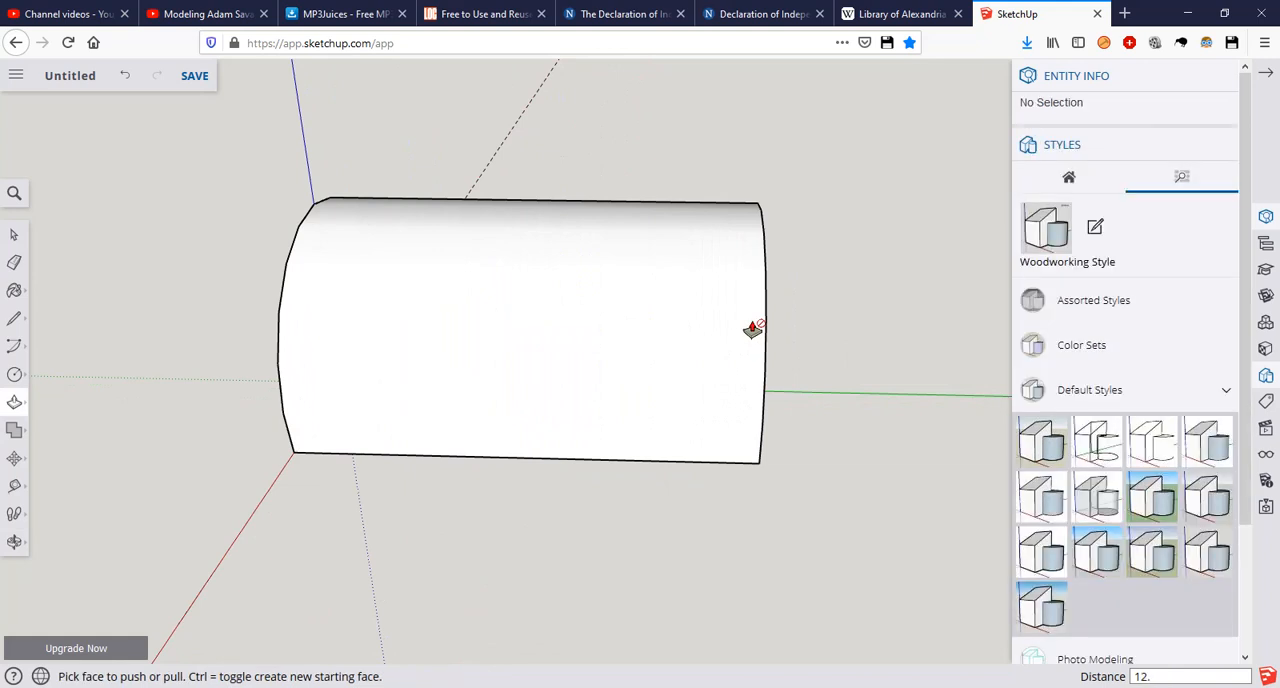
{"action": "key", "text": "Return"}
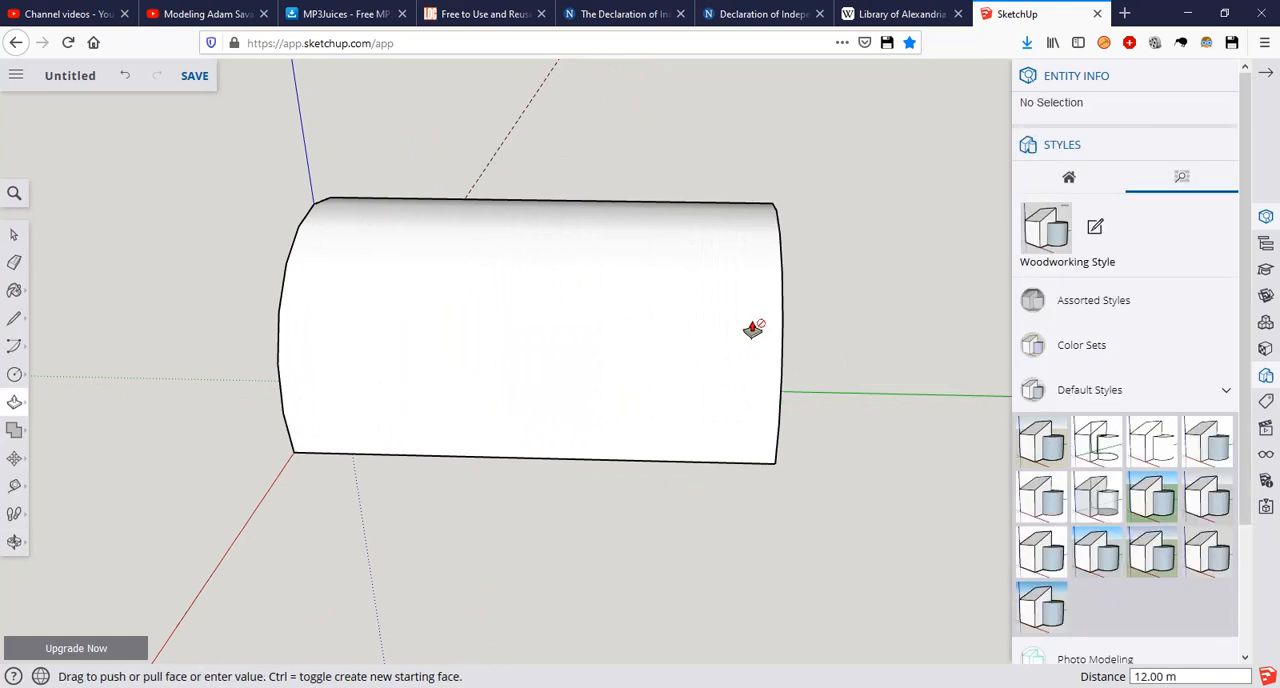
{"action": "key", "text": "space"}
Step: Compare the extruded arch with the cottage reference picture in Photos, and return to the SketchUp model
{"action": "middle_click_drag", "start_coordinate": [390, 325], "coordinate": [513, 317]}
{"action": "scroll", "coordinate": [513, 317], "scroll_direction": "down", "scroll_amount": 3}
{"action": "middle_click_drag", "start_coordinate": [516, 369], "coordinate": [580, 342]}
{"action": "key", "text": "alt+Tab"}
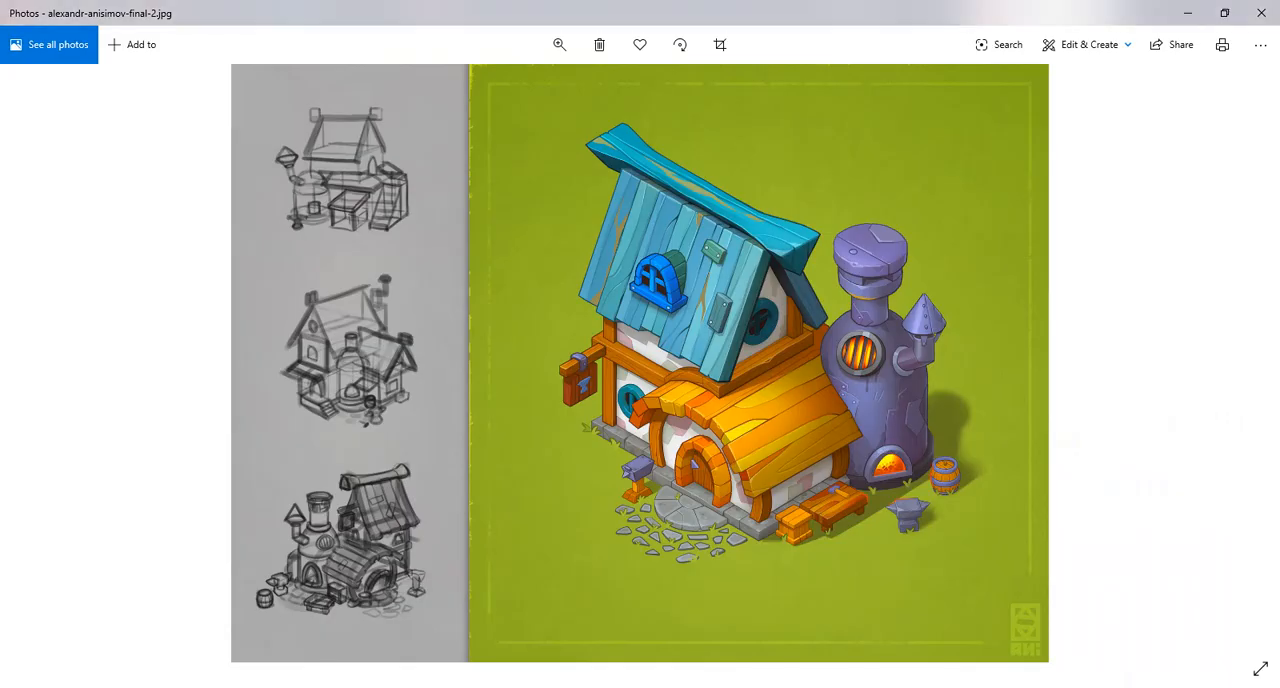
{"action": "key", "text": "alt+Tab"}
{"action": "mouse_move", "coordinate": [748, 491]}
{"action": "middle_mouse_down"}
{"action": "mouse_move", "coordinate": [488, 323]}
{"action": "mouse_move", "coordinate": [574, 331]}
{"action": "middle_mouse_up"}
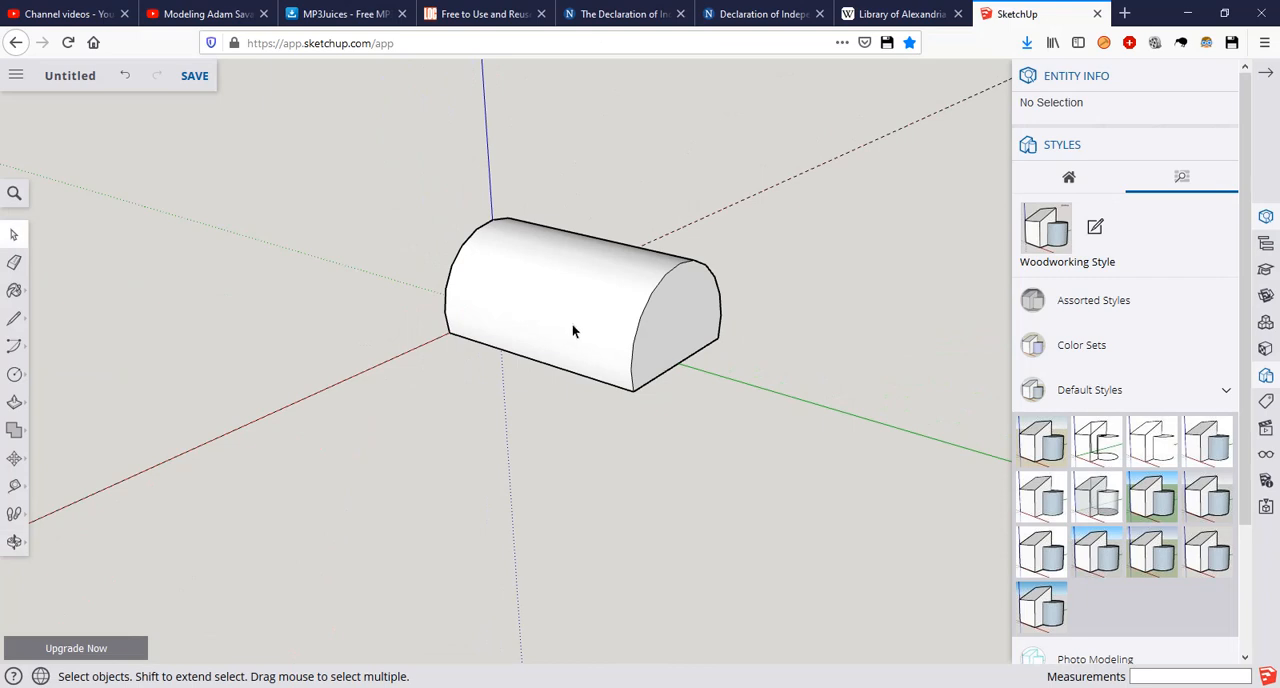
Step: Shorten the arched solid by pushing its far end face inward 3 m, plus about 0.21 m more
{"action": "key", "text": "p"}
{"action": "left_click", "coordinate": [636, 344]}
{"action": "left_click", "coordinate": [657, 330]}
{"action": "type", "text": "3"}
{"action": "key", "text": "Return"}
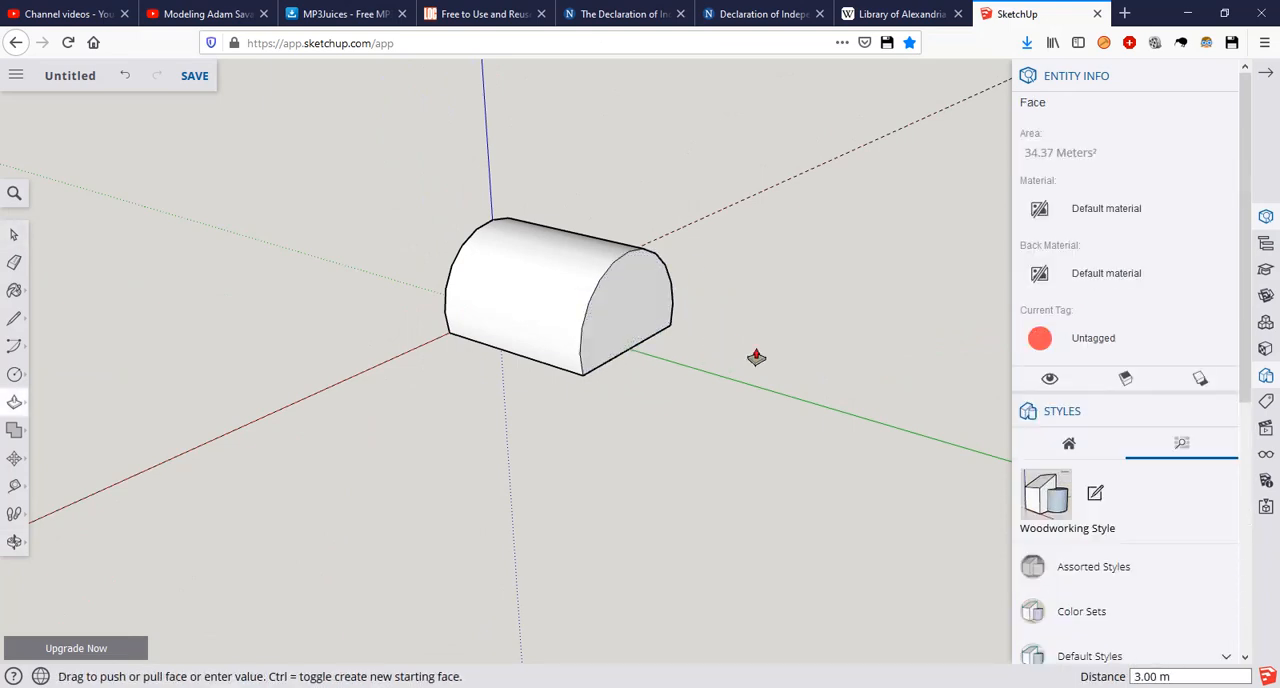
{"action": "left_click", "coordinate": [622, 324]}
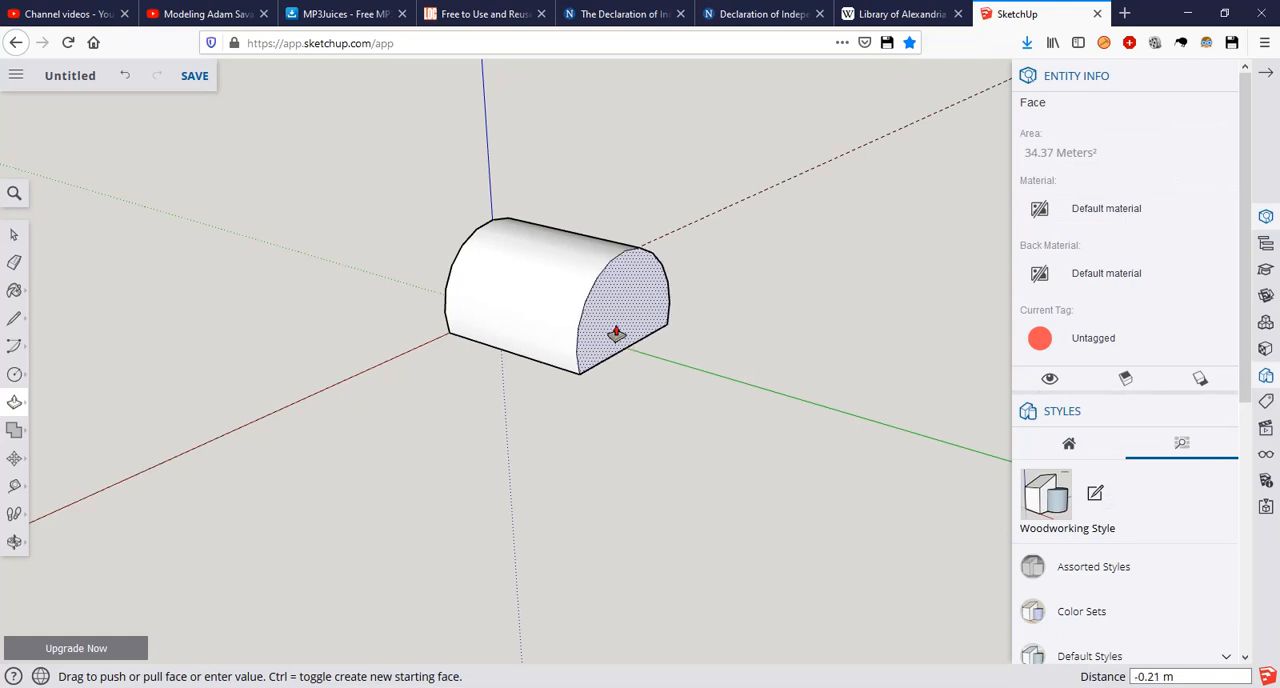
{"action": "left_click", "coordinate": [616, 334]}
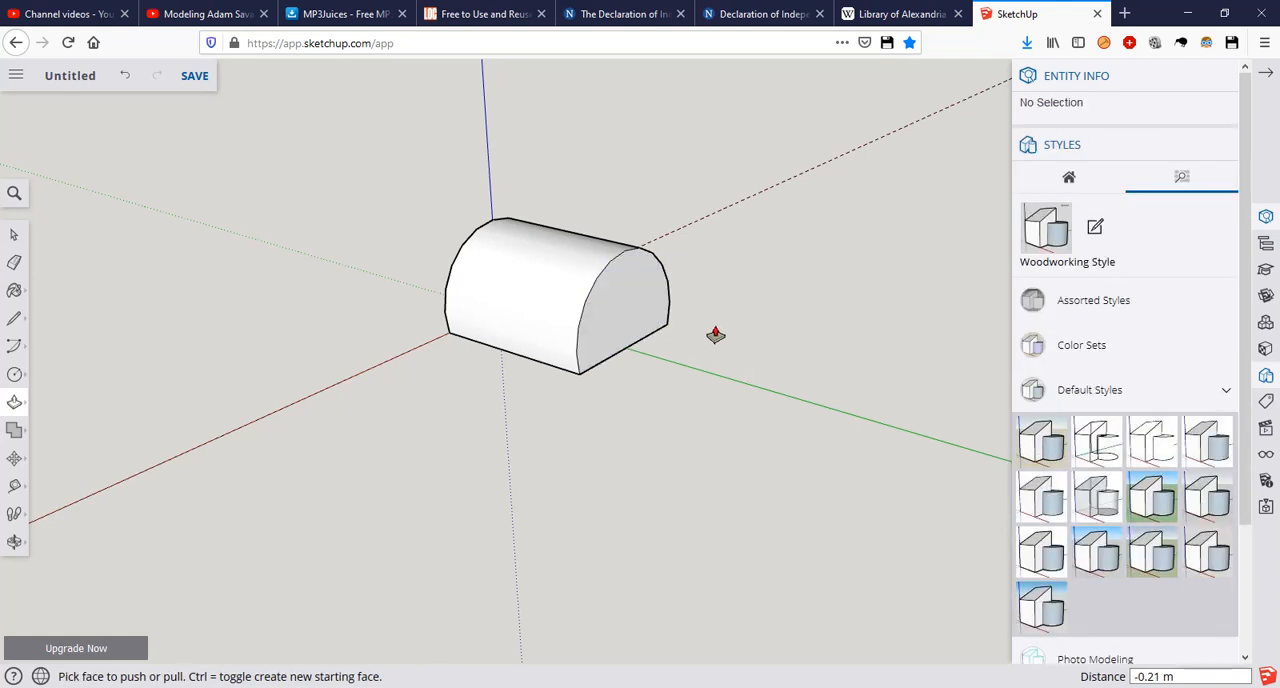
{"action": "key", "text": "space"}
Step: Make the entire arched solid, with all its connected faces and edges, a group
{"action": "middle_click_drag", "start_coordinate": [508, 248], "coordinate": [634, 321]}
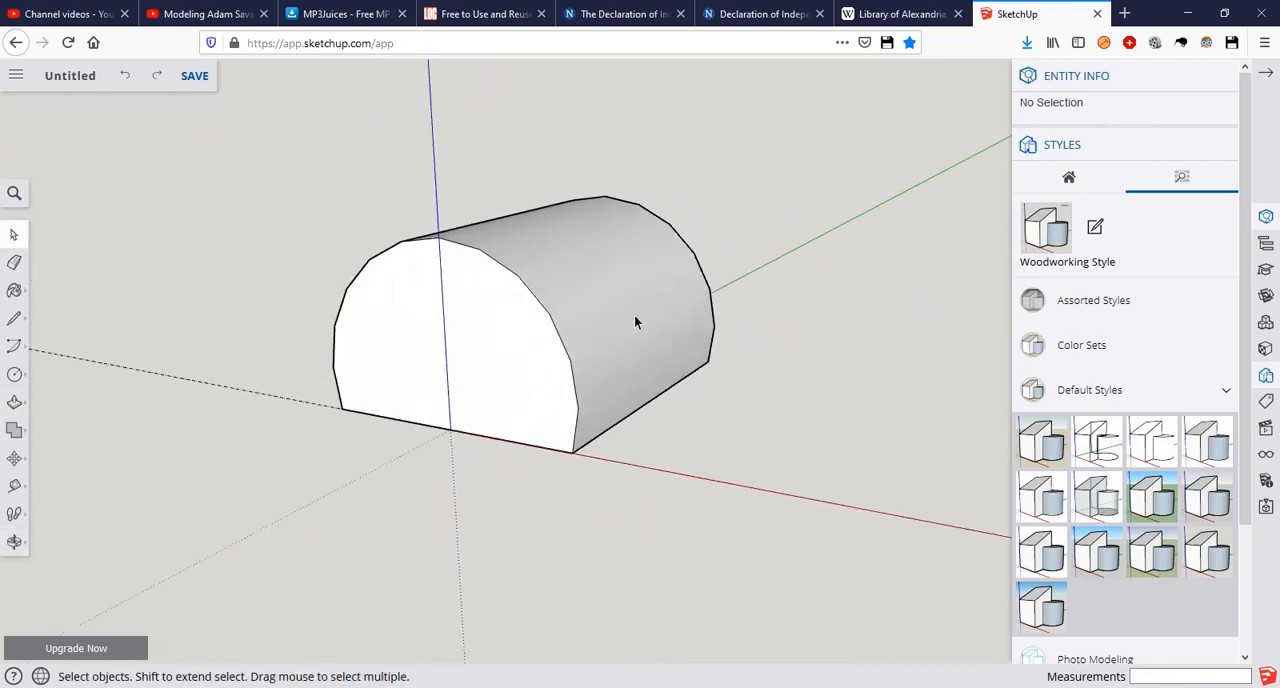
{"action": "triple_click", "coordinate": [574, 296]}
{"action": "right_click", "coordinate": [569, 288]}
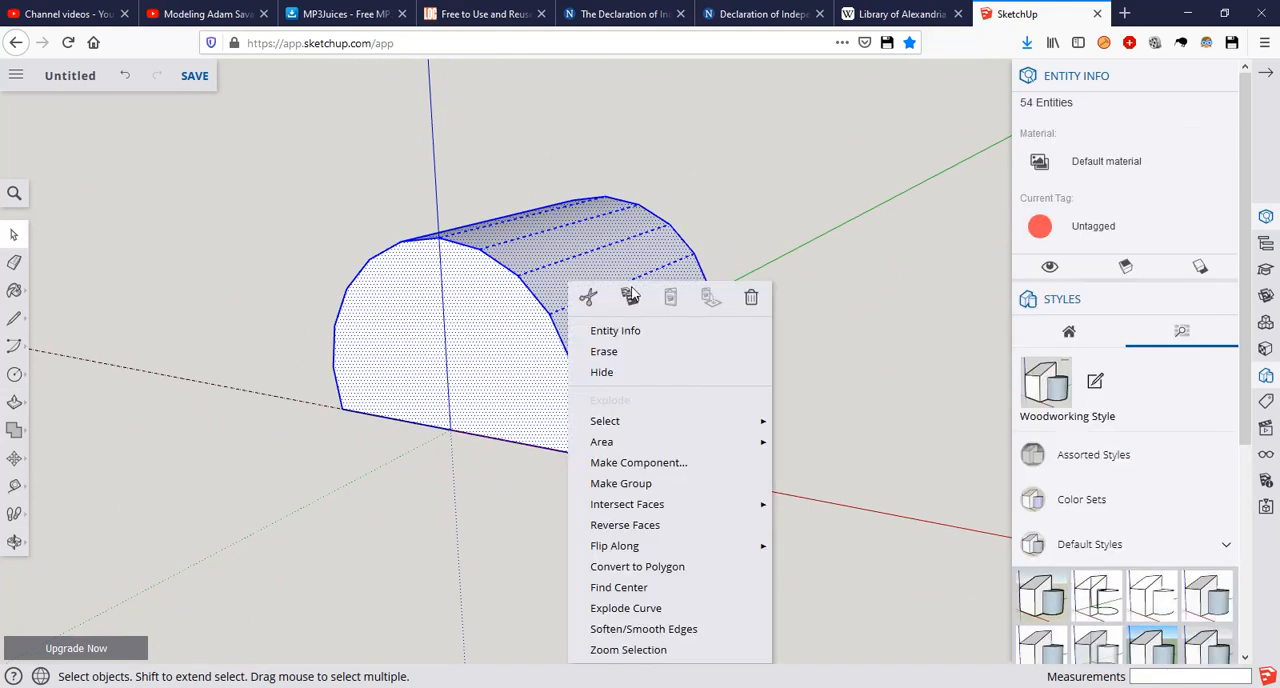
{"action": "left_click", "coordinate": [622, 484]}
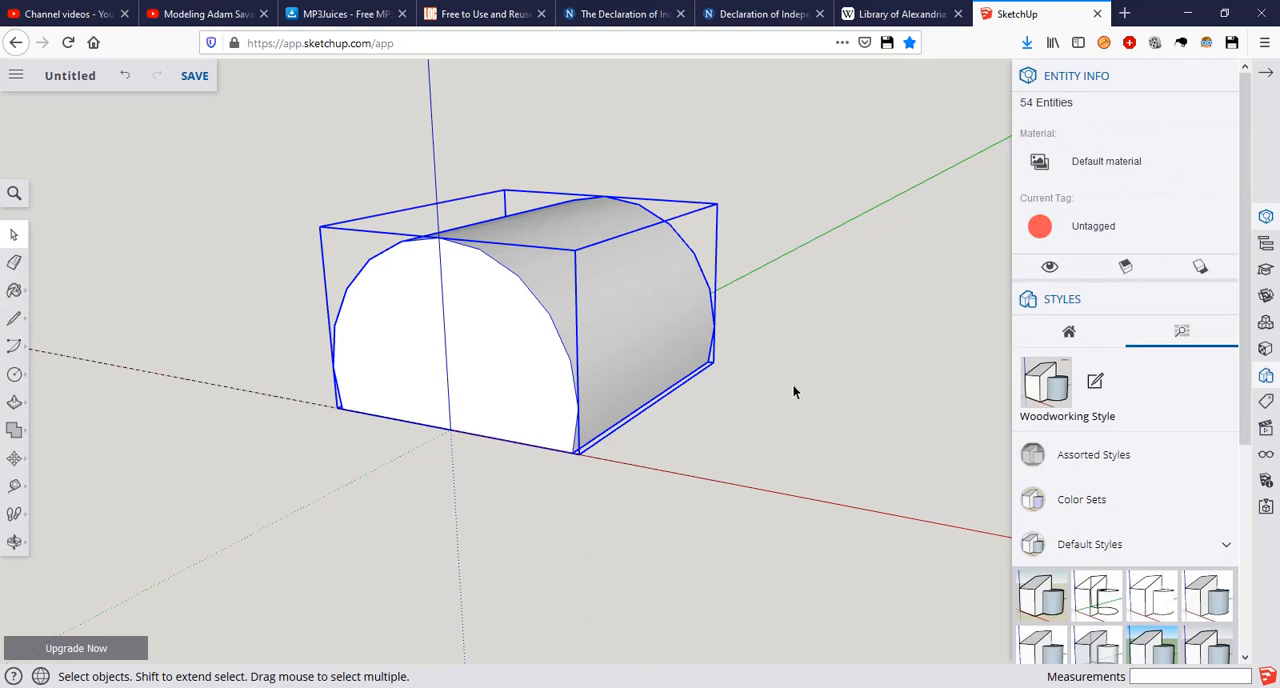
{"action": "left_click", "coordinate": [789, 398]}
Step: Check the reference picture in Photos, and add Tape Measure guides along the blue and green axes of the model
{"action": "middle_click_drag", "start_coordinate": [542, 373], "coordinate": [644, 386]}
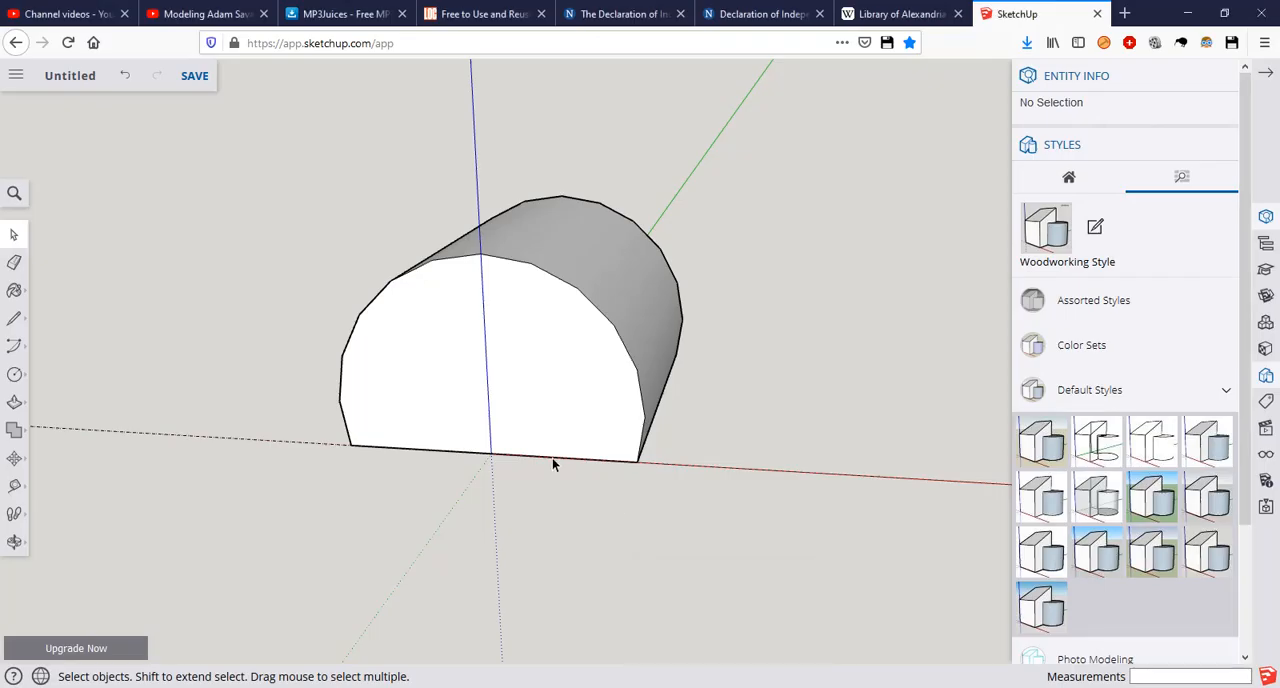
{"action": "middle_click_drag", "start_coordinate": [551, 463], "coordinate": [575, 448]}
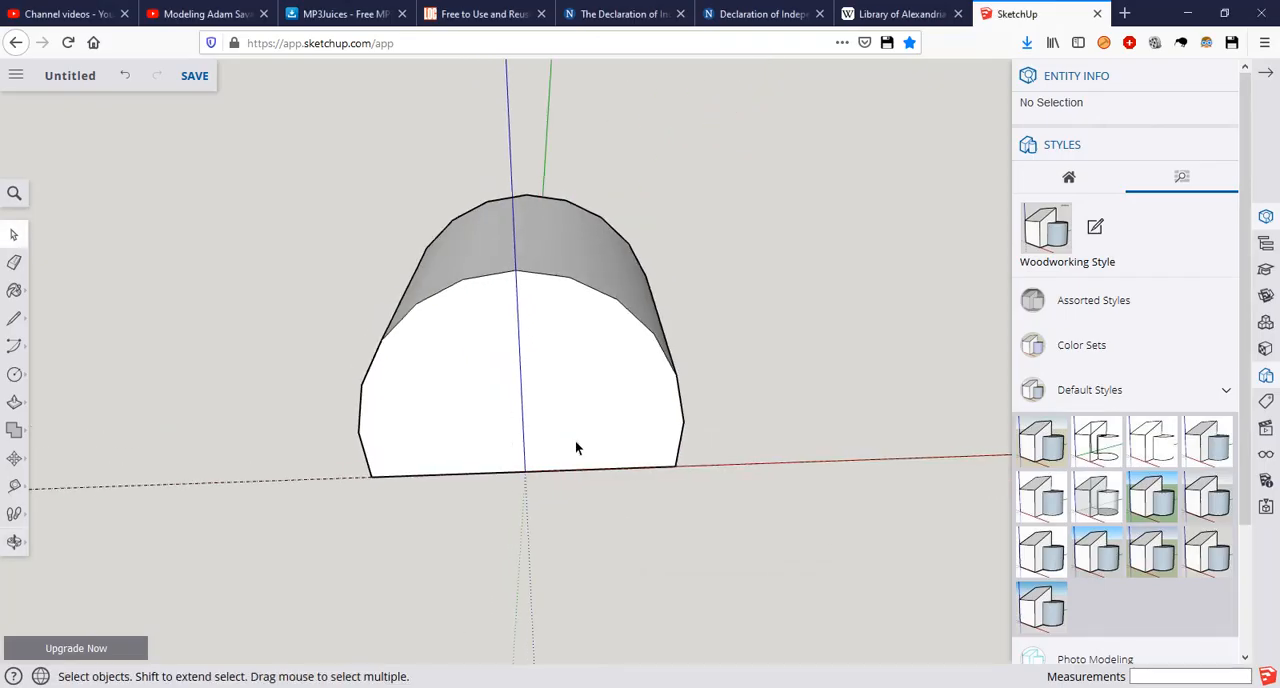
{"action": "key", "text": "t"}
{"action": "left_click", "coordinate": [509, 140]}
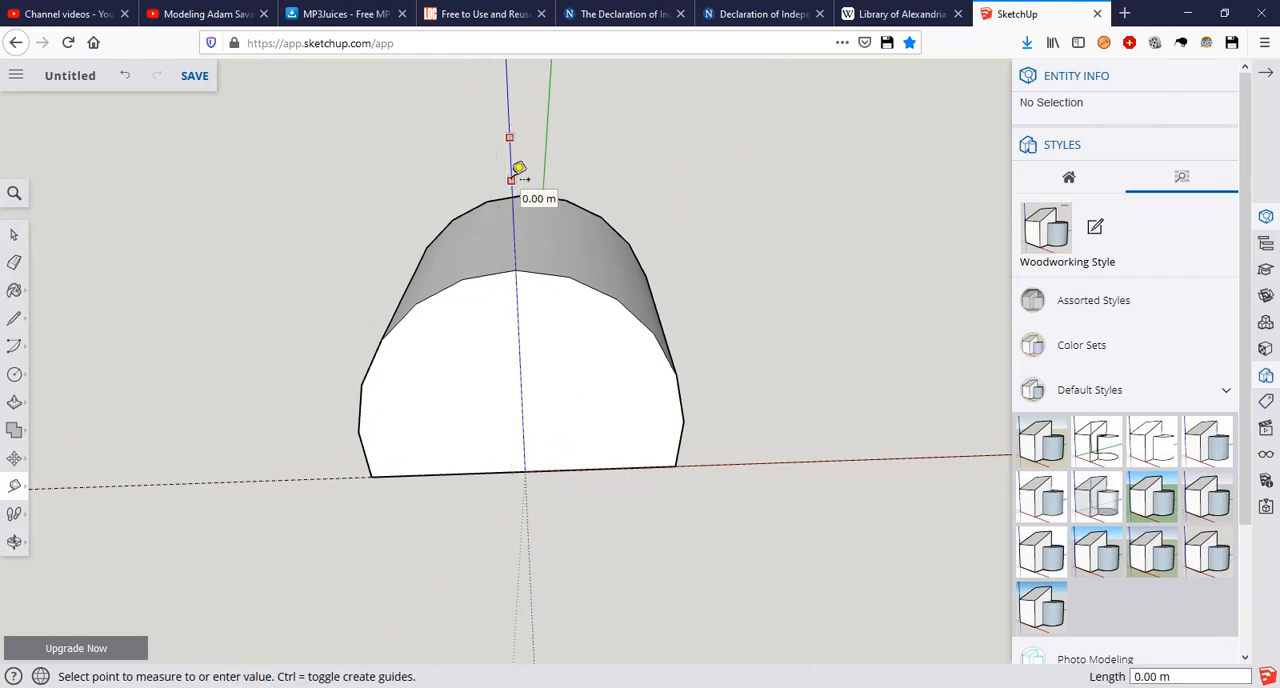
{"action": "key", "text": "Escape"}
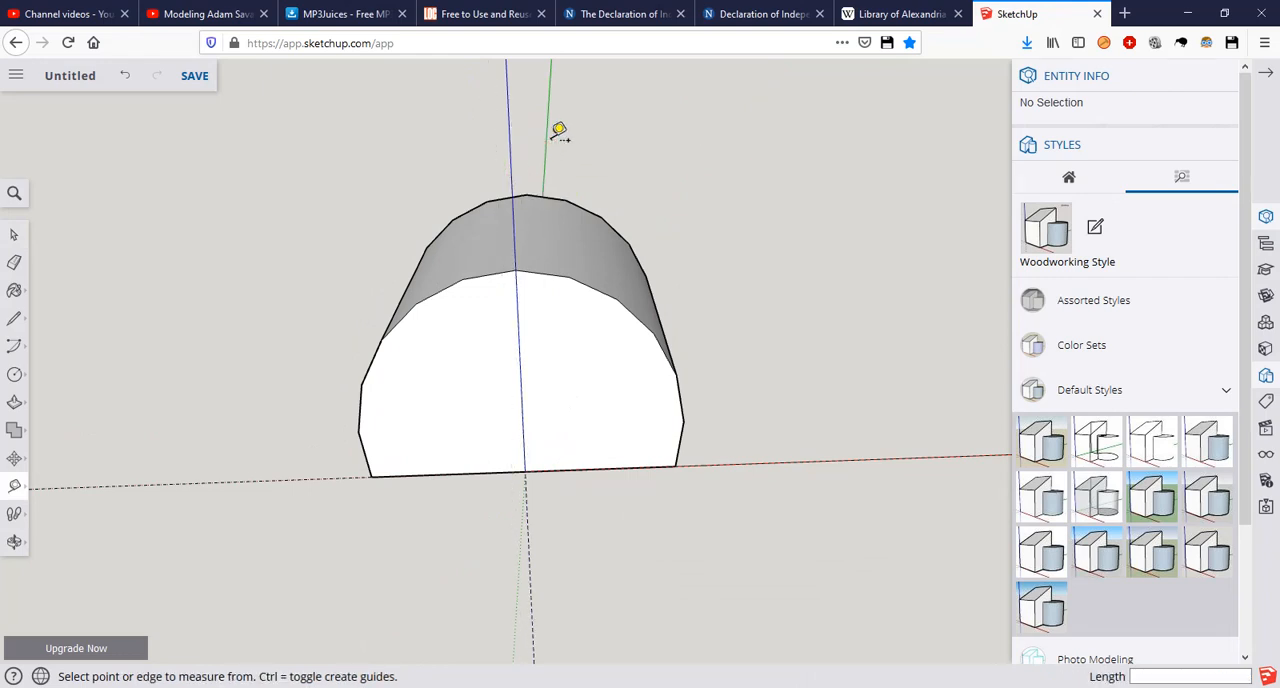
{"action": "left_click", "coordinate": [545, 152]}
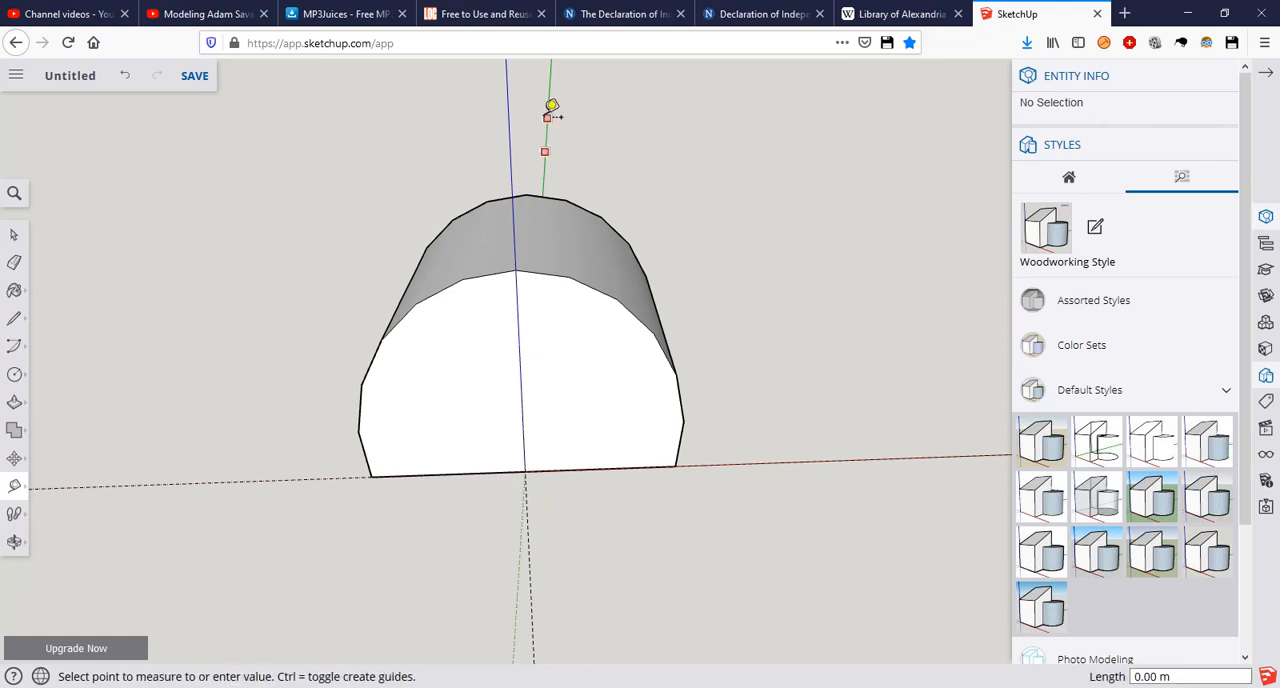
{"action": "left_click", "coordinate": [551, 106]}
{"action": "key", "text": "space"}
Step: Add two vertical guides on the arch's front face, 1.5 m to either side of the blue axis
{"action": "scroll", "coordinate": [570, 465], "scroll_direction": "up", "scroll_amount": 2}
{"action": "middle_click_drag", "start_coordinate": [570, 465], "coordinate": [686, 355]}
{"action": "key", "text": "t"}
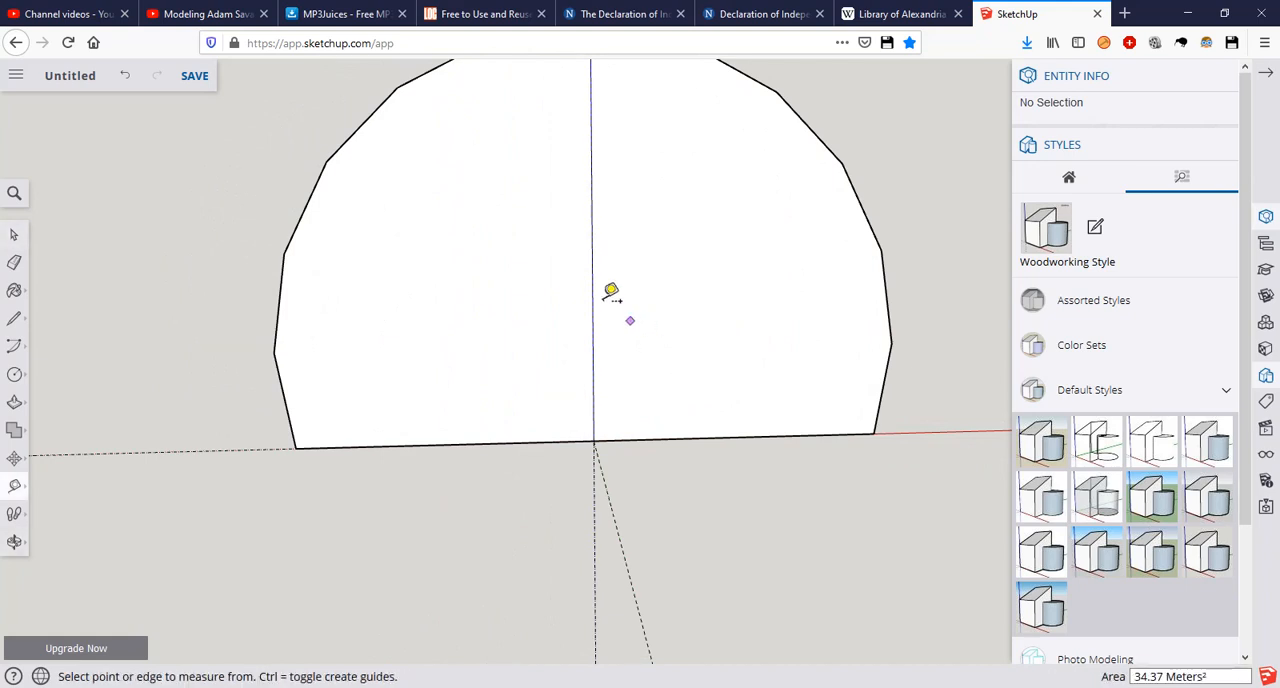
{"action": "left_click", "coordinate": [592, 290]}
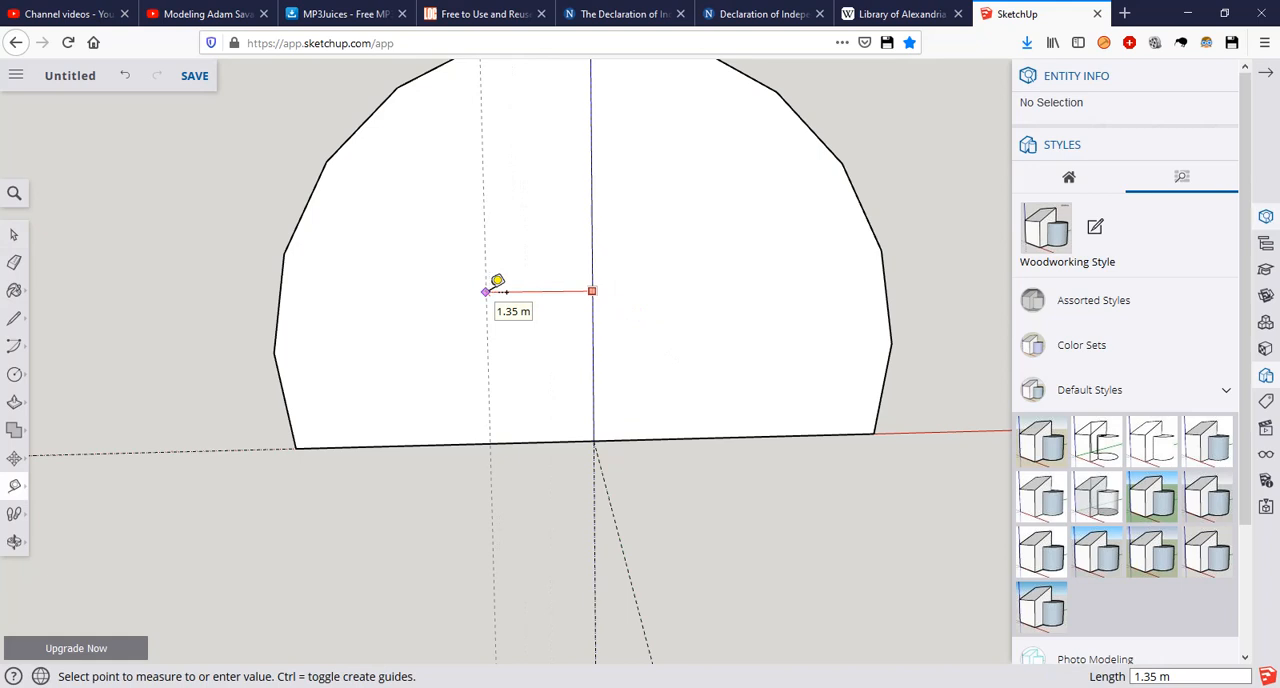
{"action": "type", "text": "1.5"}
{"action": "key", "text": "Return"}
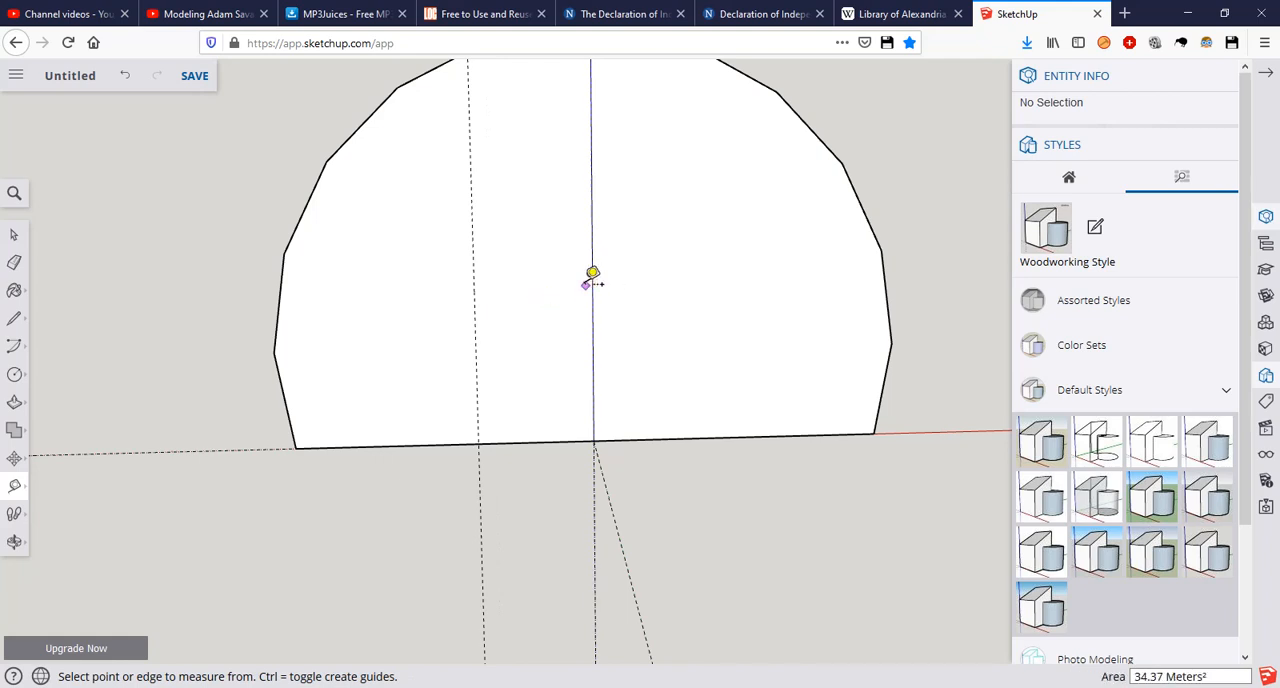
{"action": "left_click", "coordinate": [593, 284]}
{"action": "type", "text": "1.5"}
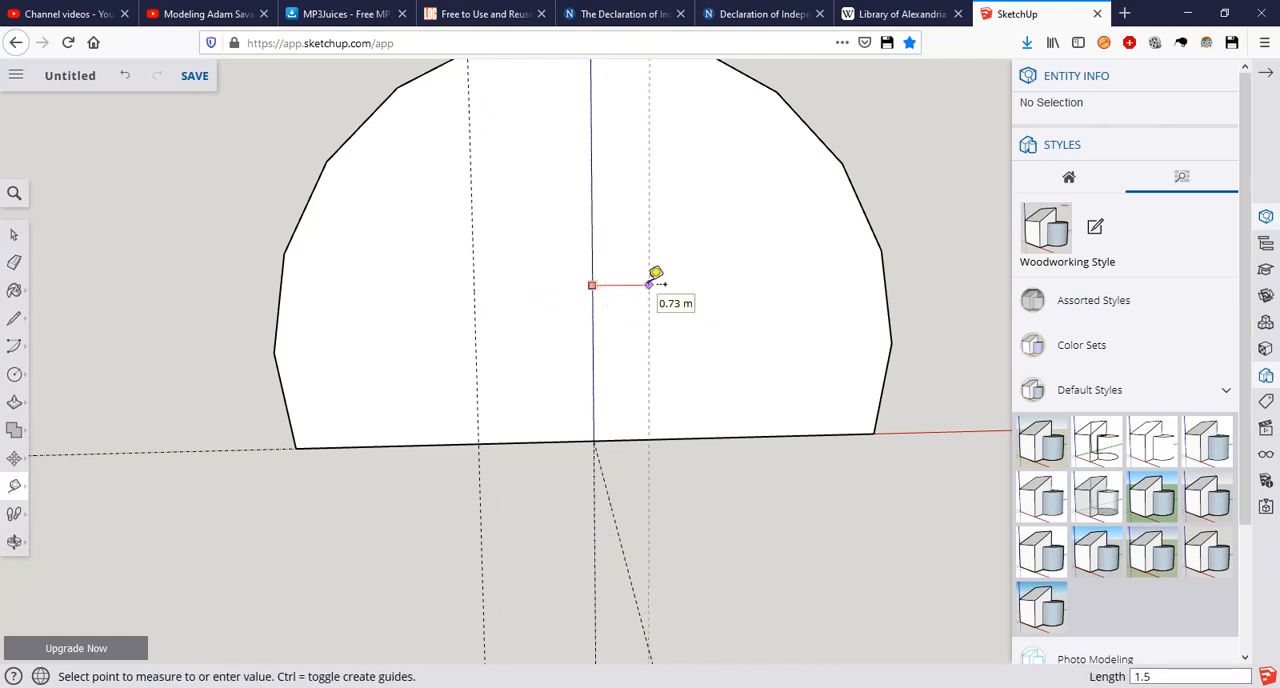
{"action": "key", "text": "Return"}
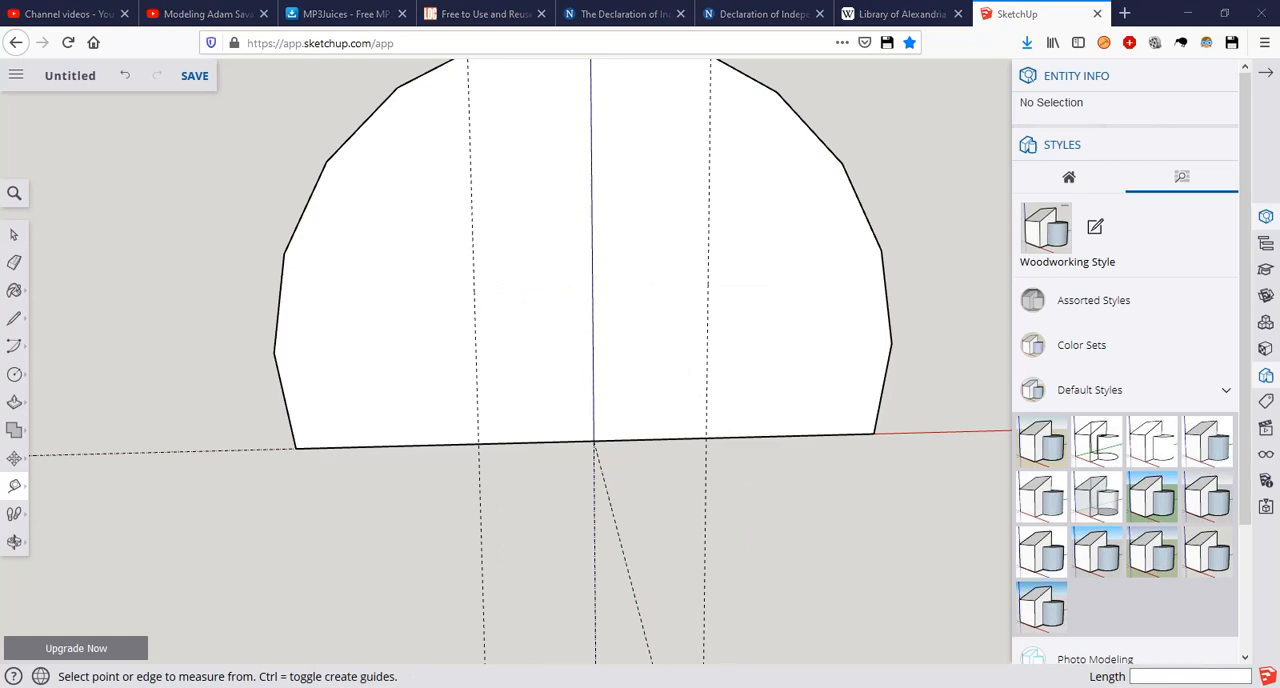
Step: Check the arched door in the Photos reference picture, and add a horizontal guide 3 m above the front face's base edge in SketchUp
{"action": "key", "text": "alt+Tab"}
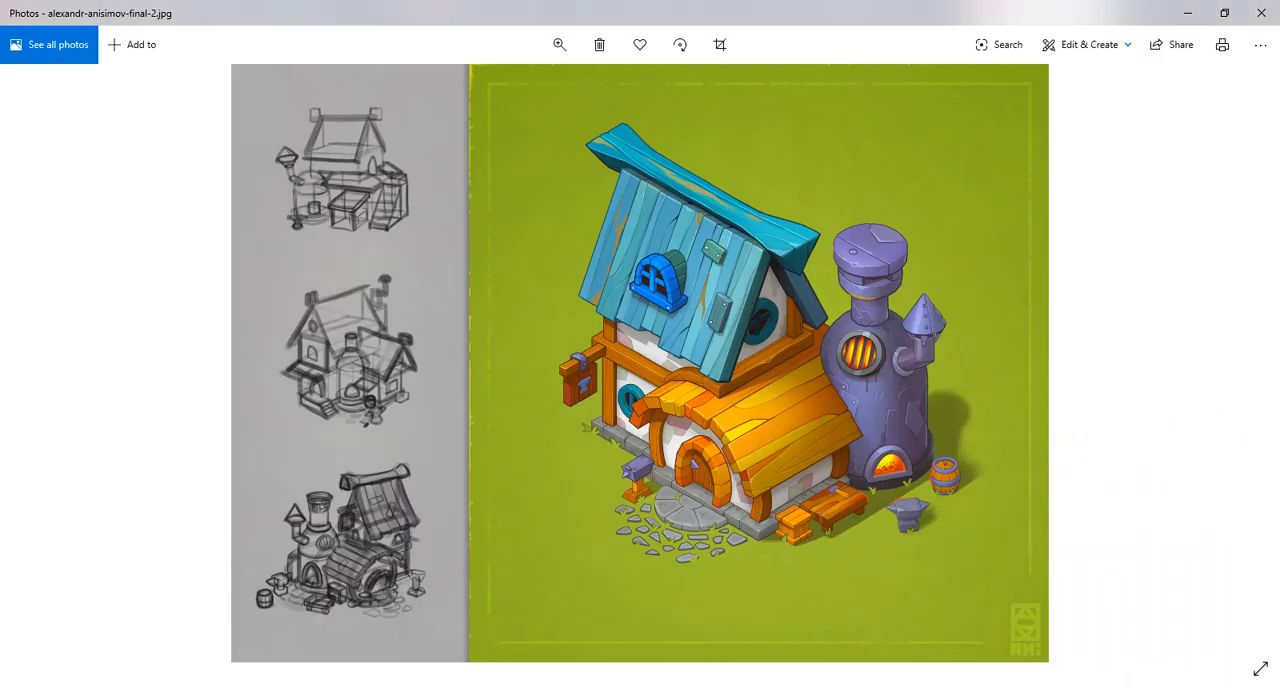
{"action": "key", "text": "alt+Tab"}
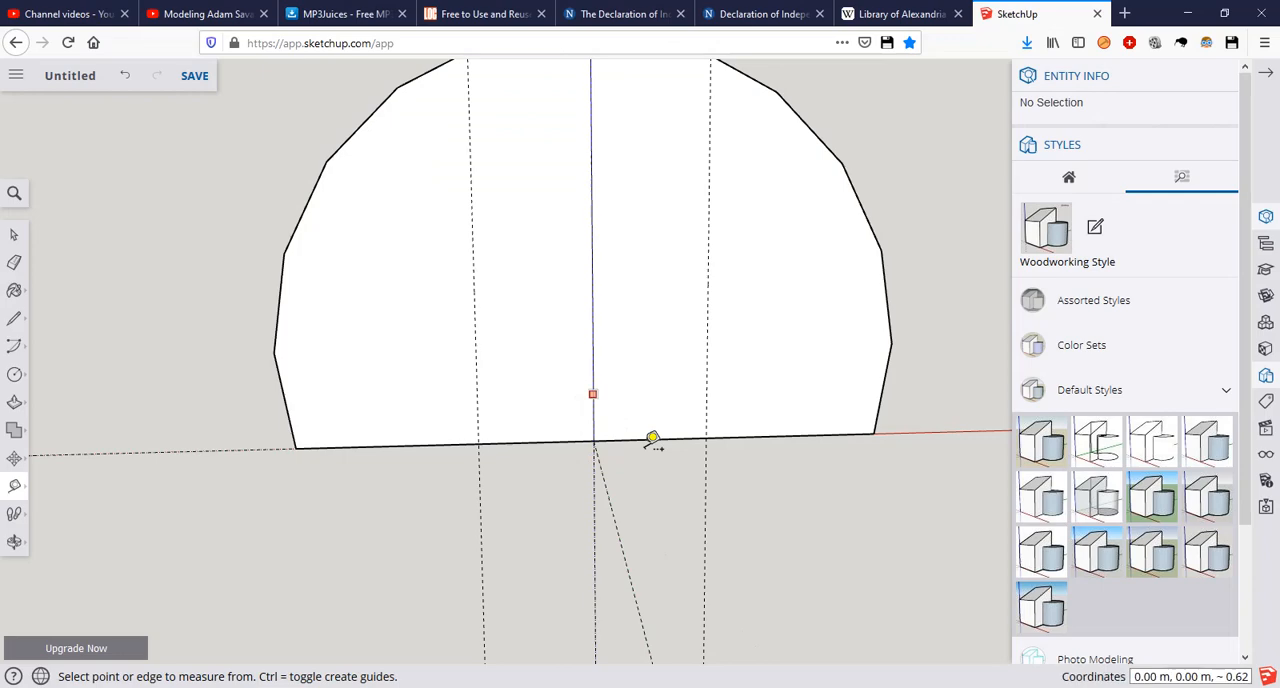
{"action": "middle_click_drag", "start_coordinate": [654, 443], "coordinate": [674, 520]}
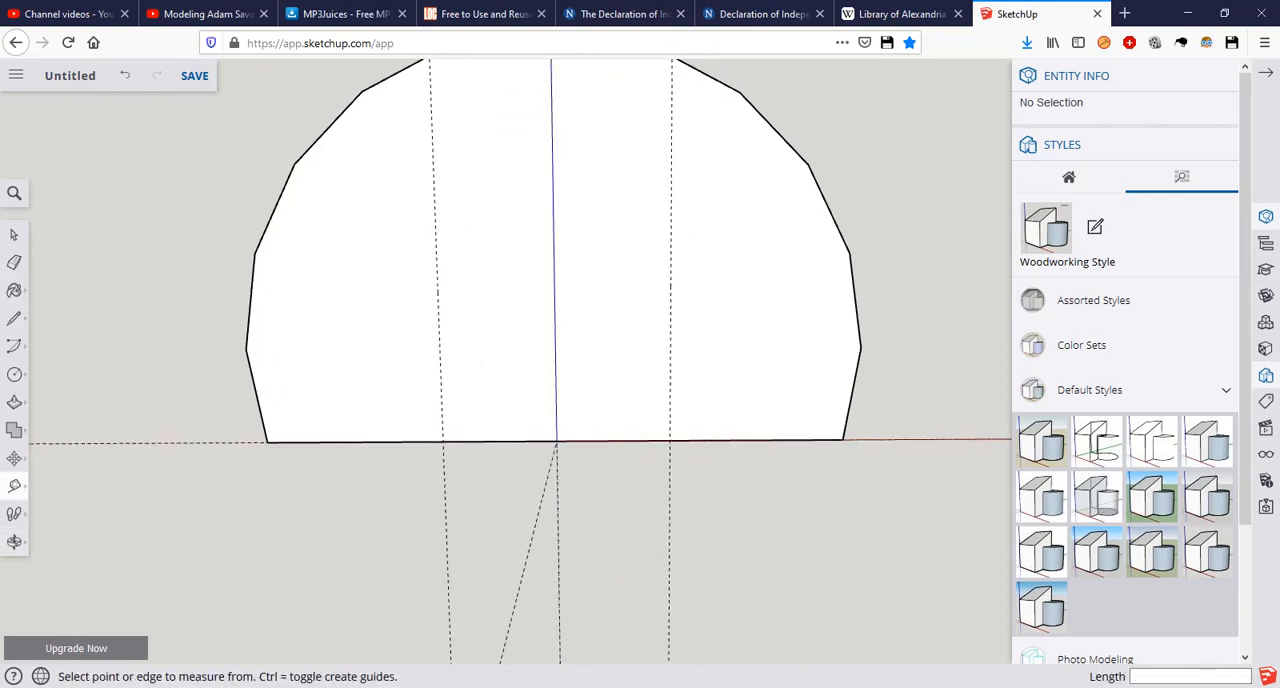
{"action": "key", "text": "alt+Tab"}
{"action": "key", "text": "alt+Tab"}
{"action": "scroll", "coordinate": [620, 305], "scroll_direction": "down", "scroll_amount": 2}
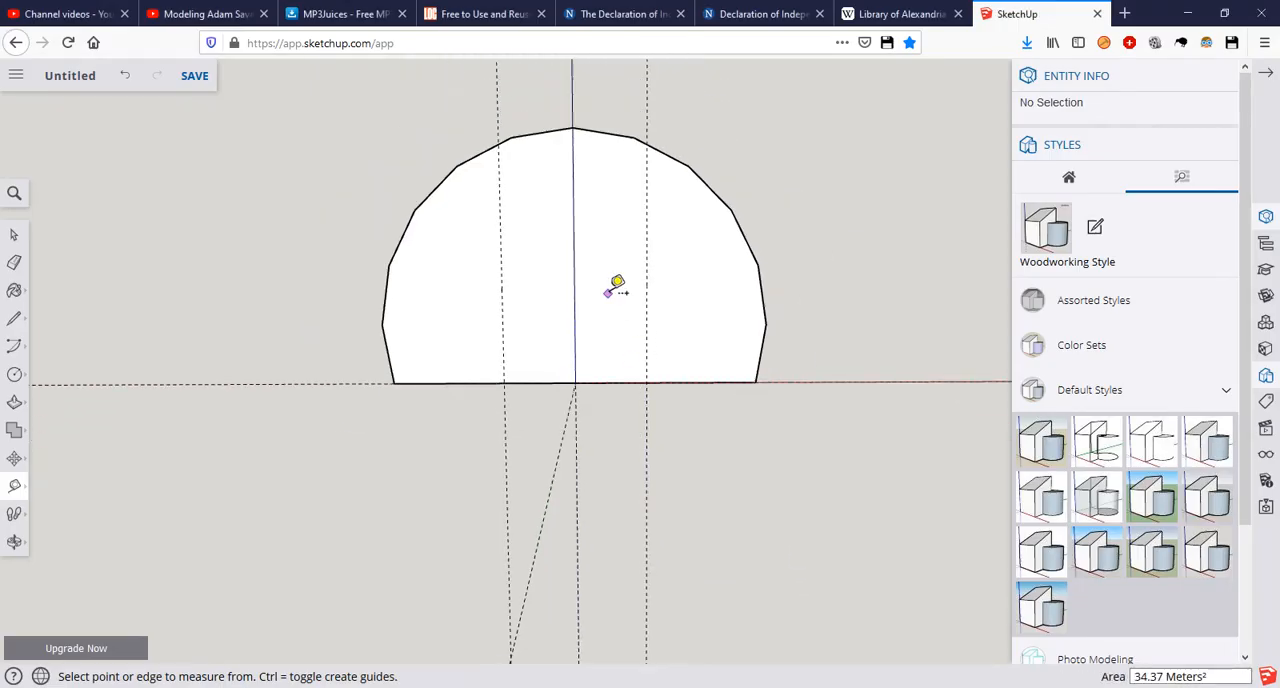
{"action": "left_click", "coordinate": [610, 381]}
{"action": "key", "text": "Up"}
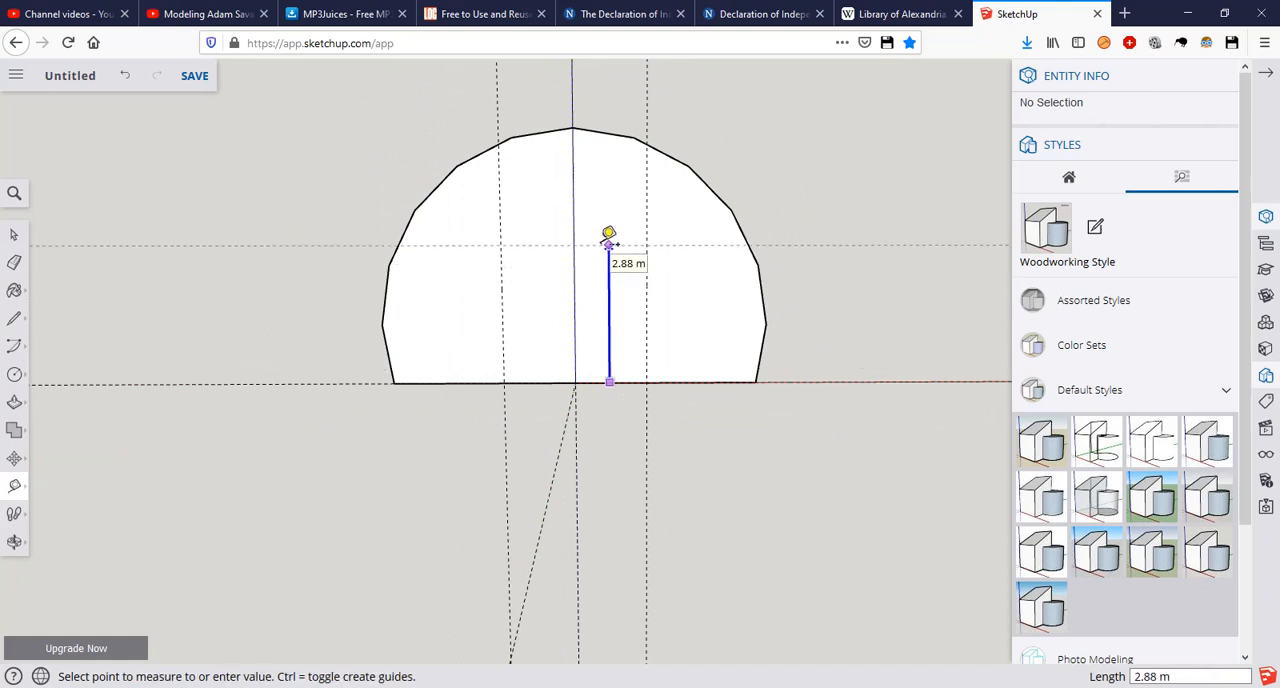
{"action": "type", "text": "3"}
{"action": "key", "text": "Return"}
{"action": "scroll", "coordinate": [608, 234], "scroll_direction": "up", "scroll_amount": 1}
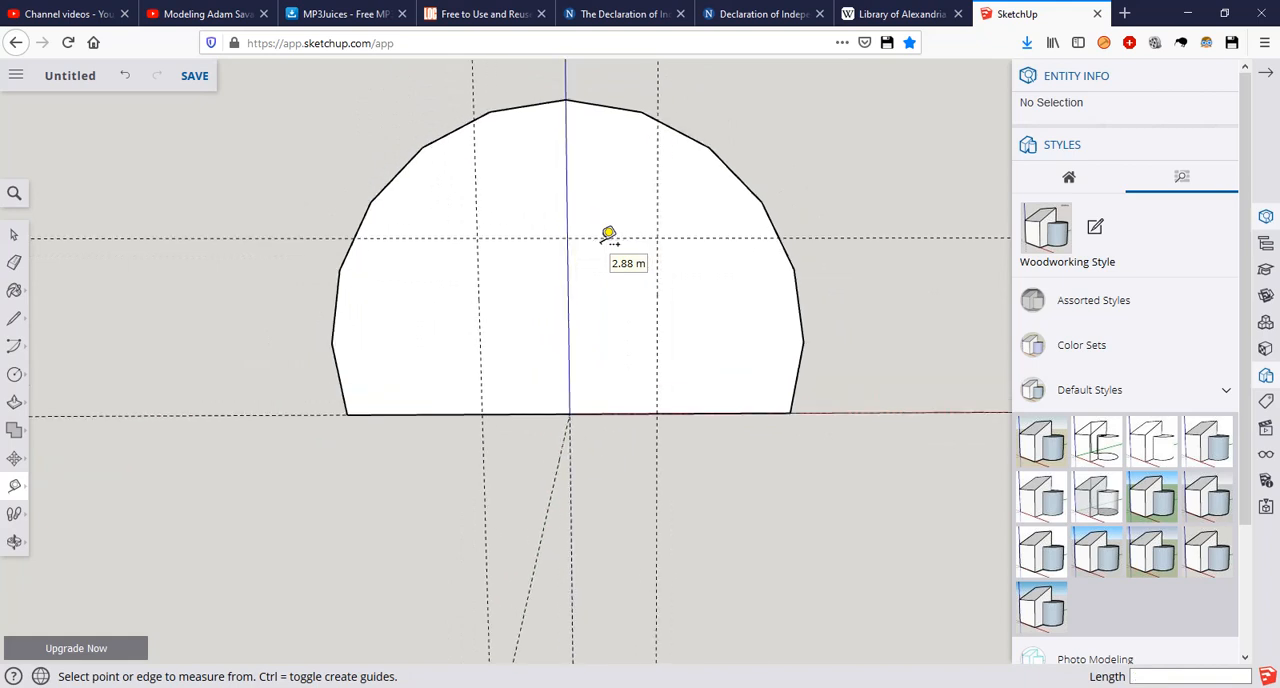
Step: Draw a doorway arc between the two vertical guides on the base edge with a 3 m bulge, comparing it with the reference in Photos
{"action": "key", "text": "a"}
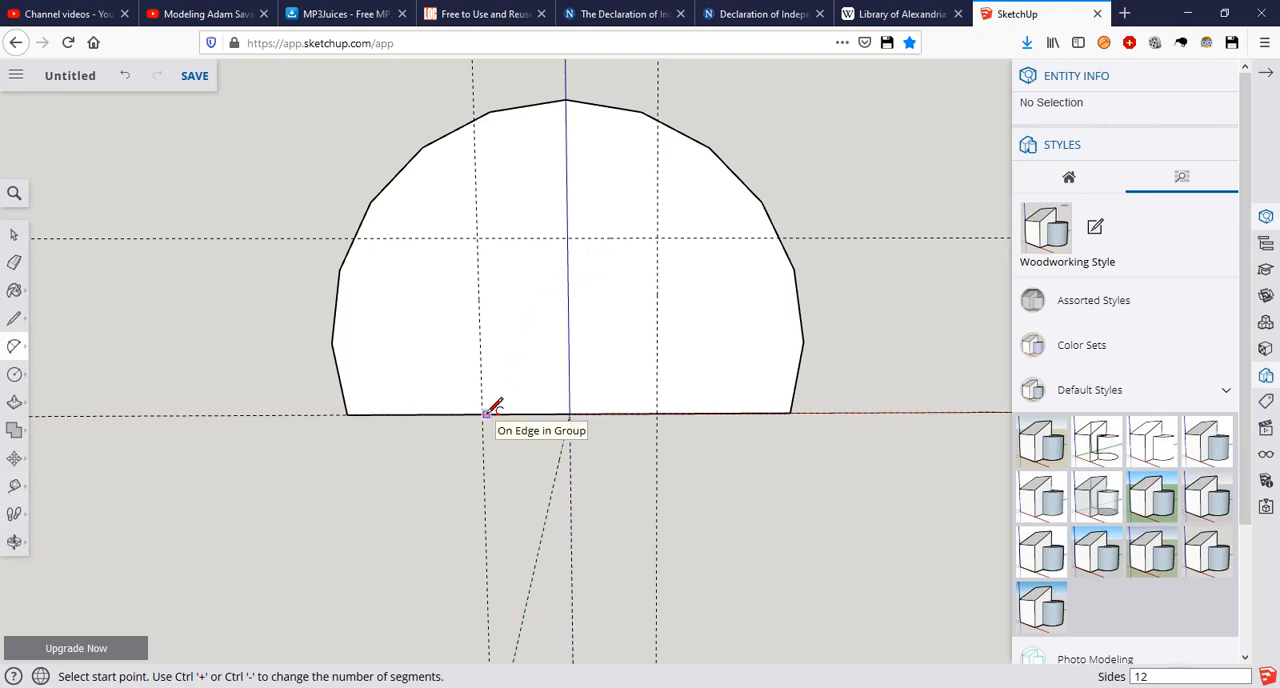
{"action": "key", "text": "alt+Tab"}
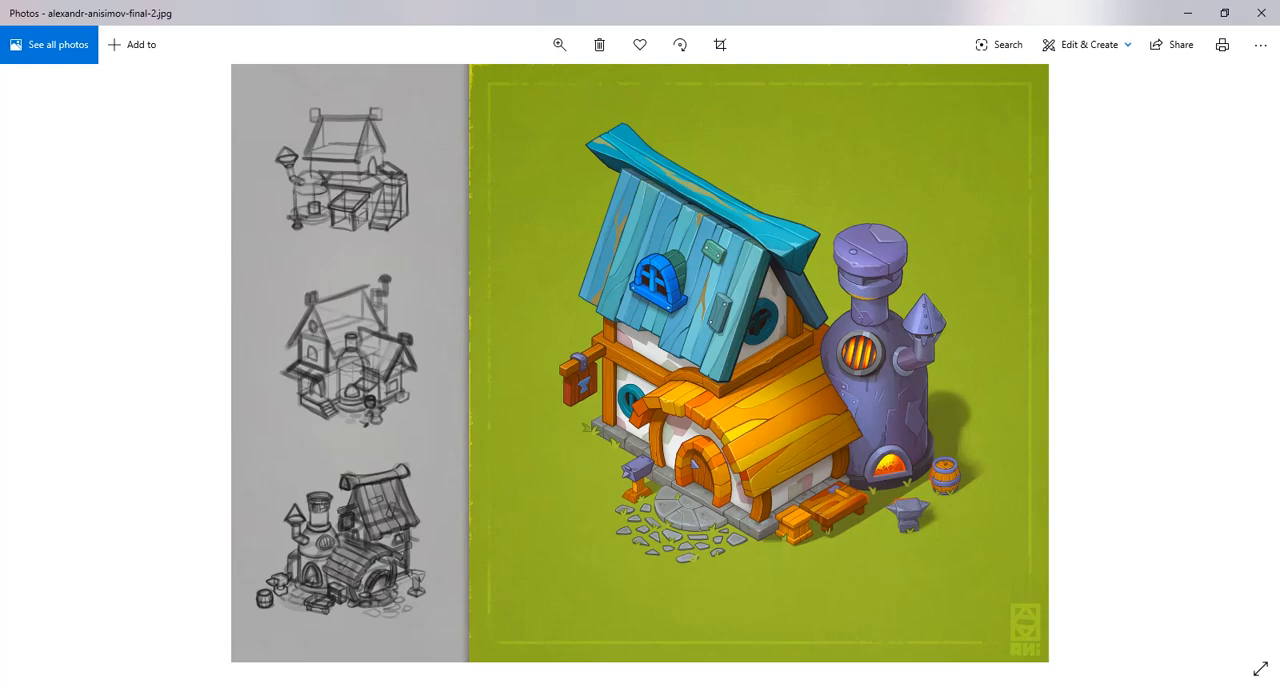
{"action": "key", "text": "alt+Tab"}
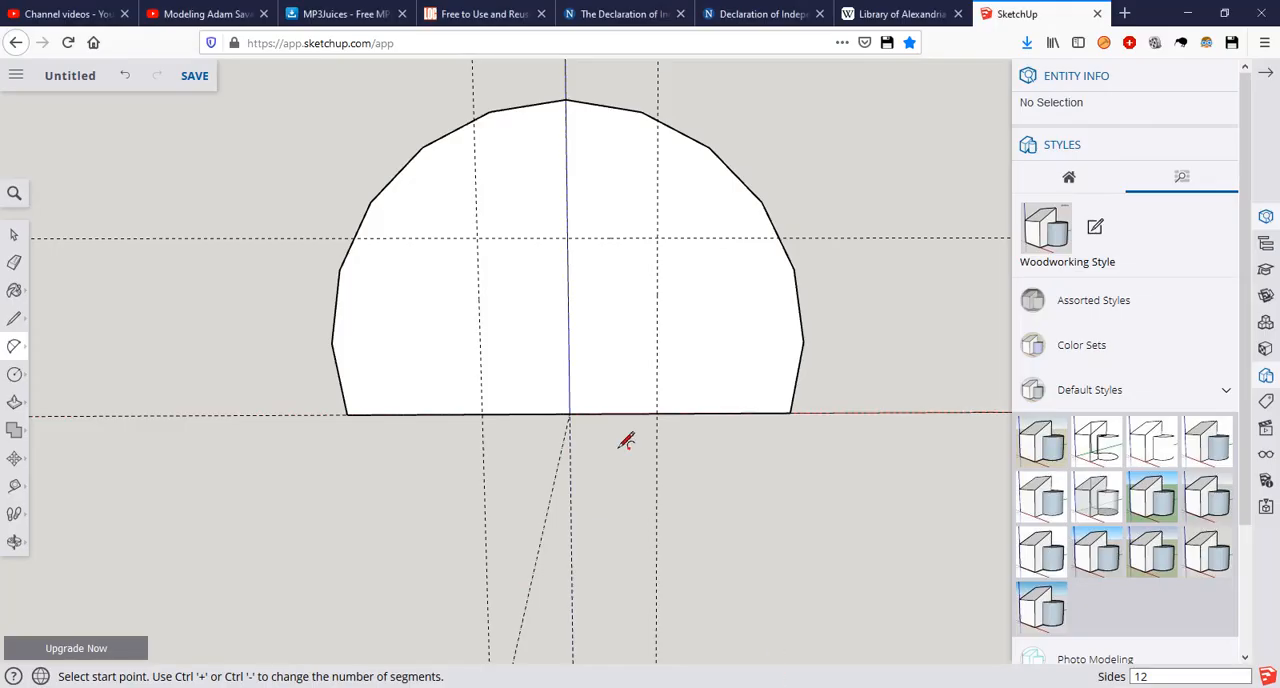
{"action": "left_click", "coordinate": [482, 413]}
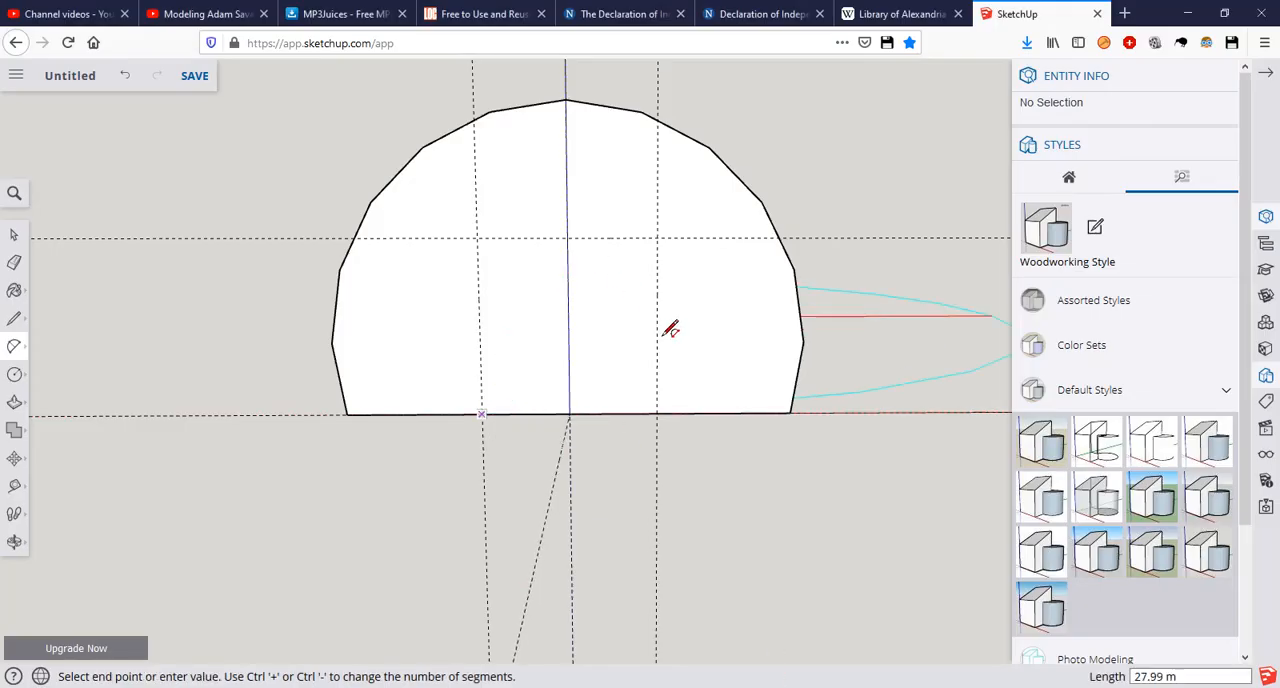
{"action": "left_click", "coordinate": [657, 412]}
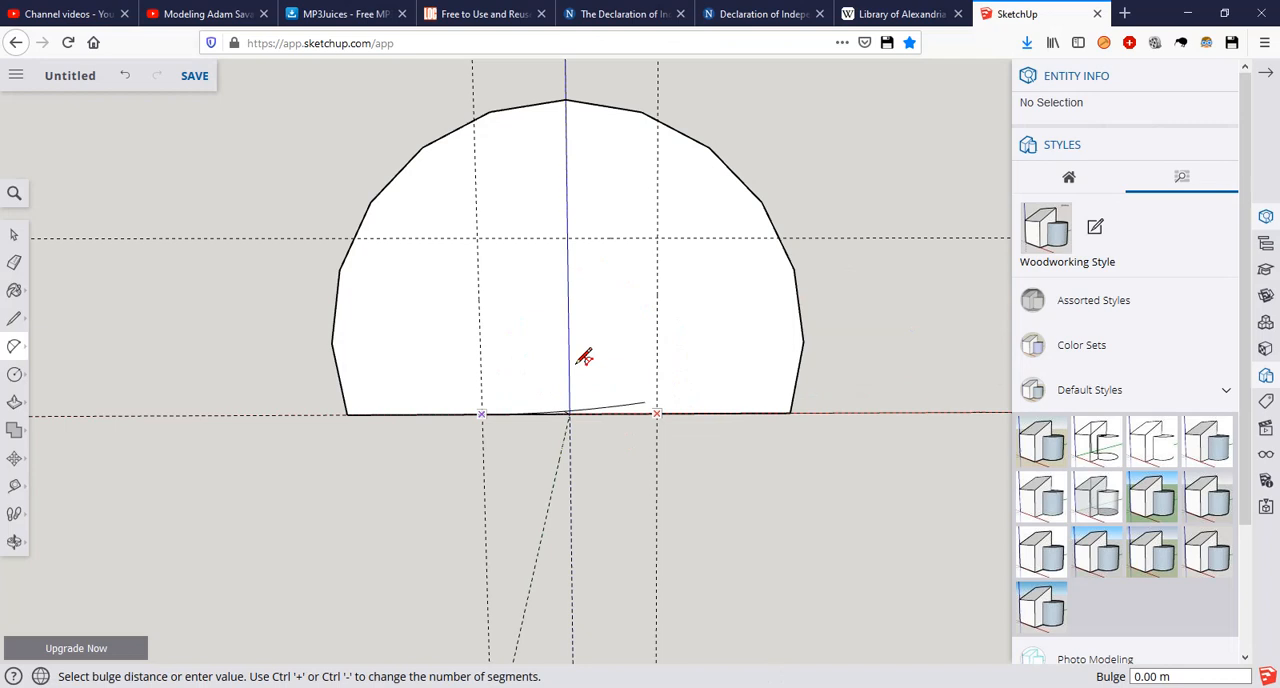
{"action": "left_click", "coordinate": [568, 235]}
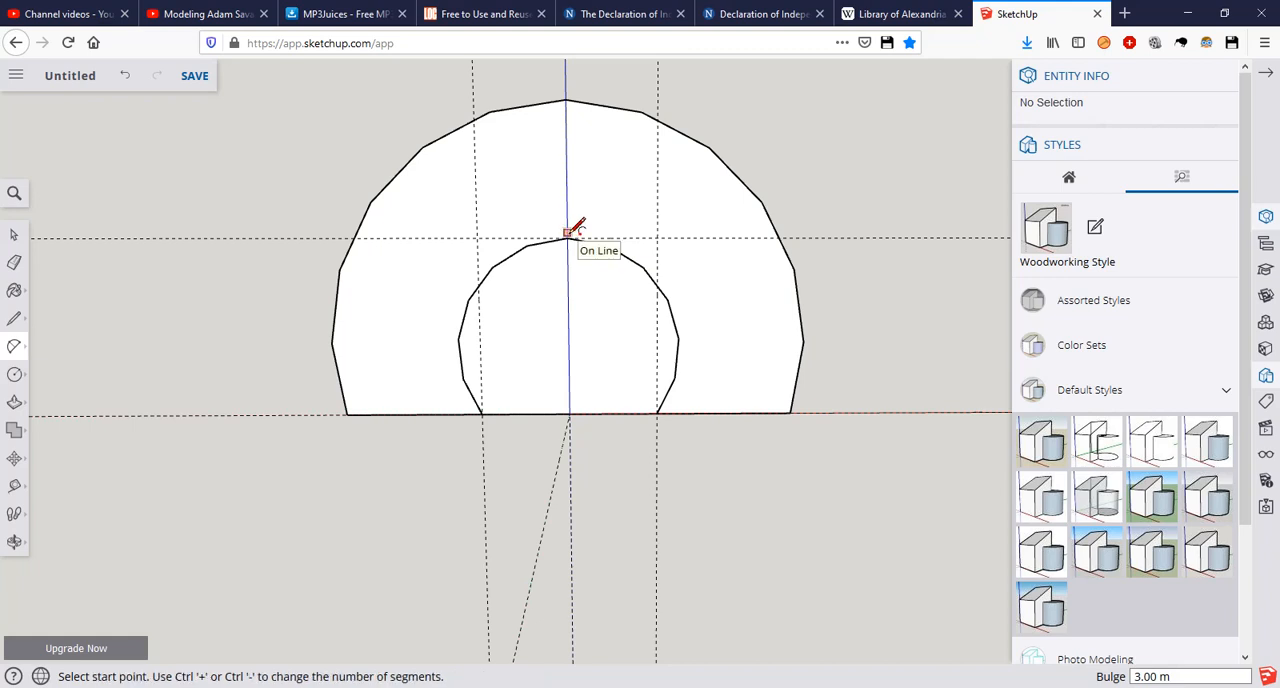
{"action": "key", "text": "space"}
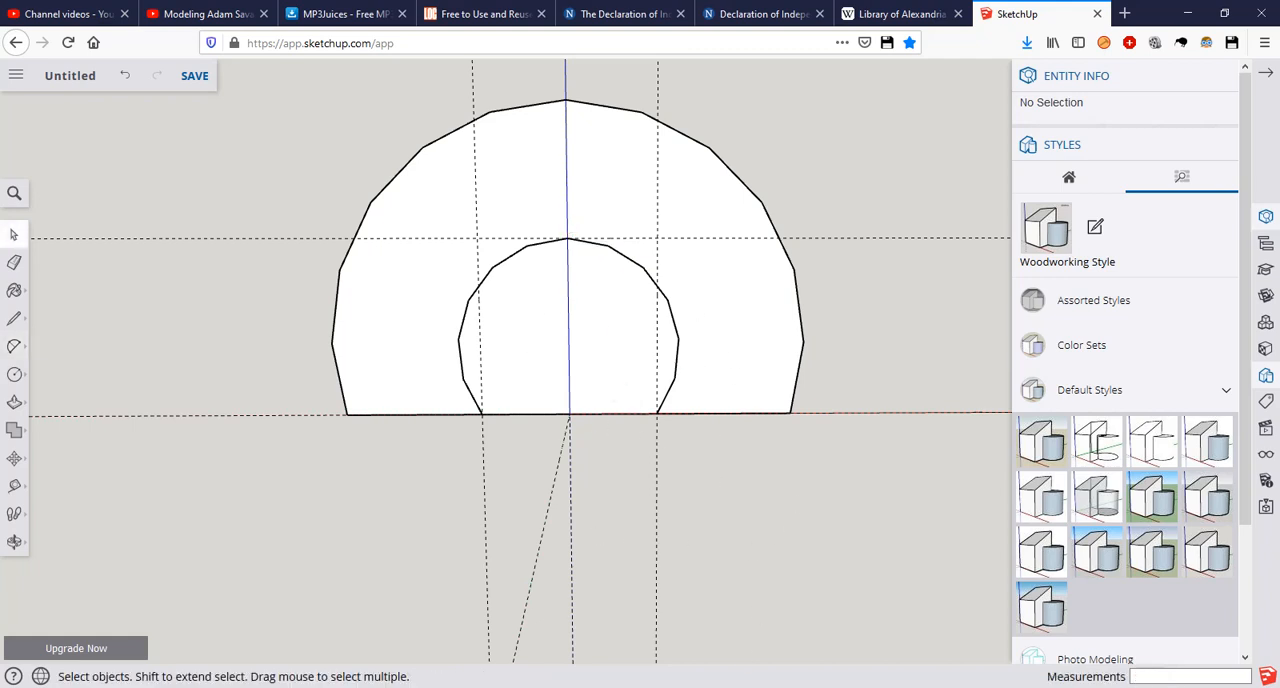
{"action": "key", "text": "alt+Tab"}
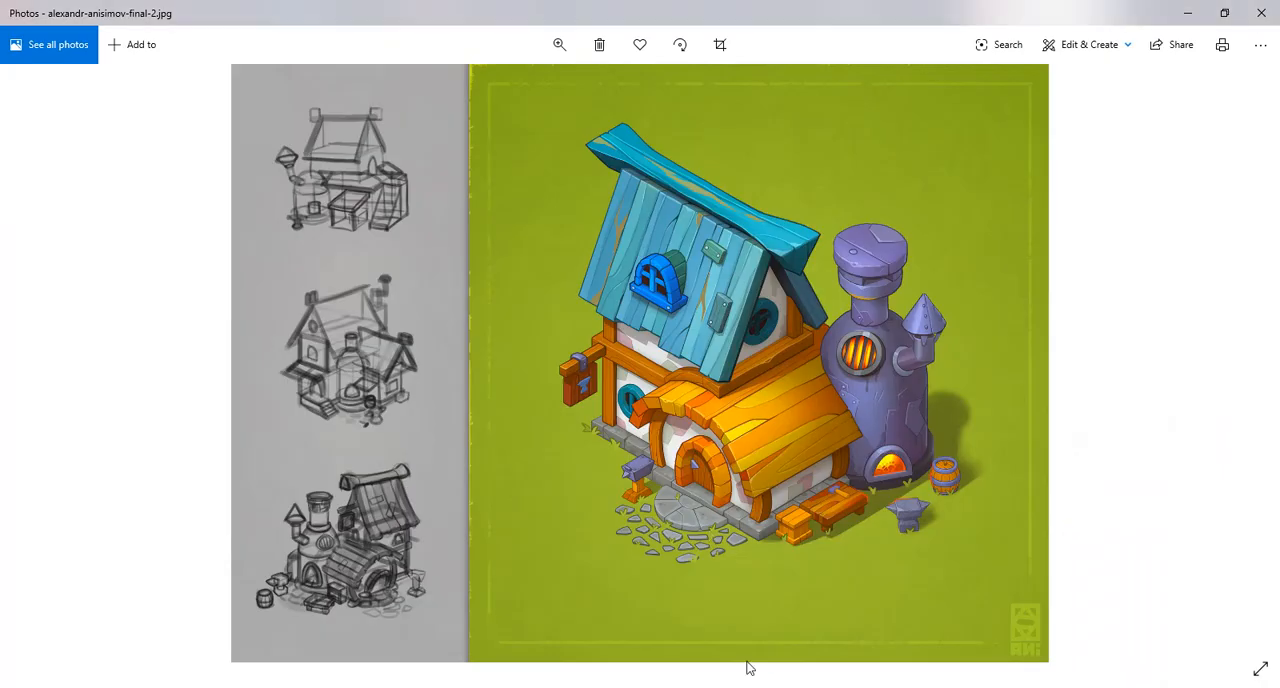
Step: Return to SketchUp and scale the doorway arc about its centre along the red axis to about 0.80, fitting it between the vertical guides
{"action": "key", "text": "alt+Tab"}
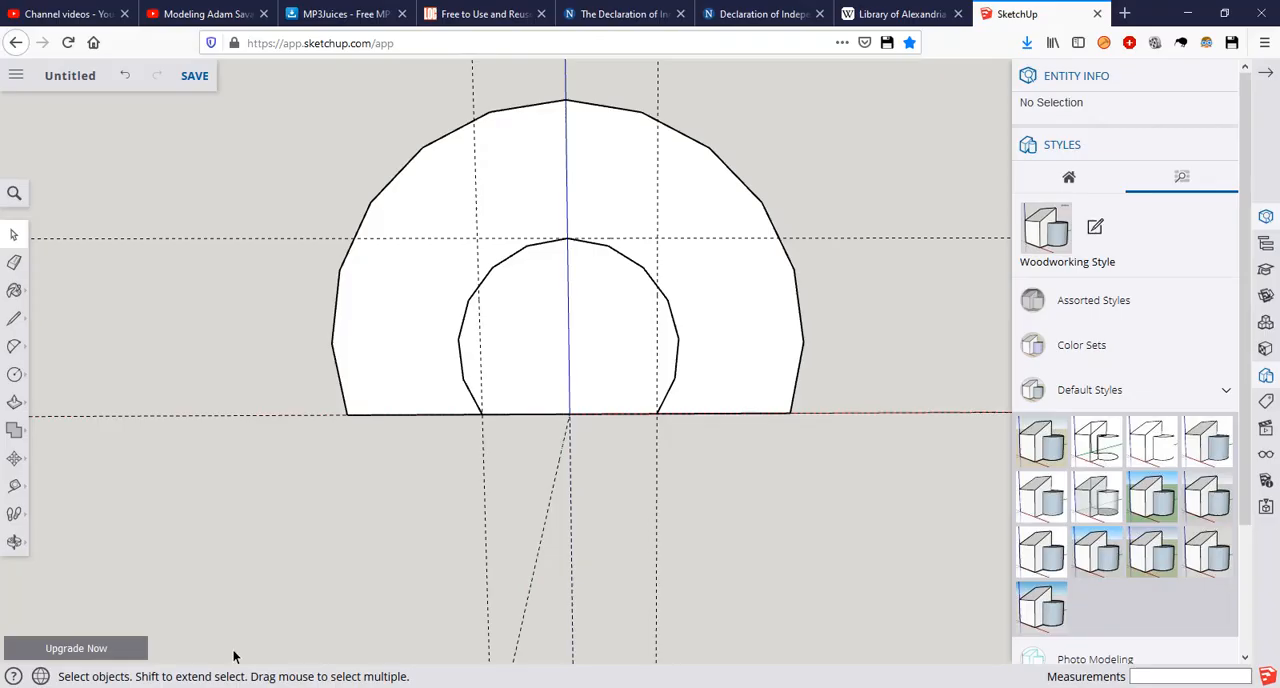
{"action": "left_click", "coordinate": [677, 358]}
{"action": "key", "text": "s"}
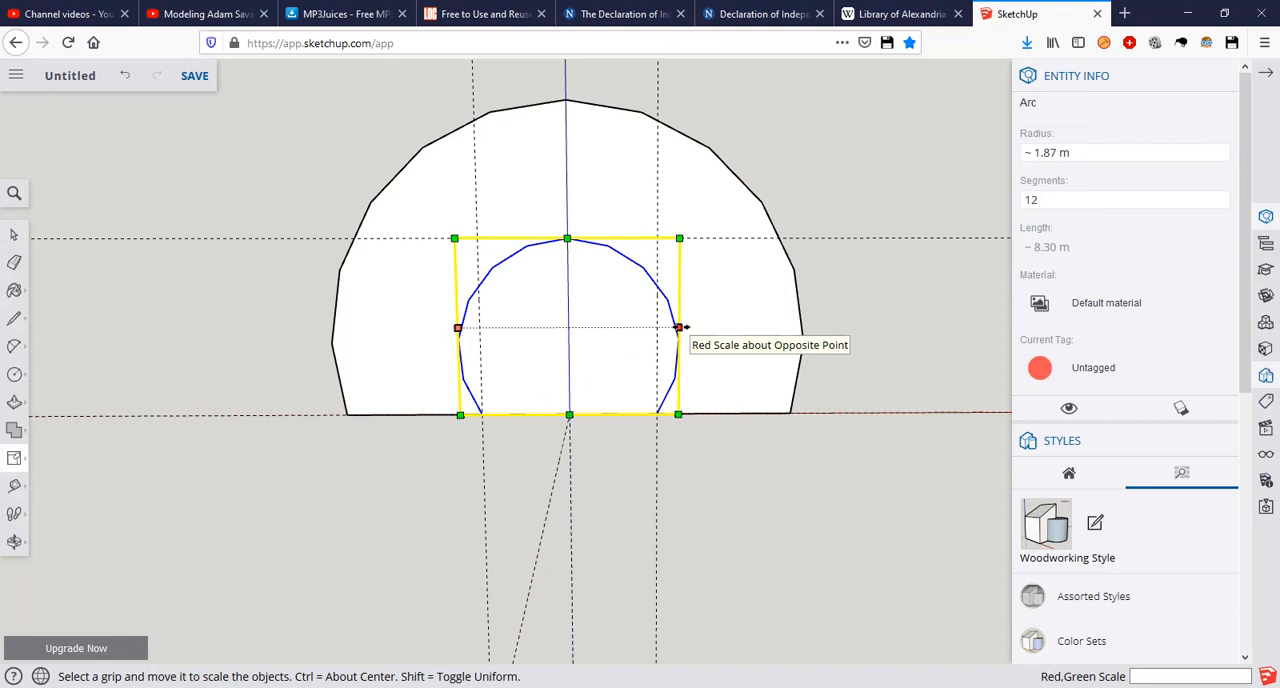
{"action": "left_click_drag", "start_coordinate": [679, 327], "coordinate": [657, 325], "text": "ctrl"}
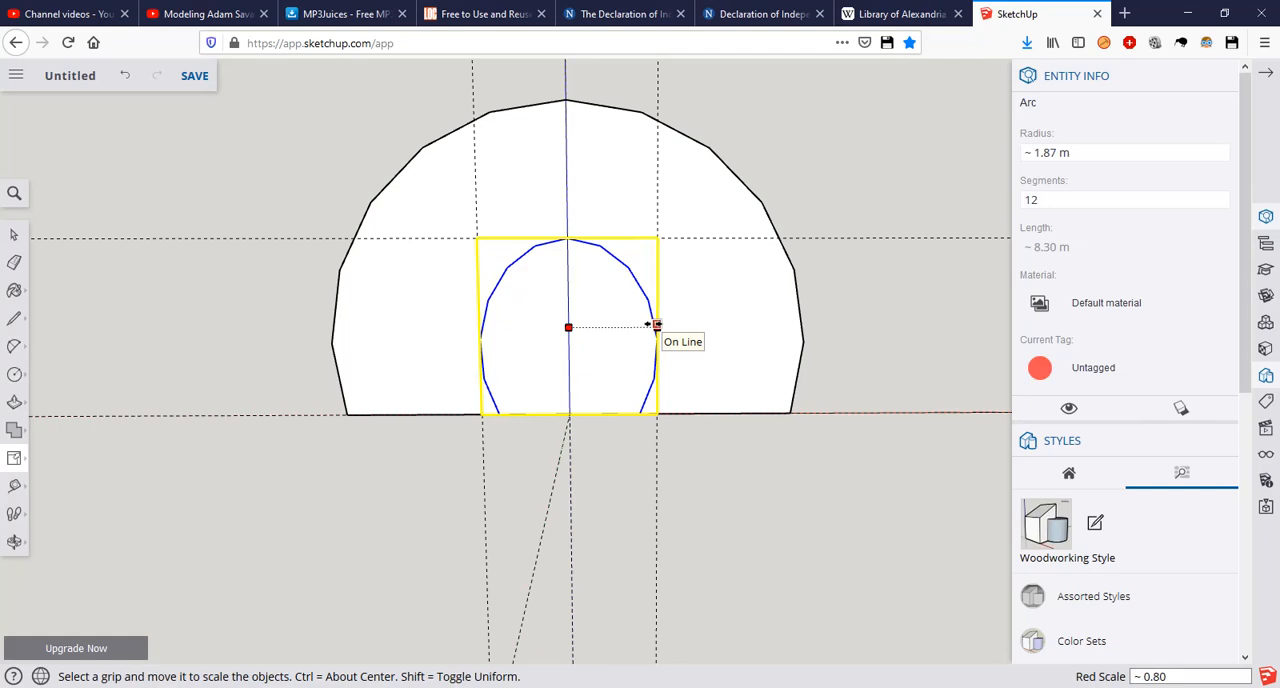
{"action": "left_click_drag", "start_coordinate": [657, 325], "coordinate": [657, 325], "text": "ctrl"}
{"action": "key", "text": "space"}
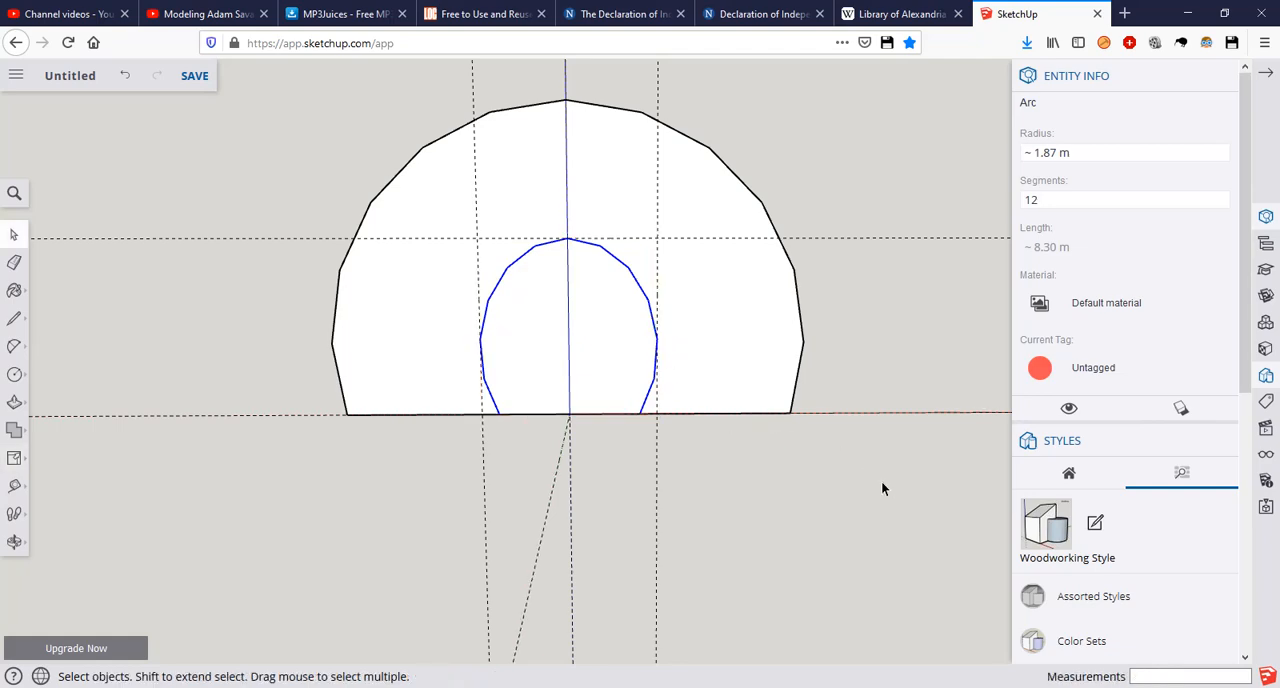
{"action": "key", "text": "Escape"}
Step: Offset the doorway curve outward by 0.5 m on the arched section's front face
{"action": "middle_click_drag", "start_coordinate": [780, 323], "coordinate": [700, 430]}
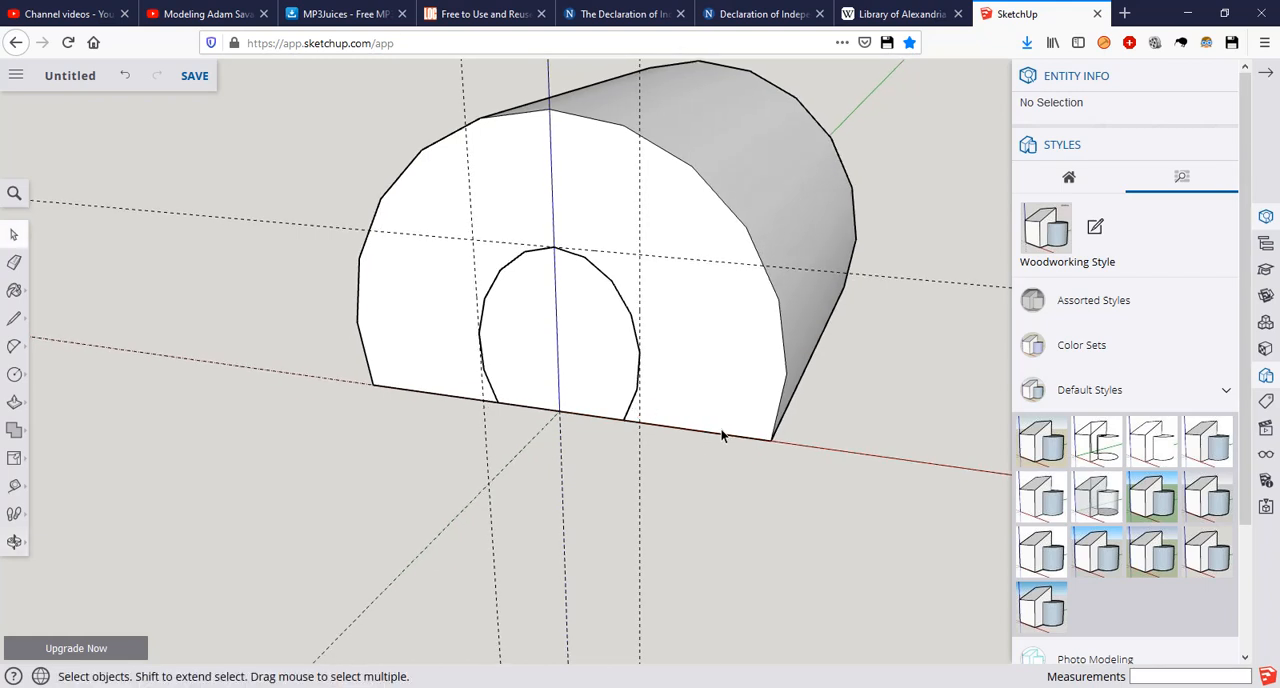
{"action": "scroll", "coordinate": [619, 343], "scroll_direction": "up", "scroll_amount": 3}
{"action": "scroll", "coordinate": [620, 342], "scroll_direction": "up", "scroll_amount": 1}
{"action": "scroll", "coordinate": [623, 340], "scroll_direction": "down", "scroll_amount": 2}
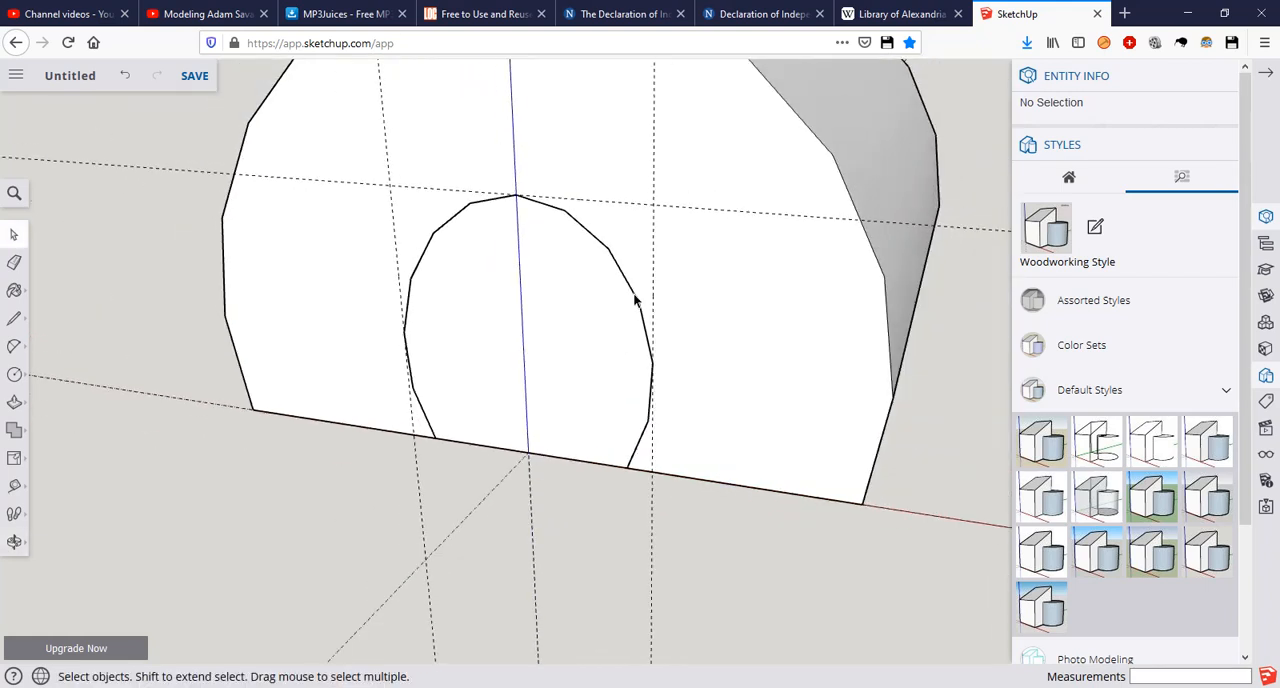
{"action": "left_click", "coordinate": [634, 298]}
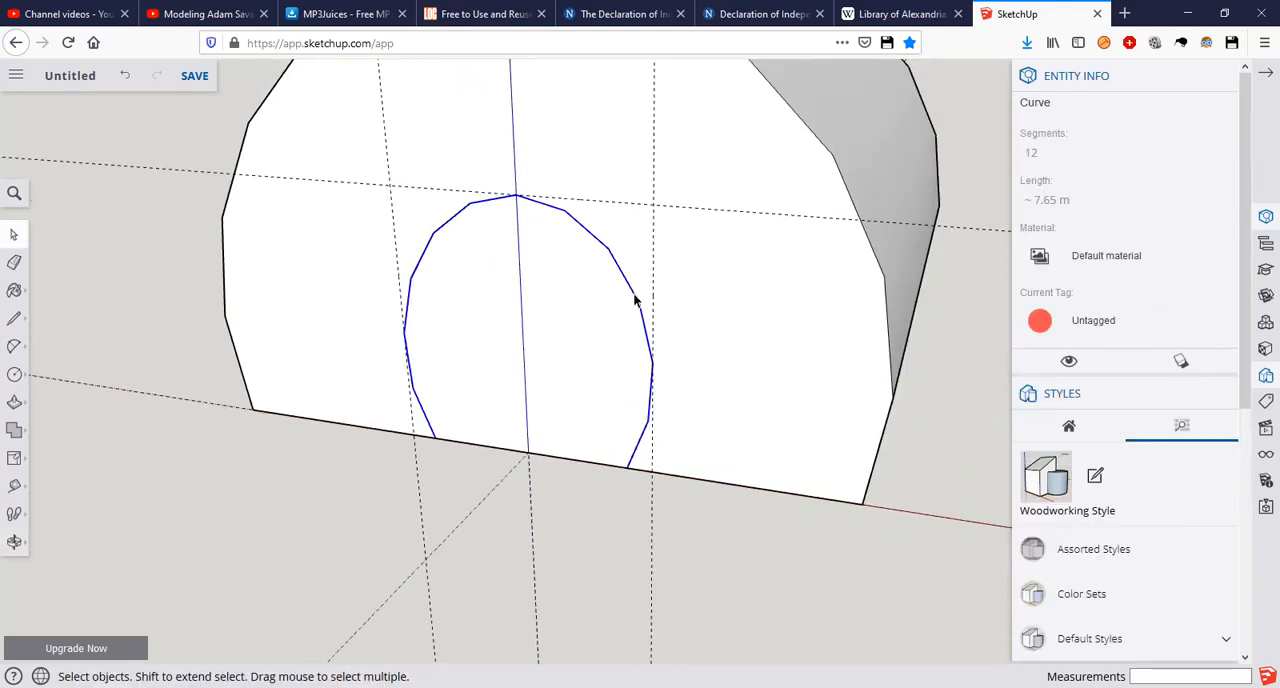
{"action": "key", "text": "f"}
{"action": "left_click", "coordinate": [634, 296]}
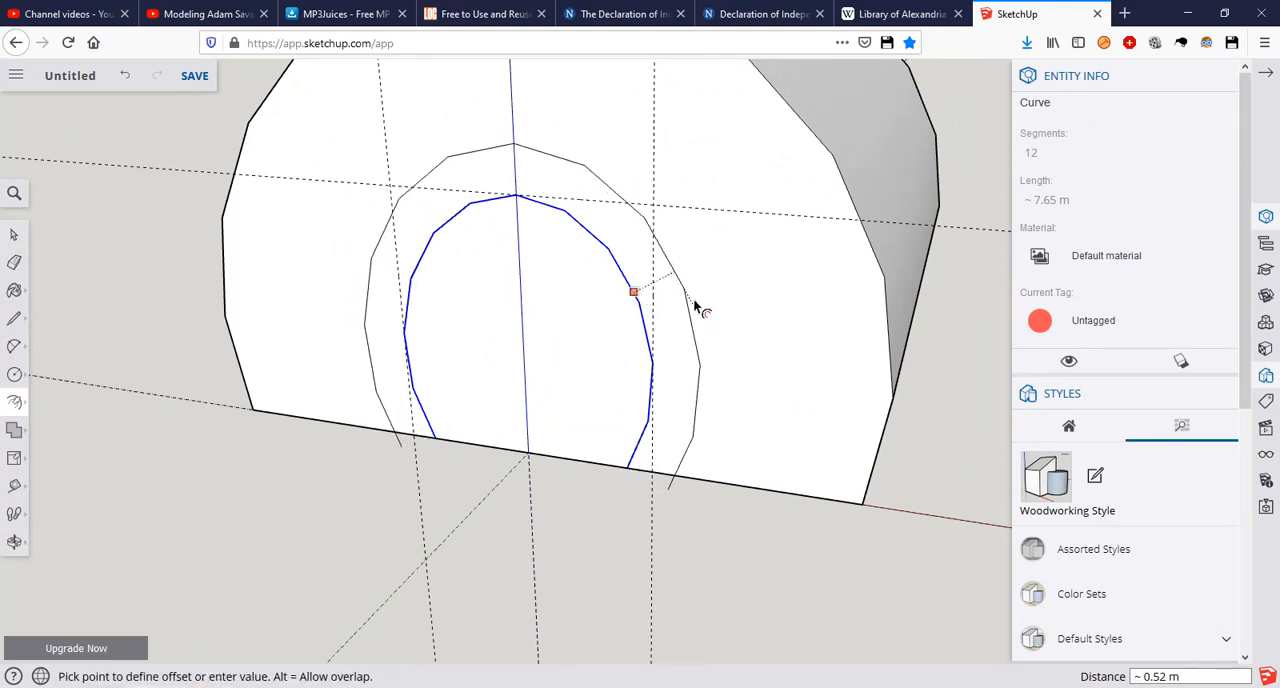
{"action": "type", "text": "0.5"}
{"action": "key", "text": "Return"}
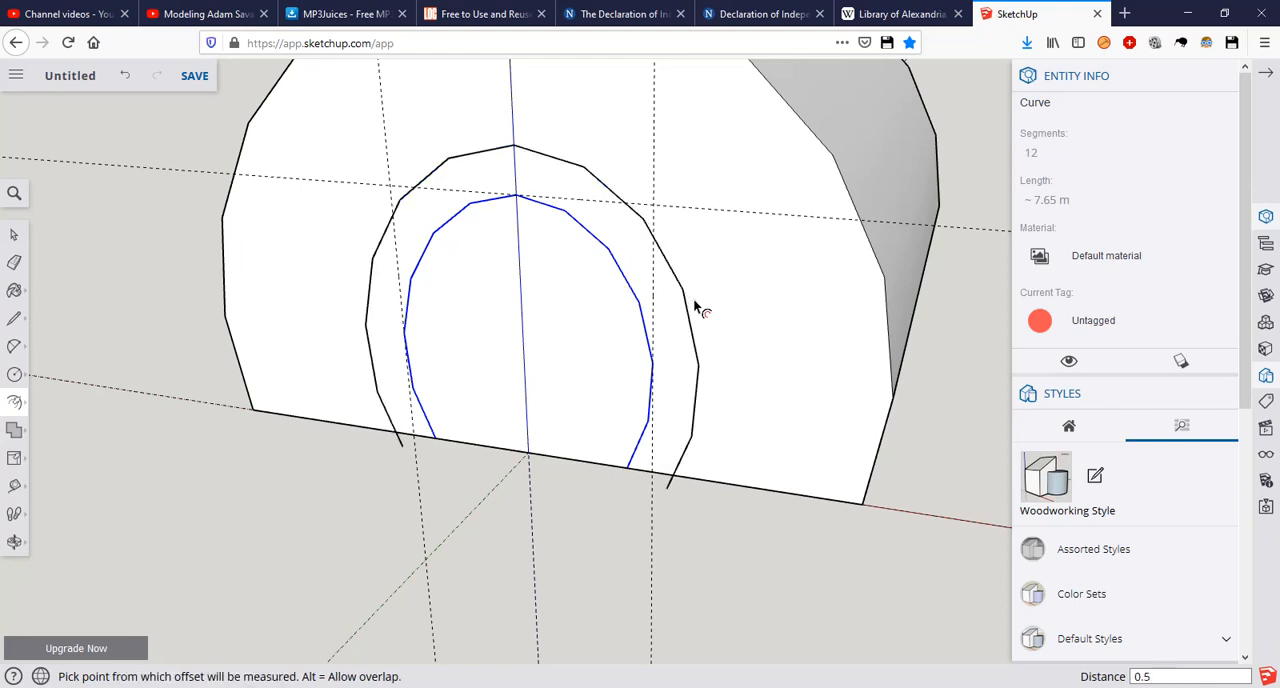
Step: Draw a line along the front face's base edge between the points where the outer doorway curve crosses it
{"action": "scroll", "coordinate": [683, 452], "scroll_direction": "up", "scroll_amount": 1}
{"action": "scroll", "coordinate": [684, 455], "scroll_direction": "up", "scroll_amount": 1}
{"action": "middle_click_drag", "start_coordinate": [651, 471], "coordinate": [714, 491]}
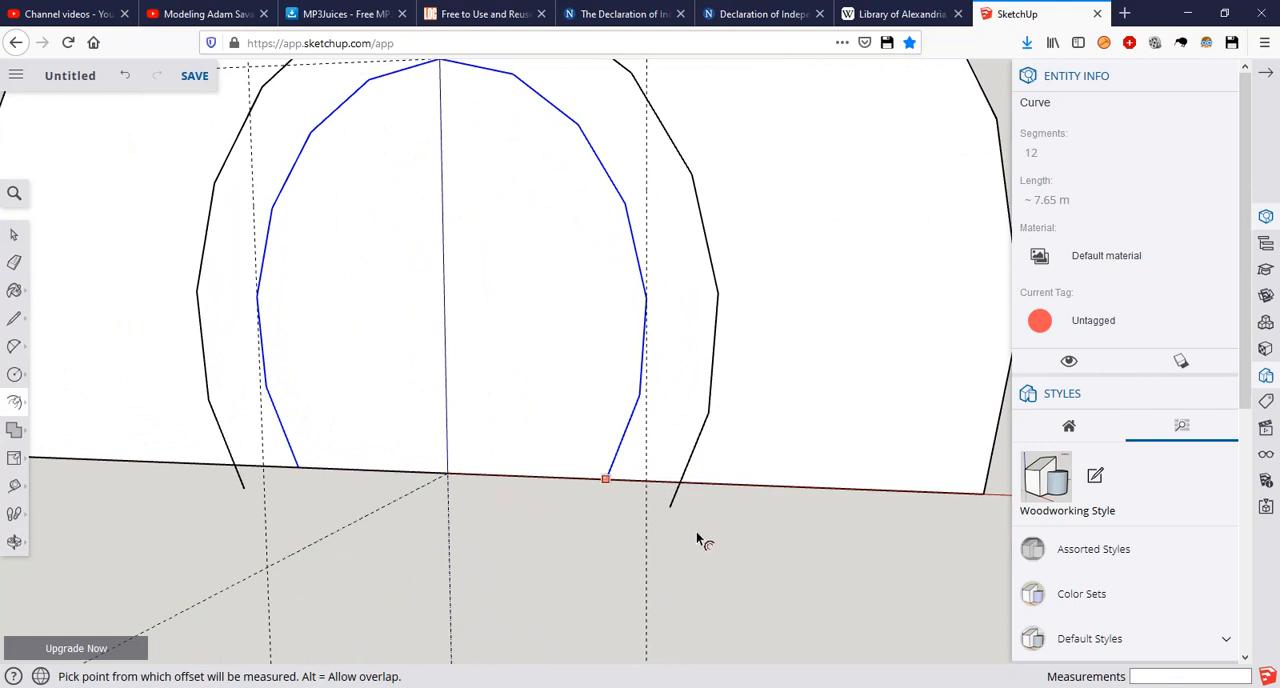
{"action": "key", "text": "l"}
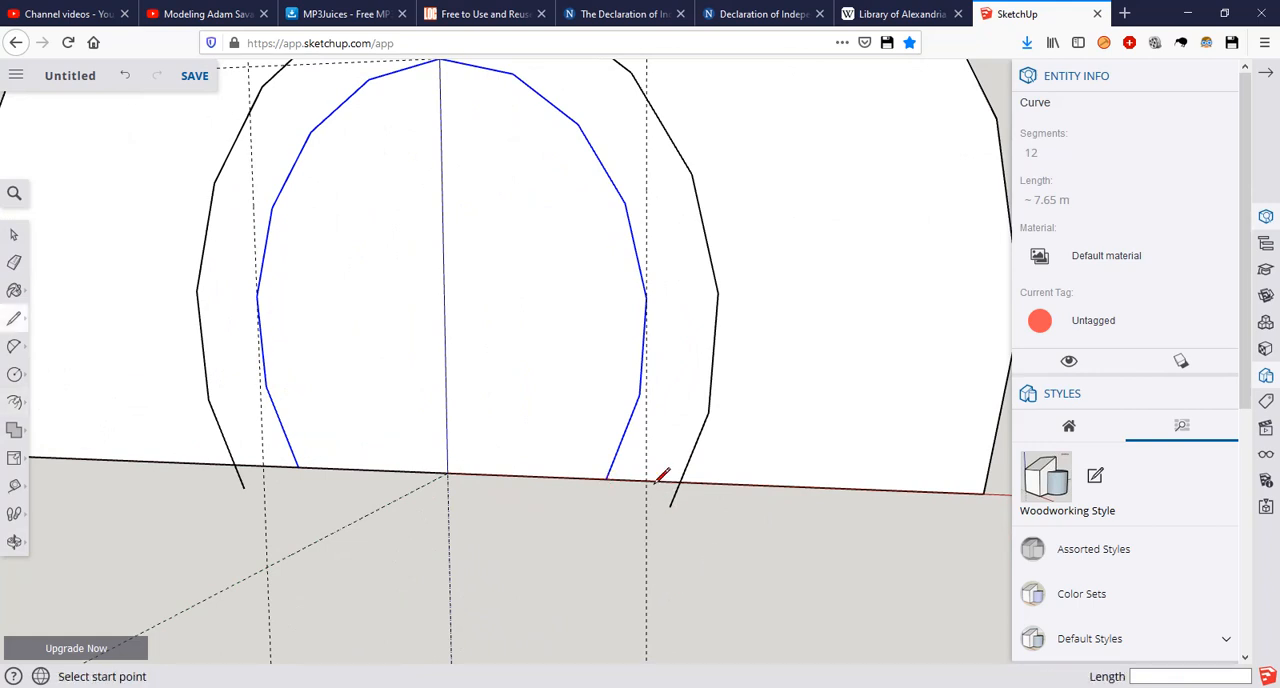
{"action": "left_click", "coordinate": [233, 464]}
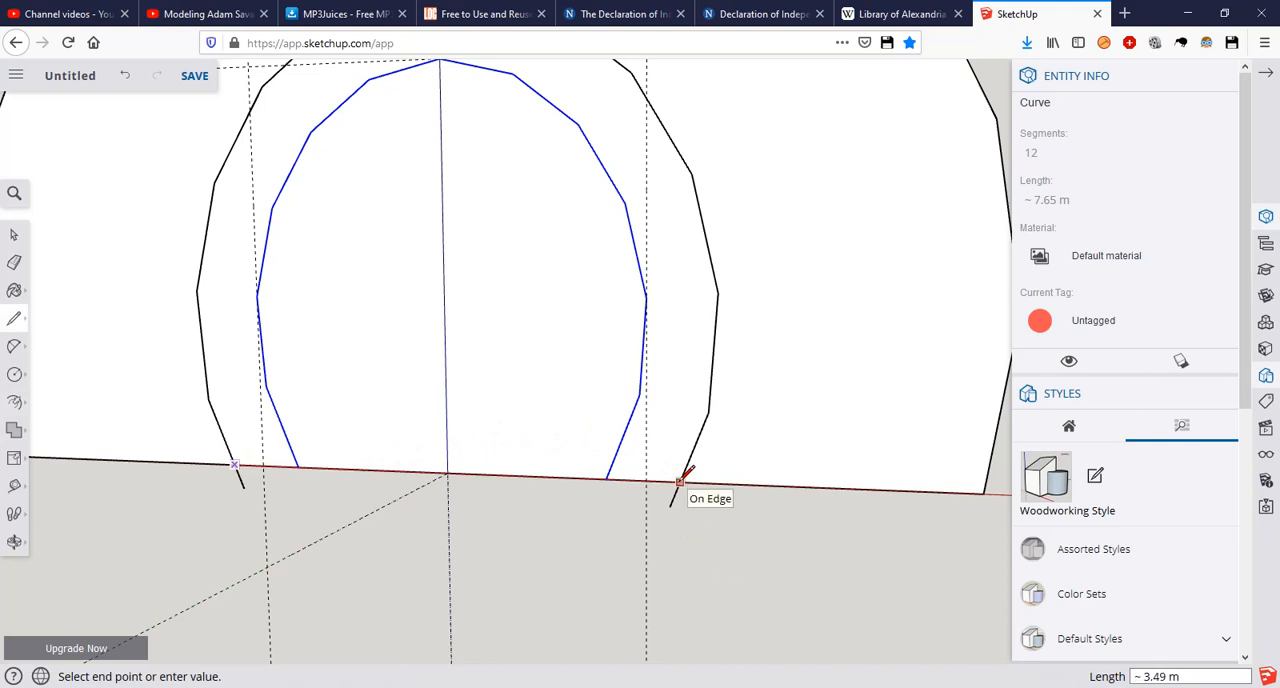
{"action": "key", "text": "Escape"}
Step: Erase the two ends of the outer doorway curve that overhang below the base edge
{"action": "key", "text": "e"}
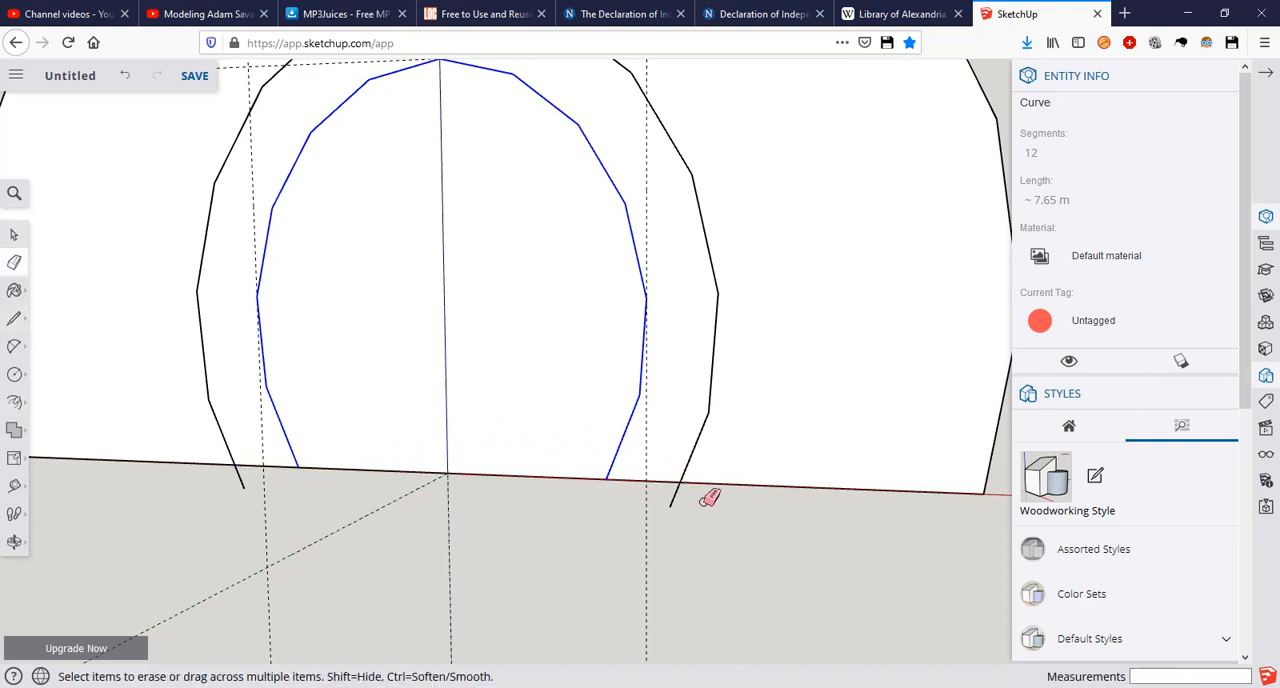
{"action": "left_click", "coordinate": [676, 494]}
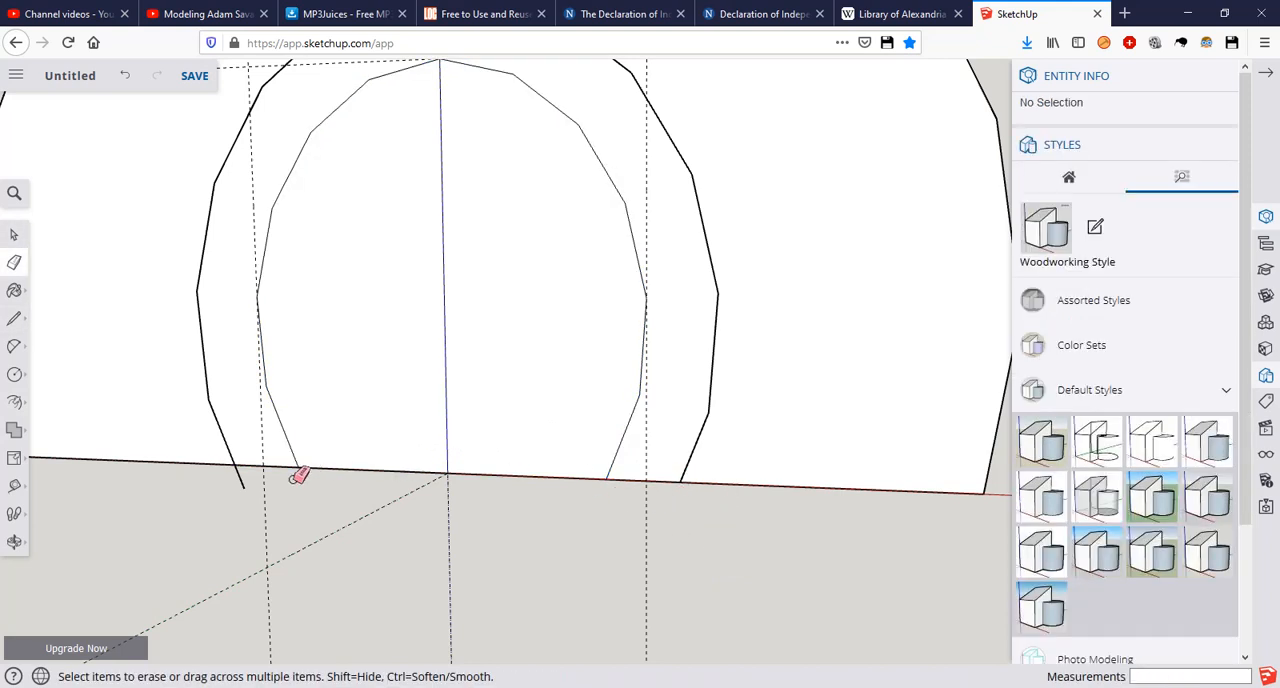
{"action": "left_click", "coordinate": [242, 479]}
{"action": "key", "text": "space"}
{"action": "scroll", "coordinate": [741, 295], "scroll_direction": "down", "scroll_amount": 1}
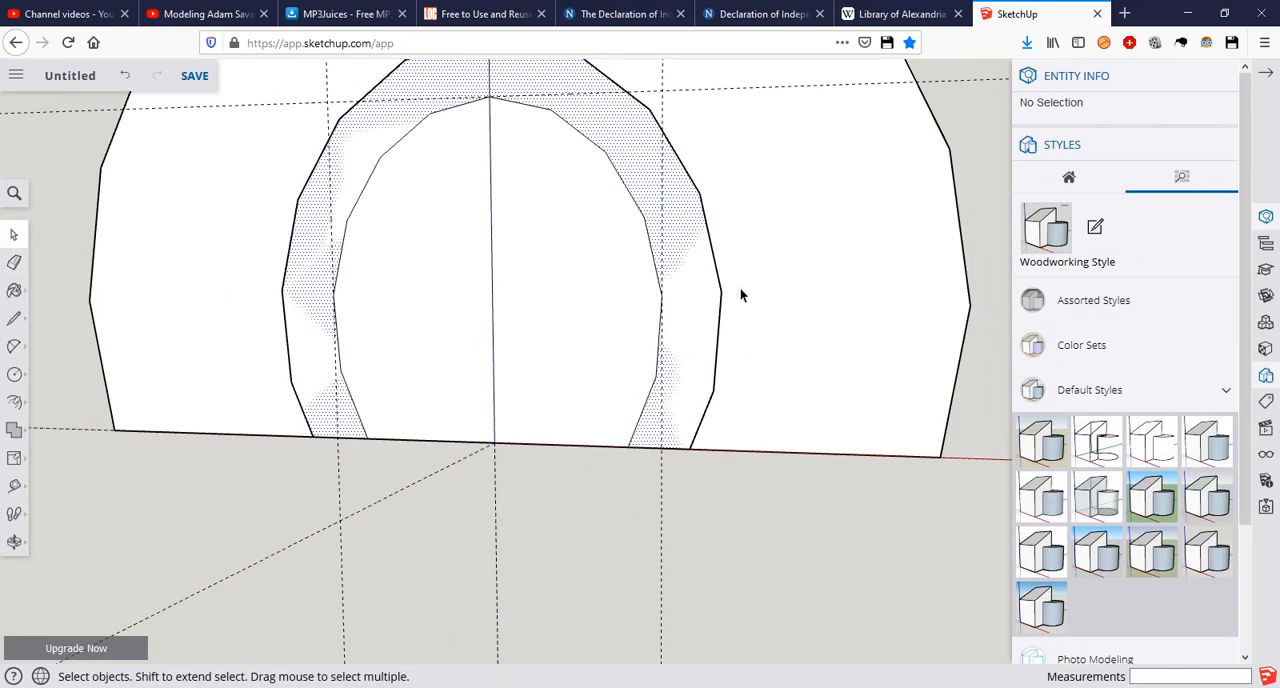
Step: Pull the ring-shaped face between the two doorway curves 0.5 m out from the front wall as a door frame
{"action": "left_click", "coordinate": [741, 295]}
{"action": "middle_click_drag", "start_coordinate": [723, 289], "coordinate": [632, 316]}
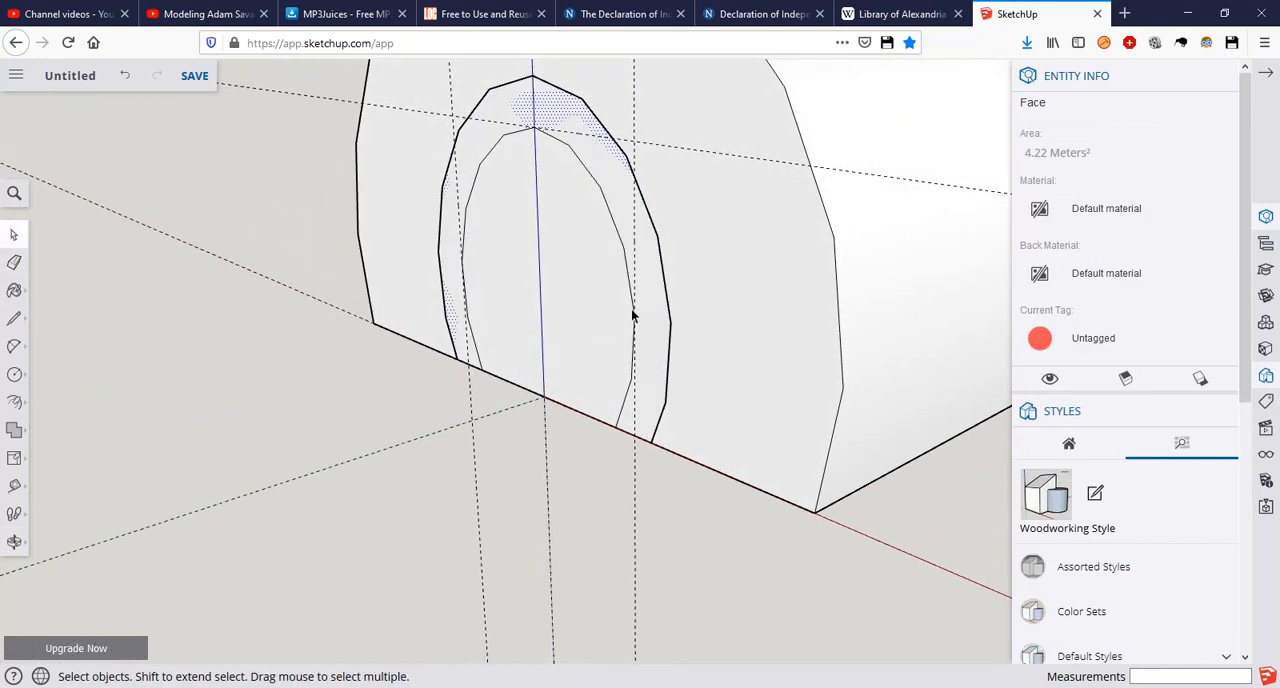
{"action": "key", "text": "p"}
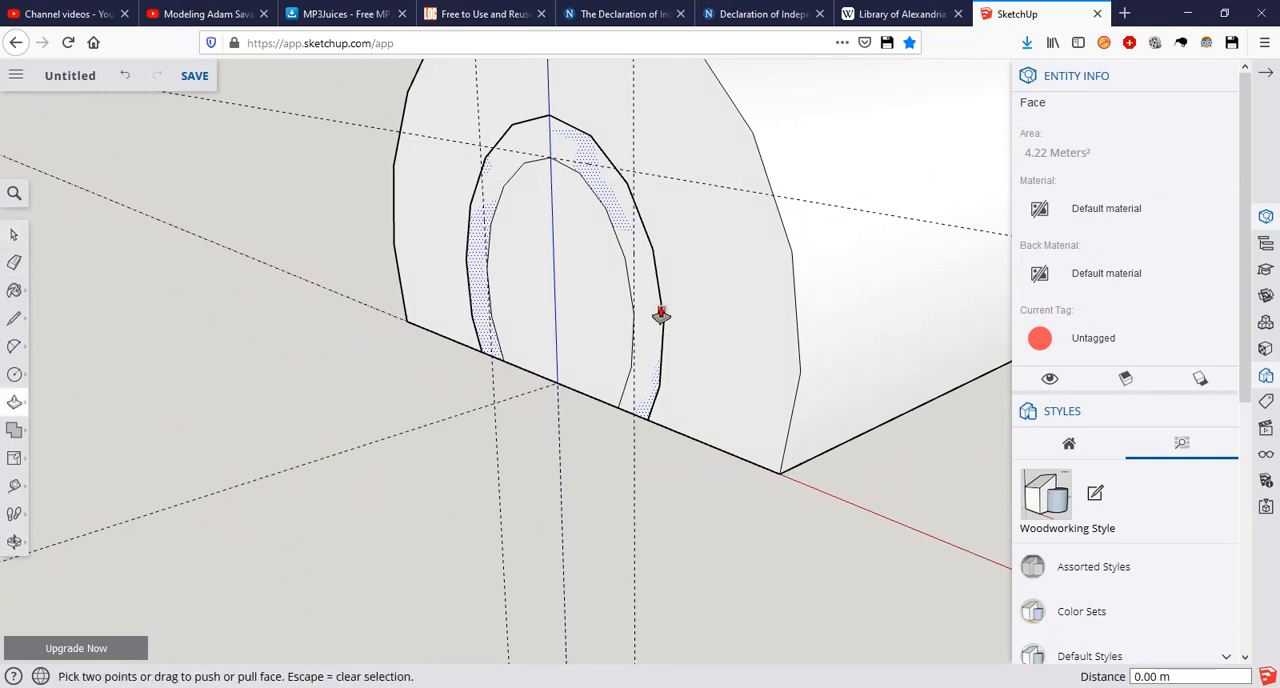
{"action": "left_click_drag", "start_coordinate": [647, 307], "coordinate": [596, 327]}
{"action": "type", "text": "0.5"}
{"action": "key", "text": "Return"}
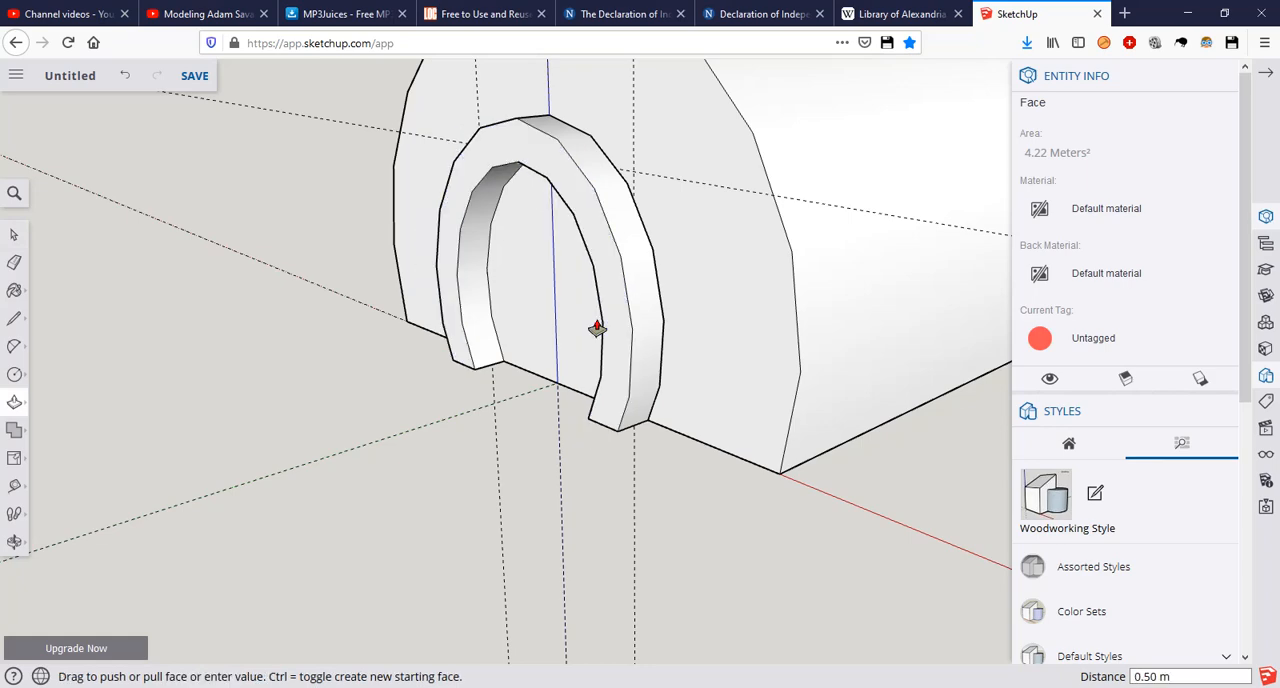
{"action": "key", "text": "space"}
{"action": "mouse_move", "coordinate": [444, 353]}
{"action": "middle_mouse_down"}
{"action": "mouse_move", "coordinate": [743, 266]}
{"action": "mouse_move", "coordinate": [623, 263]}
{"action": "mouse_move", "coordinate": [663, 234]}
{"action": "mouse_move", "coordinate": [595, 270]}
{"action": "mouse_move", "coordinate": [500, 294]}
{"action": "mouse_move", "coordinate": [466, 363]}
{"action": "middle_mouse_up"}
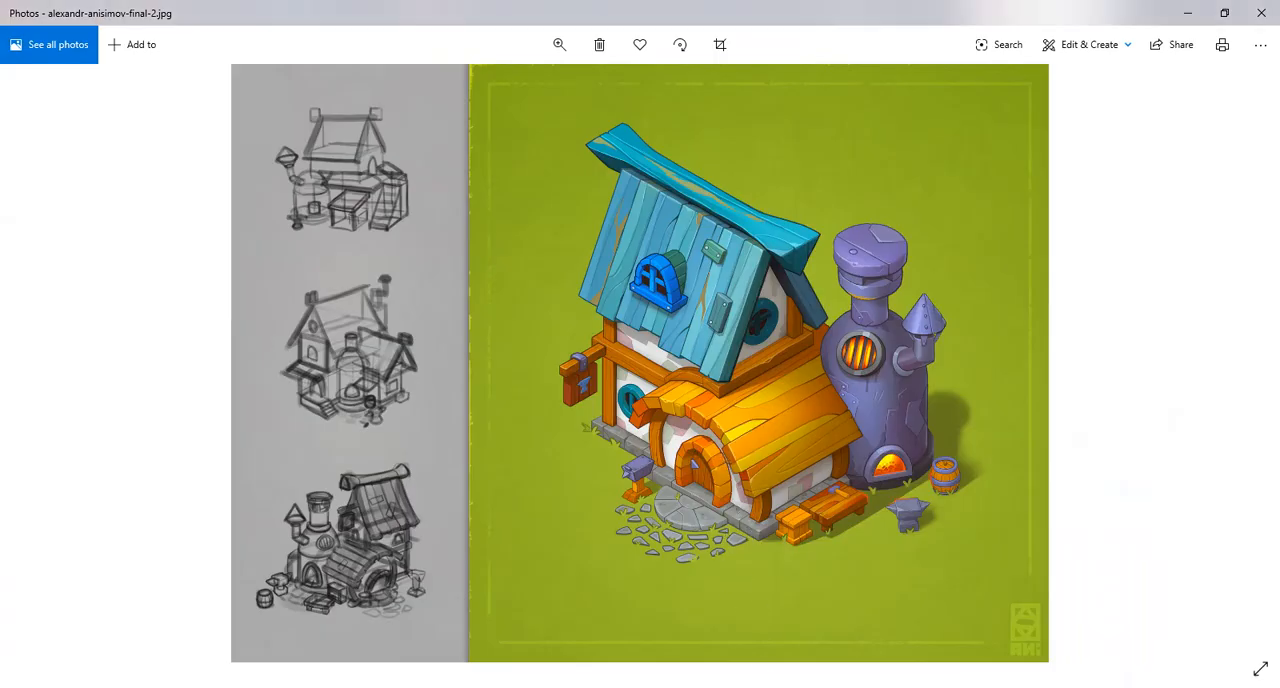
Step: Compare the doorway frame in SketchUp with the arched front section of the cottage in the Photos reference picture
{"action": "mouse_move", "coordinate": [764, 687]}
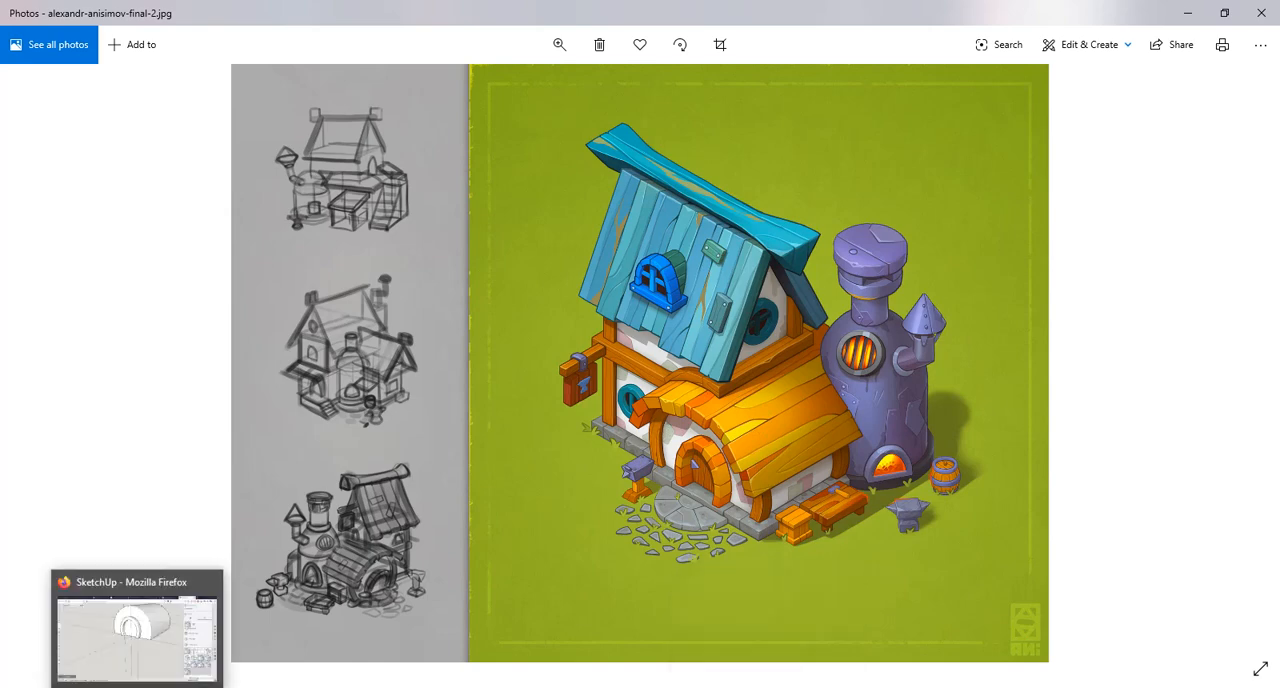
{"action": "left_click", "coordinate": [217, 646]}
{"action": "middle_click_drag", "start_coordinate": [654, 206], "coordinate": [650, 356]}
{"action": "left_click", "coordinate": [250, 686]}
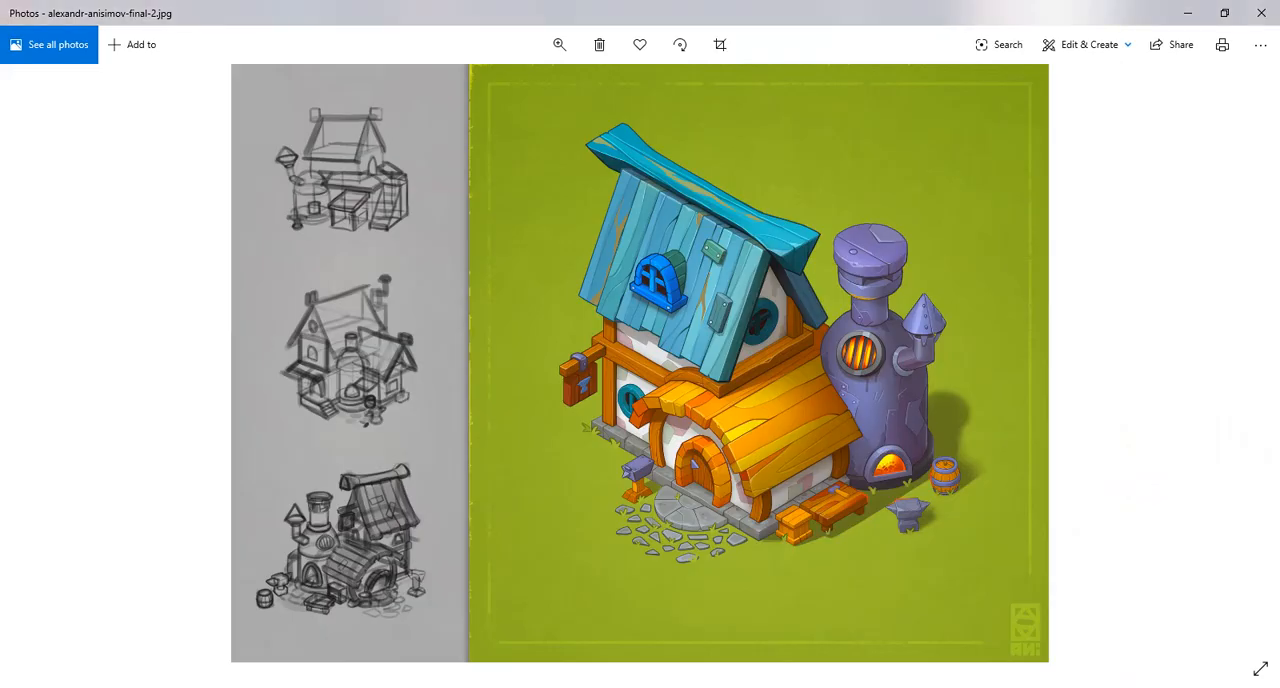
{"action": "key", "text": "alt+Tab"}
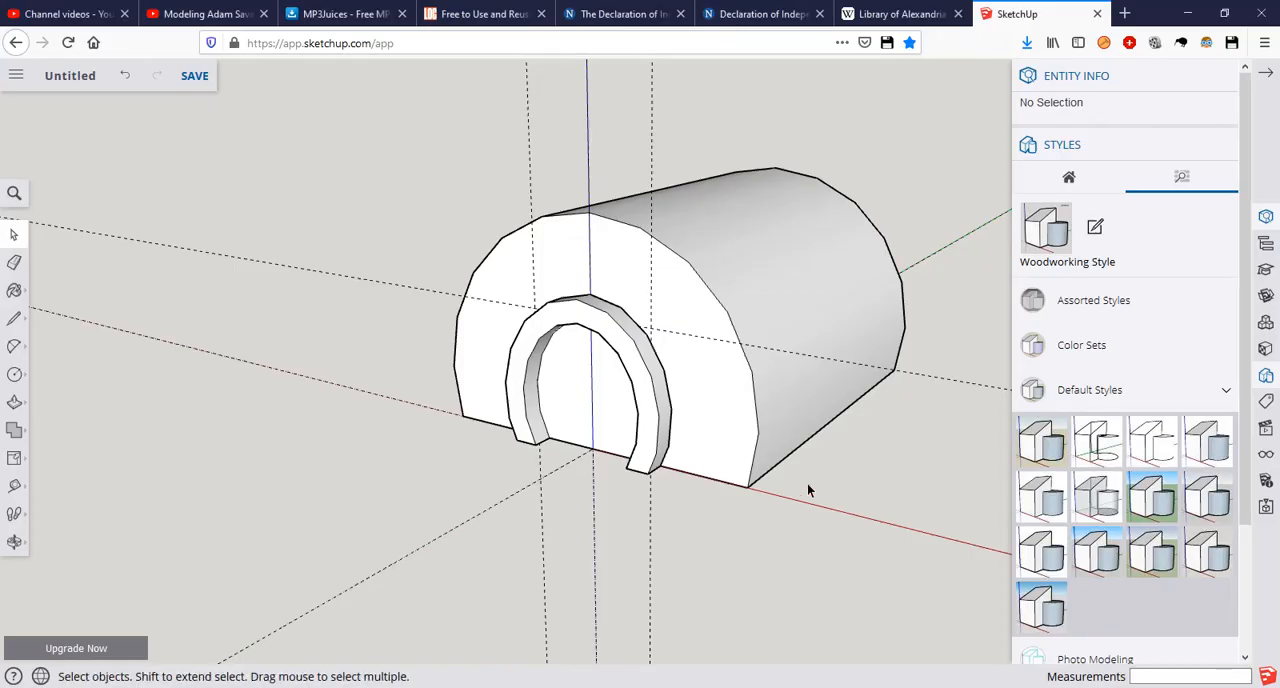
Step: Open the arched section's group for editing and offset the front face's outer arc inward by 0.5 m
{"action": "scroll", "coordinate": [730, 405], "scroll_direction": "up", "scroll_amount": 2}
{"action": "middle_click_drag", "start_coordinate": [735, 404], "coordinate": [878, 359]}
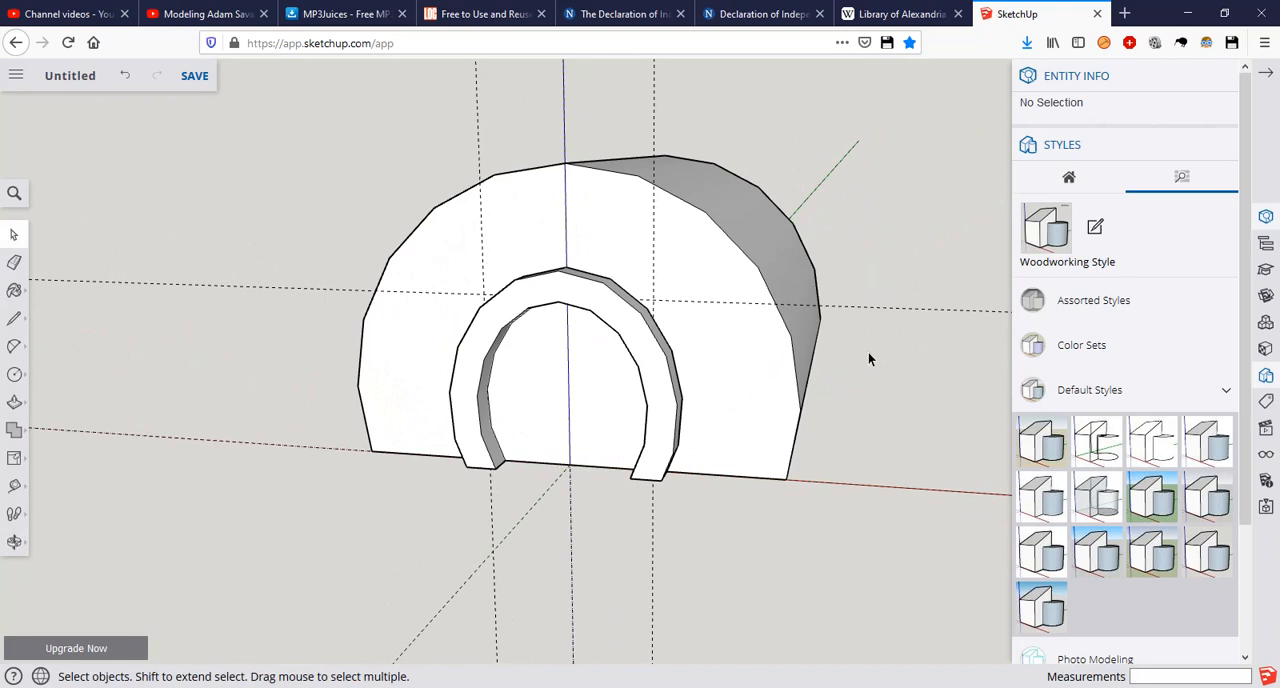
{"action": "double_click", "coordinate": [757, 338]}
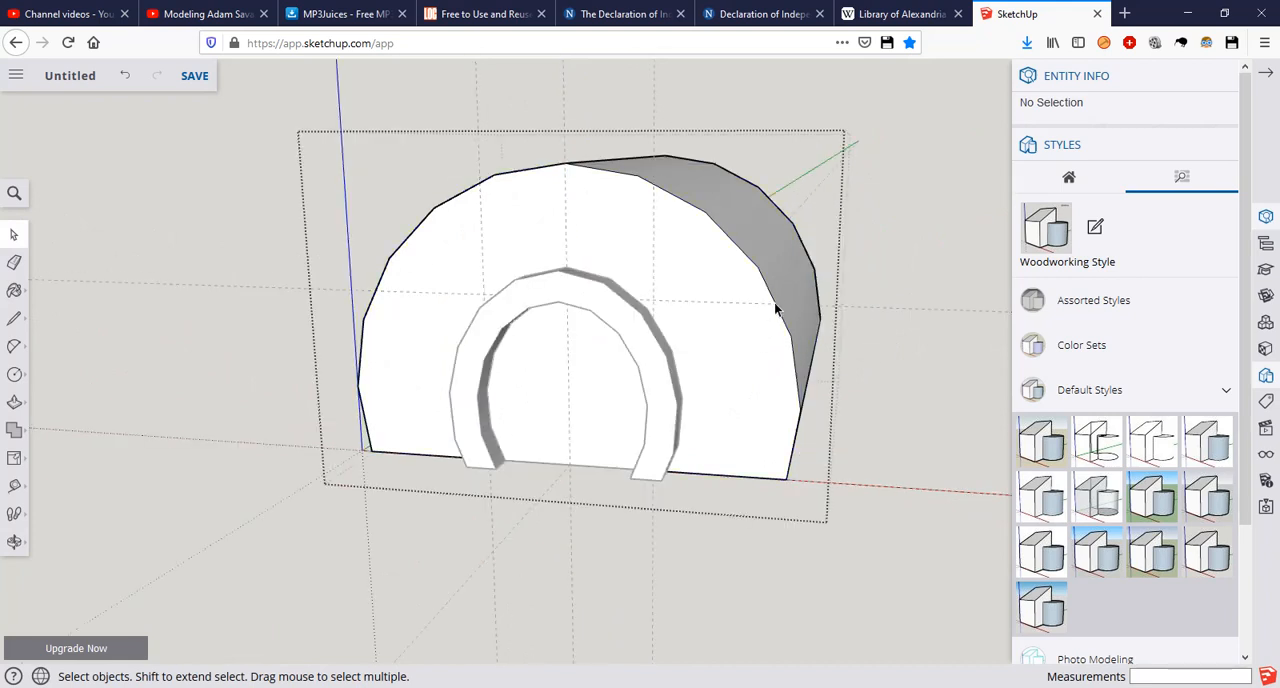
{"action": "left_click", "coordinate": [770, 308]}
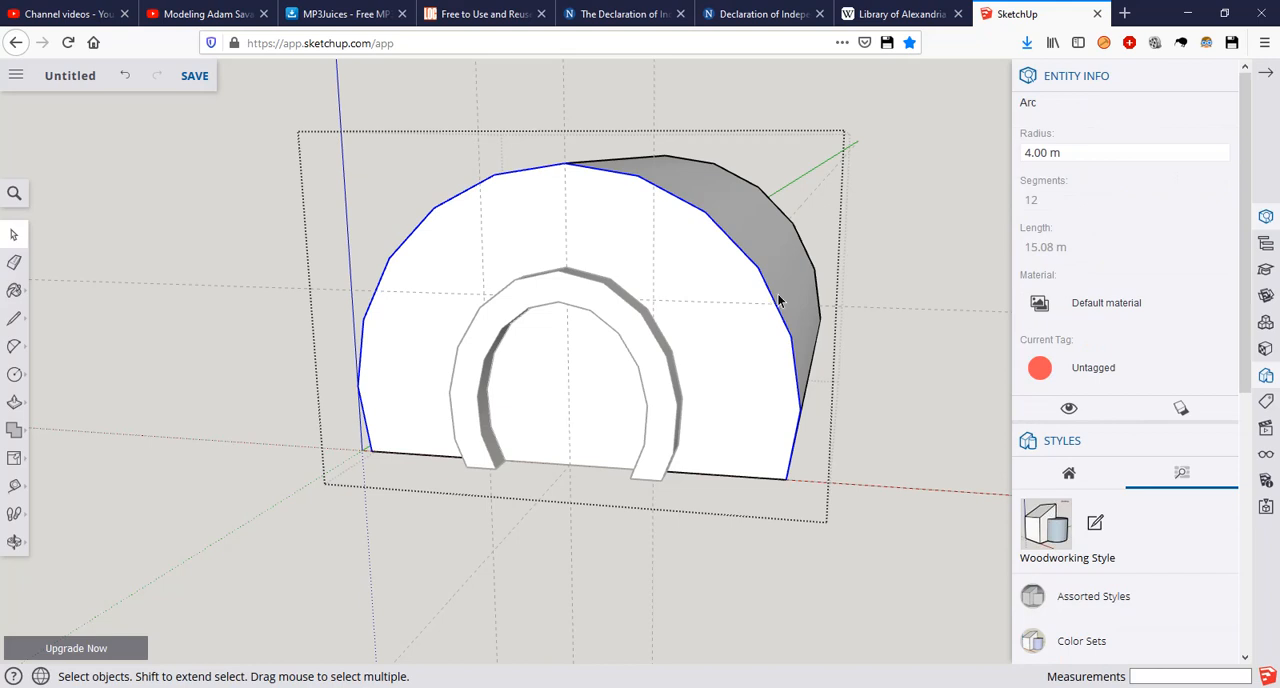
{"action": "key", "text": "f"}
{"action": "left_click", "coordinate": [760, 280]}
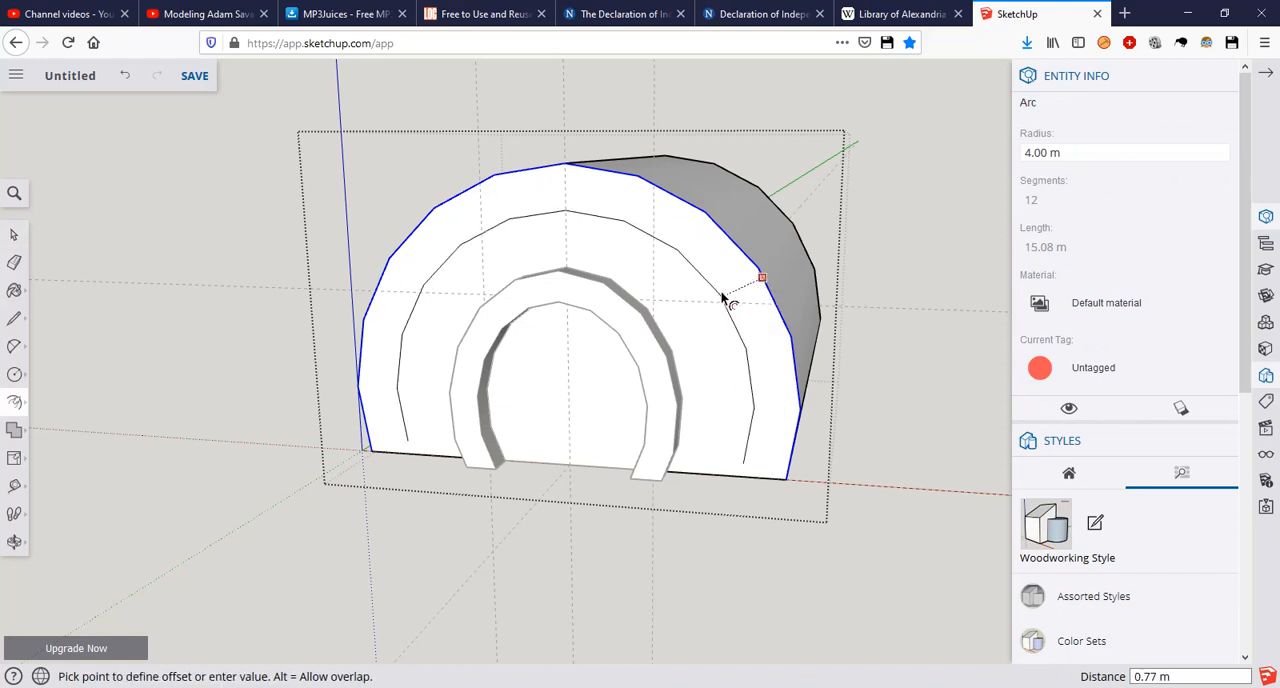
{"action": "left_click", "coordinate": [743, 297]}
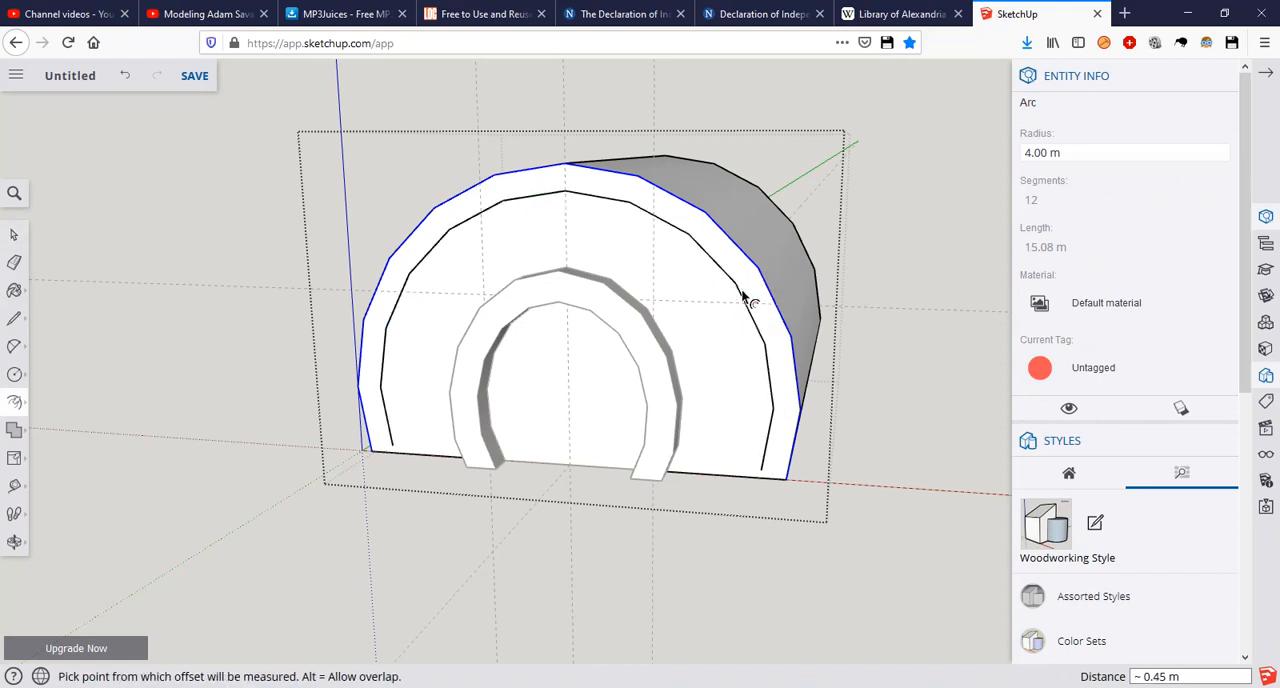
{"action": "type", "text": ".5"}
{"action": "key", "text": "Return"}
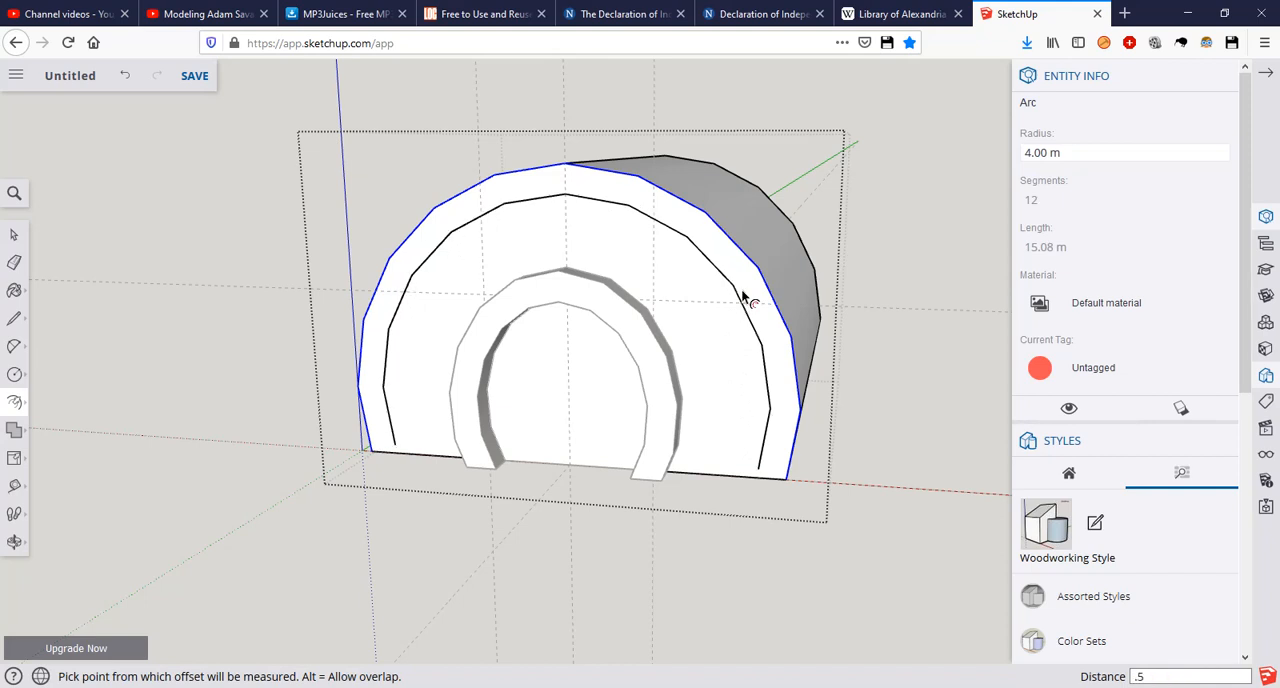
{"action": "key", "text": "space"}
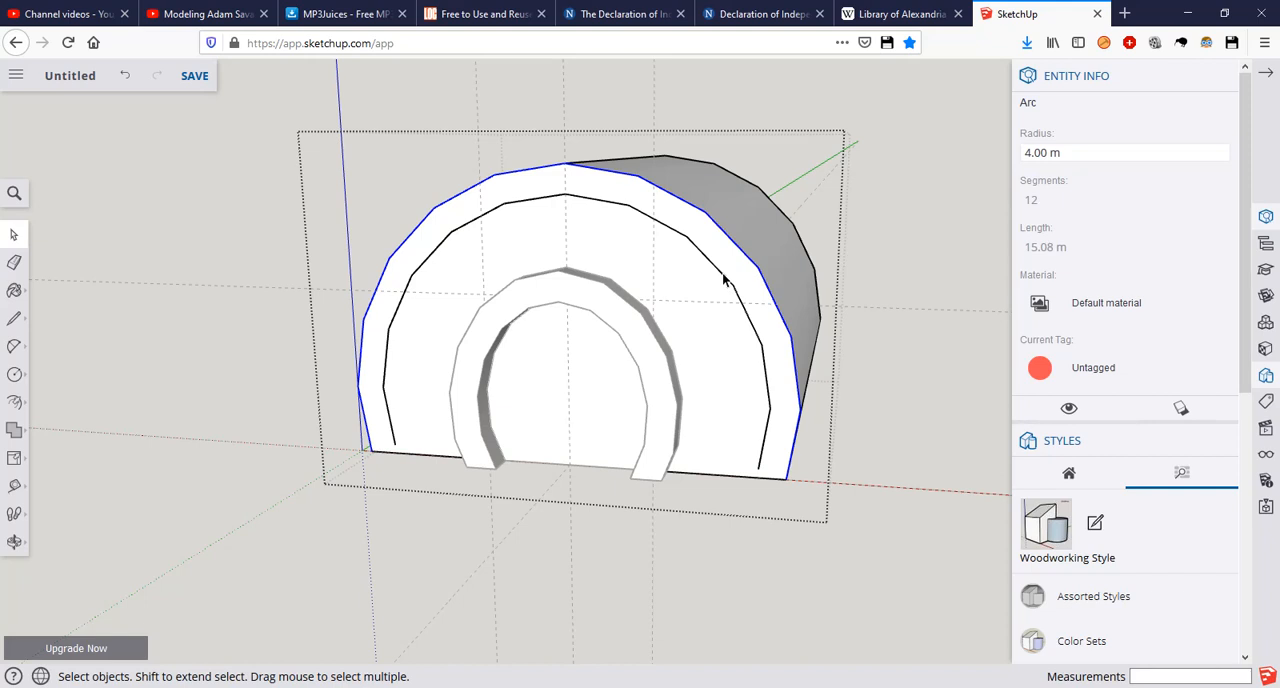
{"action": "left_click", "coordinate": [725, 276], "text": "shift"}
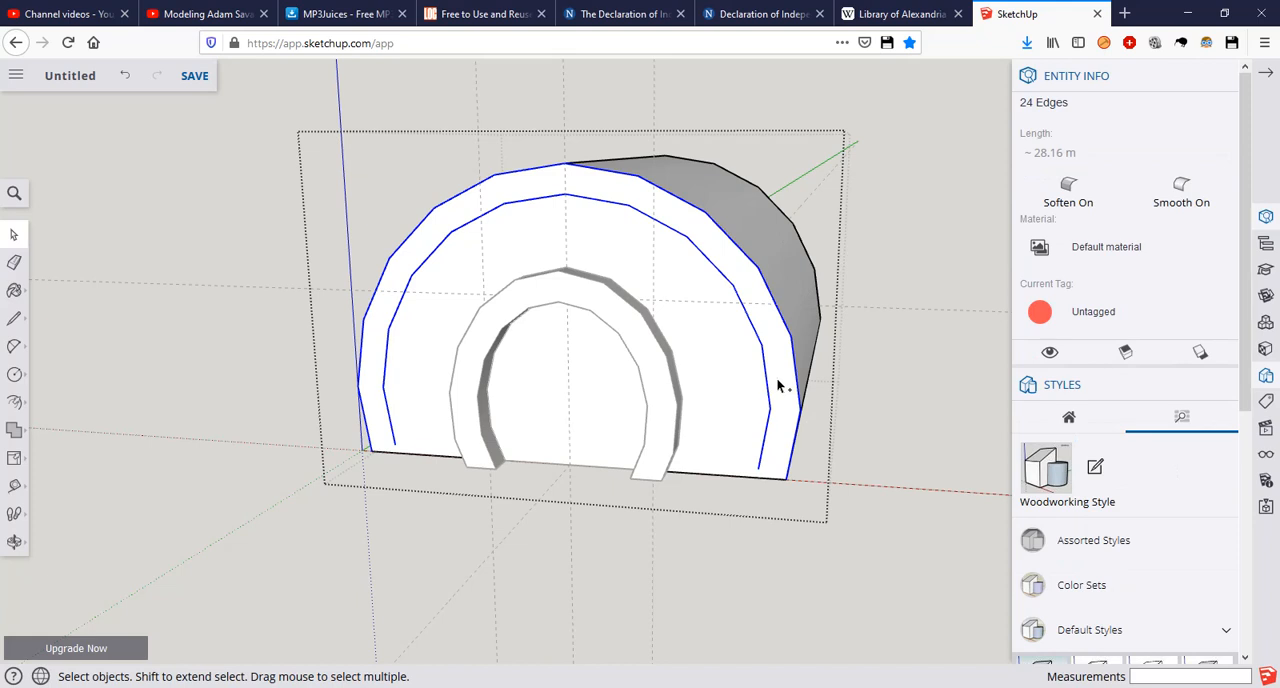
{"action": "key", "text": "Delete"}
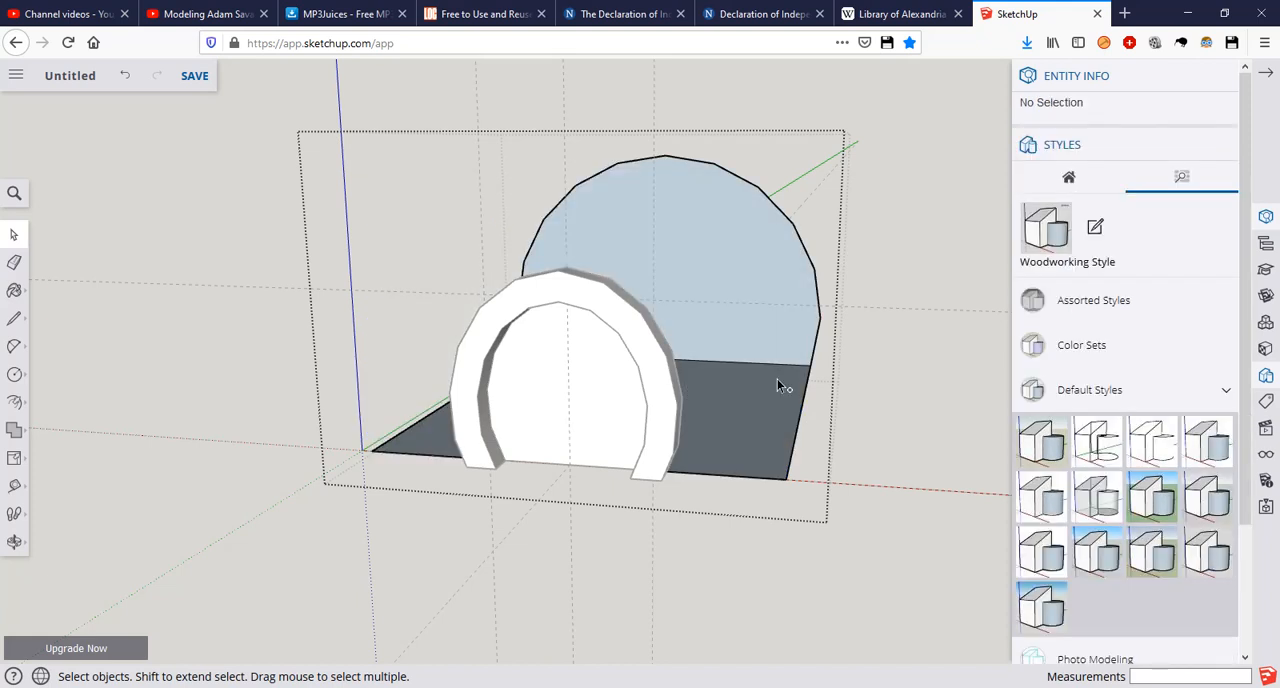
{"action": "key", "text": "ctrl+z"}
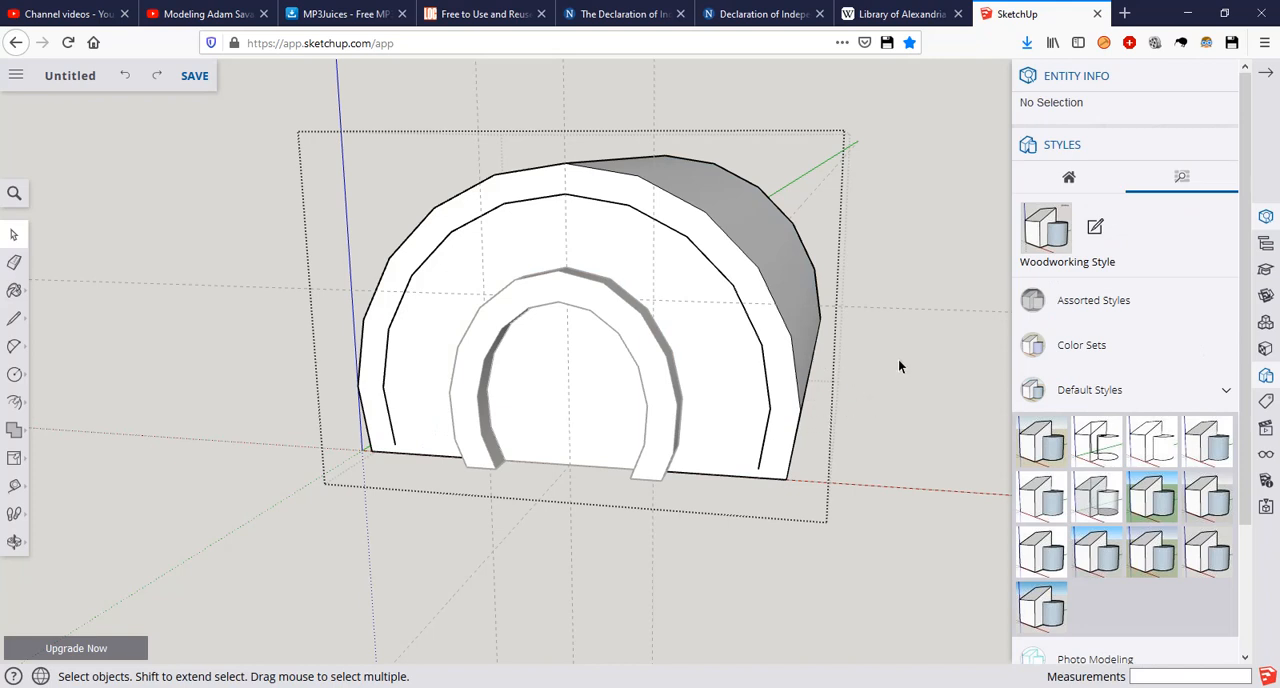
Step: Move the offset arc and a copy of the outer arc out of the arched section's group, pasting them in place
{"action": "left_click", "coordinate": [782, 325]}
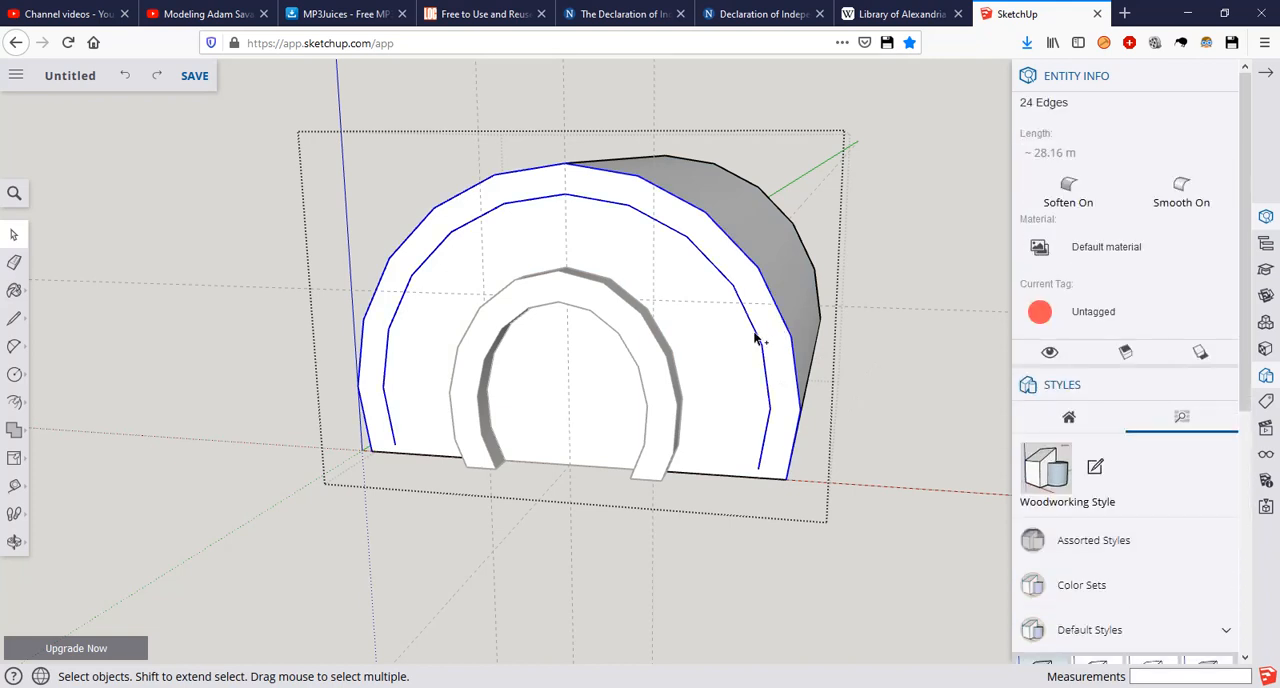
{"action": "left_click", "coordinate": [890, 385]}
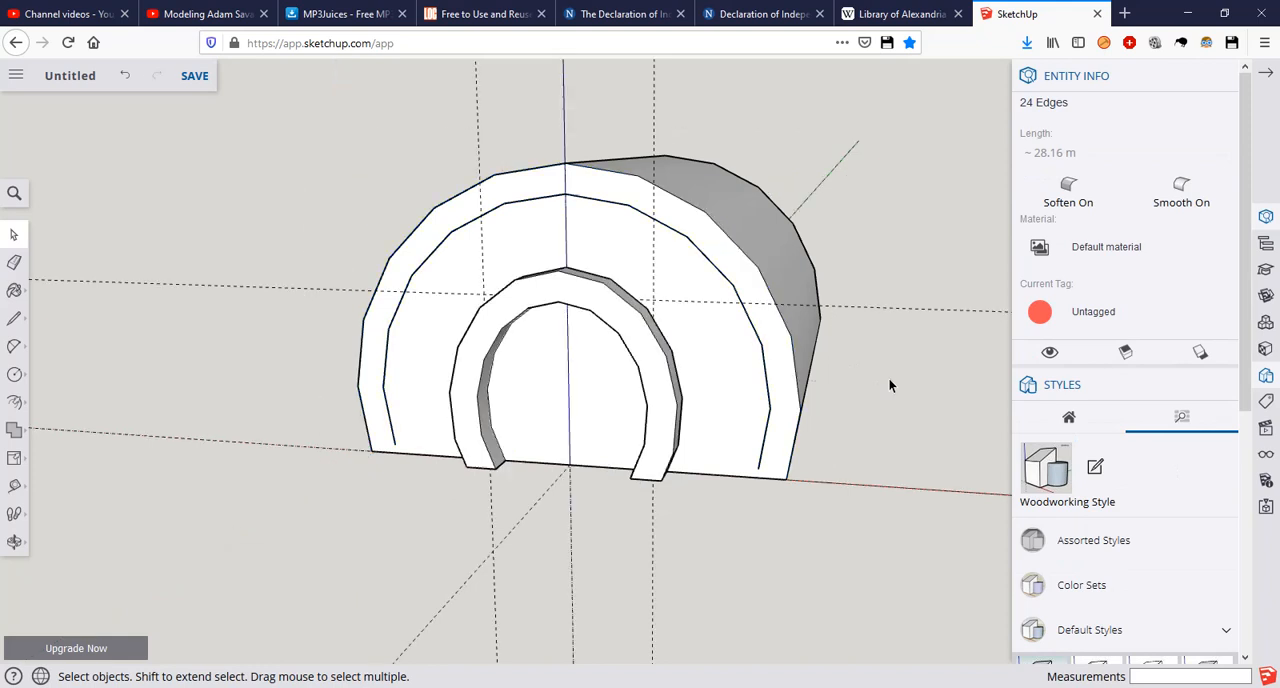
{"action": "double_click", "coordinate": [682, 284]}
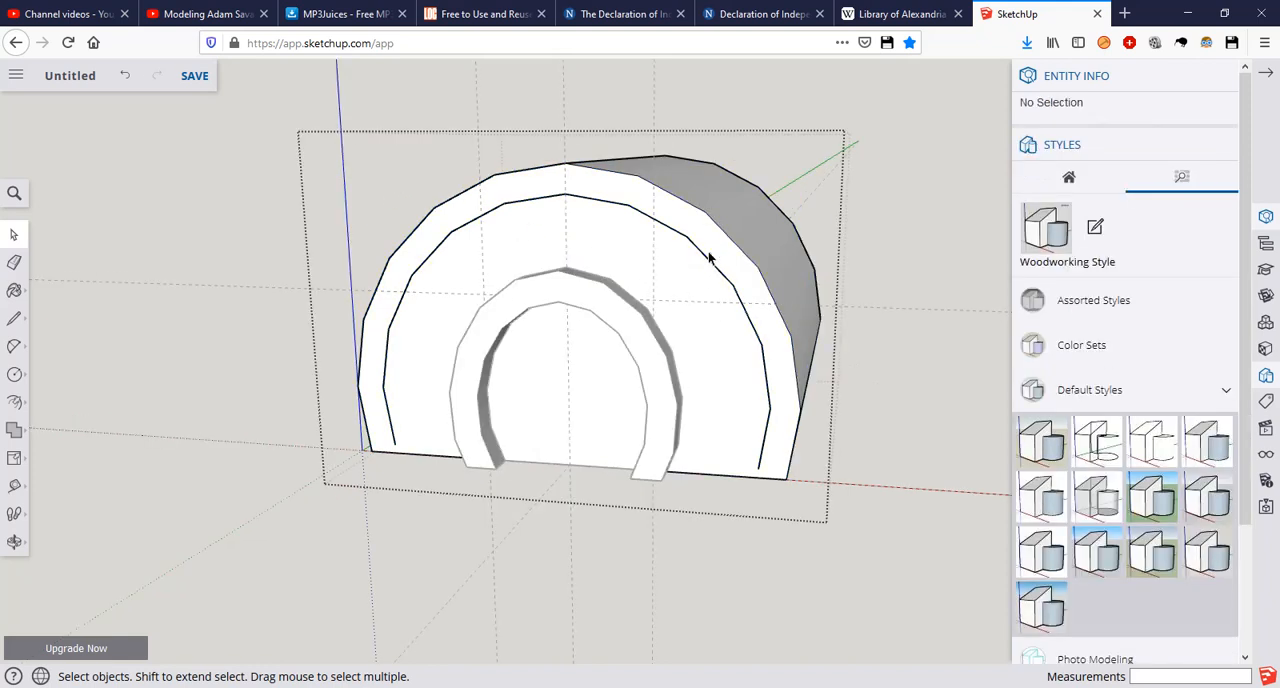
{"action": "left_click", "coordinate": [708, 258]}
{"action": "key", "text": "Delete"}
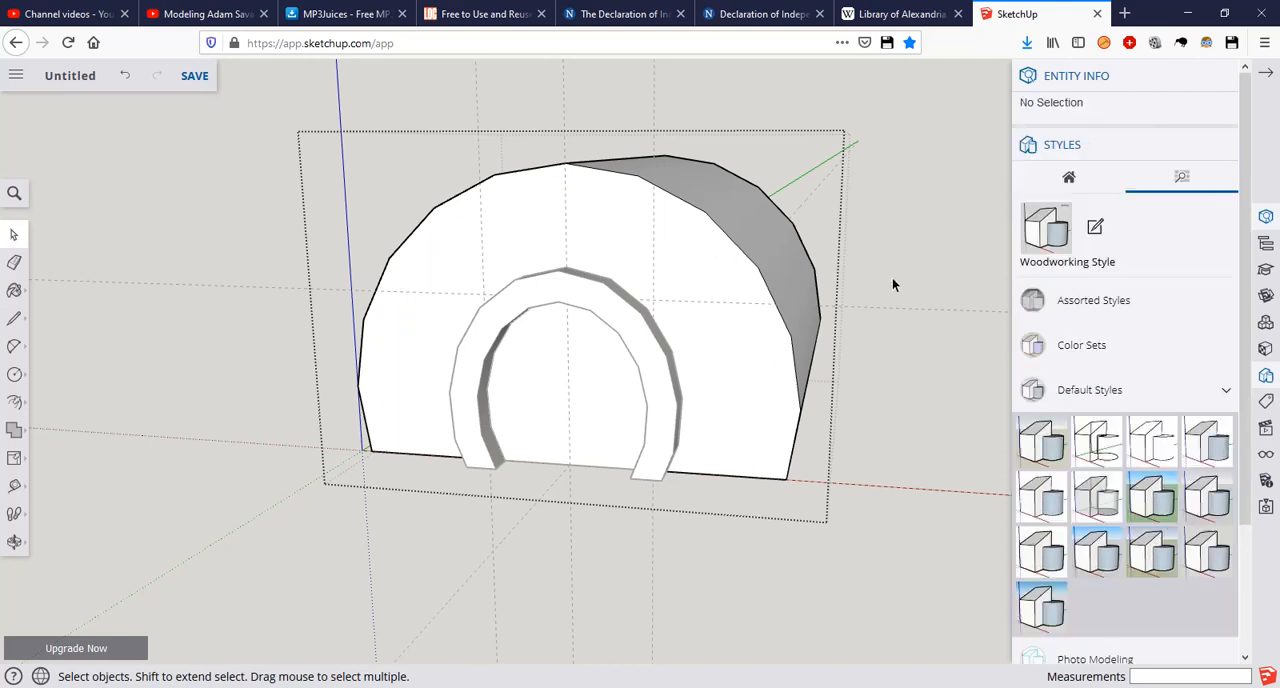
{"action": "left_click", "coordinate": [892, 277]}
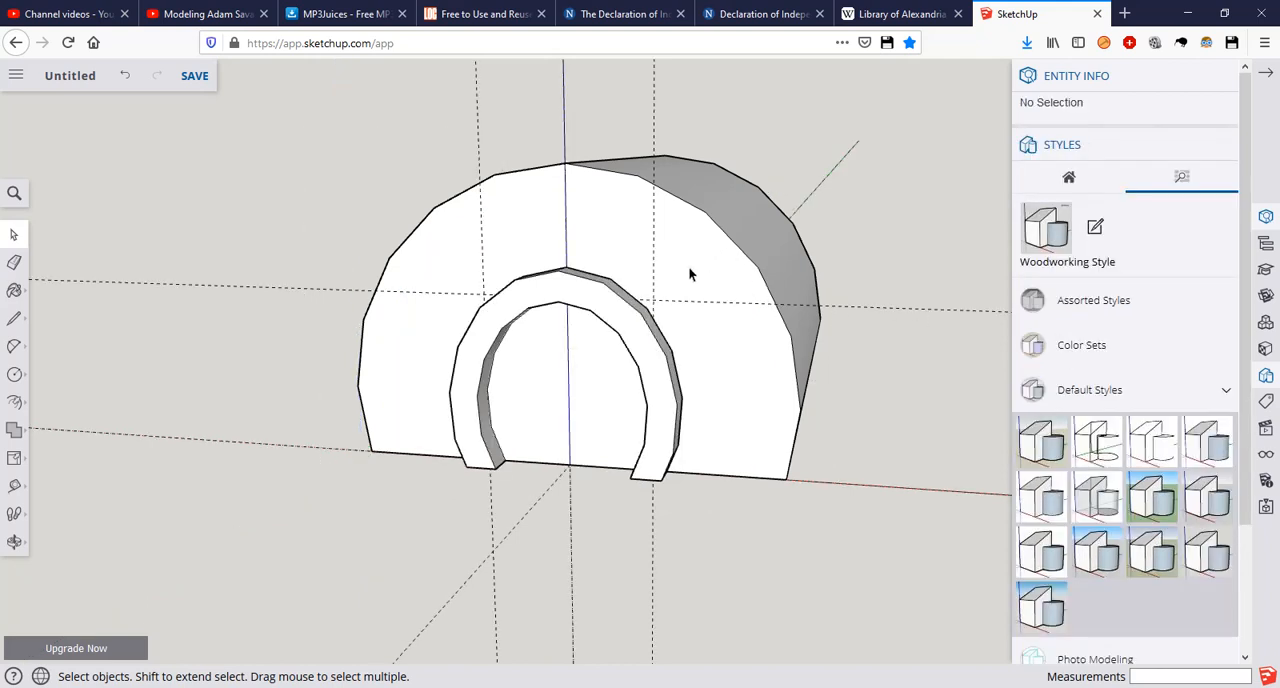
{"action": "right_click", "coordinate": [613, 215]}
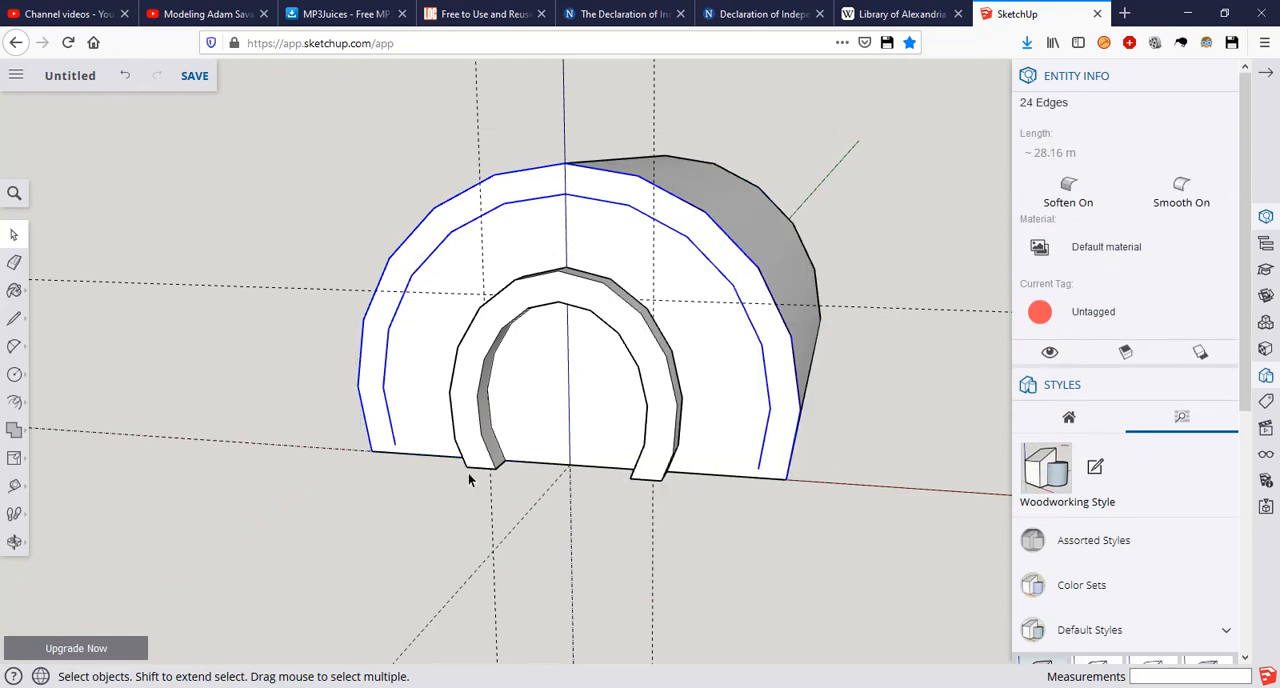
Step: Extend the inner arc's left end to the base edge and draw a line from there to the outer arc's left end
{"action": "scroll", "coordinate": [380, 440], "scroll_direction": "up", "scroll_amount": 5}
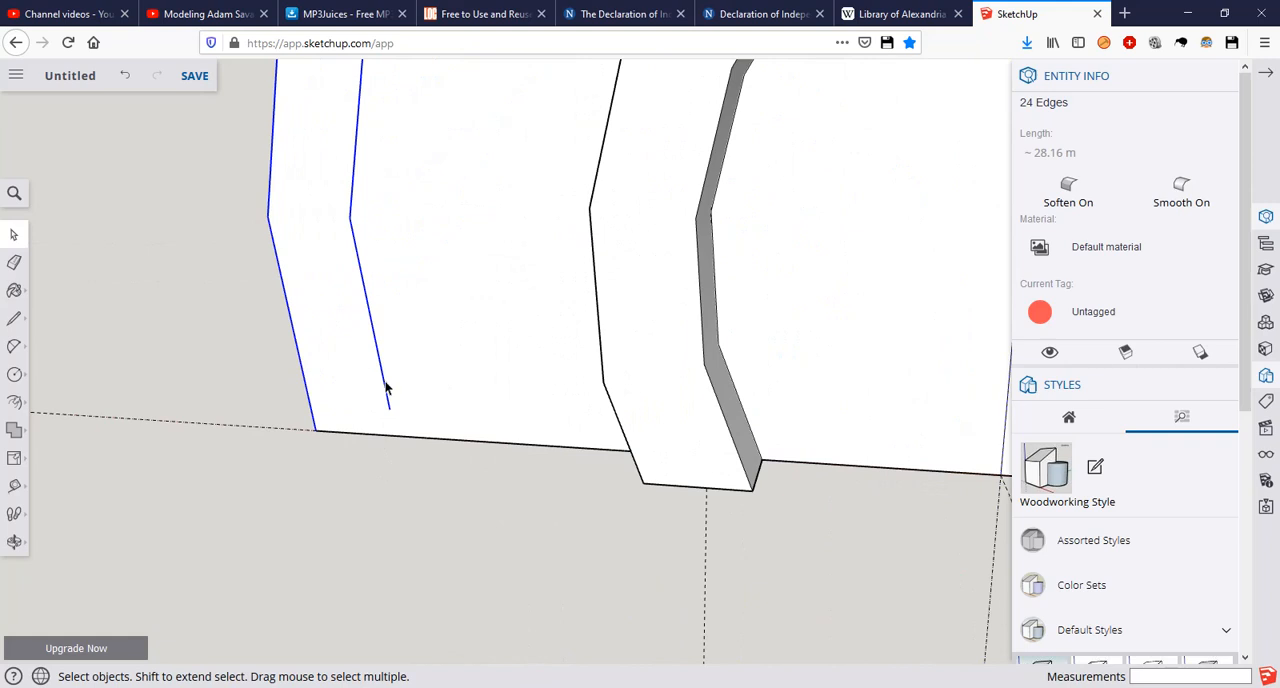
{"action": "scroll", "coordinate": [382, 445], "scroll_direction": "up", "scroll_amount": 5}
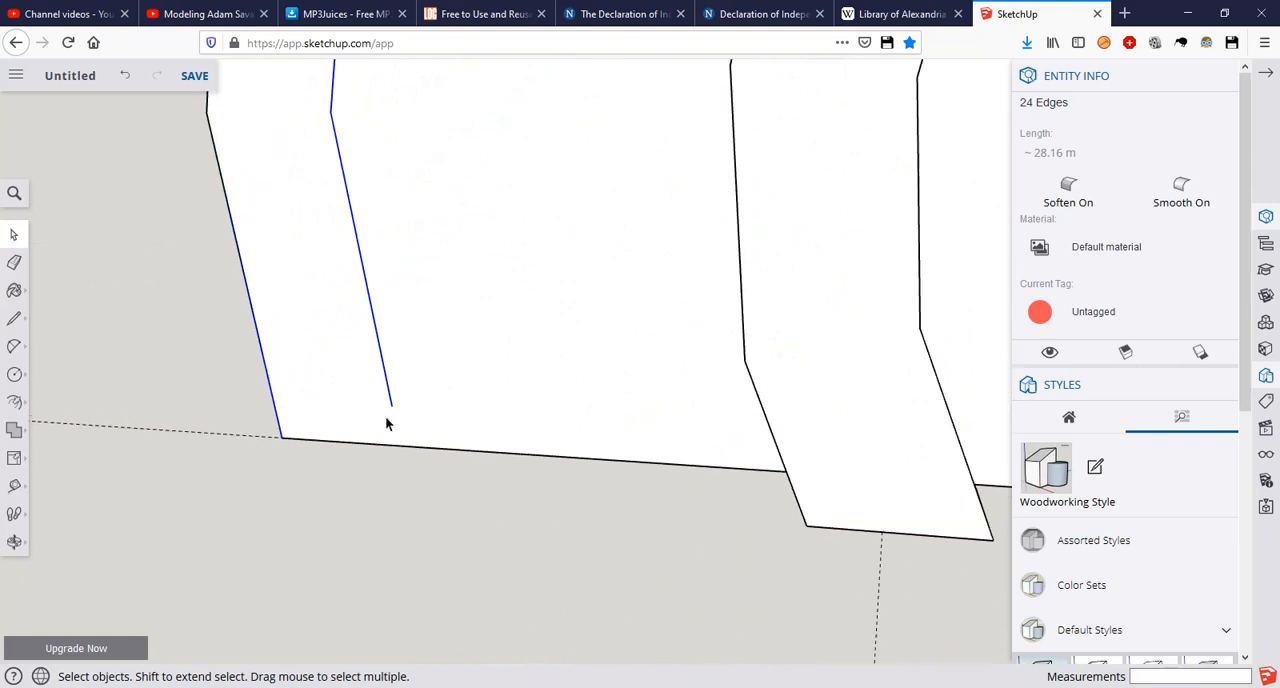
{"action": "key", "text": "l"}
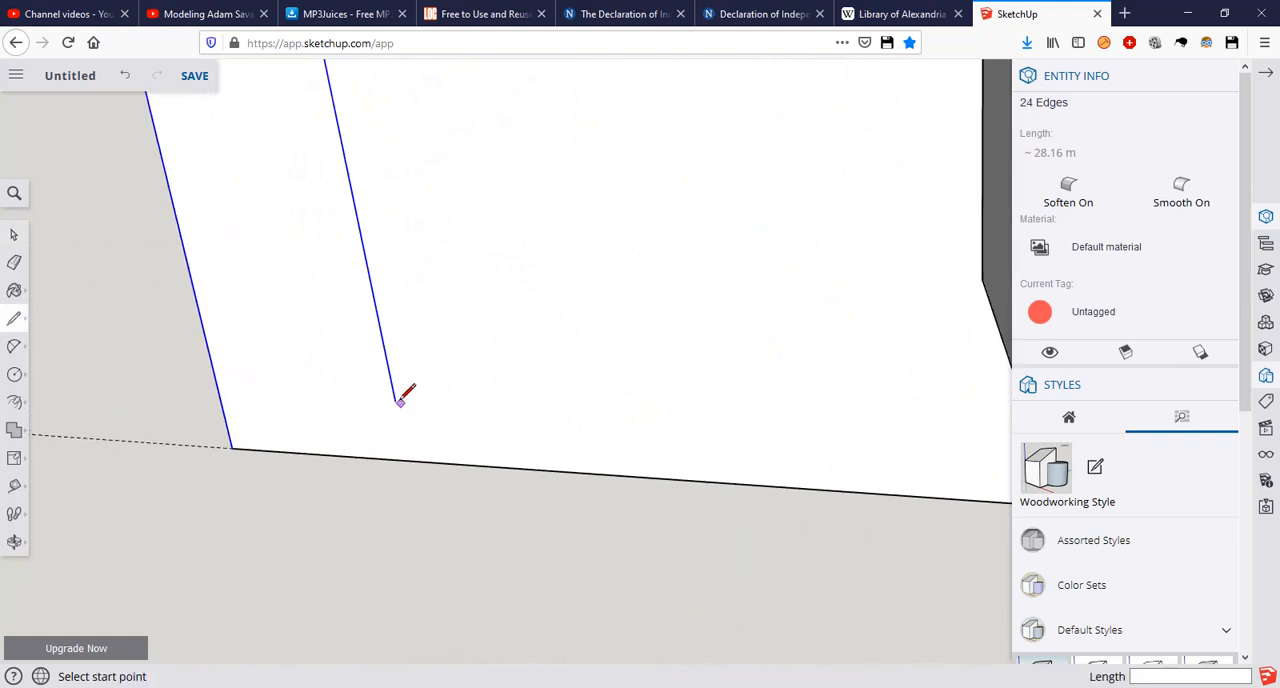
{"action": "left_click", "coordinate": [395, 400]}
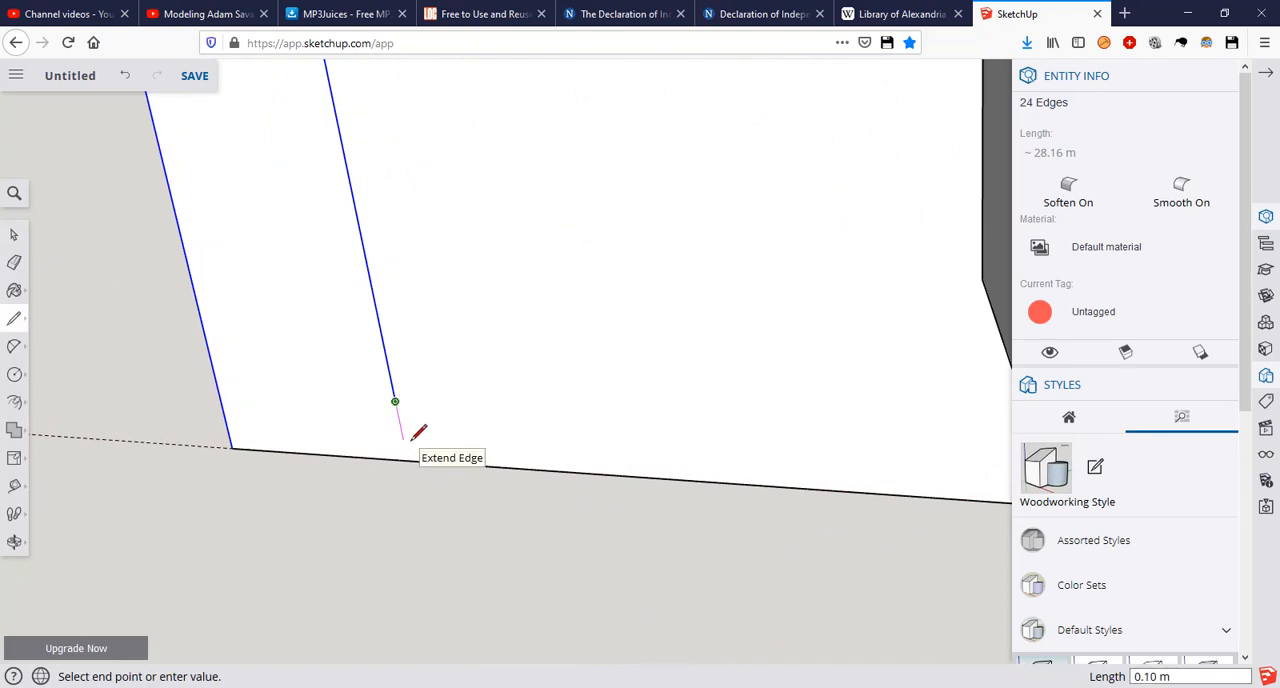
{"action": "left_click", "coordinate": [407, 460]}
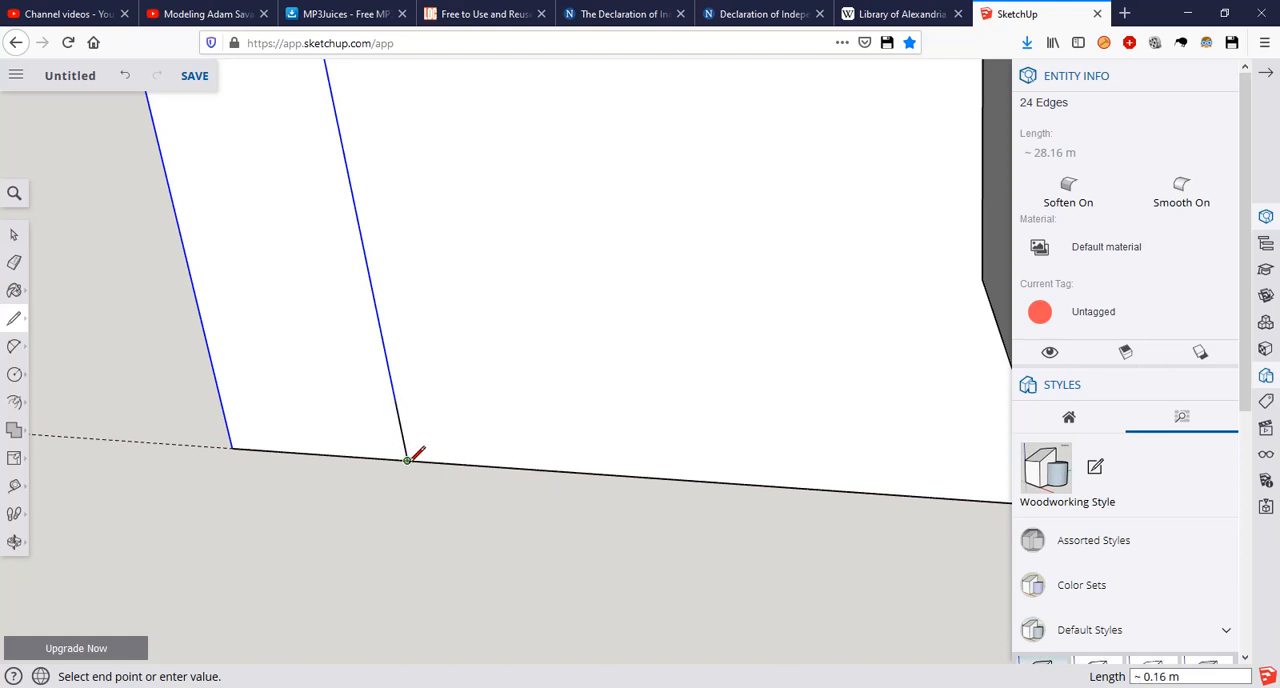
{"action": "left_click", "coordinate": [232, 447]}
{"action": "key", "text": "space"}
Step: Extend the inner arc's right end to the base edge and join it to the outer arc's right end, closing the ring face
{"action": "scroll", "coordinate": [506, 427], "scroll_direction": "down", "scroll_amount": 5}
{"action": "middle_click_drag", "start_coordinate": [850, 390], "coordinate": [250, 418], "text": "shift"}
{"action": "scroll", "coordinate": [880, 458], "scroll_direction": "down", "scroll_amount": 4}
{"action": "middle_click_drag", "start_coordinate": [880, 458], "coordinate": [654, 400]}
{"action": "scroll", "coordinate": [614, 420], "scroll_direction": "up", "scroll_amount": 6}
{"action": "key", "text": "l"}
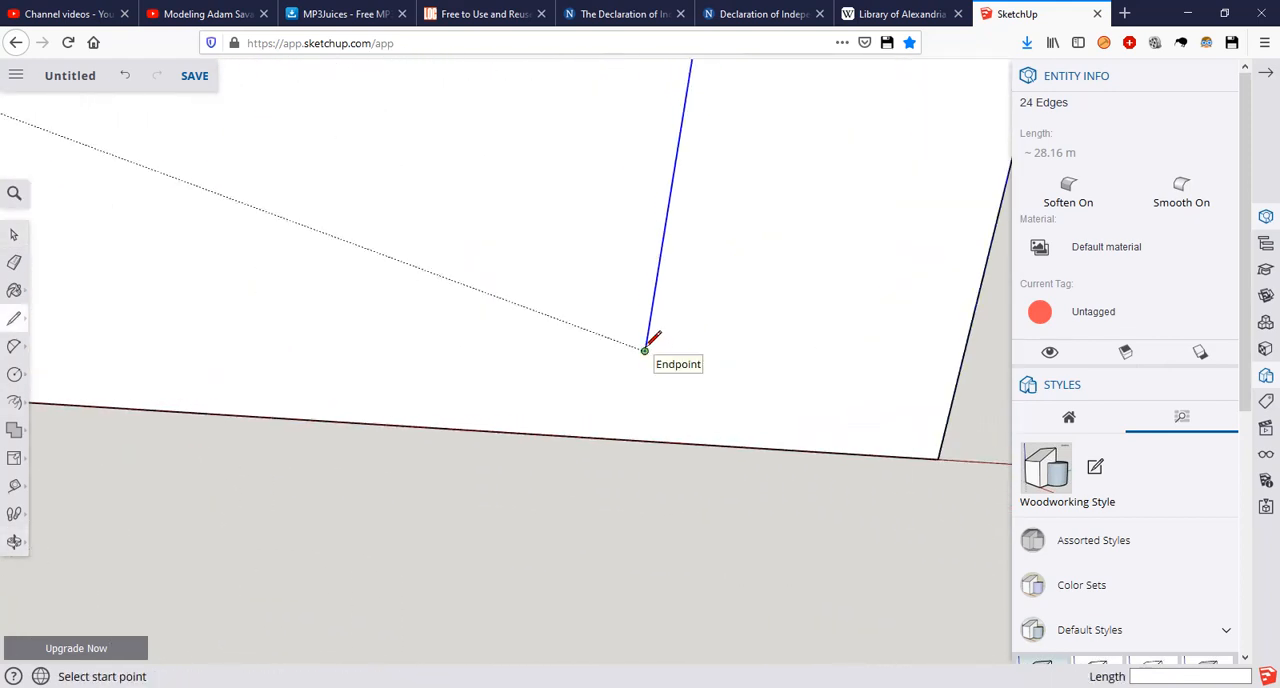
{"action": "left_click", "coordinate": [644, 351]}
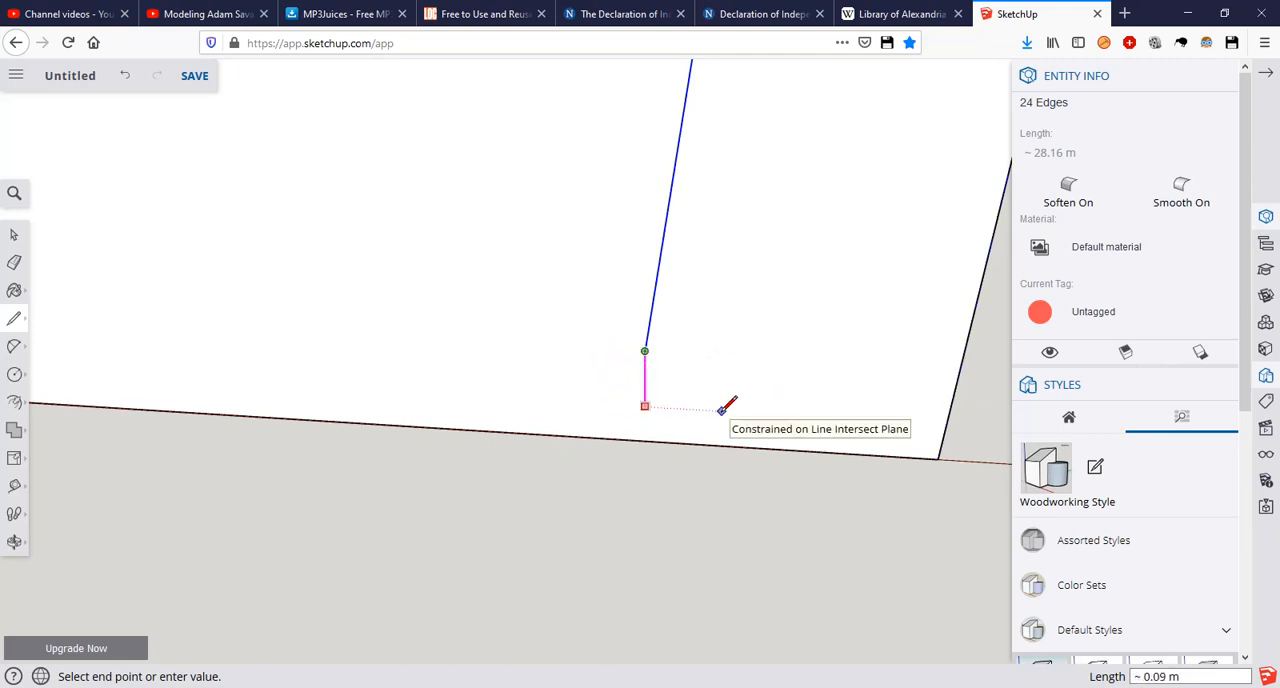
{"action": "key", "text": "Escape"}
{"action": "left_click", "coordinate": [645, 350]}
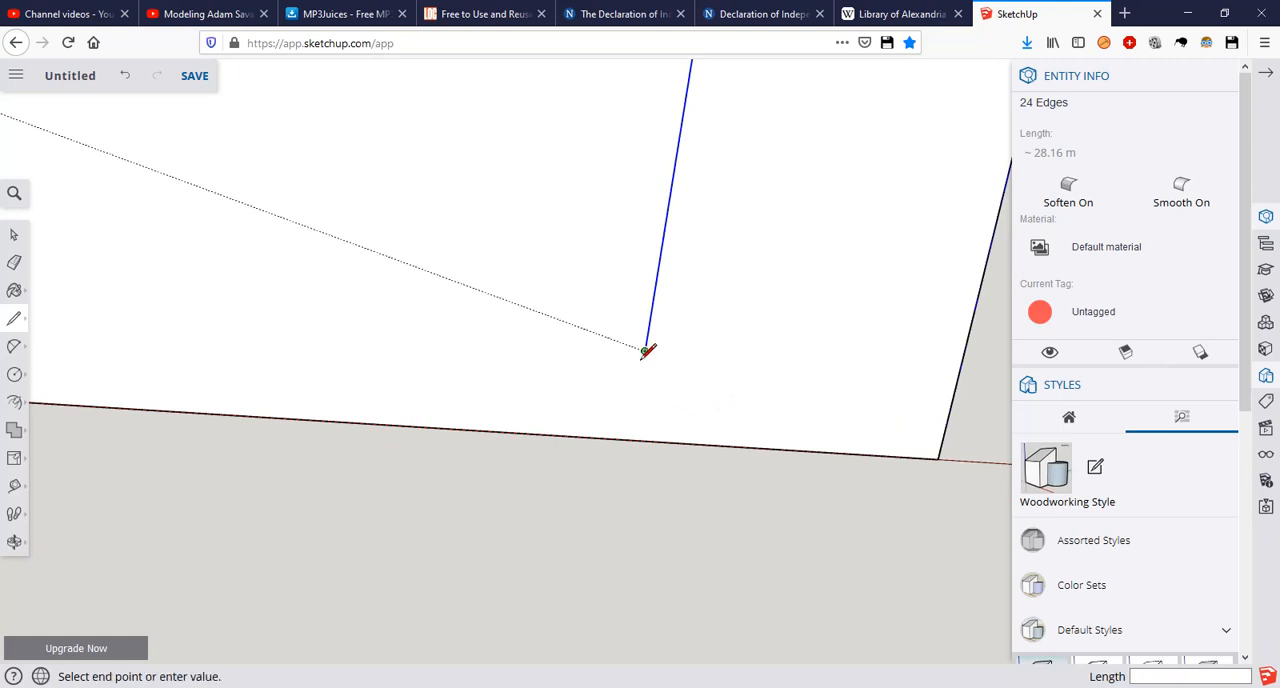
{"action": "left_click", "coordinate": [630, 438]}
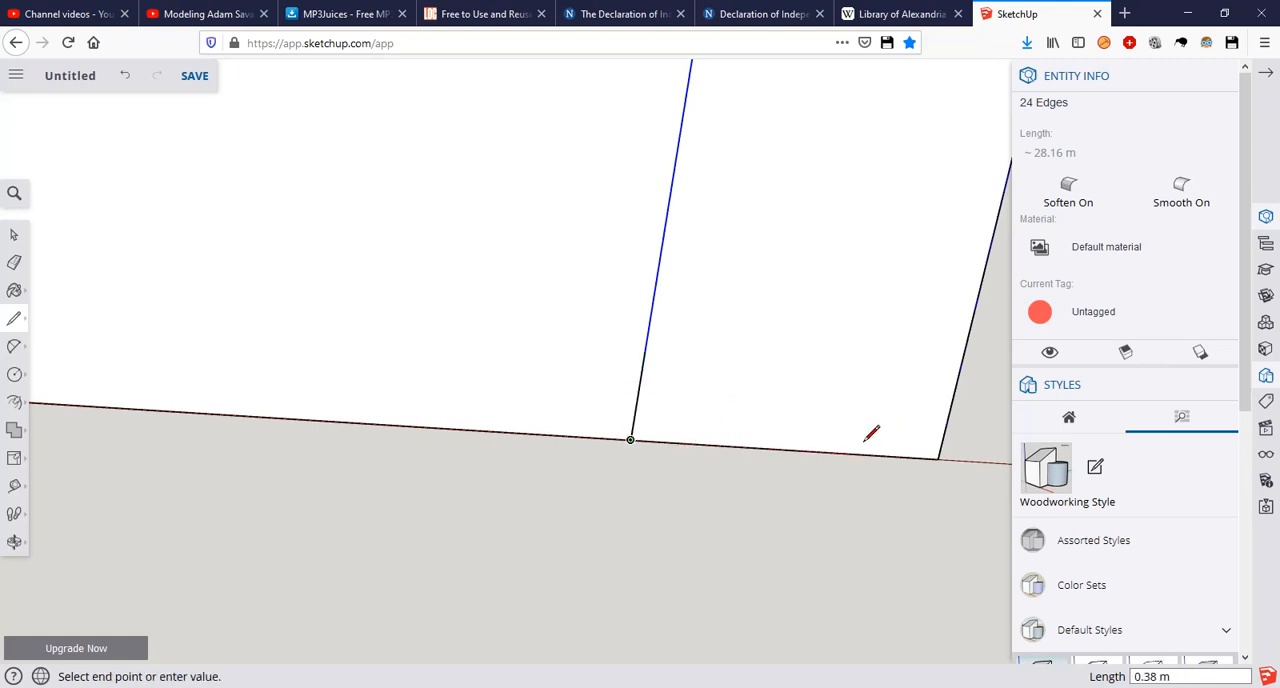
{"action": "left_click", "coordinate": [938, 458]}
{"action": "scroll", "coordinate": [755, 435], "scroll_direction": "down", "scroll_amount": 2}
{"action": "scroll", "coordinate": [760, 425], "scroll_direction": "down", "scroll_amount": 3}
{"action": "key", "text": "space"}
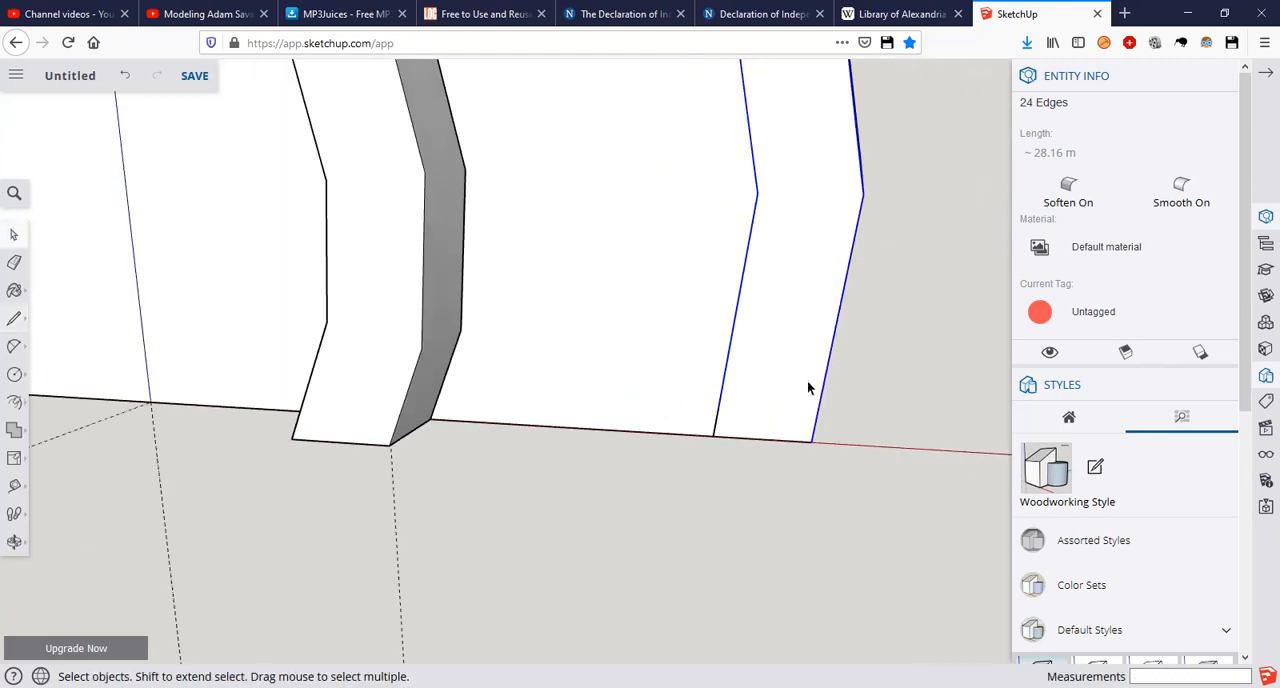
Step: Pull the ring-shaped face between the two outer arcs 0.2 m out from the front wall as an arch trim
{"action": "left_click", "coordinate": [805, 380]}
{"action": "key", "text": "p"}
{"action": "scroll", "coordinate": [803, 362], "scroll_direction": "up", "scroll_amount": 3}
{"action": "scroll", "coordinate": [803, 355], "scroll_direction": "down", "scroll_amount": 3}
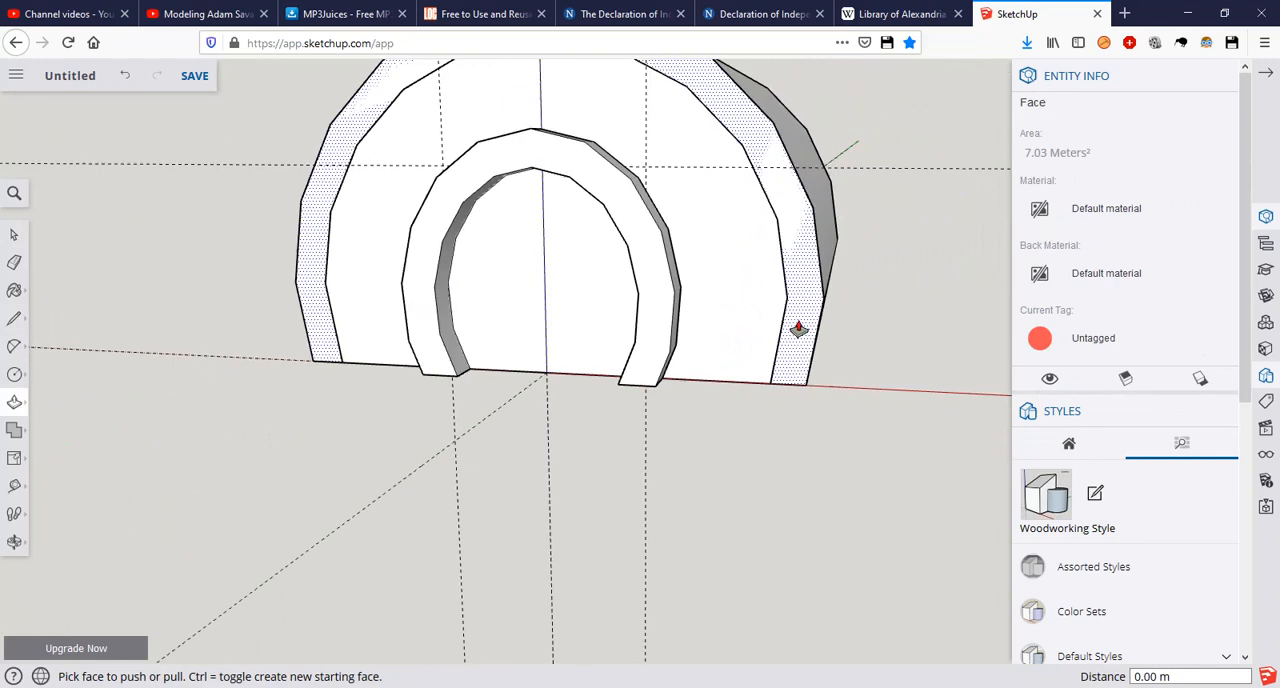
{"action": "left_click", "coordinate": [805, 277]}
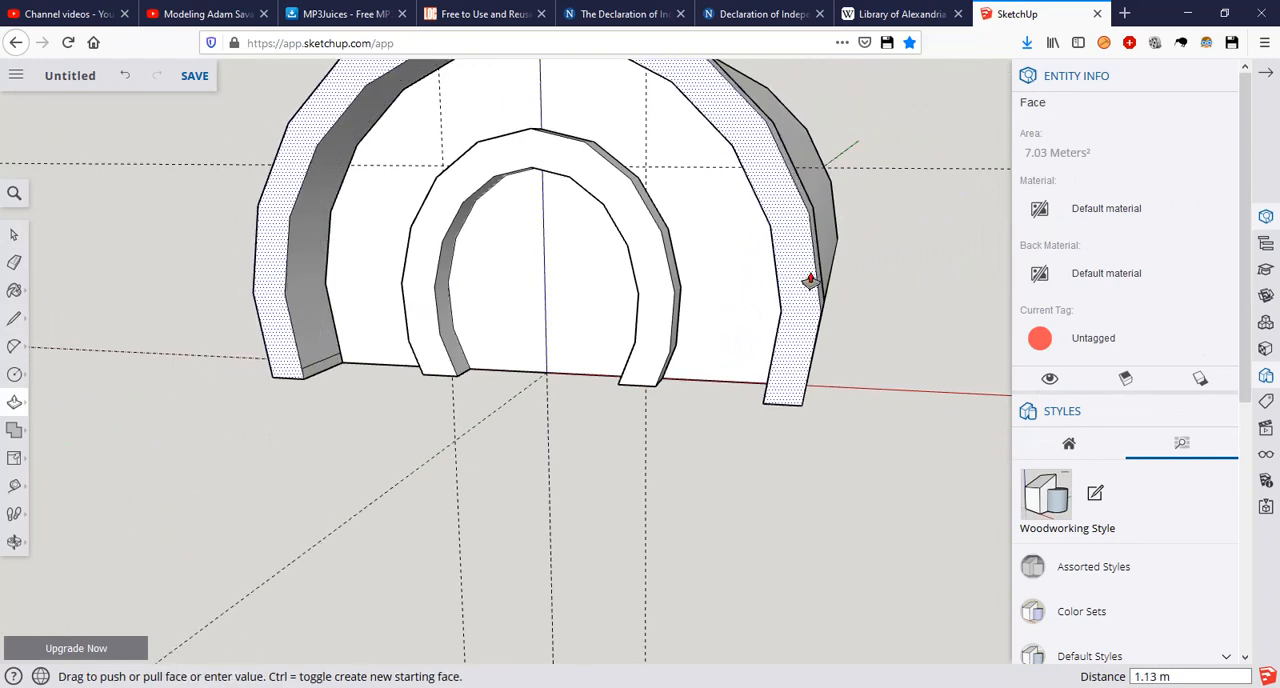
{"action": "left_click", "coordinate": [807, 279]}
{"action": "middle_click_drag", "start_coordinate": [807, 279], "coordinate": [693, 321]}
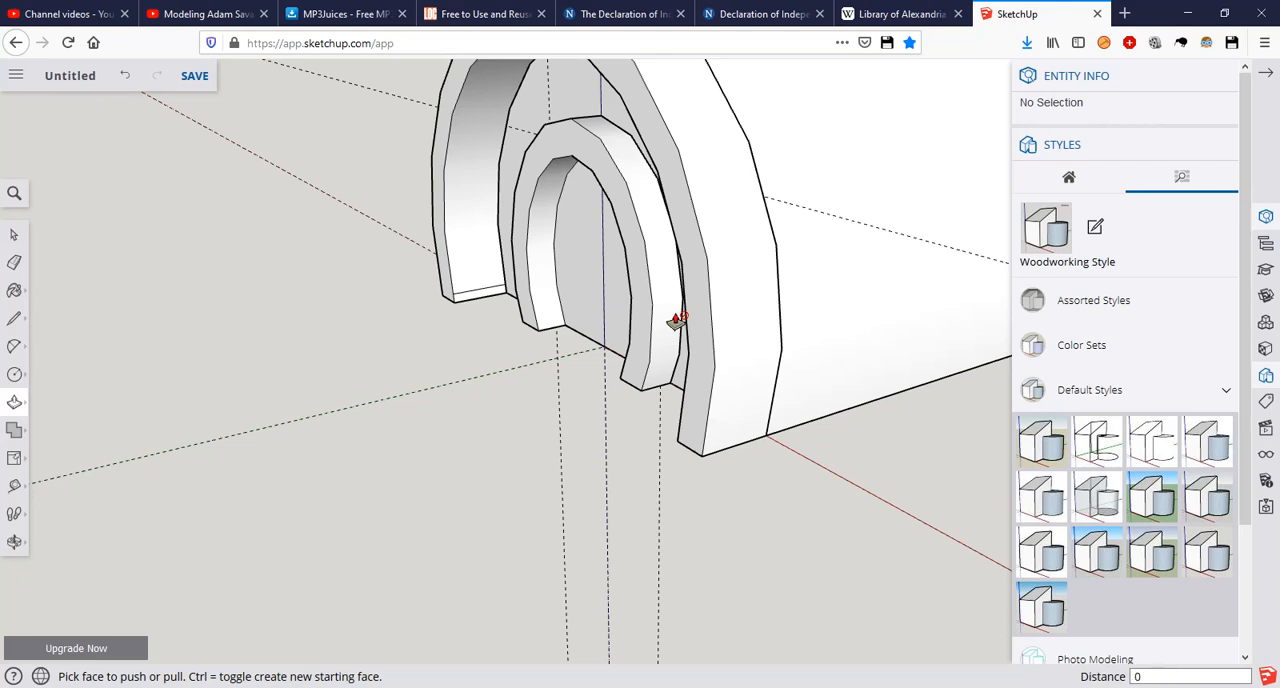
{"action": "left_click", "coordinate": [677, 320]}
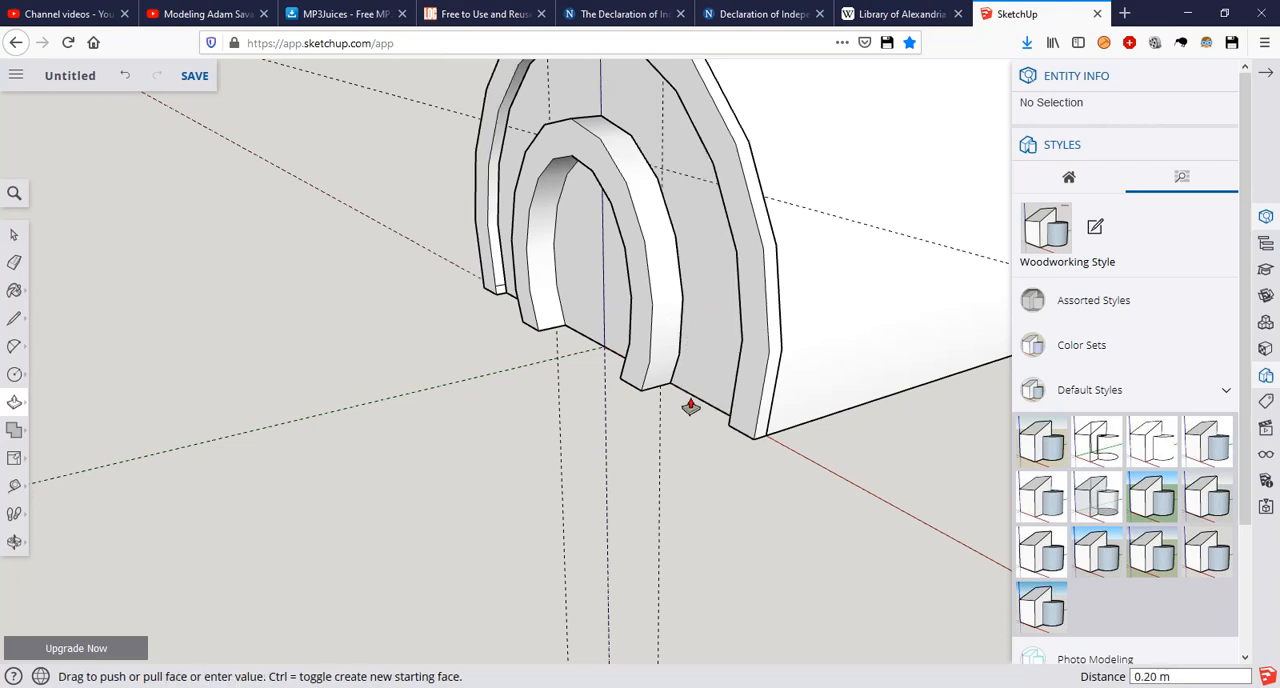
{"action": "middle_click_drag", "start_coordinate": [666, 350], "coordinate": [455, 460]}
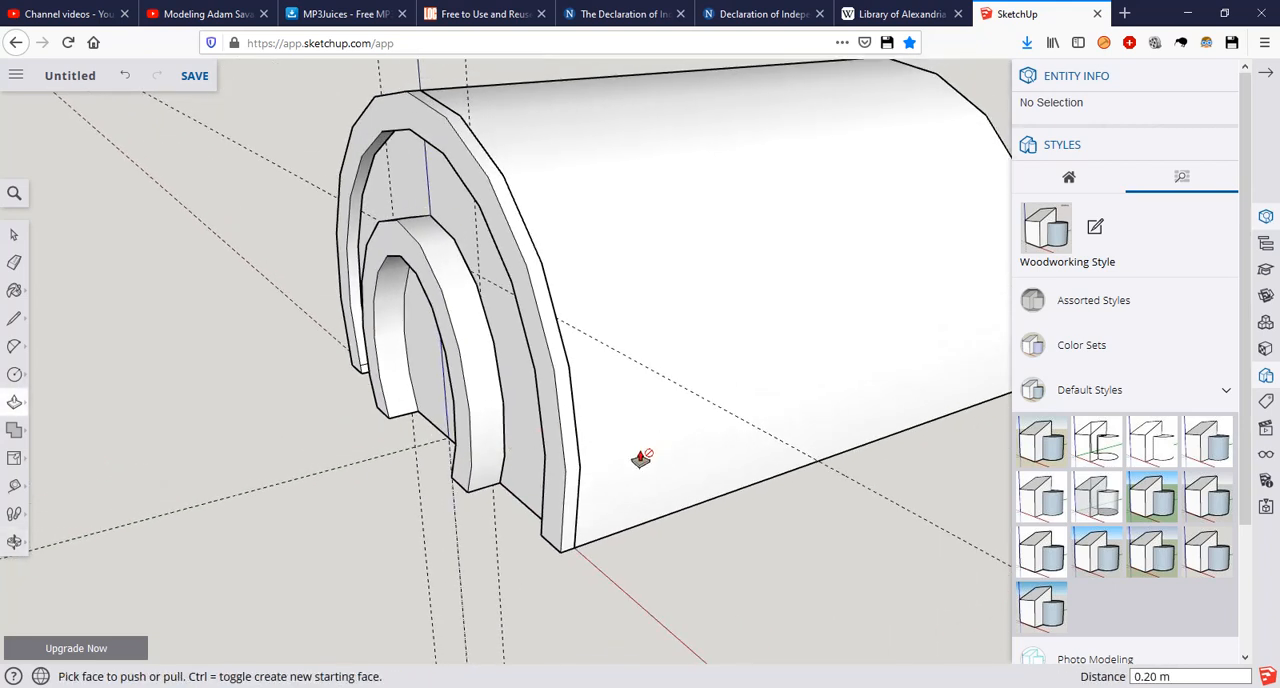
{"action": "key", "text": "space"}
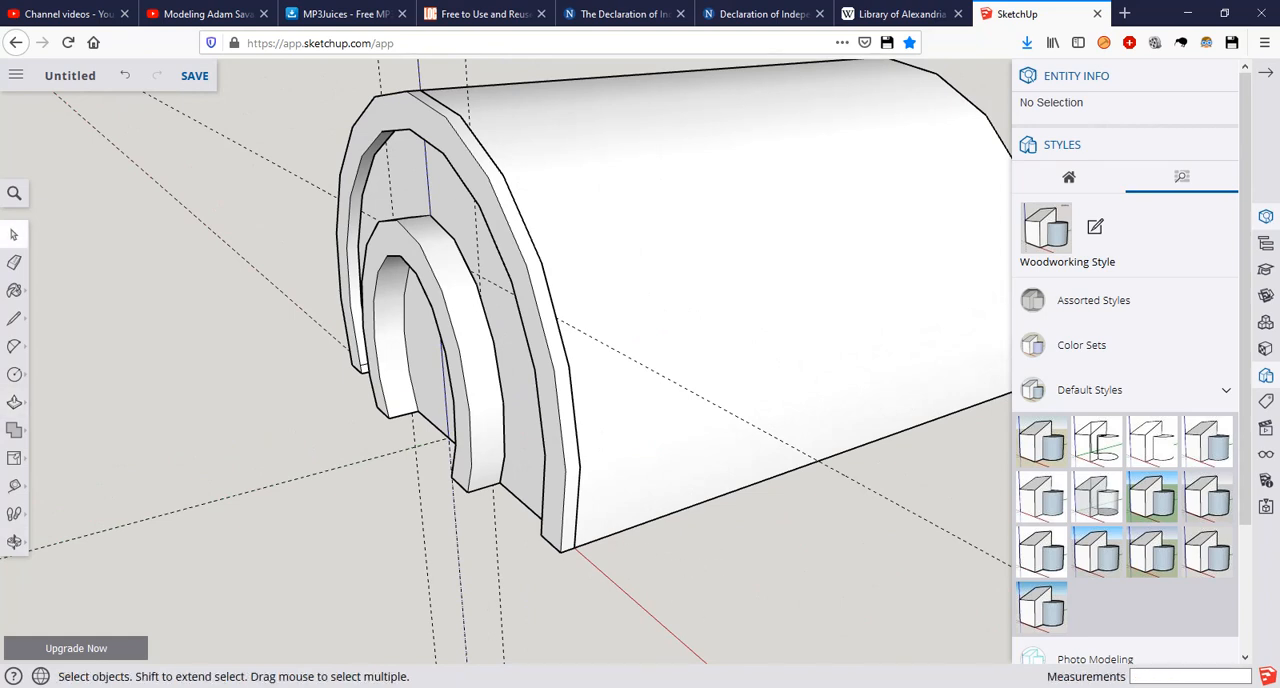
Step: Compare the outer arch trim in SketchUp with the cottage's arched front section in the Photos reference picture
{"action": "key", "text": "alt+Tab"}
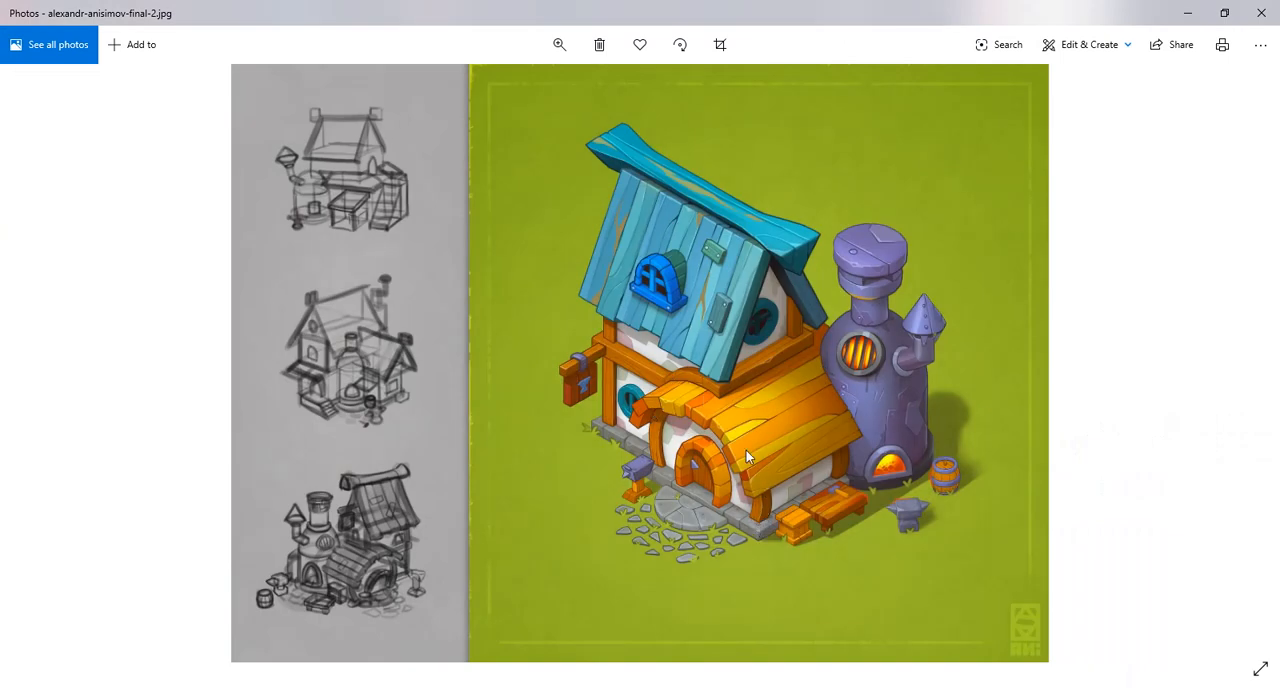
{"action": "key", "text": "alt+Tab"}
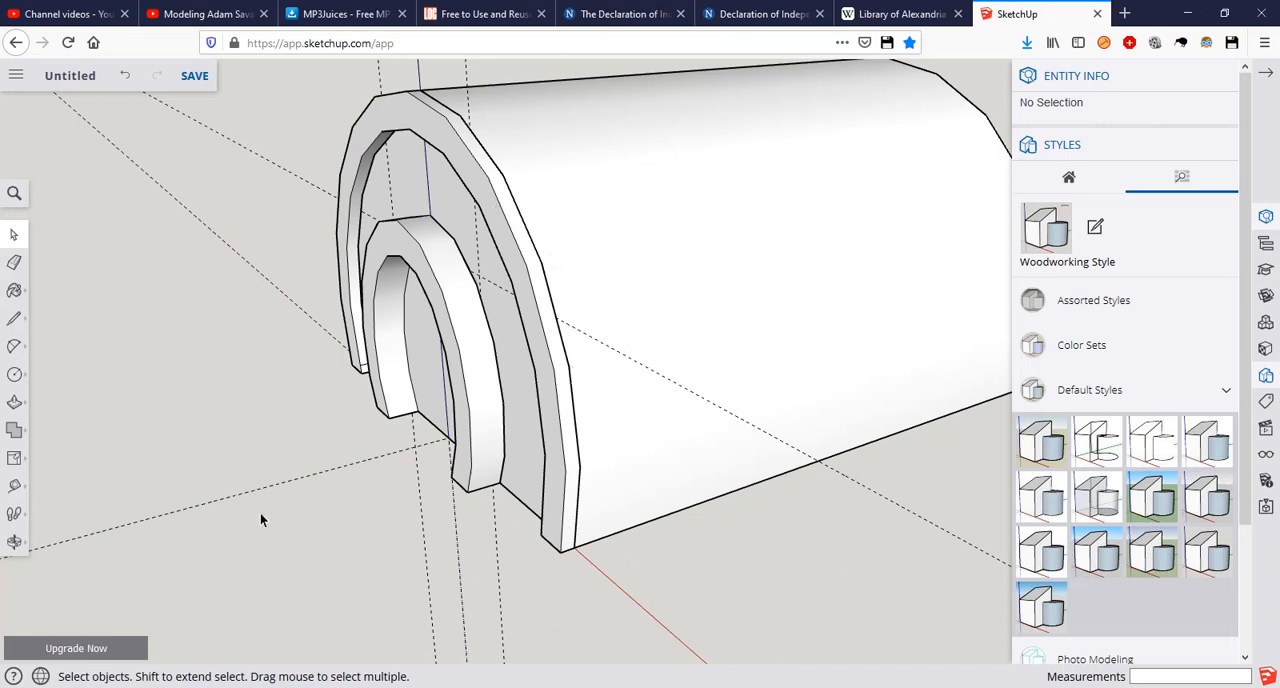
{"action": "scroll", "coordinate": [294, 527], "scroll_direction": "down", "scroll_amount": 5}
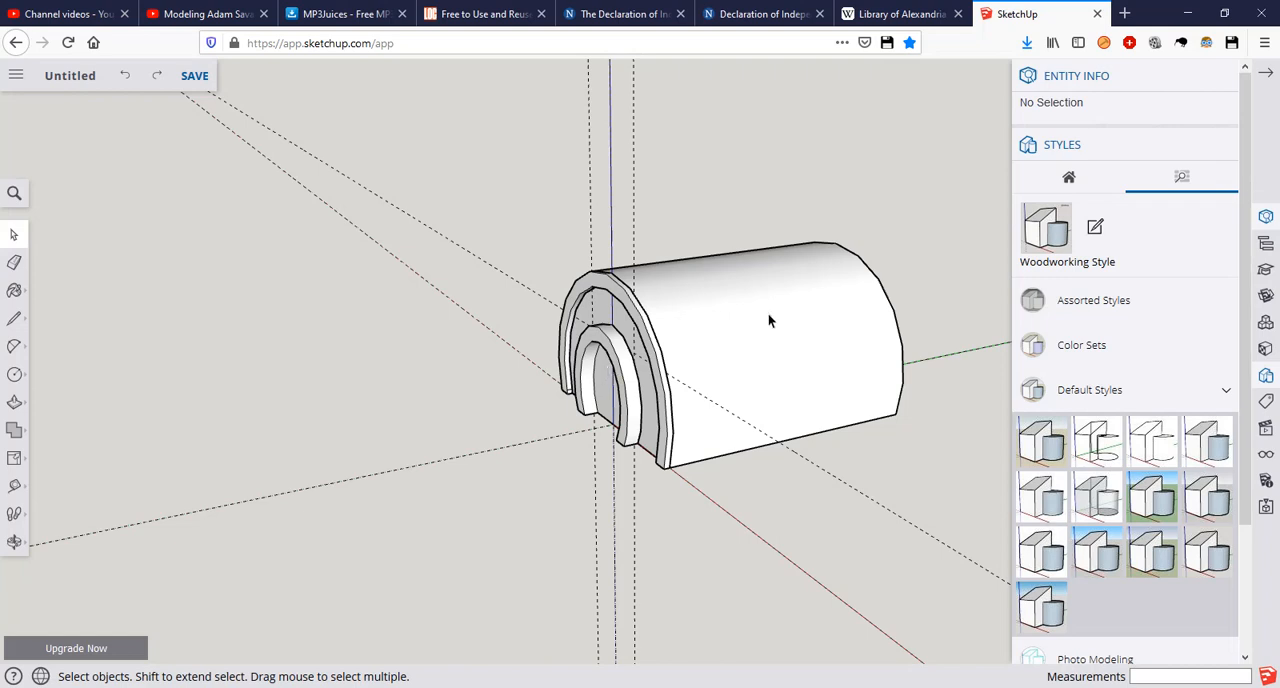
{"action": "scroll", "coordinate": [630, 315], "scroll_direction": "up", "scroll_amount": 5}
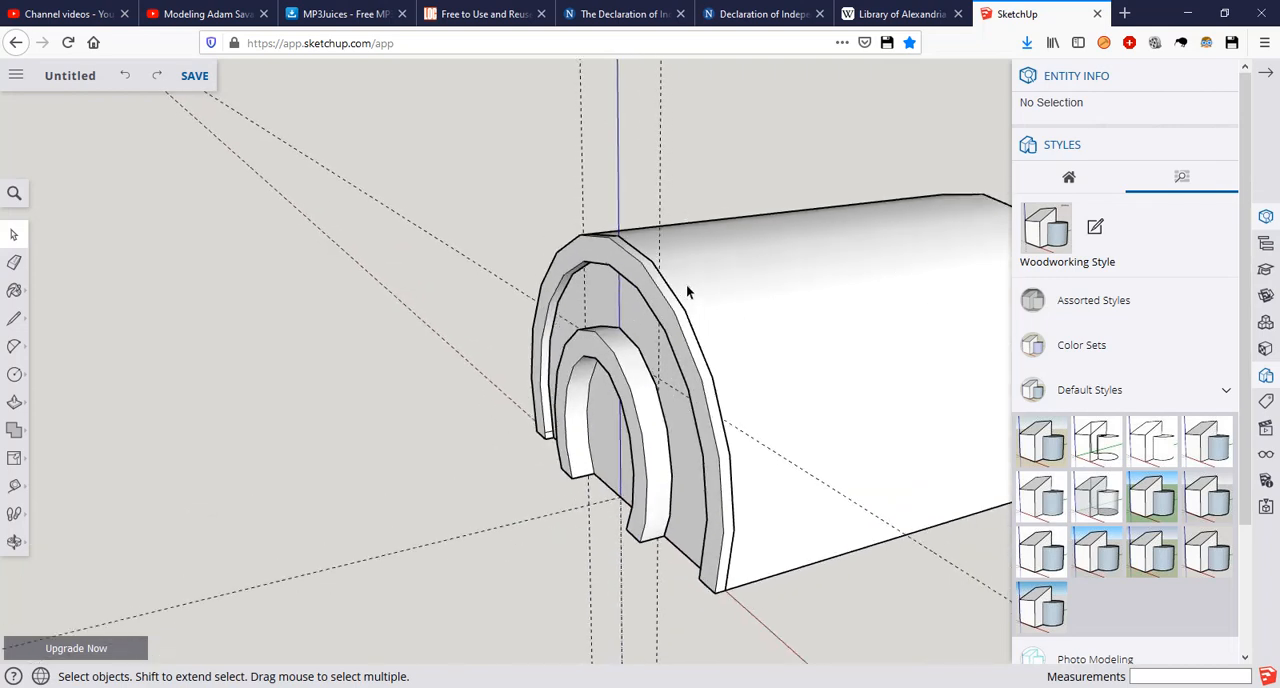
Step: Select all connected geometry of the door frame and make it a group
{"action": "middle_click_drag", "start_coordinate": [721, 143], "coordinate": [594, 120]}
{"action": "scroll", "coordinate": [585, 231], "scroll_direction": "up", "scroll_amount": 2}
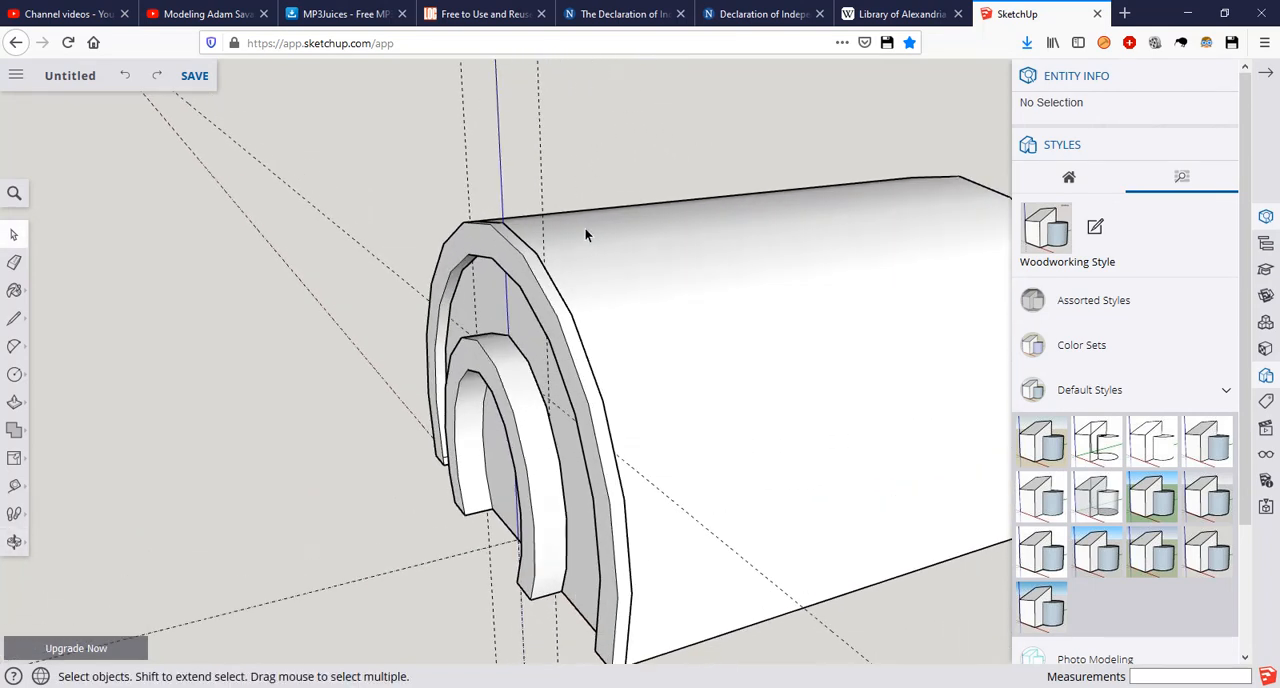
{"action": "triple_click", "coordinate": [530, 278]}
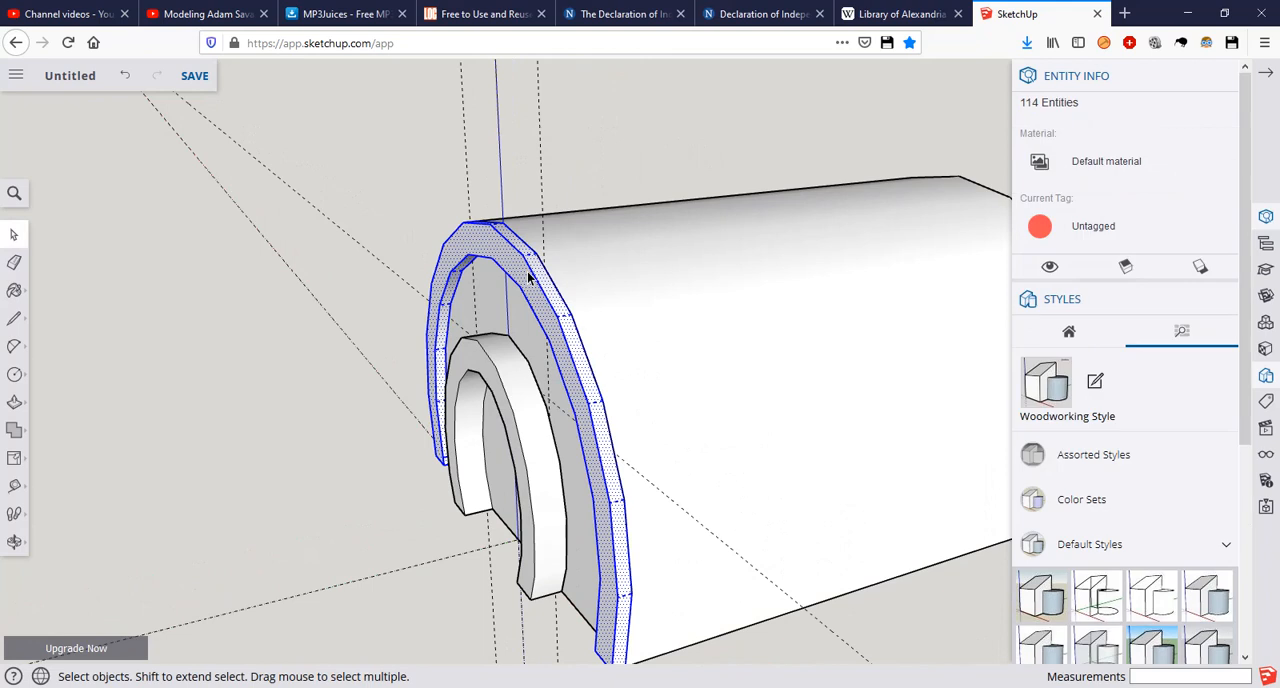
{"action": "triple_click", "coordinate": [515, 394]}
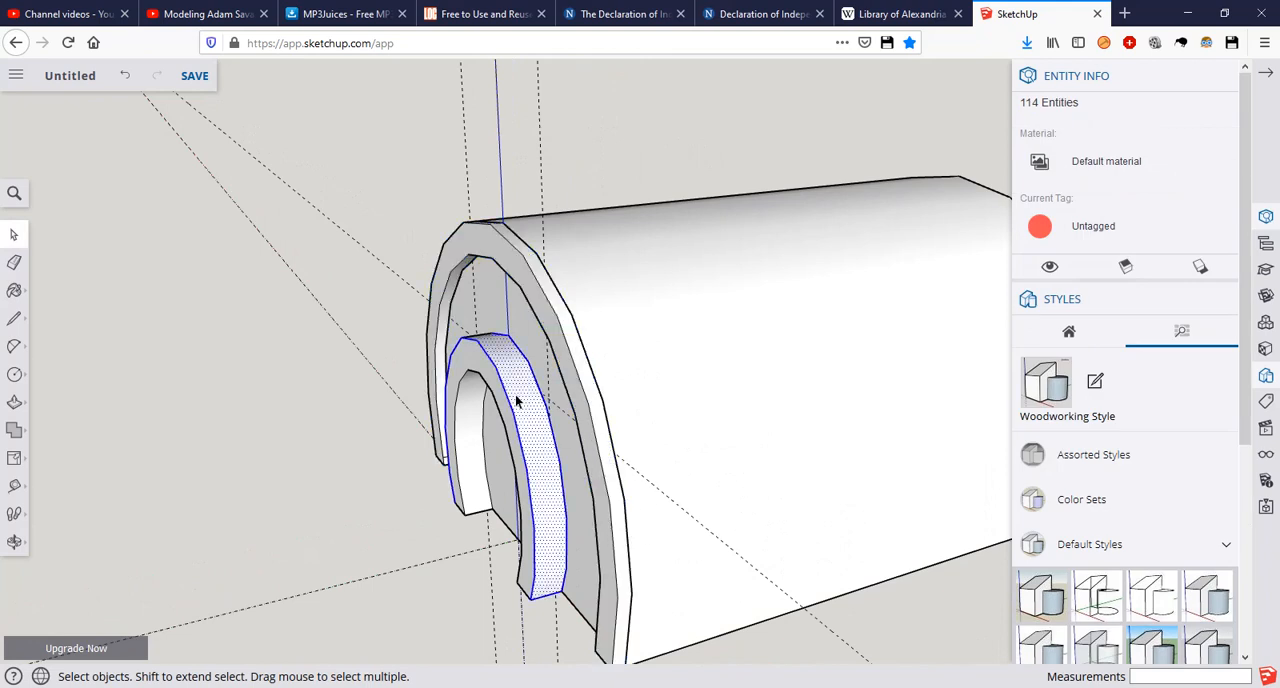
{"action": "left_click", "coordinate": [226, 366]}
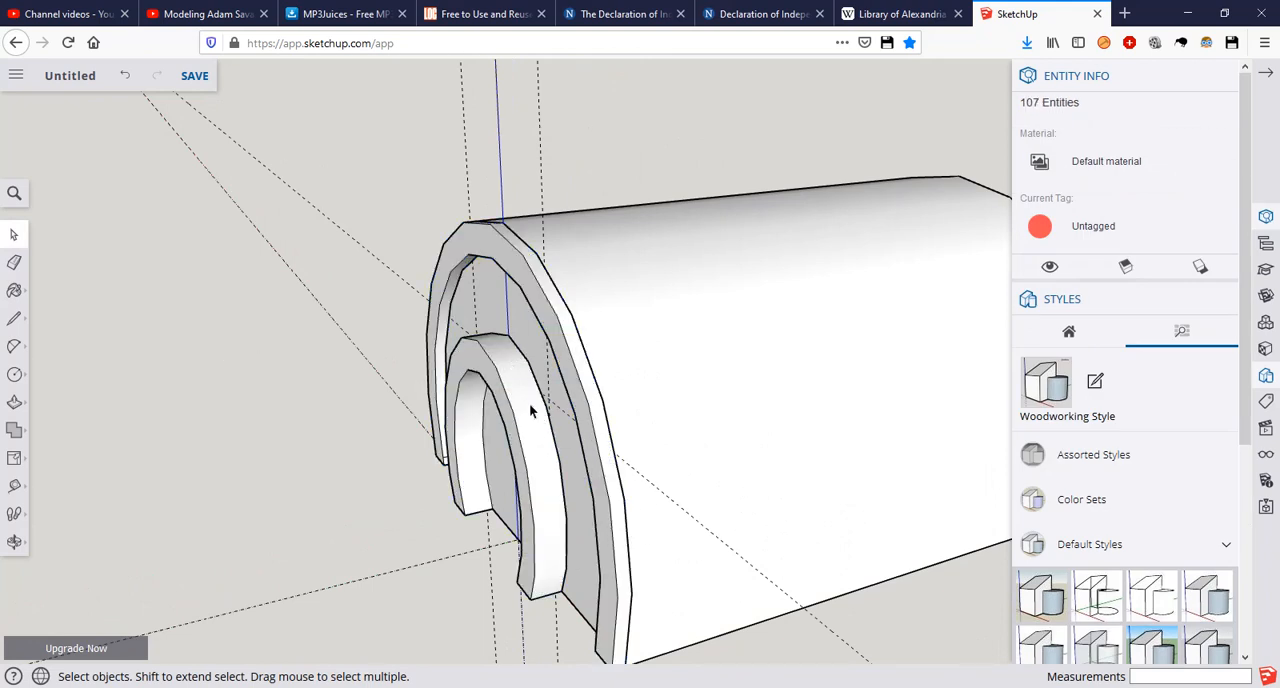
{"action": "triple_click", "coordinate": [523, 405]}
{"action": "right_click", "coordinate": [523, 402]}
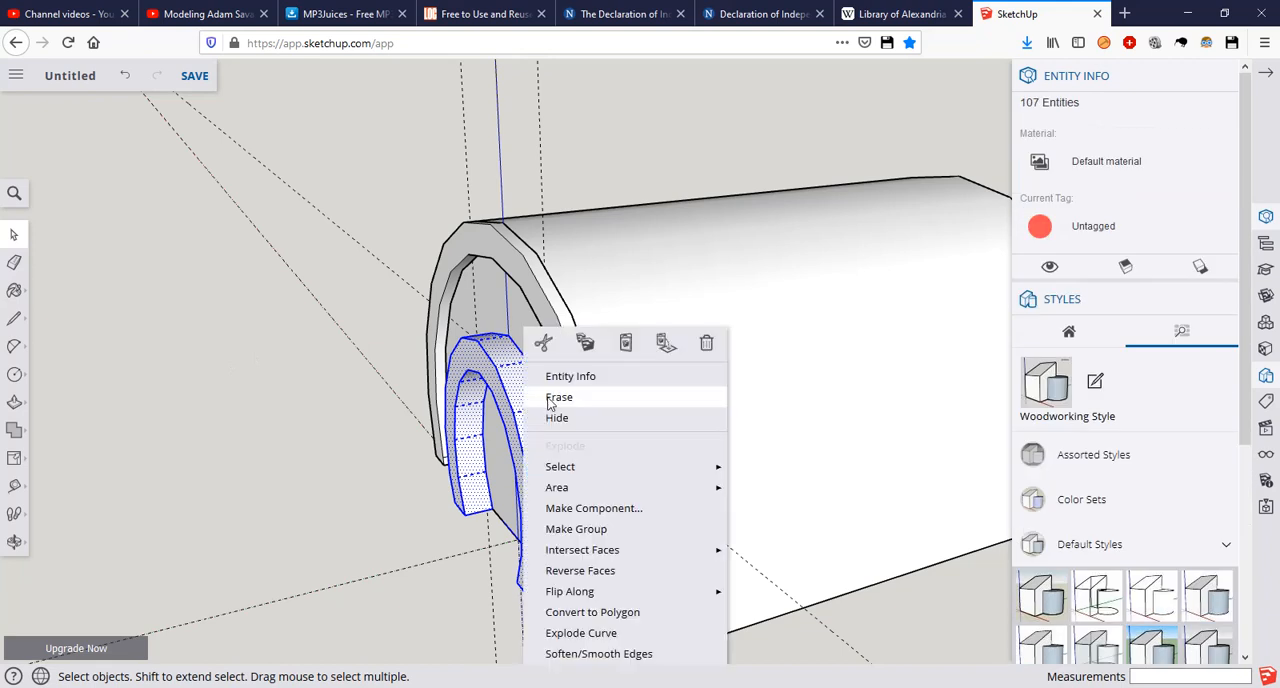
{"action": "left_click", "coordinate": [590, 530]}
{"action": "left_click", "coordinate": [335, 375]}
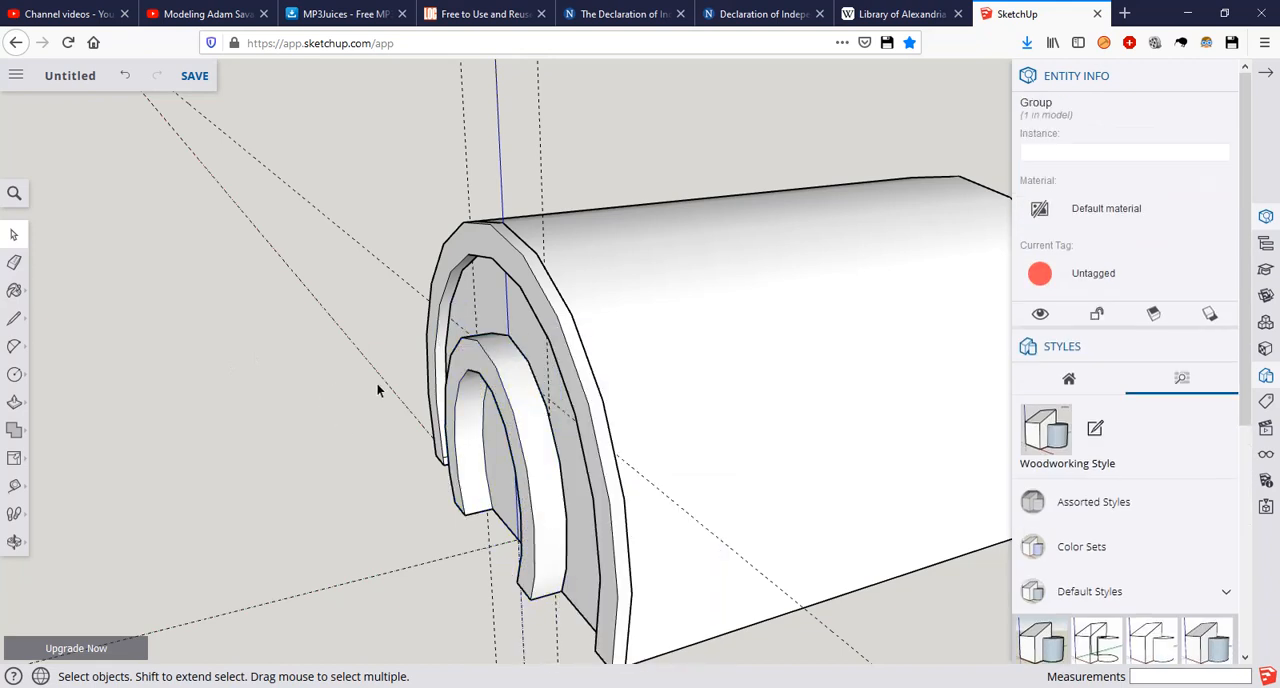
Step: Select all connected geometry of the outer arch trim and scale its width and height about the centre by 1.05
{"action": "triple_click", "coordinate": [558, 318]}
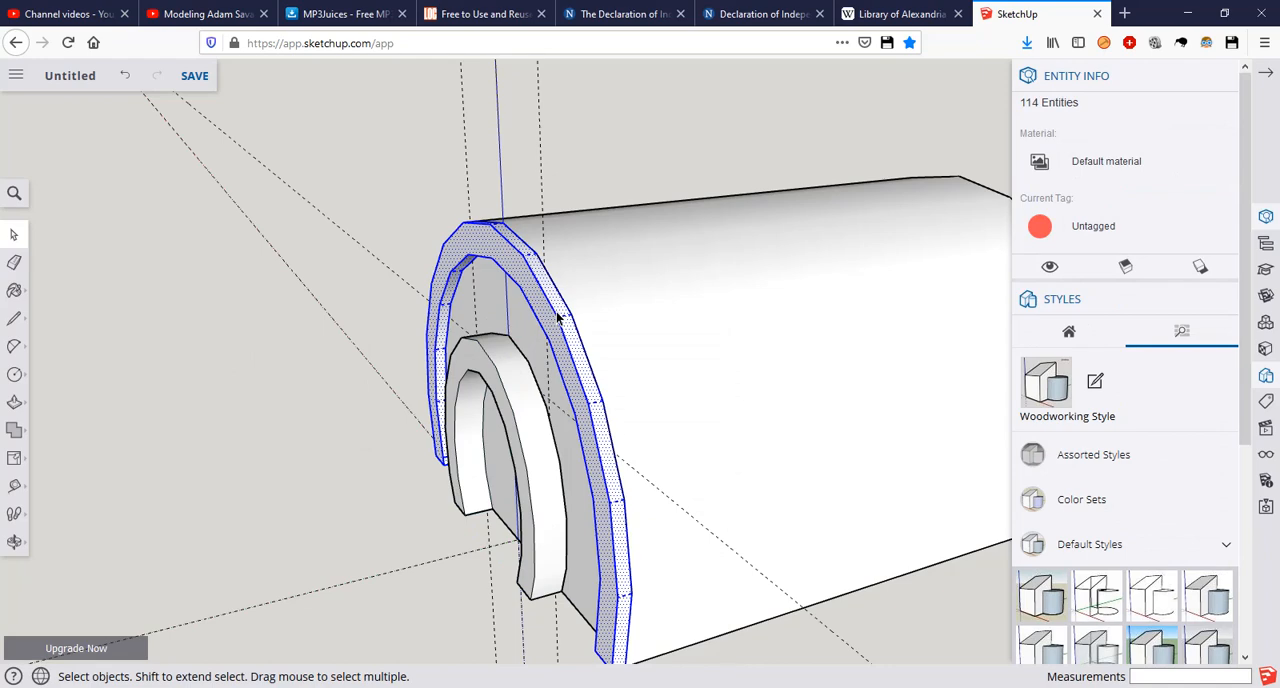
{"action": "key", "text": "s"}
{"action": "middle_click_drag", "start_coordinate": [673, 411], "coordinate": [726, 357]}
{"action": "scroll", "coordinate": [740, 345], "scroll_direction": "up", "scroll_amount": 4}
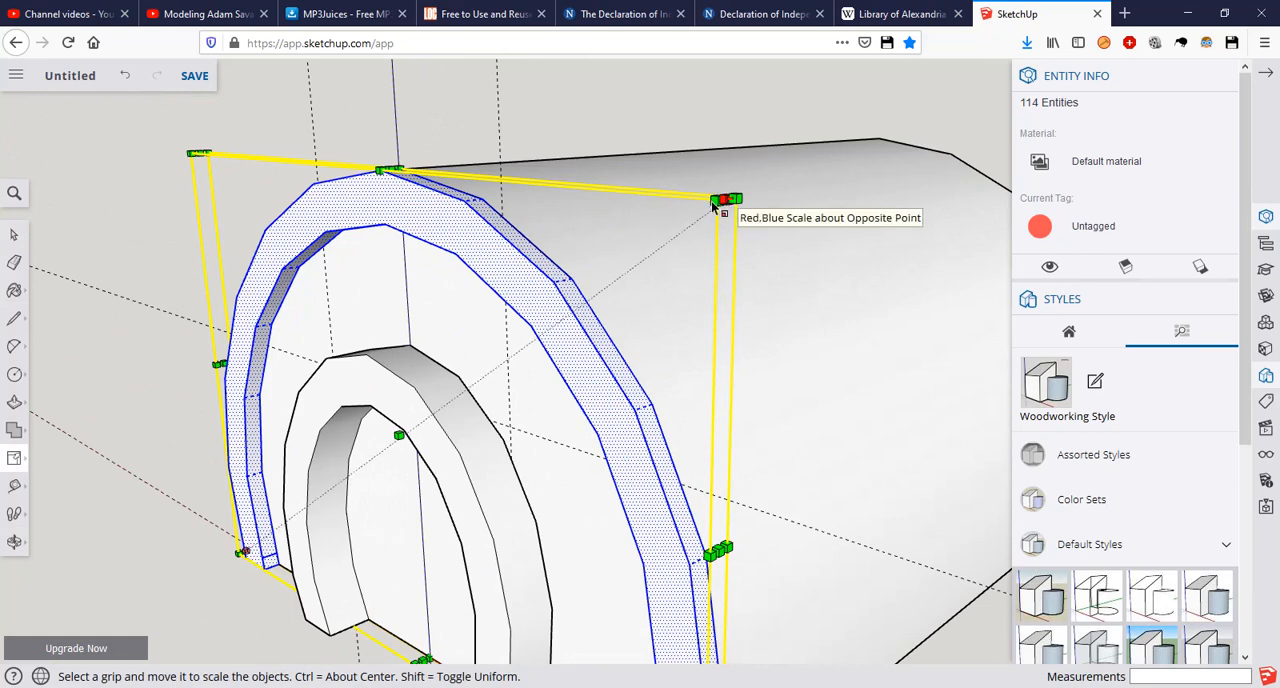
{"action": "left_click_drag", "start_coordinate": [721, 201], "coordinate": [743, 190]}
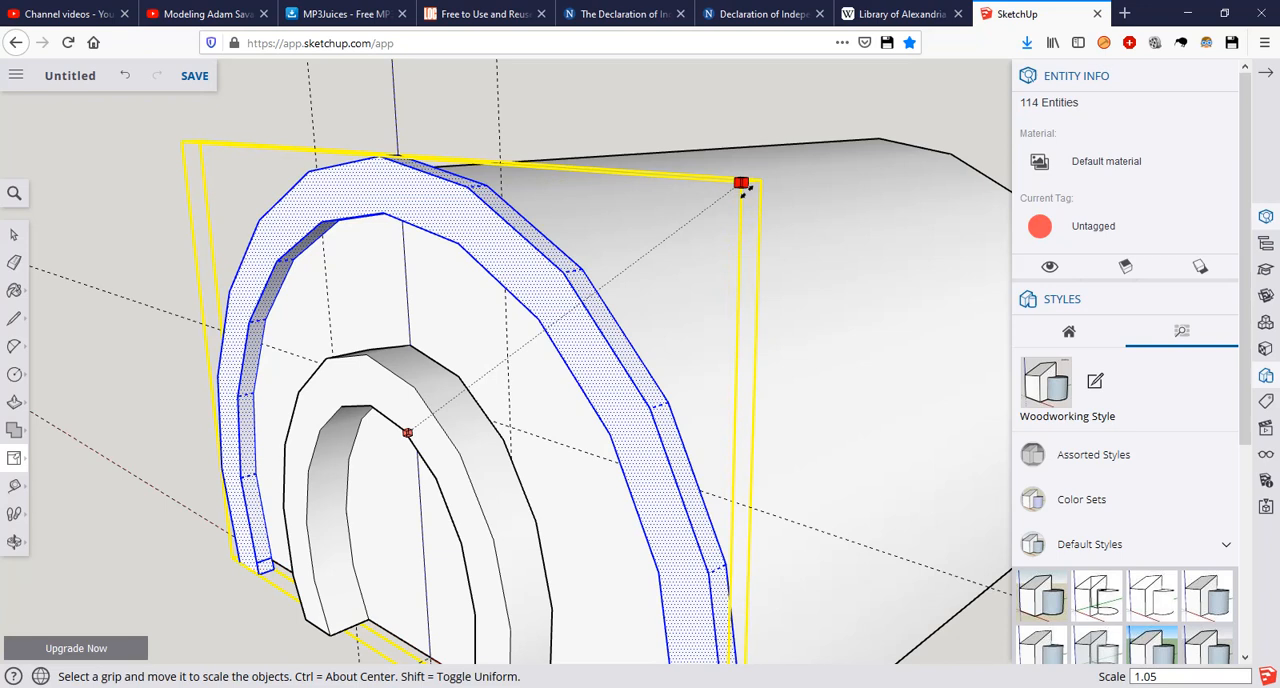
Step: Set the outer arch trim's width and height scale factor about the centre to 1.10 and clear the selection
{"action": "left_click_drag", "start_coordinate": [743, 191], "coordinate": [742, 192]}
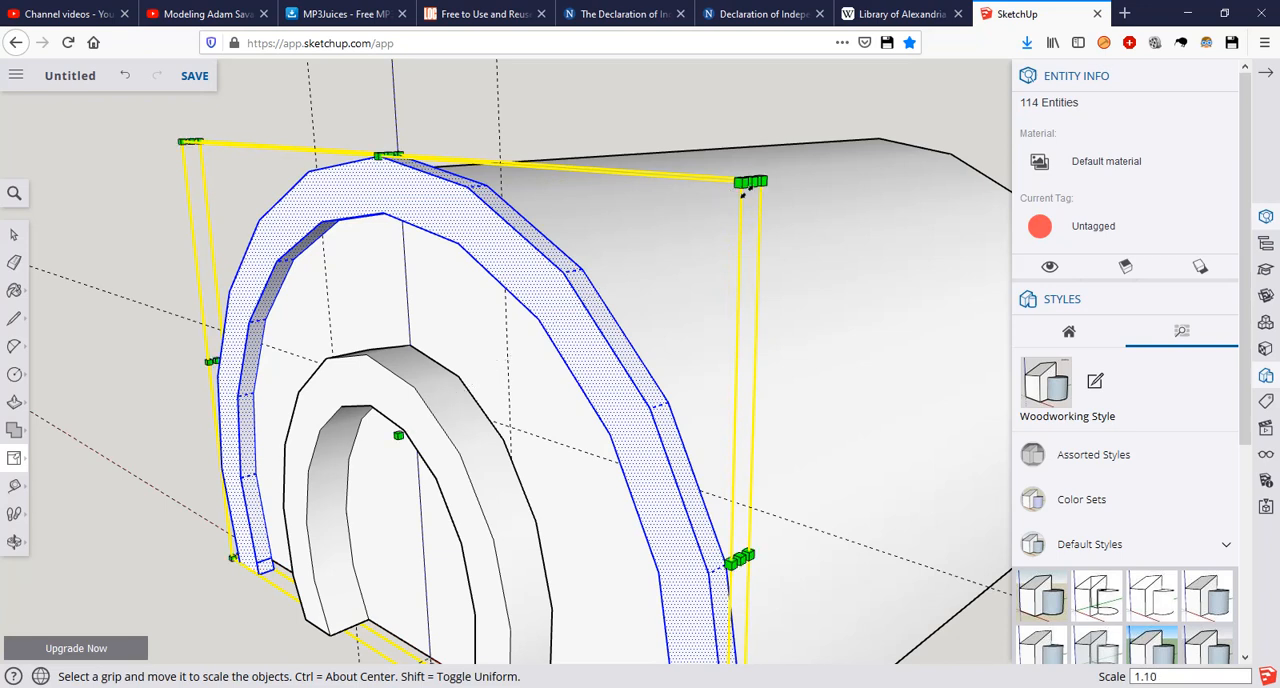
{"action": "key", "text": "Return"}
{"action": "scroll", "coordinate": [652, 220], "scroll_direction": "down", "scroll_amount": 4}
{"action": "middle_click_drag", "start_coordinate": [740, 267], "coordinate": [840, 382]}
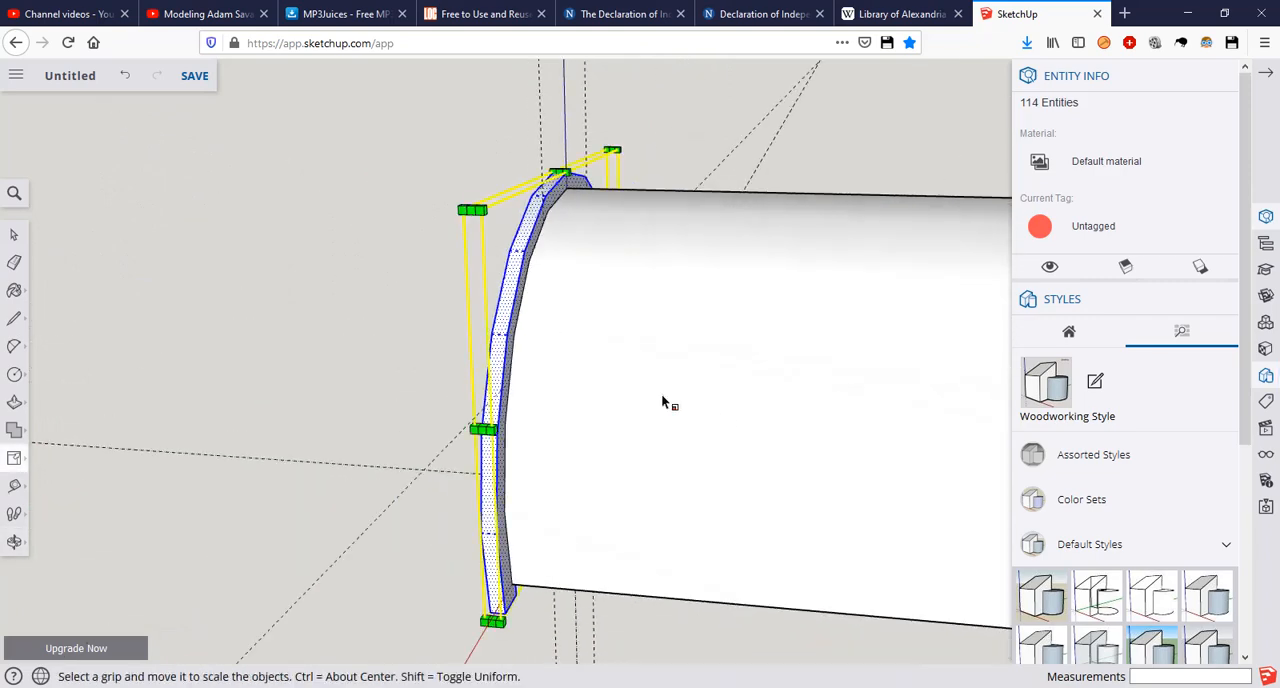
{"action": "middle_click_drag", "start_coordinate": [661, 395], "coordinate": [760, 398]}
{"action": "key", "text": "space"}
{"action": "left_click", "coordinate": [398, 398]}
Step: Pull the back face of the outer arch trim 0.25 m further back over the arched body
{"action": "middle_click_drag", "start_coordinate": [398, 398], "coordinate": [459, 330]}
{"action": "key", "text": "p"}
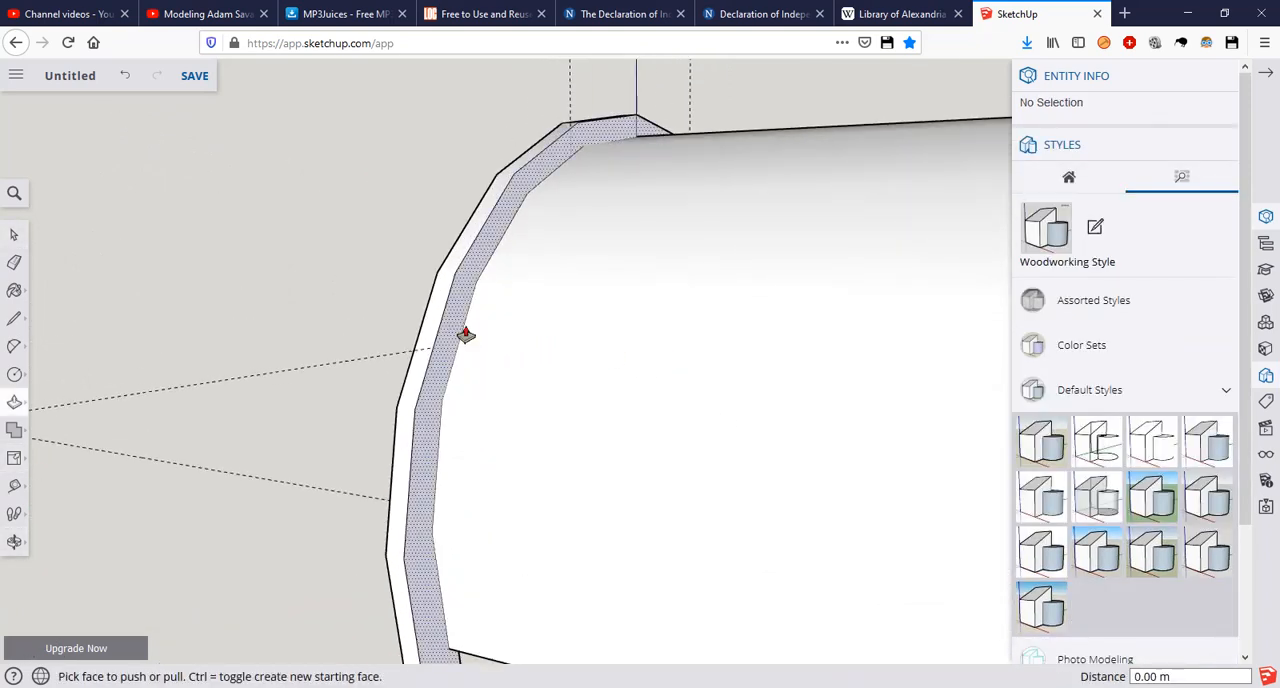
{"action": "left_click", "coordinate": [459, 330]}
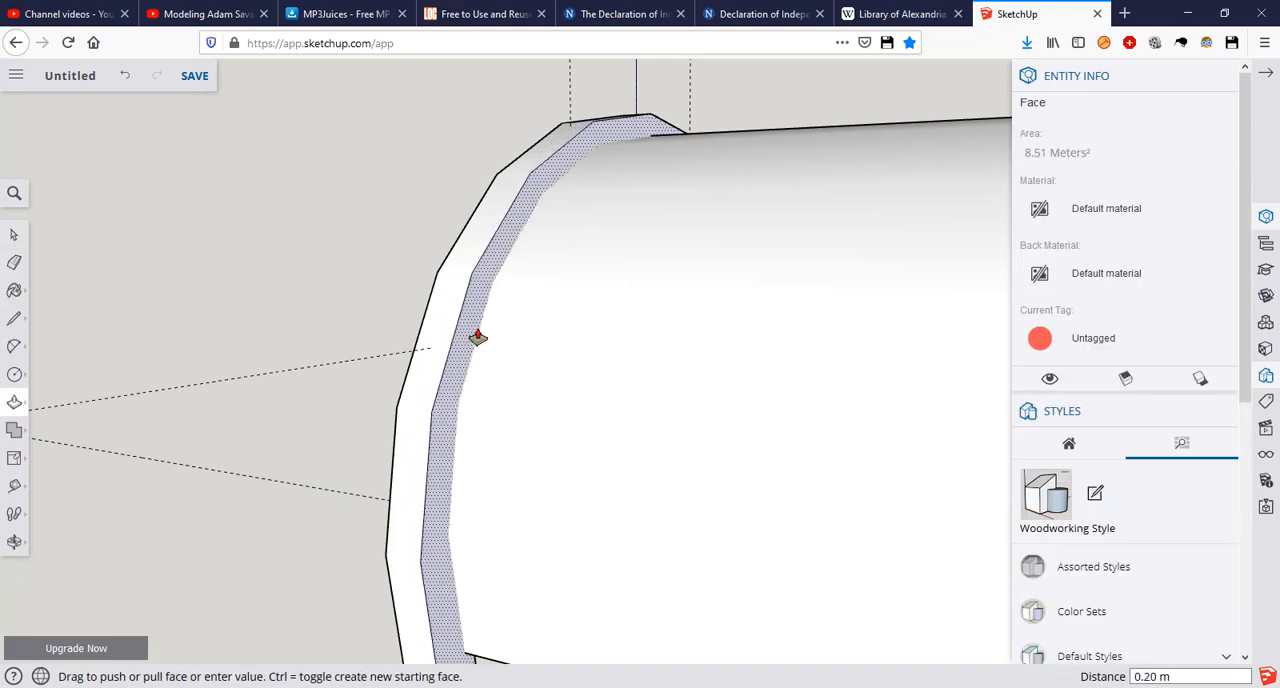
{"action": "left_click", "coordinate": [476, 338]}
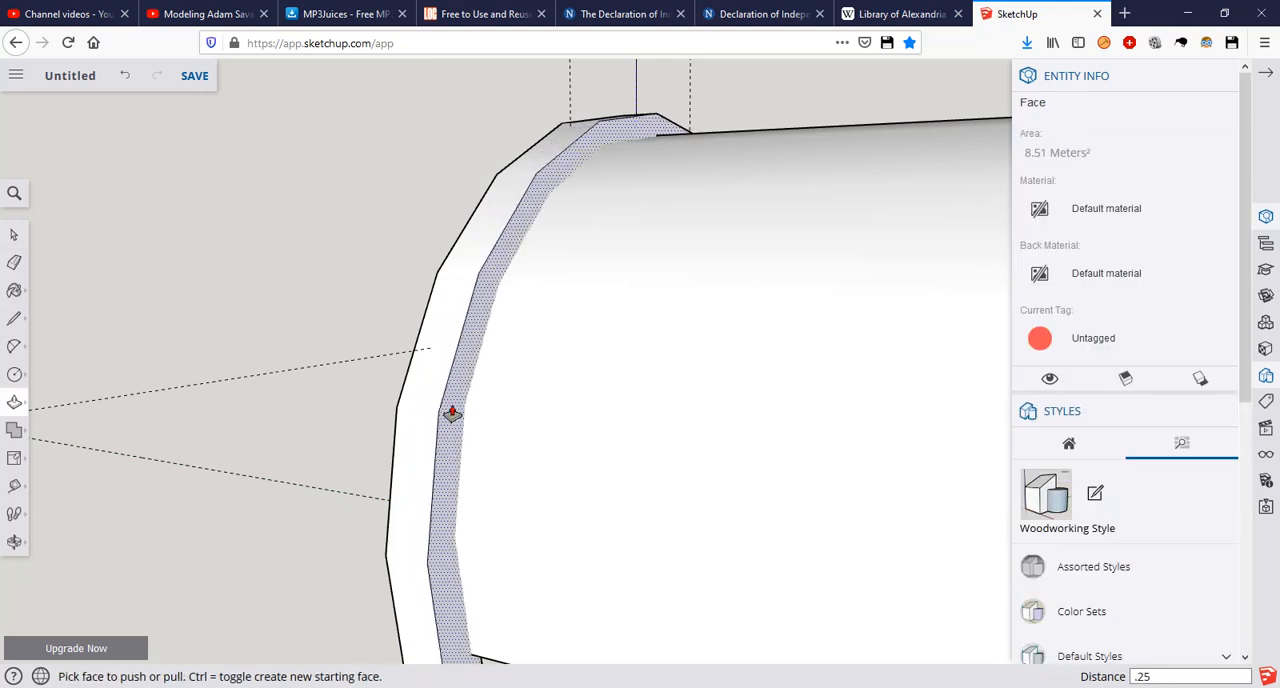
{"action": "key", "text": "Return"}
{"action": "key", "text": "space"}
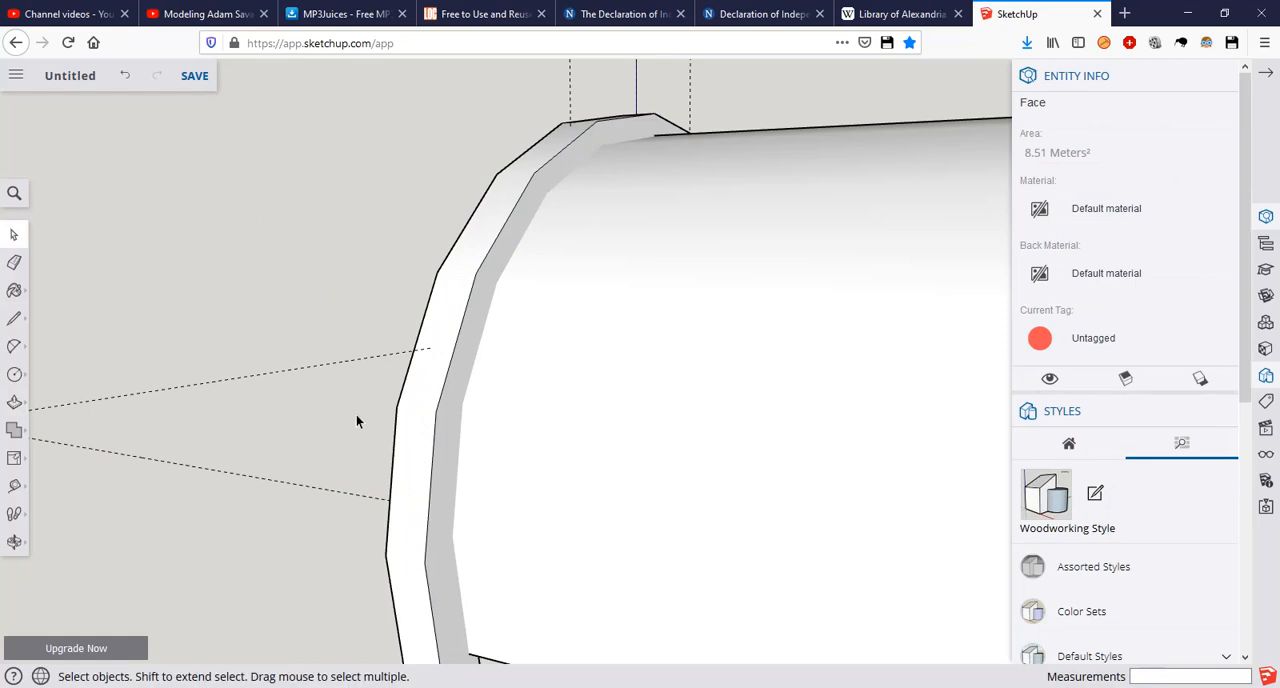
{"action": "left_click", "coordinate": [357, 416]}
{"action": "middle_click_drag", "start_coordinate": [512, 462], "coordinate": [292, 410]}
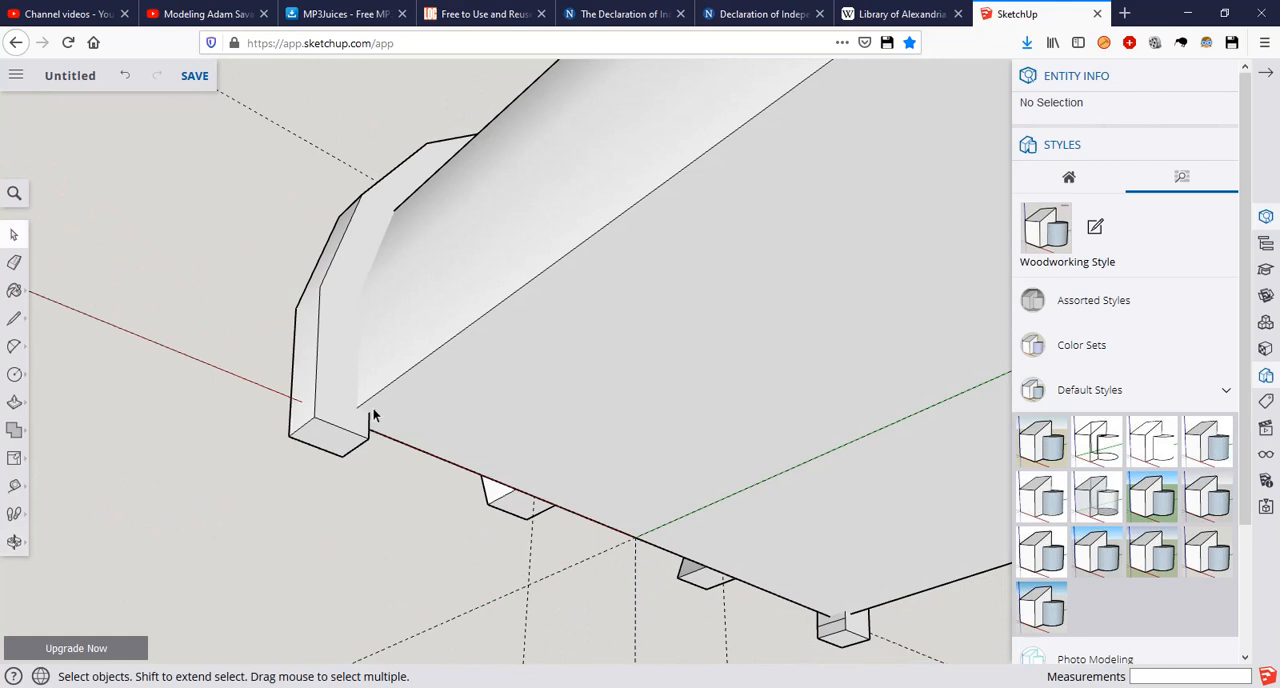
{"action": "scroll", "coordinate": [356, 408], "scroll_direction": "up", "scroll_amount": 4}
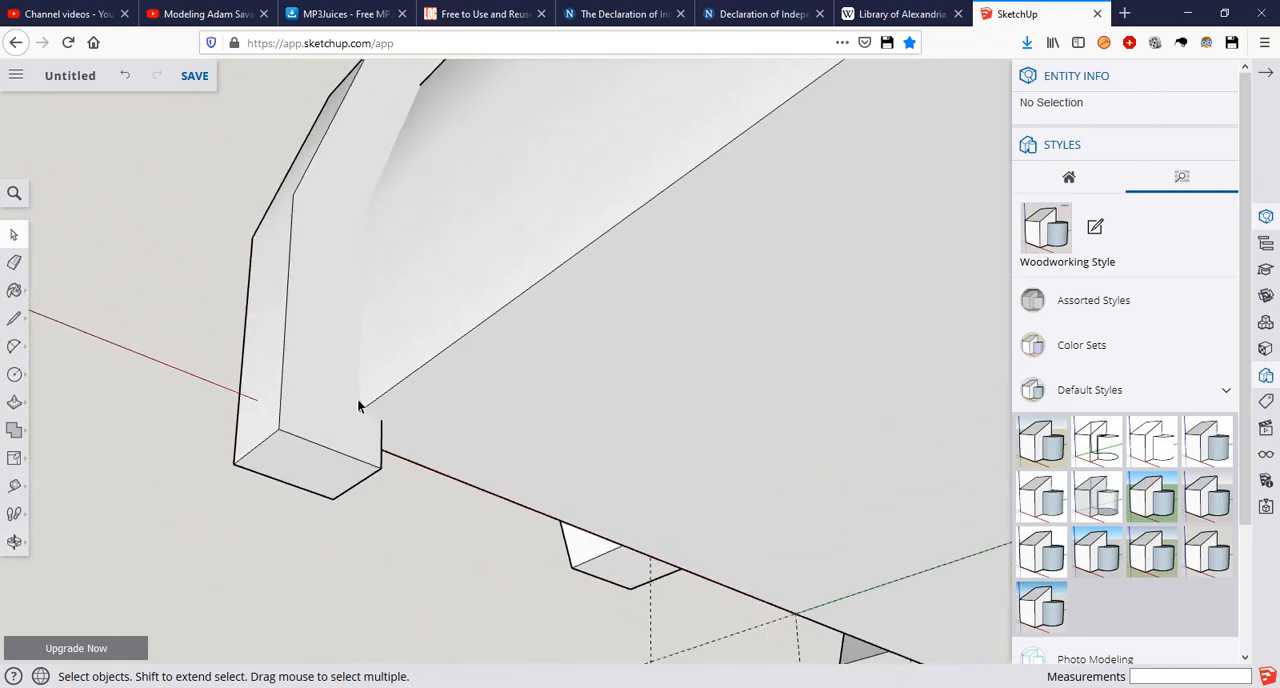
{"action": "key", "text": "l"}
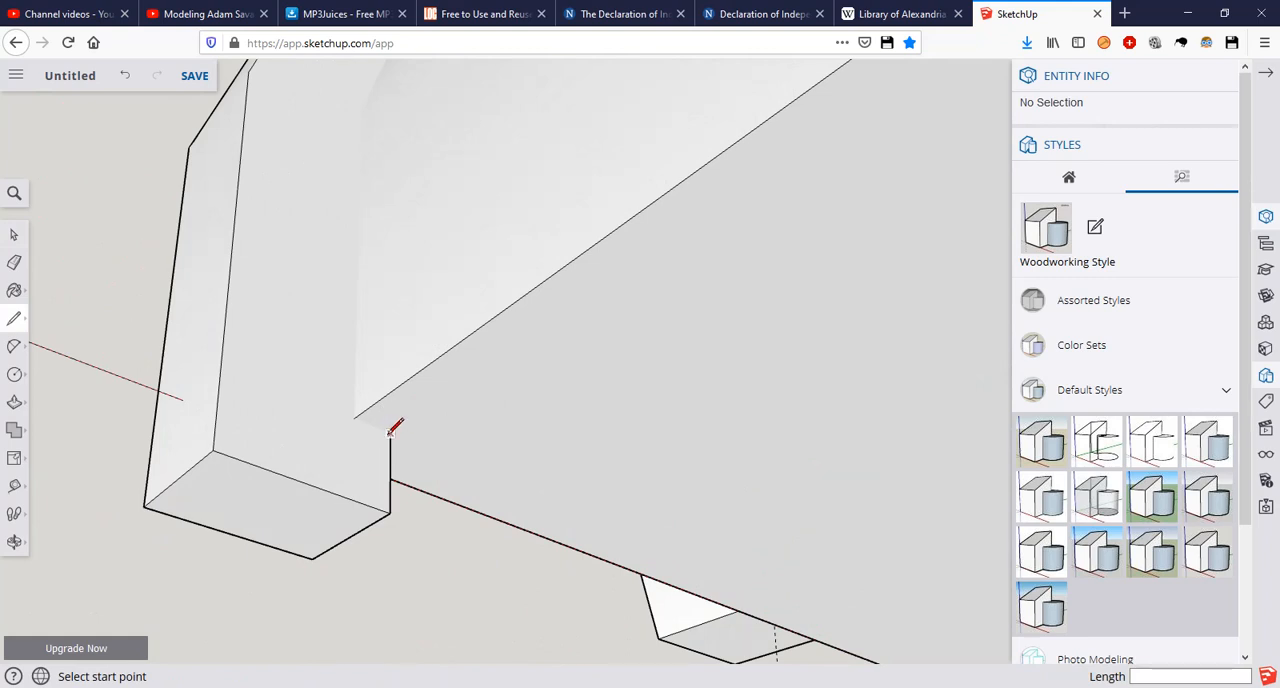
{"action": "left_click", "coordinate": [390, 433]}
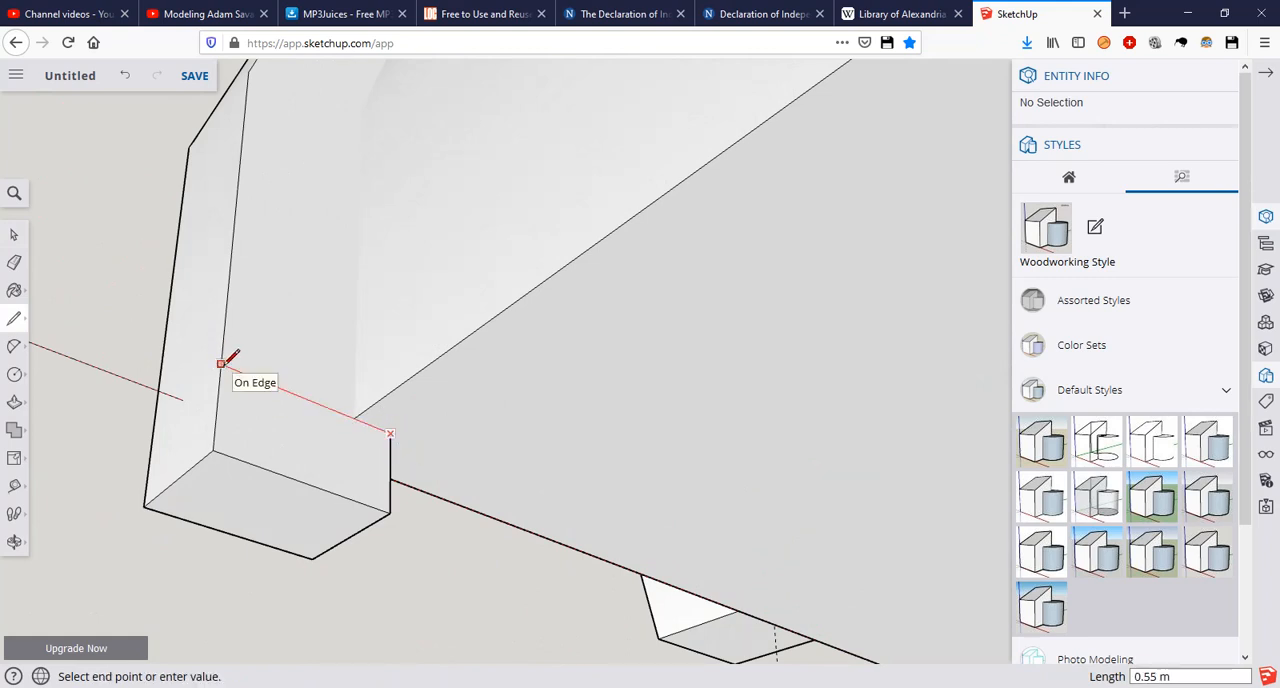
{"action": "key", "text": "space"}
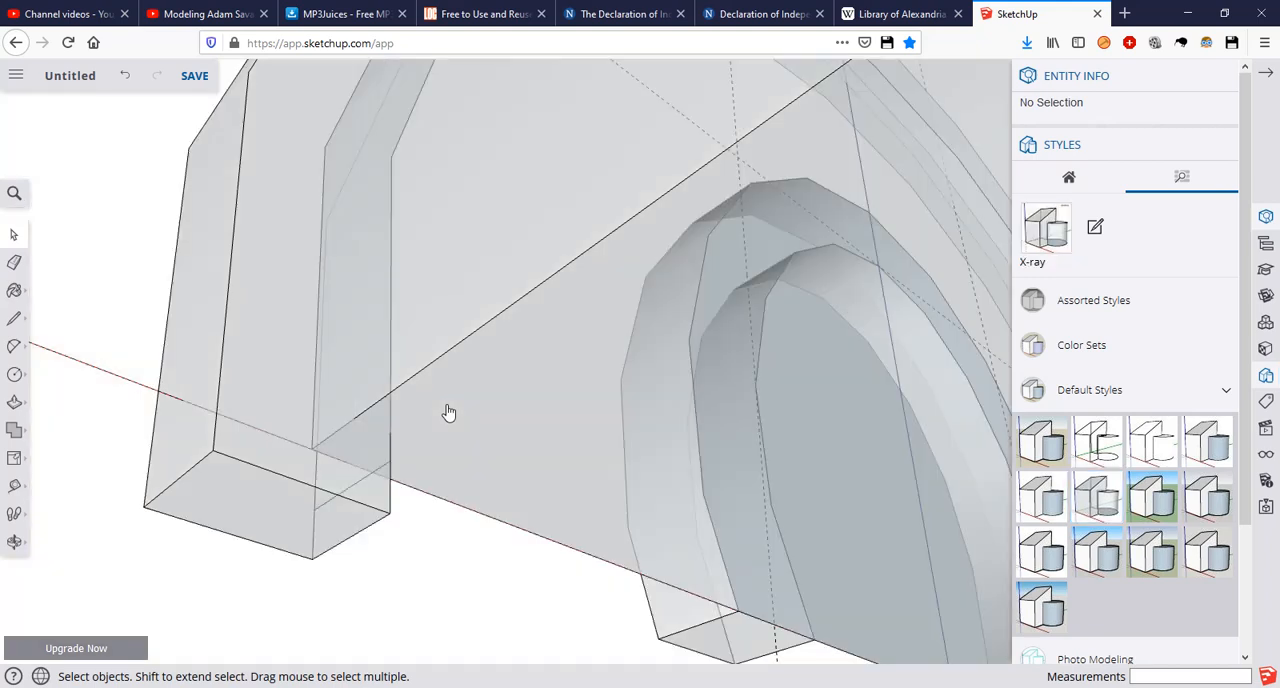
Step: In X-ray style, draw a horizontal rectangle of about 0.42 by 0.80 m across the foot of the arch trim
{"action": "key", "text": "r"}
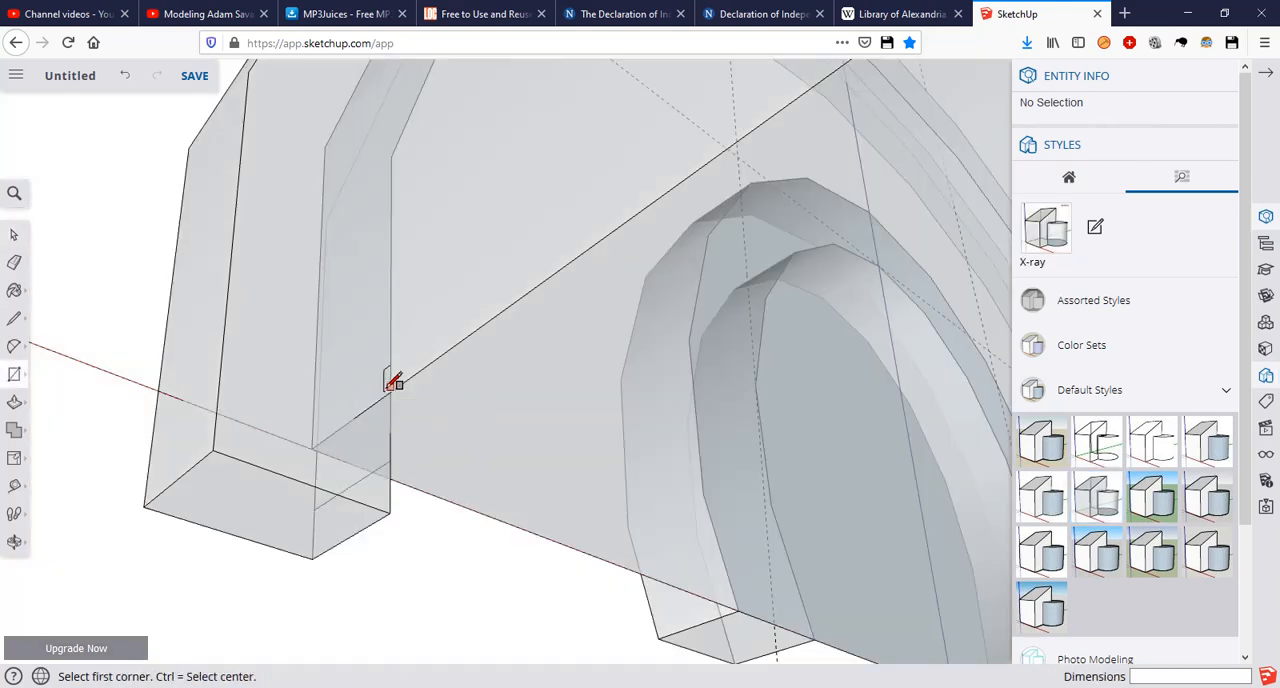
{"action": "middle_click_drag", "start_coordinate": [408, 371], "coordinate": [314, 423]}
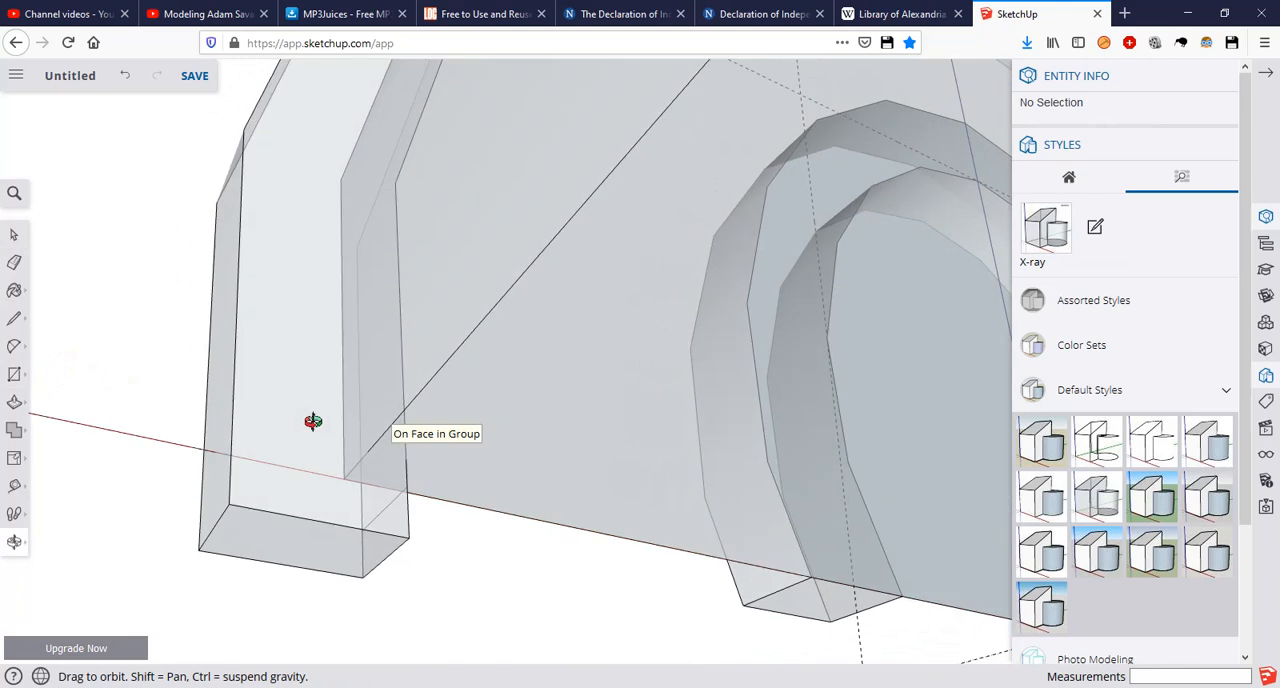
{"action": "left_click", "coordinate": [403, 410]}
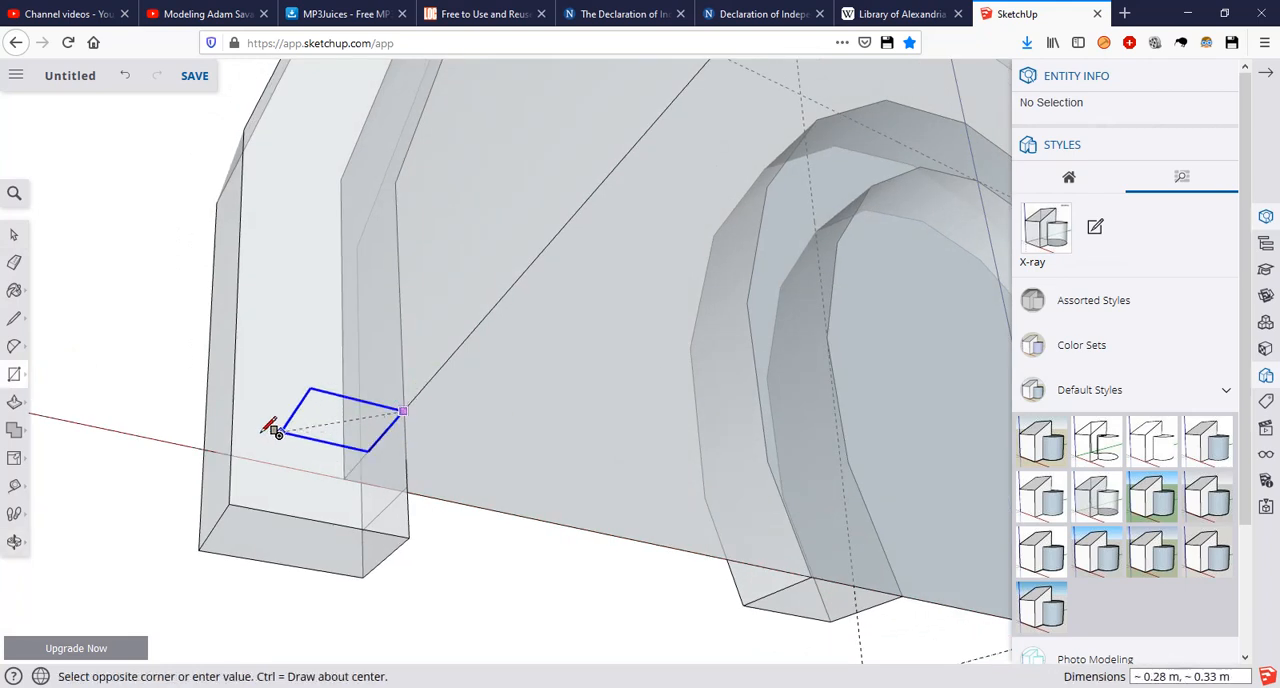
{"action": "middle_click_drag", "start_coordinate": [212, 432], "coordinate": [185, 383]}
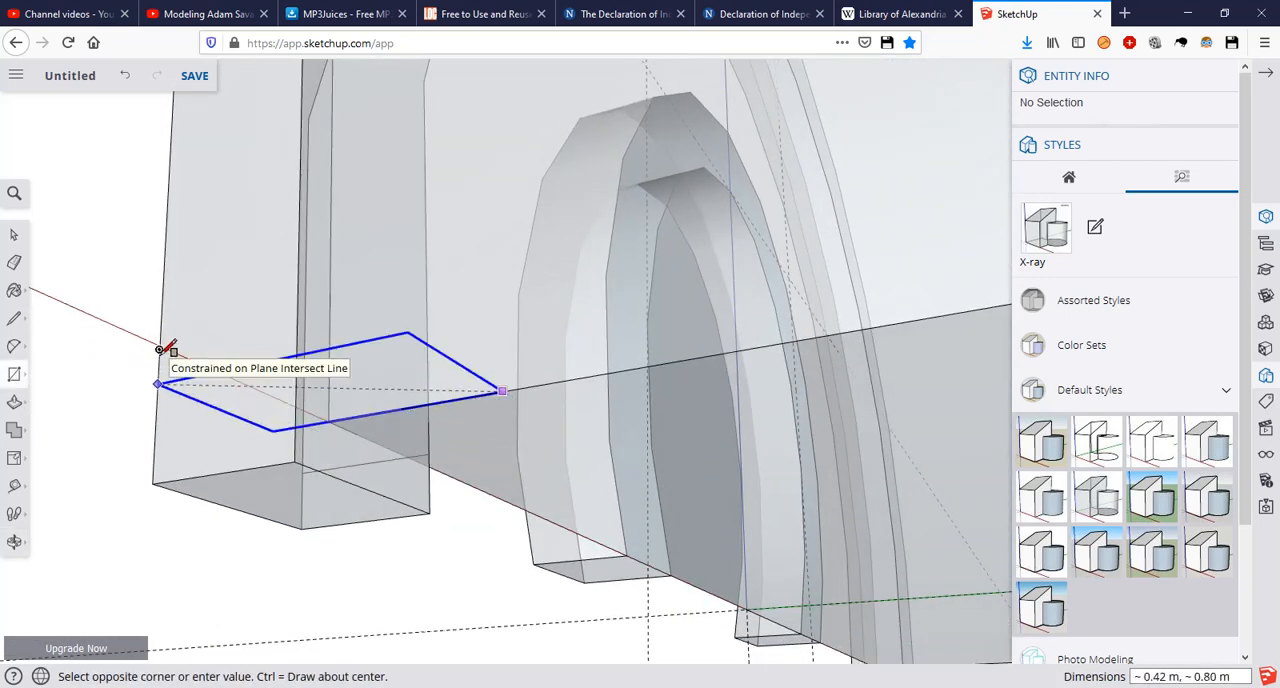
{"action": "left_click", "coordinate": [160, 383]}
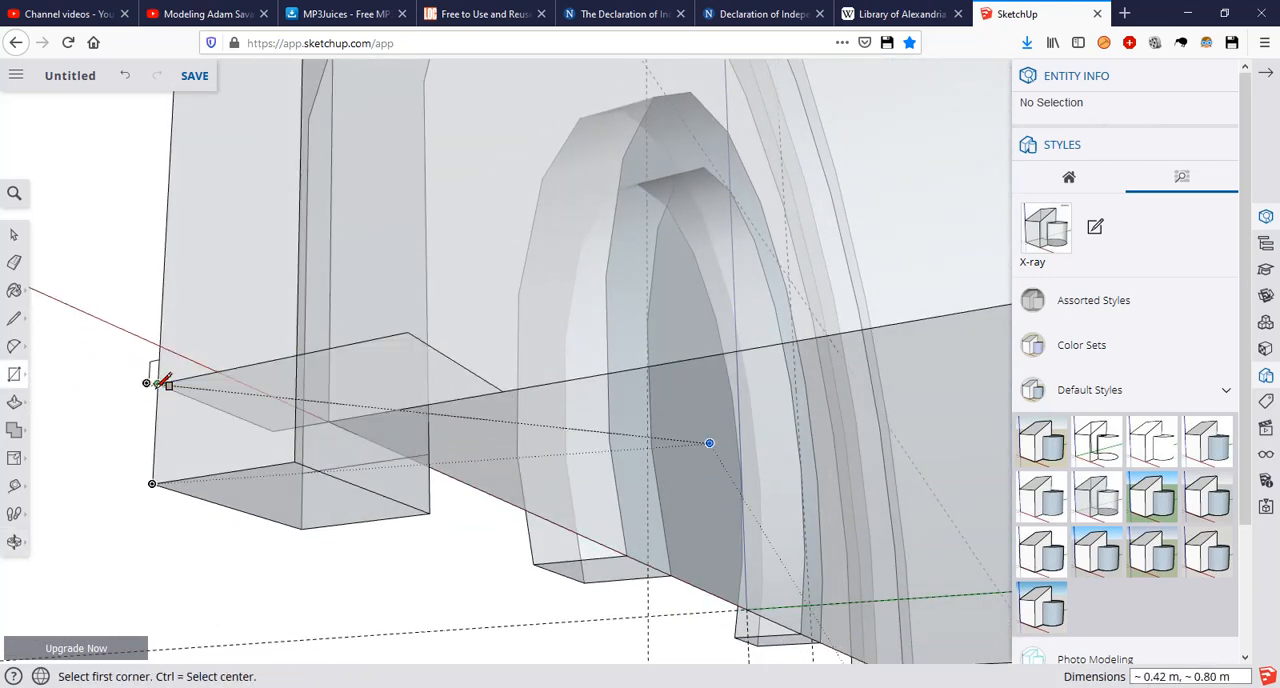
Step: Back in the woodworking style, draw a line of about 0.42 m across the trim foot's back face from the rectangle's edge to the outer edge
{"action": "middle_click_drag", "start_coordinate": [337, 391], "coordinate": [249, 477]}
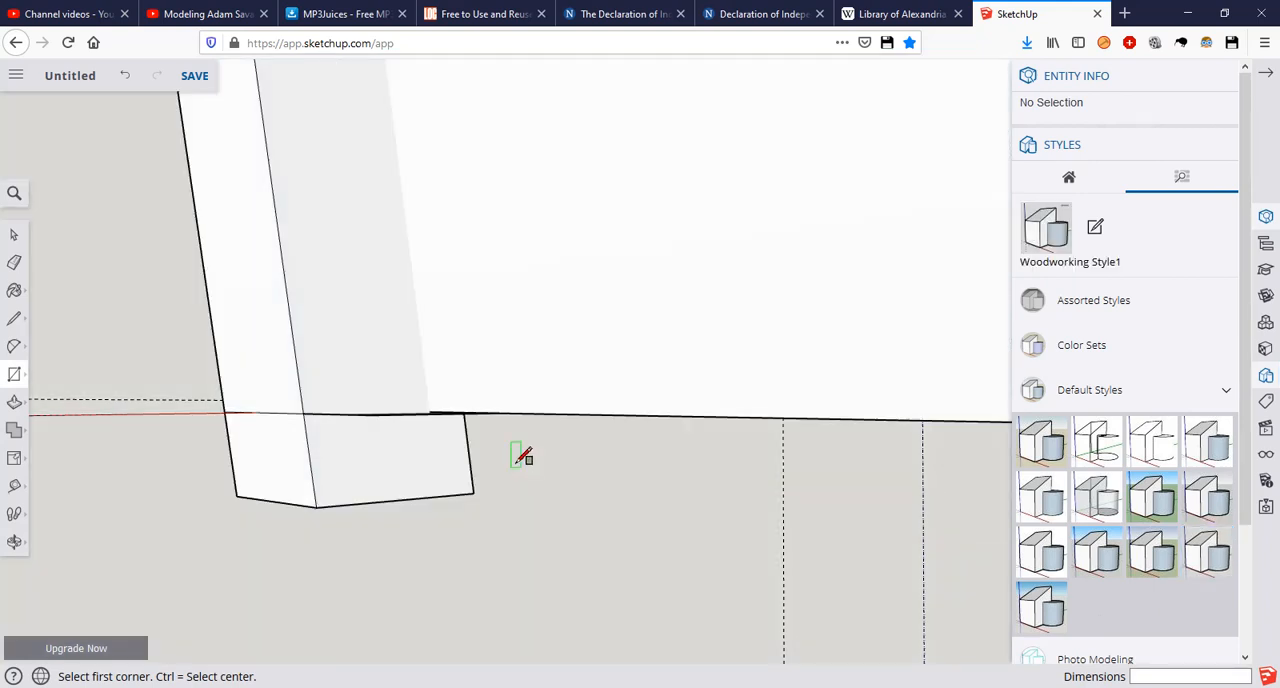
{"action": "mouse_move", "coordinate": [374, 514]}
{"action": "middle_mouse_down"}
{"action": "mouse_move", "coordinate": [313, 389]}
{"action": "mouse_move", "coordinate": [257, 543]}
{"action": "mouse_move", "coordinate": [311, 626]}
{"action": "mouse_move", "coordinate": [371, 451]}
{"action": "mouse_move", "coordinate": [368, 401]}
{"action": "middle_mouse_up"}
{"action": "key", "text": "e"}
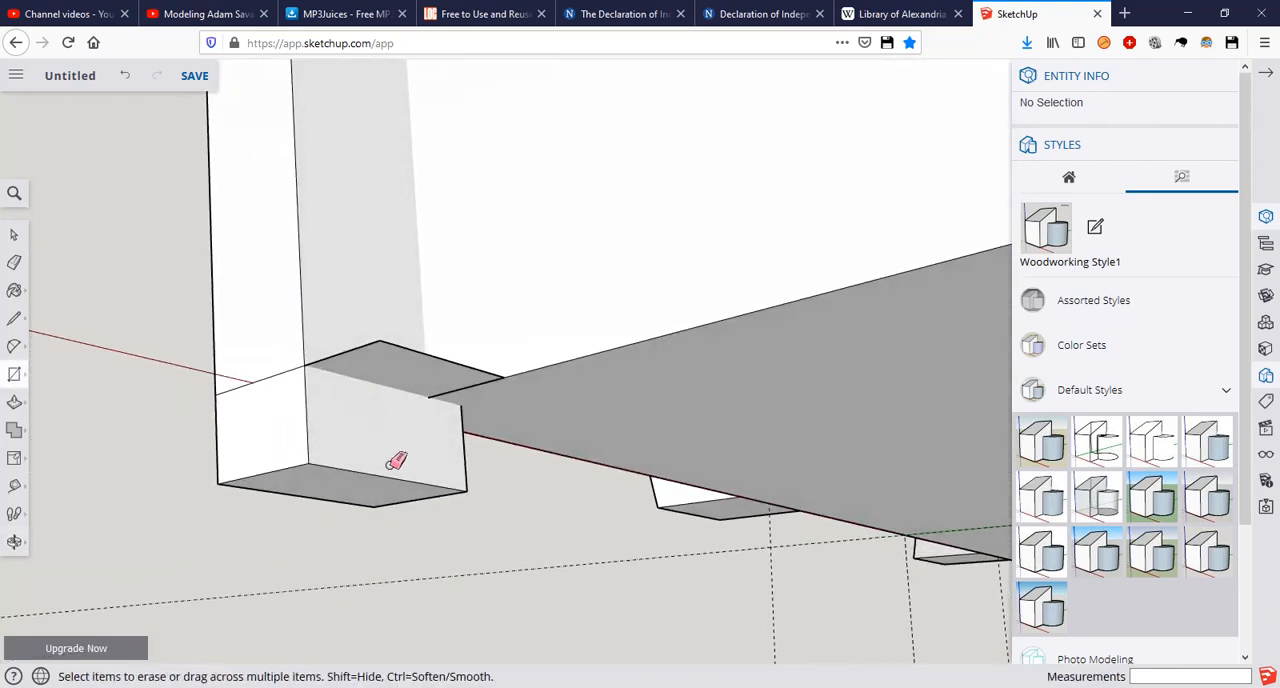
{"action": "left_click_drag", "start_coordinate": [407, 496], "coordinate": [416, 473]}
{"action": "middle_click_drag", "start_coordinate": [352, 484], "coordinate": [292, 320]}
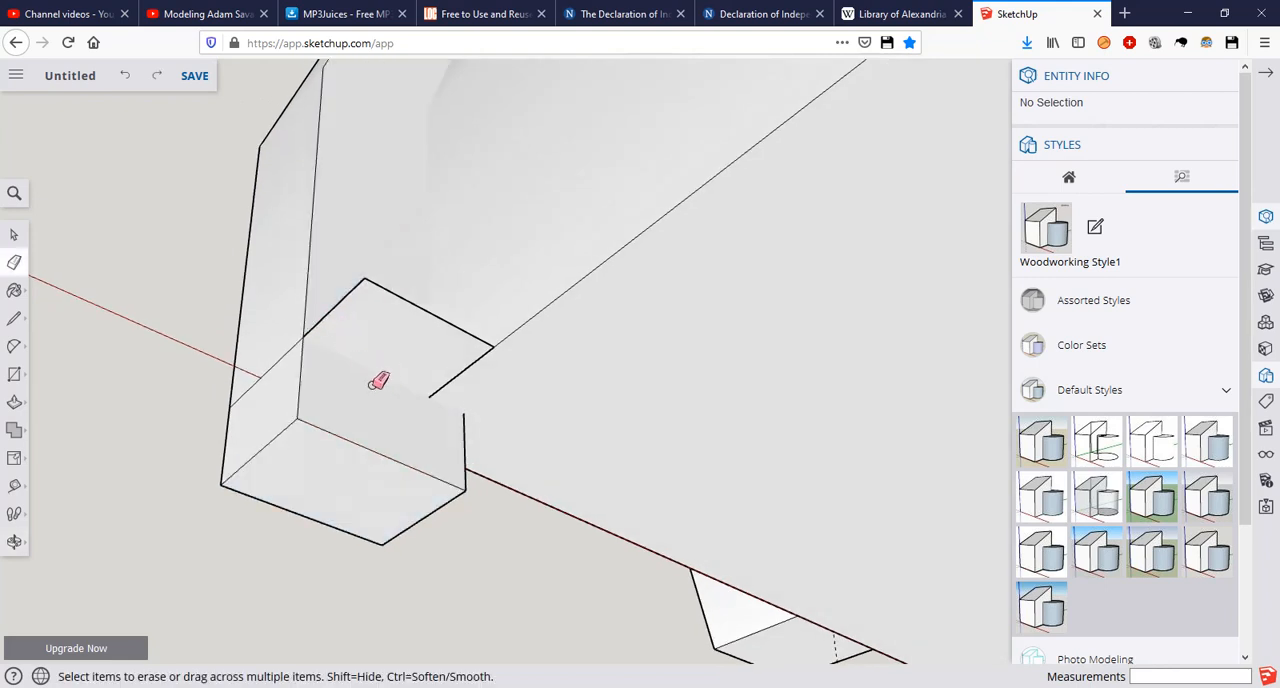
{"action": "key", "text": "l"}
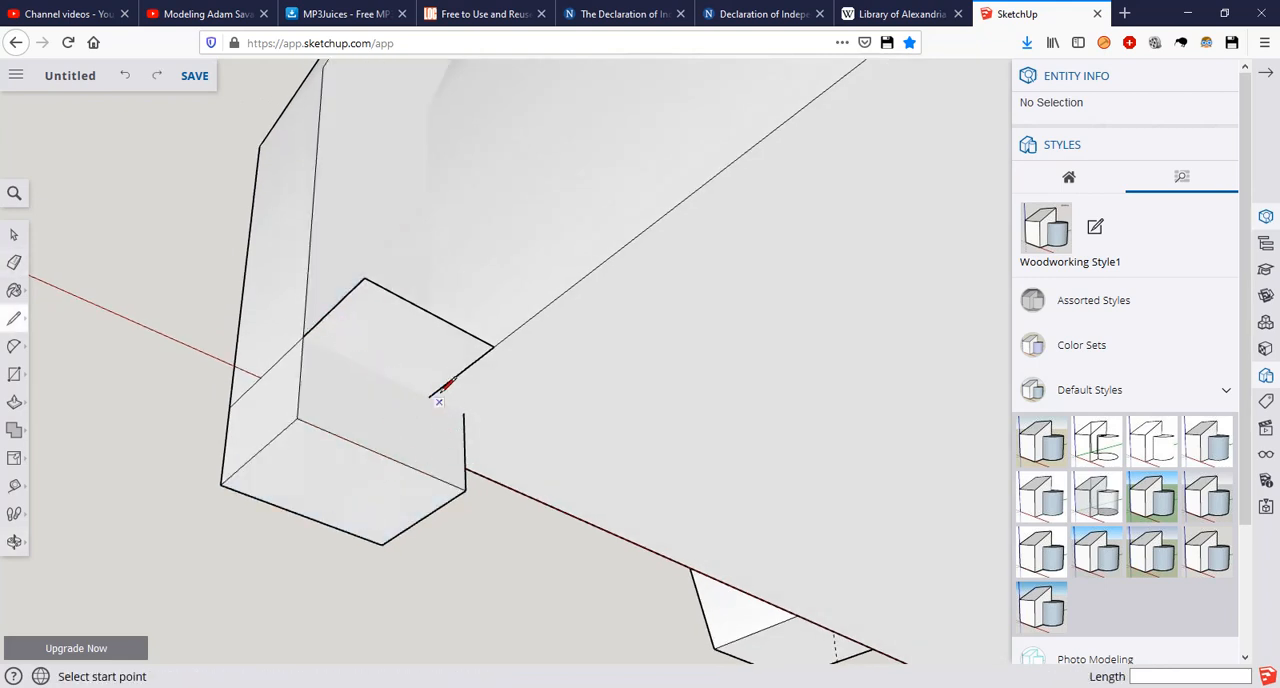
{"action": "left_click", "coordinate": [428, 396]}
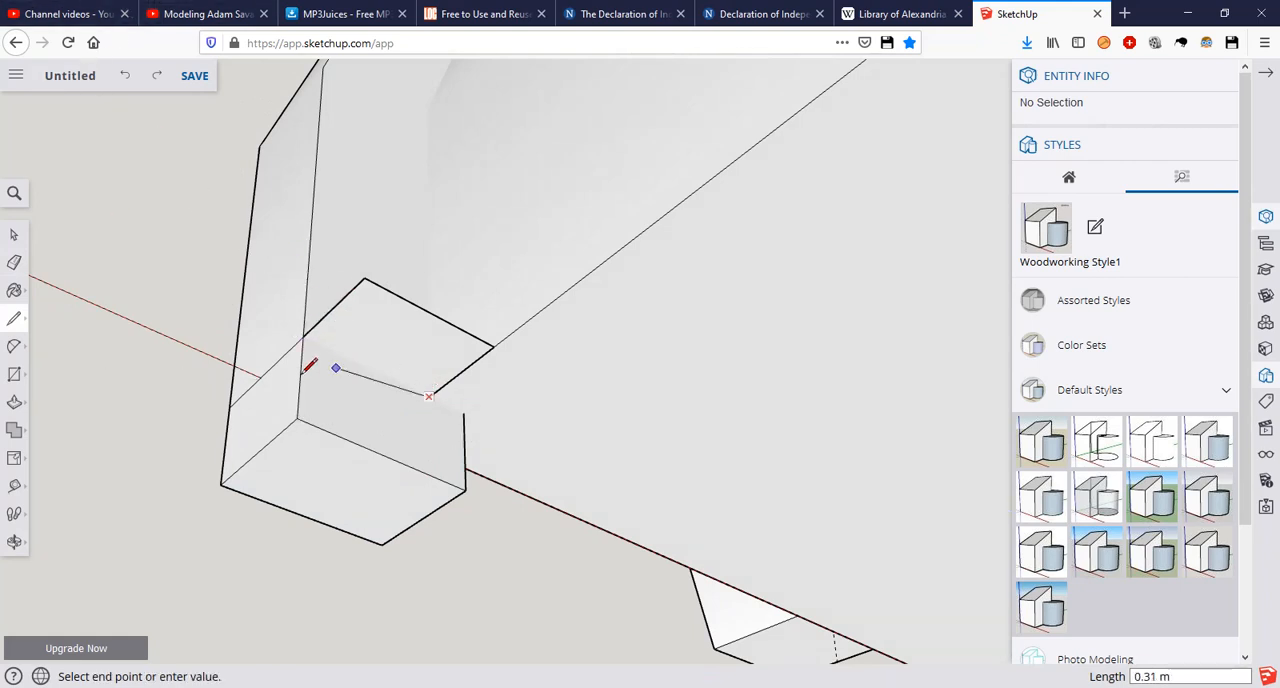
{"action": "left_click", "coordinate": [303, 336]}
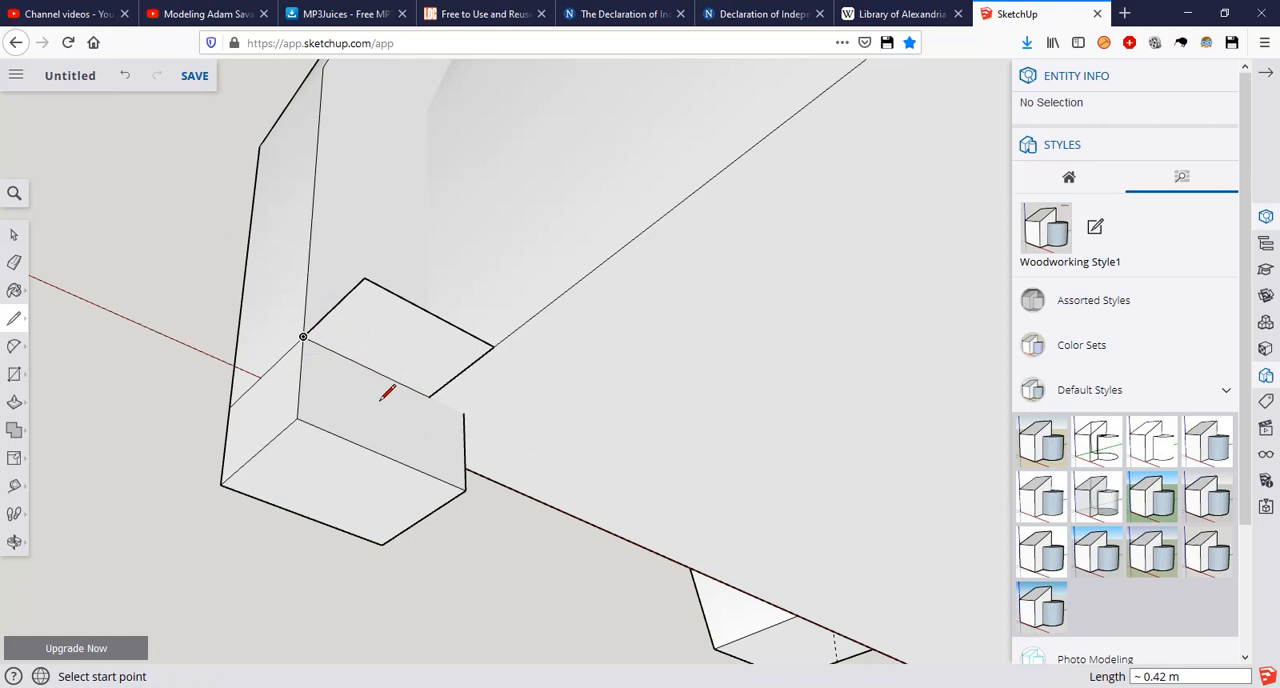
Step: Erase the rectangle's excess edges that stick out behind the trim's foot
{"action": "key", "text": "e"}
{"action": "left_click", "coordinate": [412, 305]}
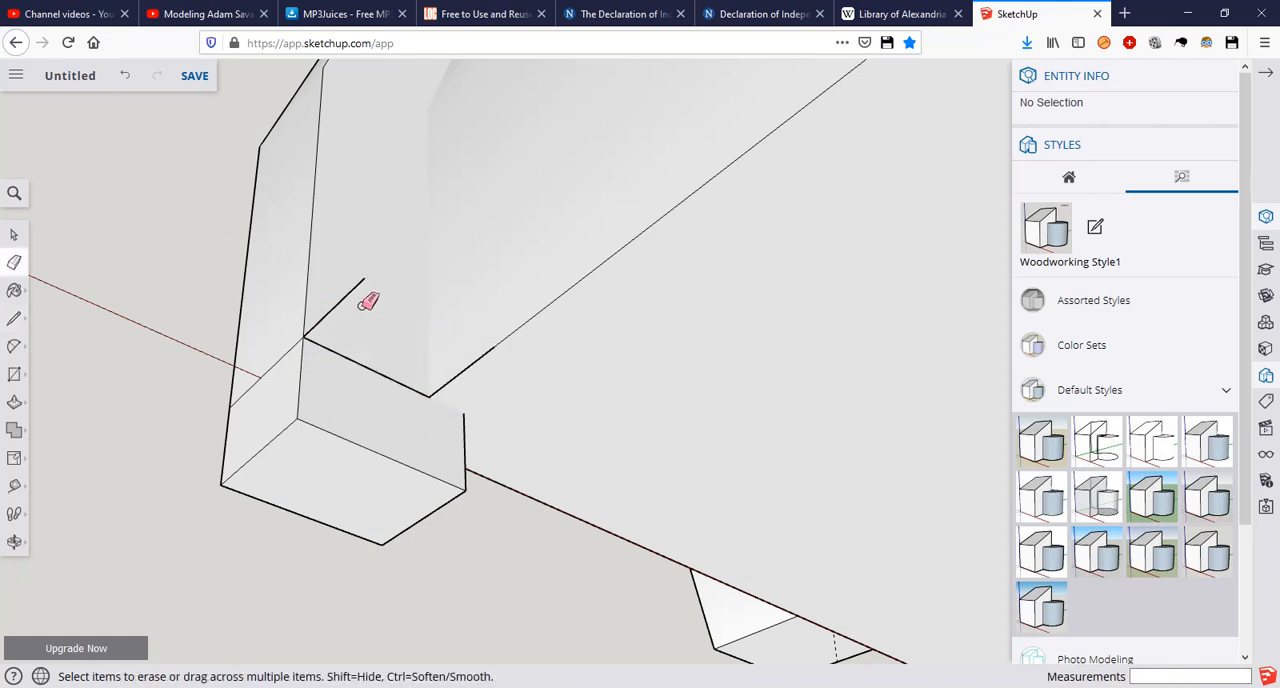
{"action": "left_click_drag", "start_coordinate": [355, 290], "coordinate": [370, 296]}
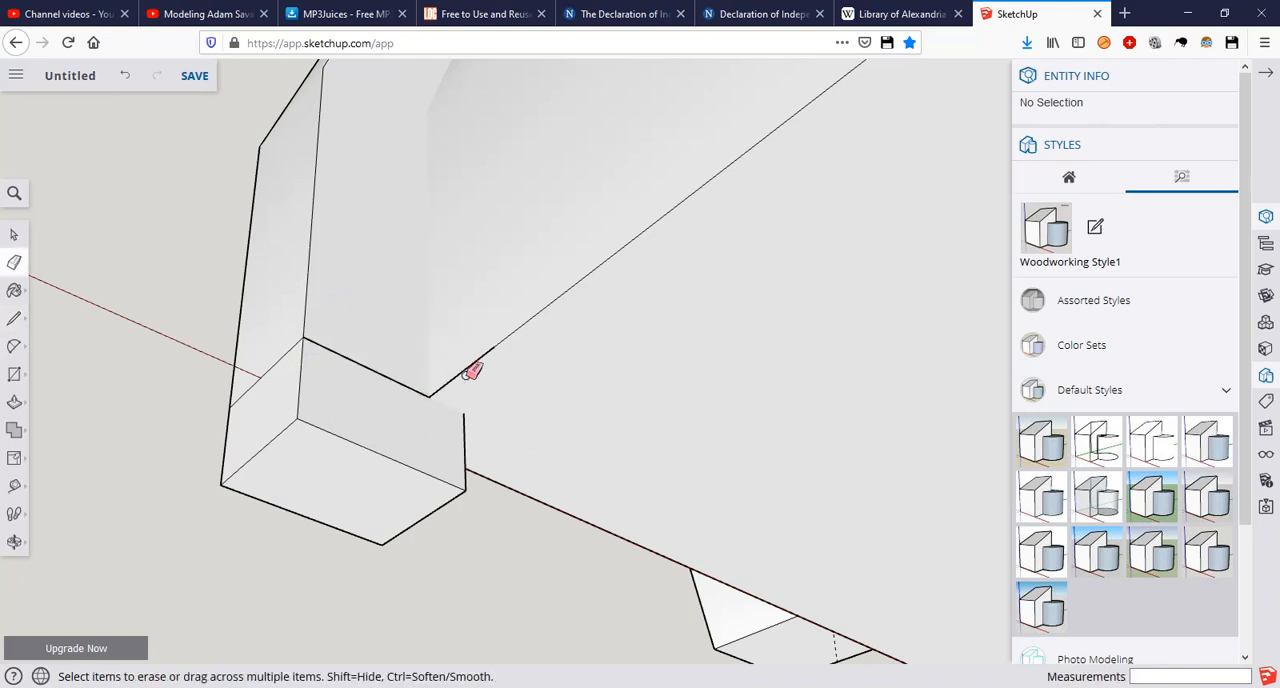
{"action": "left_click_drag", "start_coordinate": [470, 368], "coordinate": [470, 369]}
Step: Undo the edge erasures and the line, and remove the rectangle from the trim's foot
{"action": "key", "text": "ctrl+z"}
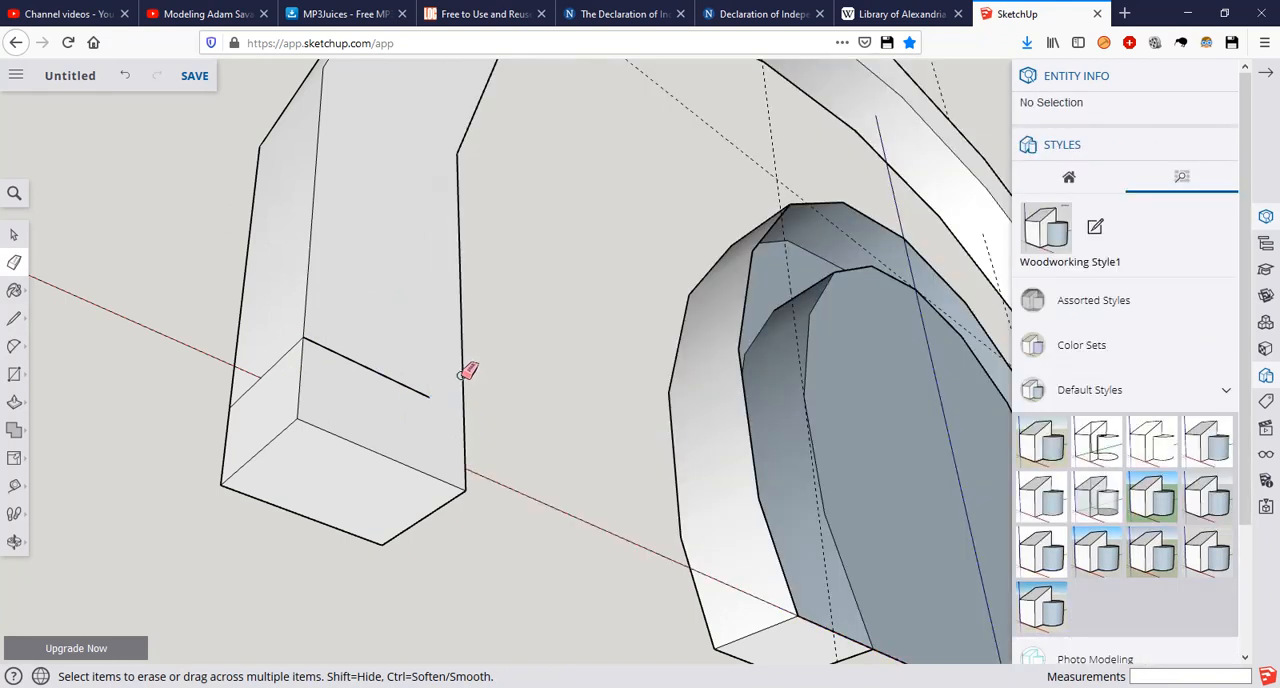
{"action": "key", "text": "ctrl+z"}
{"action": "scroll", "coordinate": [460, 368], "scroll_direction": "up", "scroll_amount": 2}
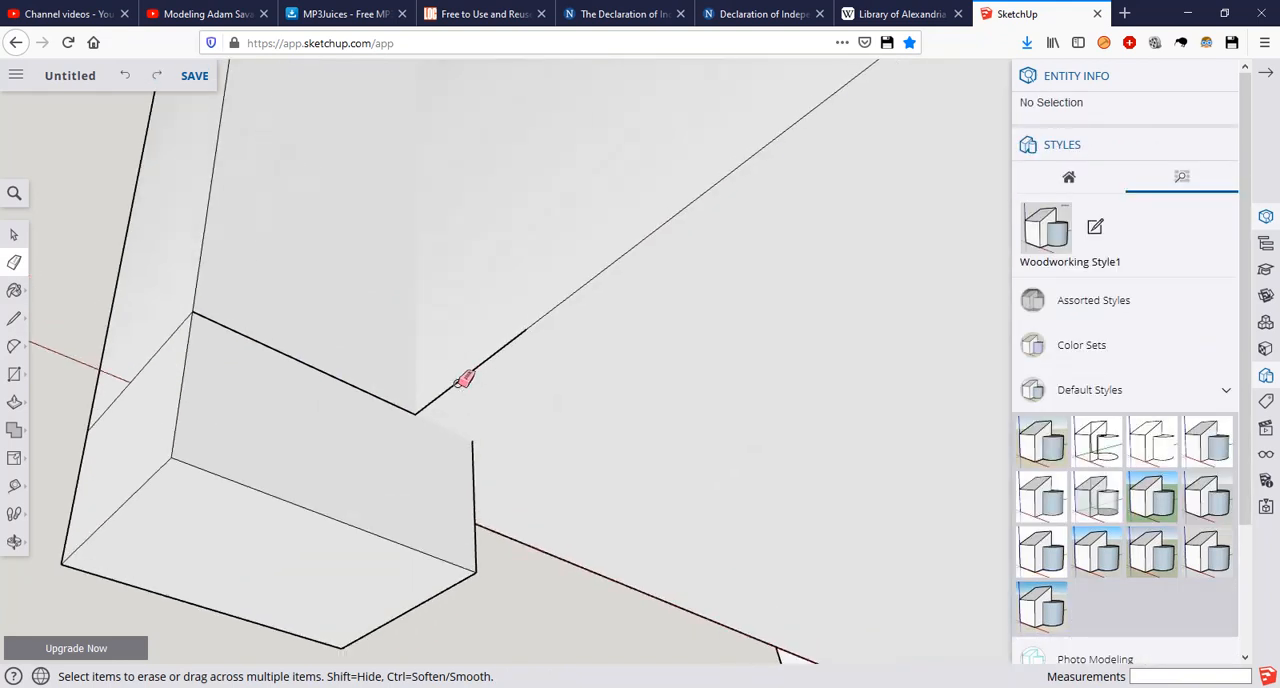
{"action": "left_click", "coordinate": [461, 381]}
{"action": "scroll", "coordinate": [461, 383], "scroll_direction": "down", "scroll_amount": 3}
{"action": "key", "text": "ctrl+z"}
{"action": "left_click", "coordinate": [461, 383]}
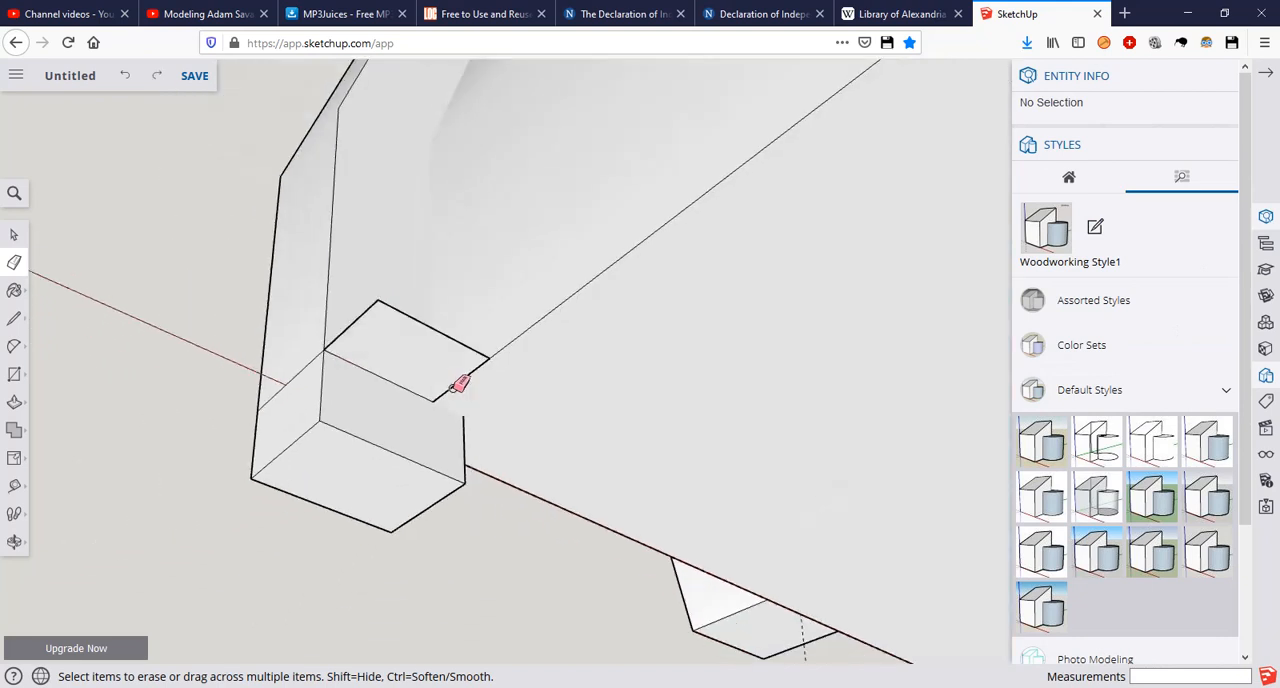
{"action": "left_click", "coordinate": [459, 385]}
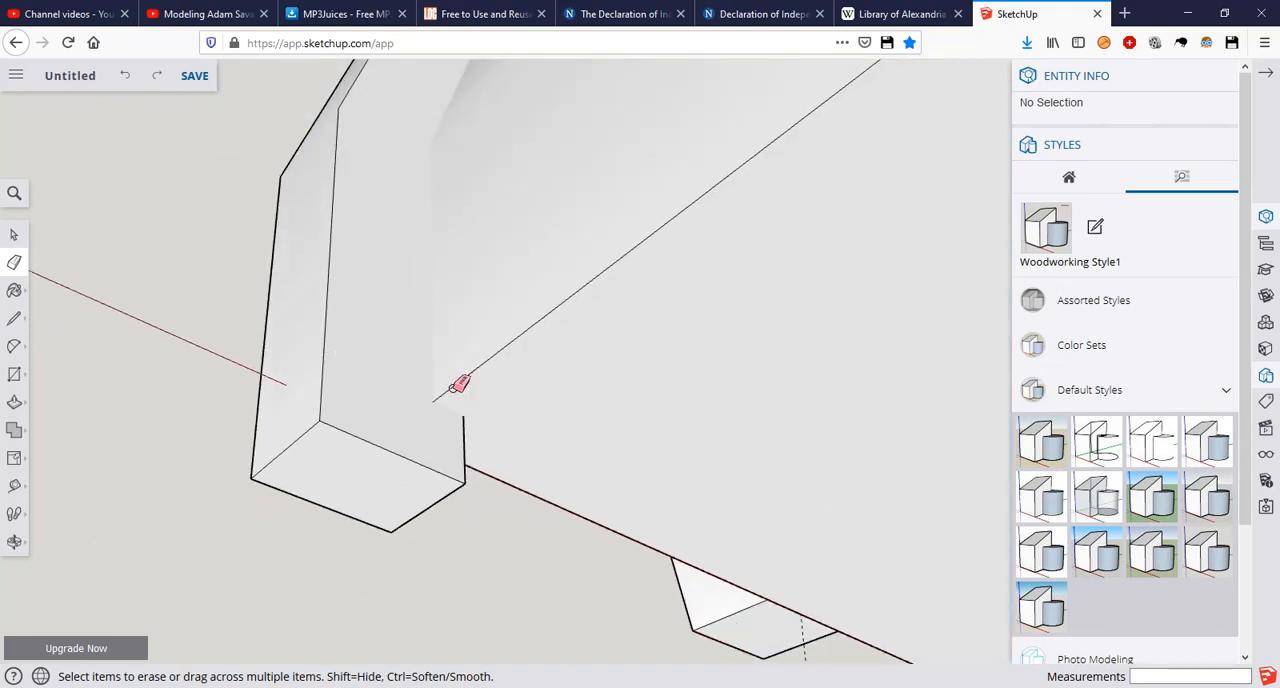
Step: Draw a 0.55 m line along the red axis across the trim foot's back face, from its inner edge at floor level to the outer edge
{"action": "key", "text": "l"}
{"action": "scroll", "coordinate": [450, 385], "scroll_direction": "up", "scroll_amount": 3}
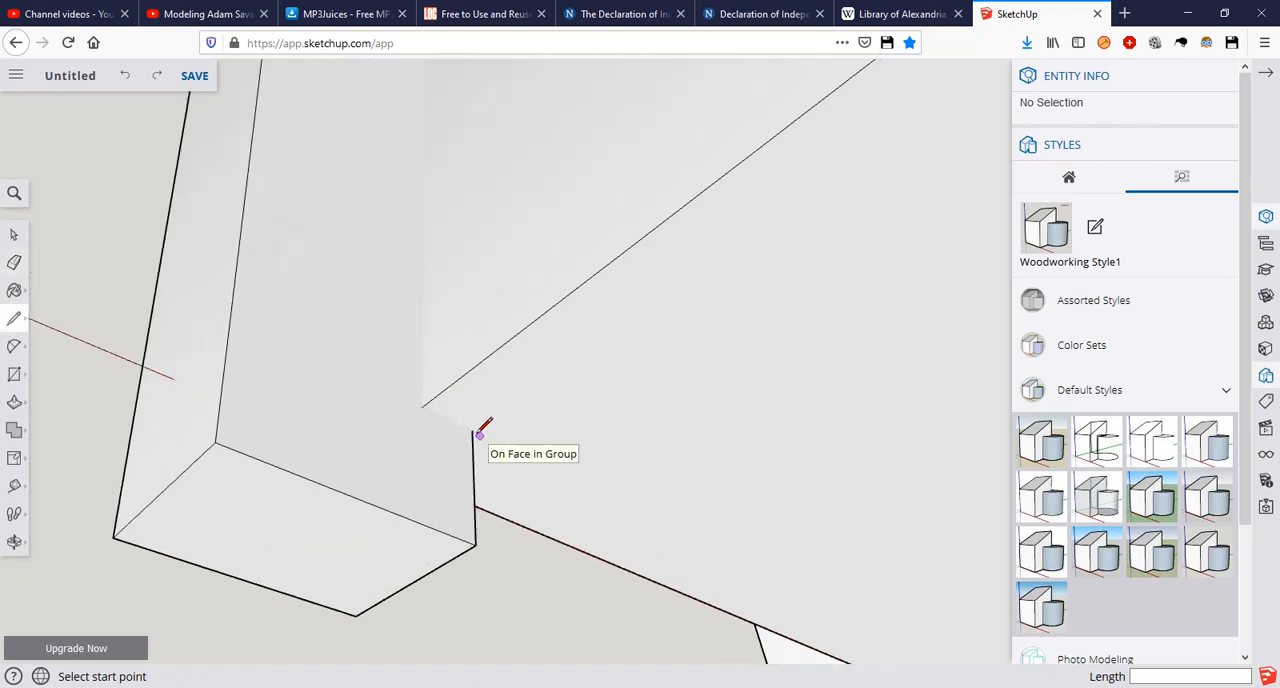
{"action": "left_click", "coordinate": [471, 430]}
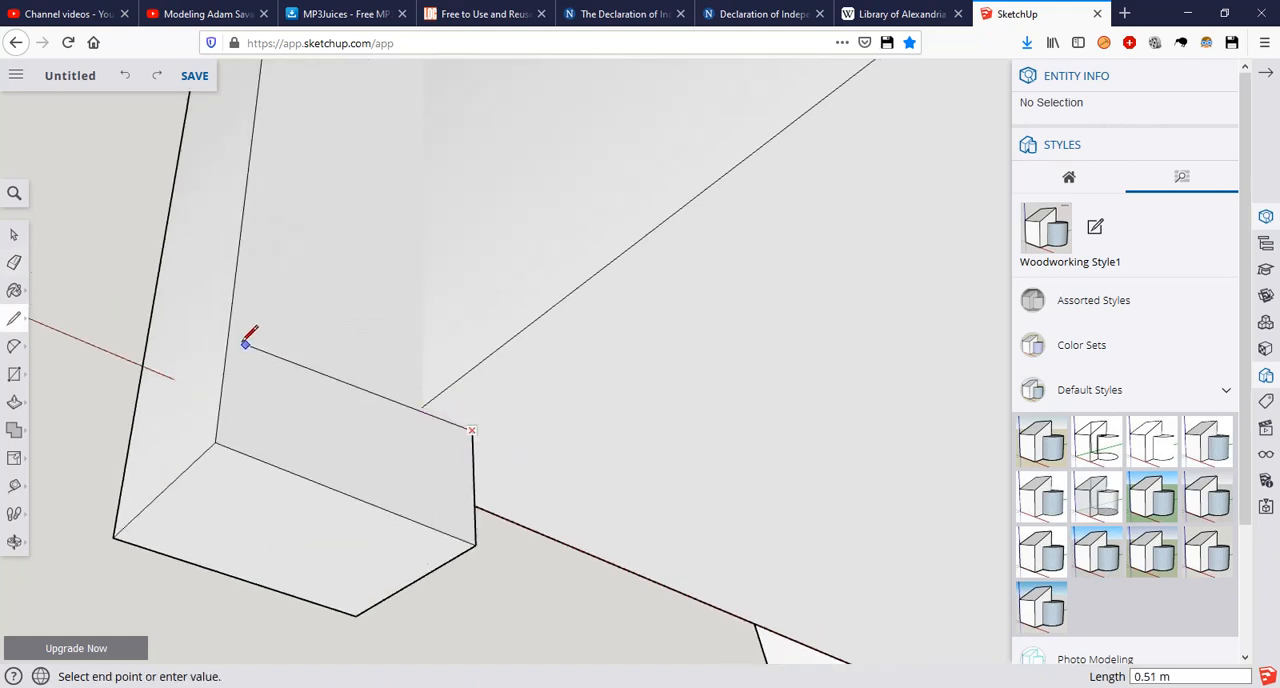
{"action": "key", "text": "Right"}
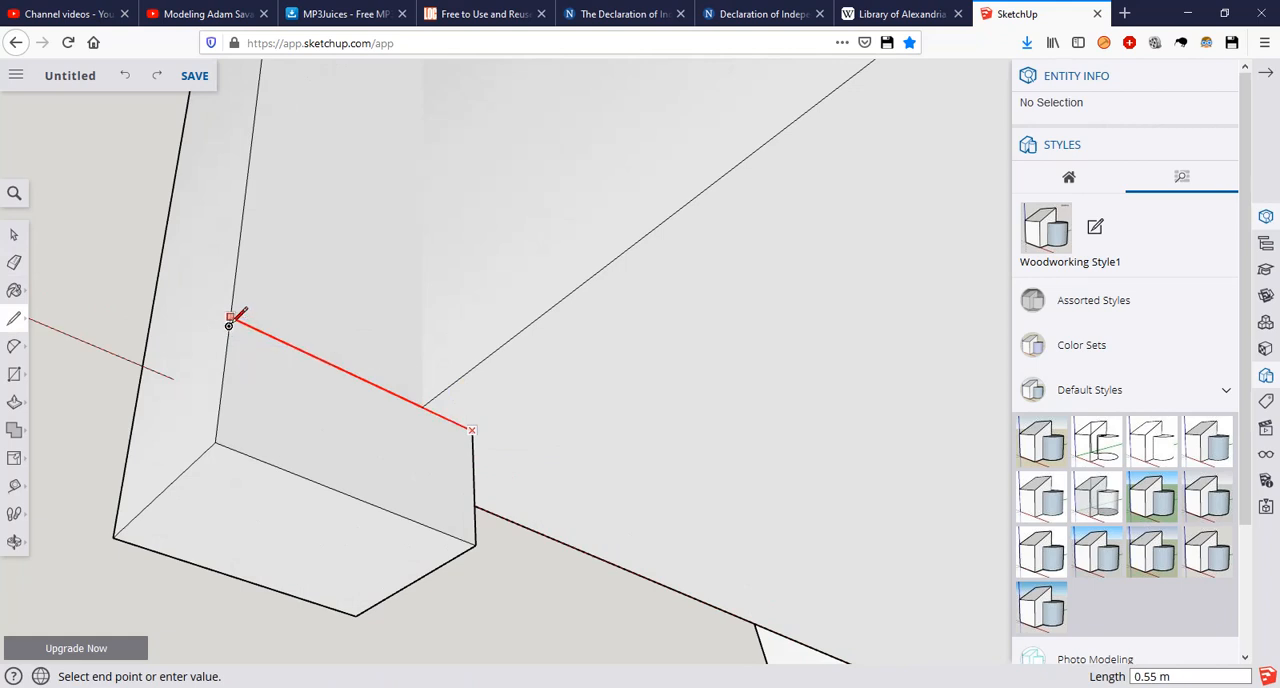
{"action": "left_click", "coordinate": [230, 318]}
Step: Continue the line around the trim's foot across its outer side face and 0.55 m along the red axis across its front face
{"action": "middle_click_drag", "start_coordinate": [237, 312], "coordinate": [378, 218]}
{"action": "left_click", "coordinate": [373, 182]}
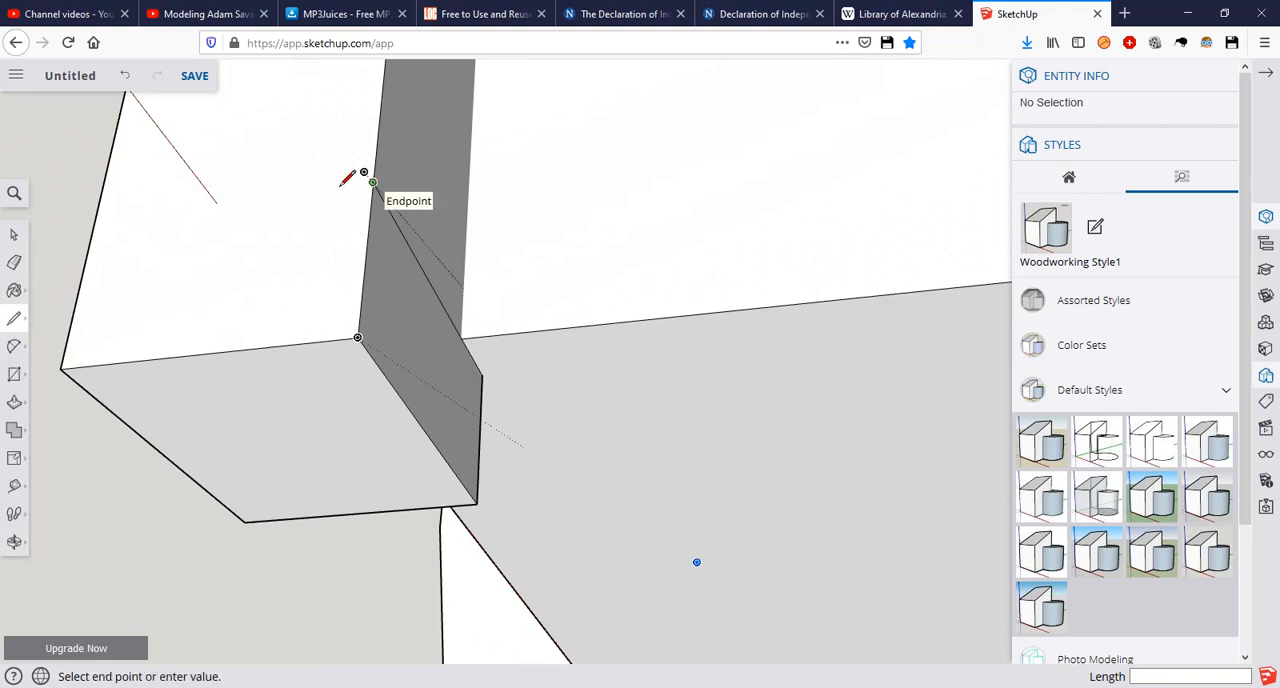
{"action": "left_click", "coordinate": [96, 217]}
{"action": "middle_click_drag", "start_coordinate": [106, 206], "coordinate": [633, 75]}
{"action": "left_click", "coordinate": [639, 99]}
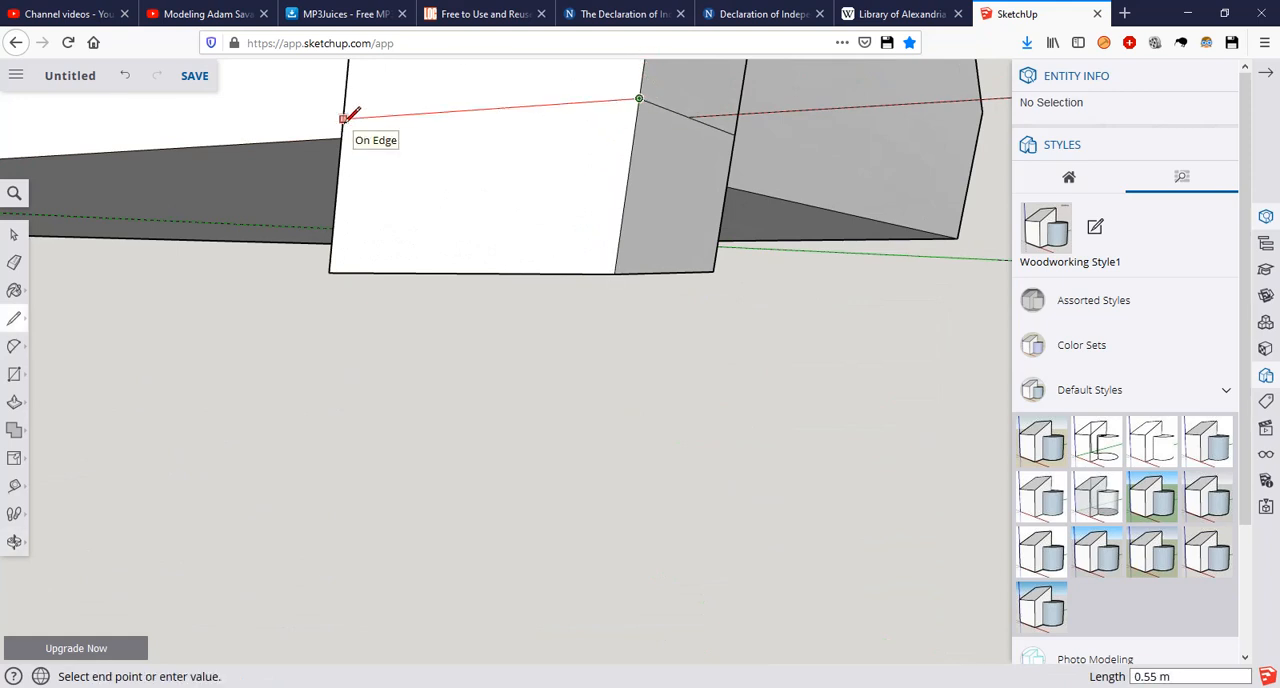
{"action": "left_click", "coordinate": [346, 117]}
Step: Close the floor-level line around the trim foot with 0.21 m and 0.26 m segments along the green axis across its inner side face
{"action": "middle_click_drag", "start_coordinate": [366, 114], "coordinate": [742, 199]}
{"action": "middle_click_drag", "start_coordinate": [576, 179], "coordinate": [544, 160]}
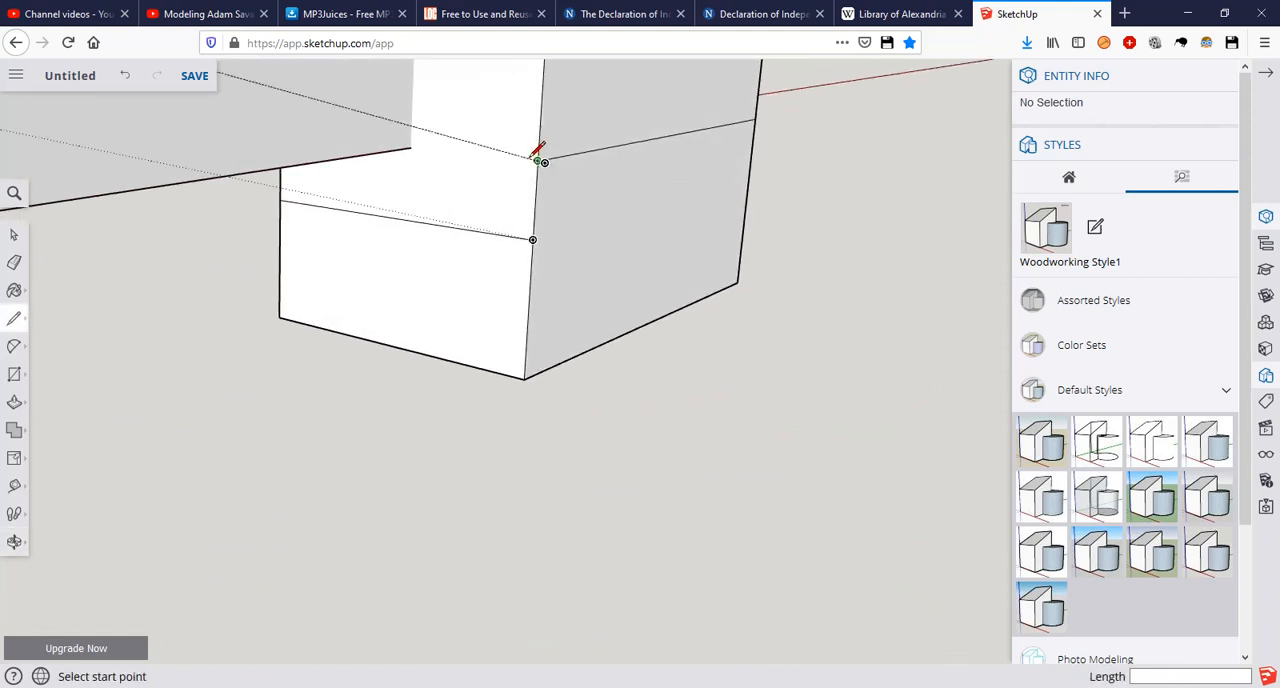
{"action": "left_click", "coordinate": [538, 160]}
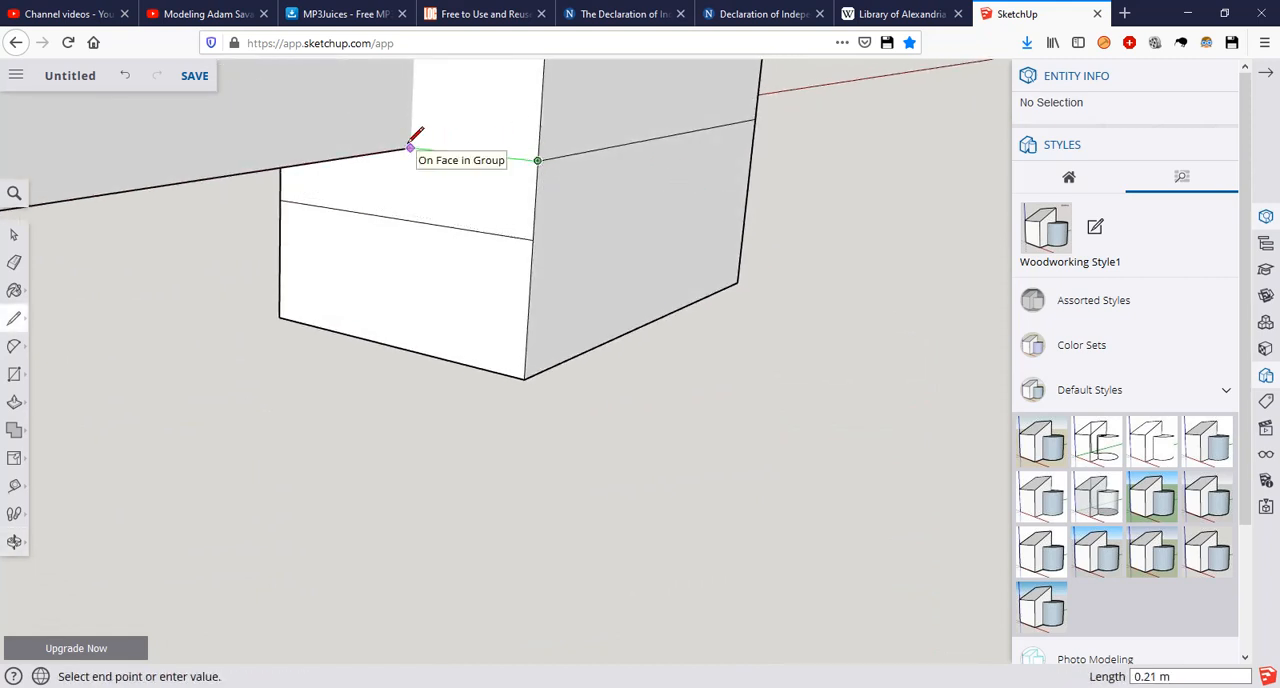
{"action": "middle_click_drag", "start_coordinate": [414, 134], "coordinate": [497, 84]}
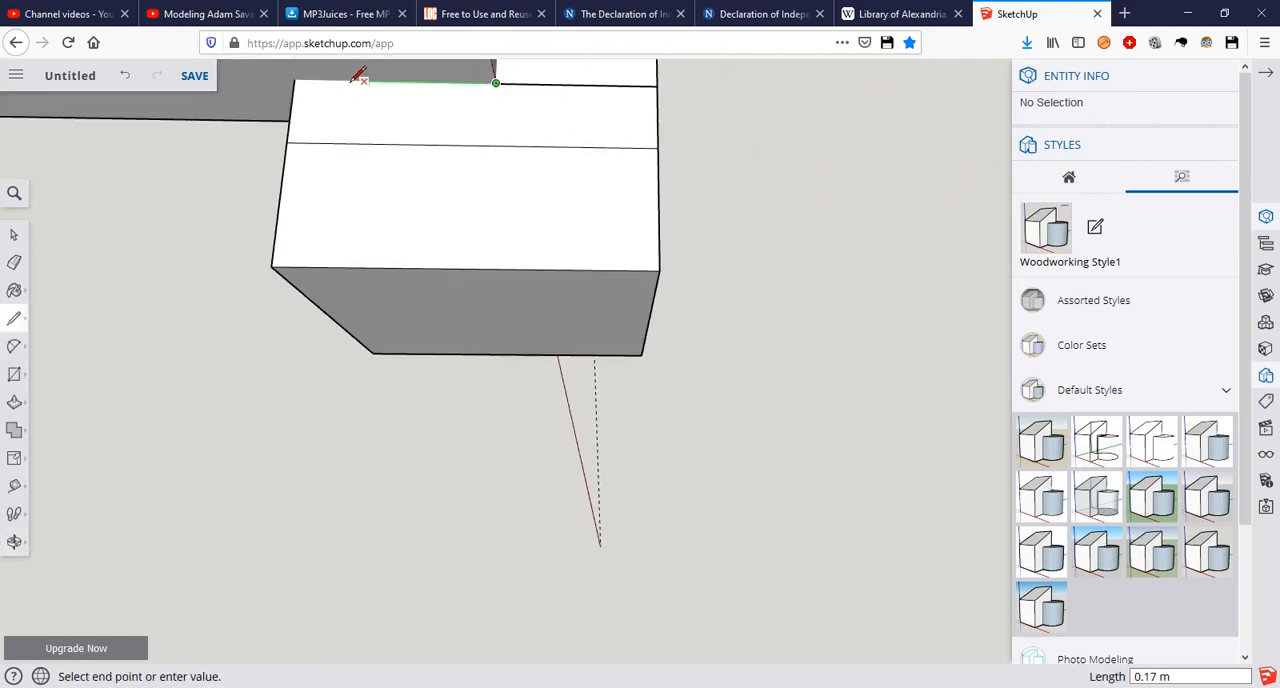
{"action": "left_click", "coordinate": [306, 79]}
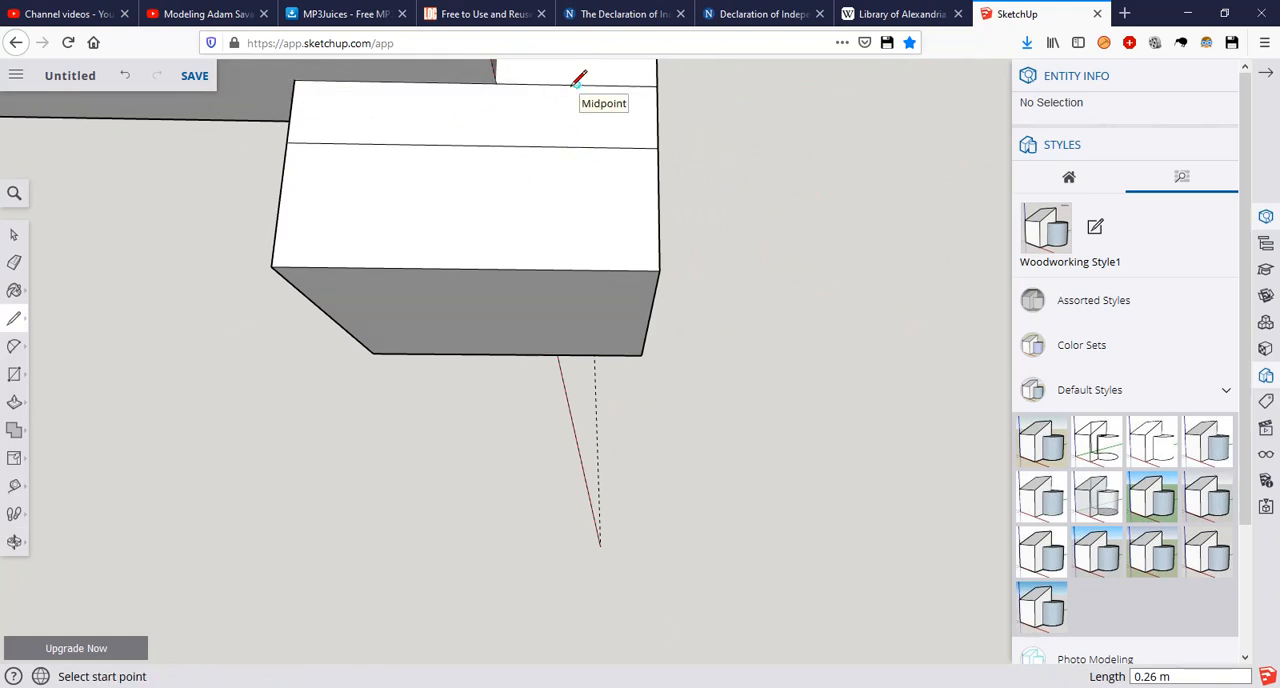
{"action": "left_click", "coordinate": [495, 82]}
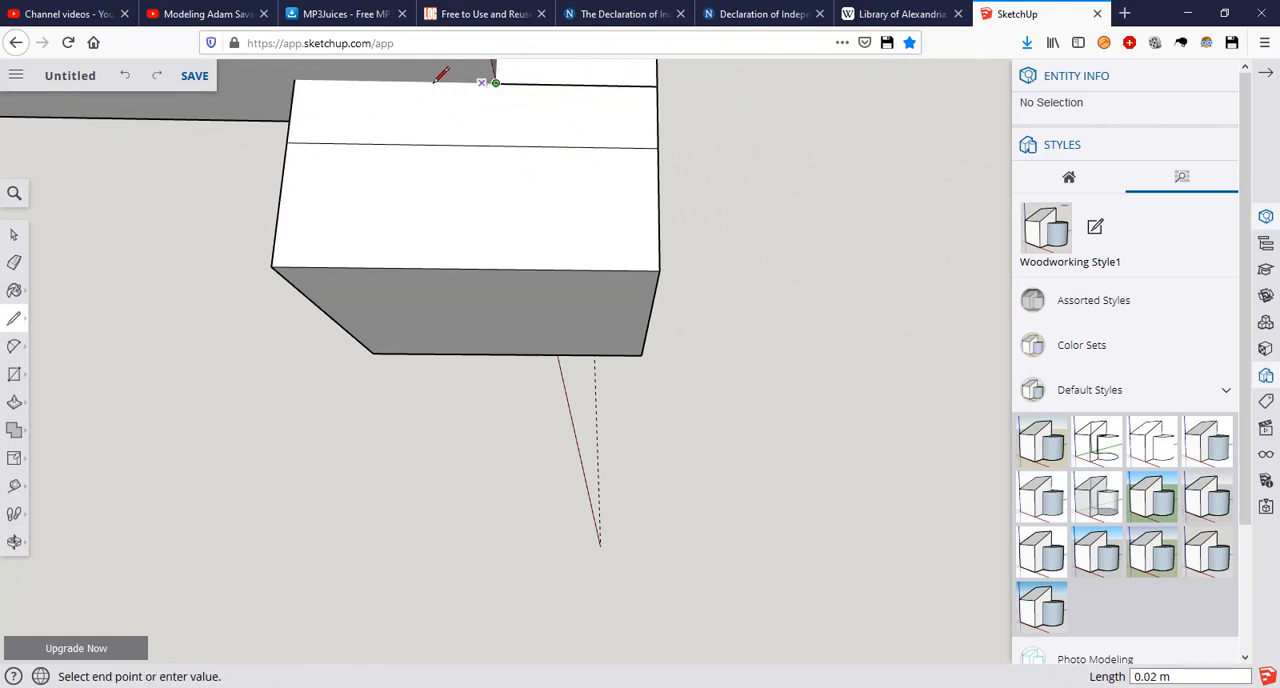
{"action": "left_click", "coordinate": [305, 79]}
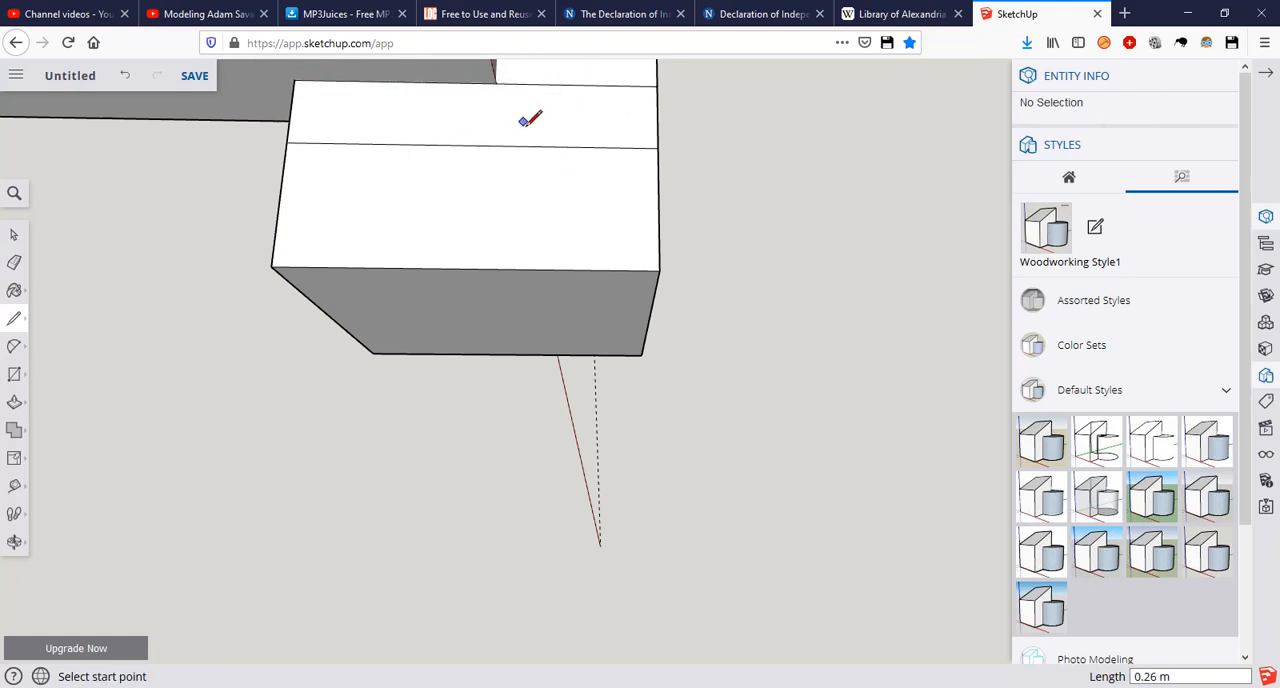
Step: Erase the part of the trim foot below the floor-level line, including the leftover corner edge
{"action": "key", "text": "e"}
{"action": "mouse_move", "coordinate": [520, 160]}
{"action": "middle_mouse_down"}
{"action": "mouse_move", "coordinate": [394, 244]}
{"action": "mouse_move", "coordinate": [527, 166]}
{"action": "middle_mouse_up"}
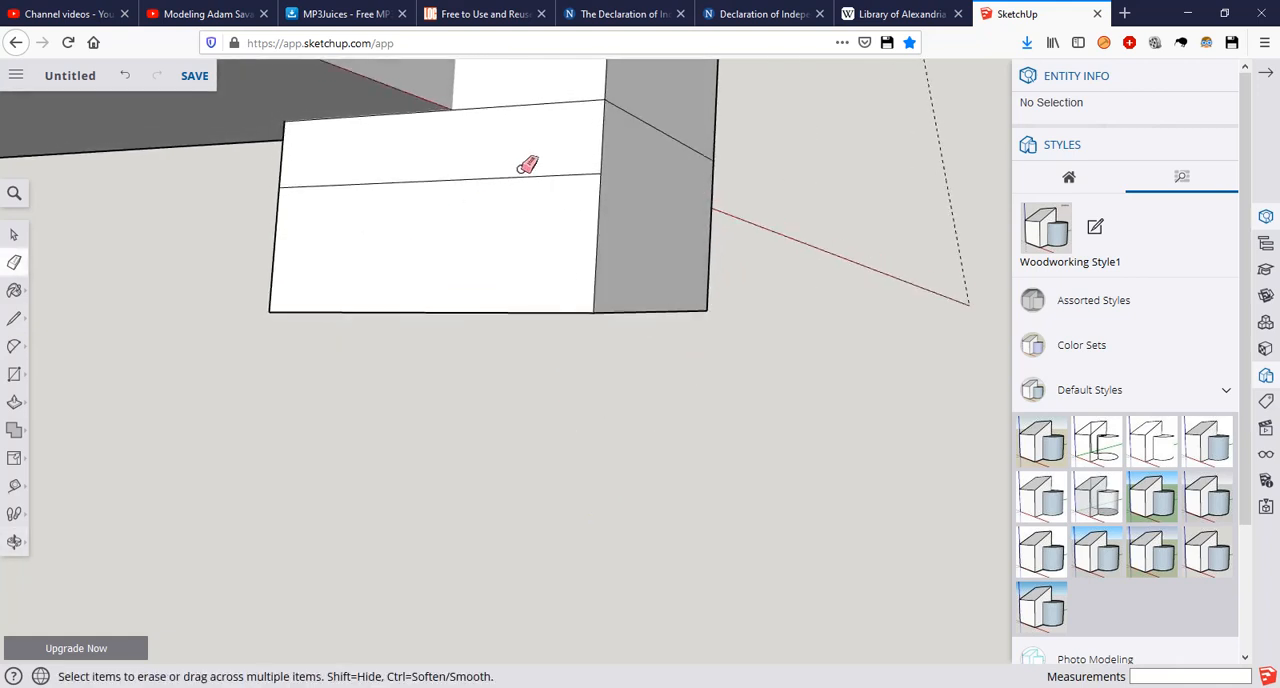
{"action": "mouse_move", "coordinate": [594, 212]}
{"action": "middle_mouse_down"}
{"action": "mouse_move", "coordinate": [437, 246]}
{"action": "mouse_move", "coordinate": [486, 257]}
{"action": "middle_mouse_up"}
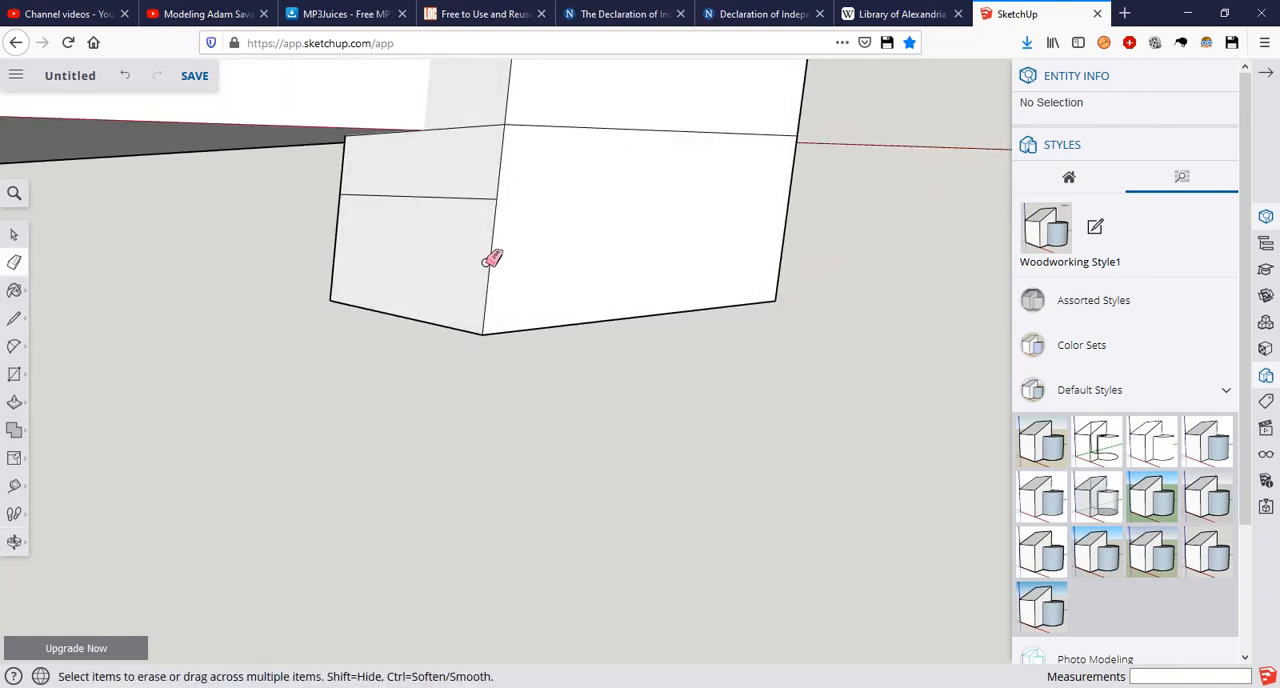
{"action": "left_click_drag", "start_coordinate": [480, 200], "coordinate": [500, 170]}
{"action": "left_click", "coordinate": [506, 166]}
{"action": "mouse_move", "coordinate": [362, 208]}
{"action": "left_mouse_down"}
{"action": "mouse_move", "coordinate": [363, 240]}
{"action": "mouse_move", "coordinate": [406, 309]}
{"action": "mouse_move", "coordinate": [484, 306]}
{"action": "left_mouse_up"}
{"action": "left_click", "coordinate": [594, 320]}
{"action": "mouse_move", "coordinate": [600, 266]}
{"action": "left_mouse_down"}
{"action": "mouse_move", "coordinate": [617, 280]}
{"action": "mouse_move", "coordinate": [740, 266]}
{"action": "left_mouse_up"}
{"action": "left_click_drag", "start_coordinate": [800, 205], "coordinate": [770, 207]}
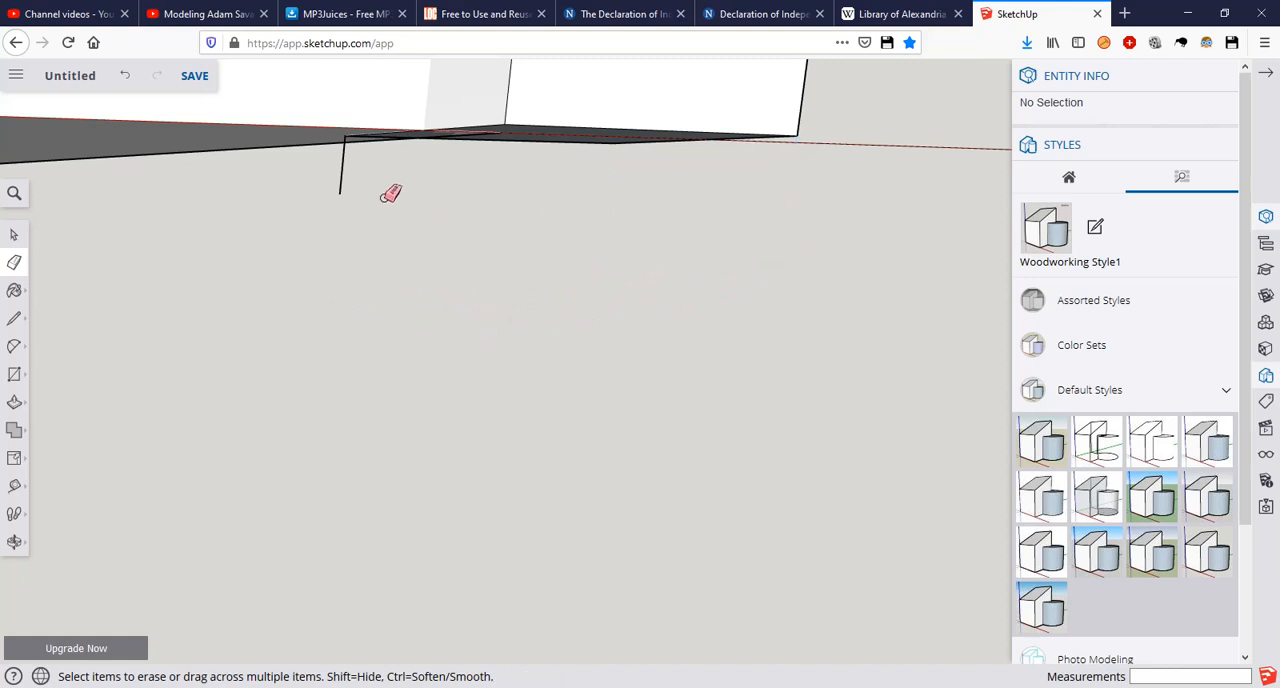
{"action": "left_click_drag", "start_coordinate": [362, 180], "coordinate": [348, 175]}
Step: Try to cut the arch trim's other foot at floor level with a horizontal 0.55 m by 0.47 m rectangle
{"action": "mouse_move", "coordinate": [495, 204]}
{"action": "middle_mouse_down"}
{"action": "mouse_move", "coordinate": [474, 83]}
{"action": "mouse_move", "coordinate": [287, 57]}
{"action": "middle_mouse_up"}
{"action": "mouse_move", "coordinate": [600, 186]}
{"action": "middle_mouse_down"}
{"action": "mouse_move", "coordinate": [354, 134]}
{"action": "mouse_move", "coordinate": [323, 140]}
{"action": "mouse_move", "coordinate": [471, 224]}
{"action": "mouse_move", "coordinate": [486, 191]}
{"action": "middle_mouse_up"}
{"action": "scroll", "coordinate": [486, 206], "scroll_direction": "down", "scroll_amount": 5}
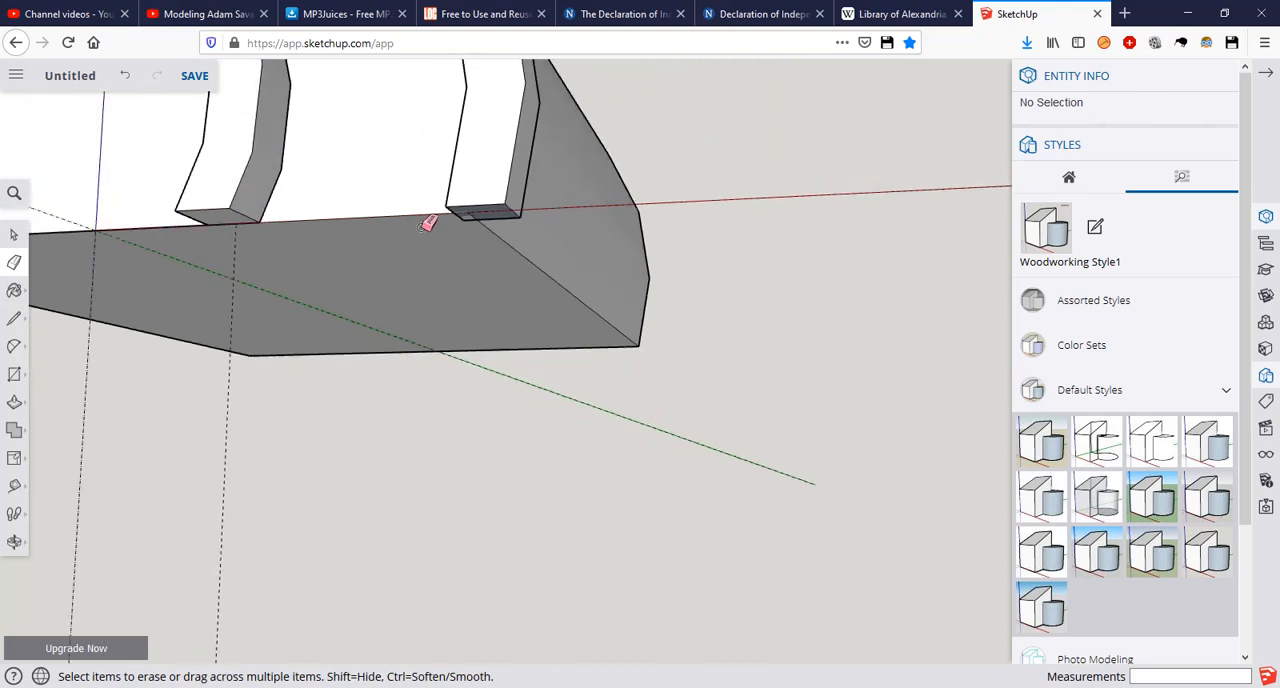
{"action": "mouse_move", "coordinate": [336, 242]}
{"action": "middle_mouse_down"}
{"action": "mouse_move", "coordinate": [903, 297]}
{"action": "mouse_move", "coordinate": [340, 263]}
{"action": "mouse_move", "coordinate": [266, 220]}
{"action": "mouse_move", "coordinate": [394, 320]}
{"action": "middle_mouse_up"}
{"action": "scroll", "coordinate": [394, 320], "scroll_direction": "up", "scroll_amount": 6}
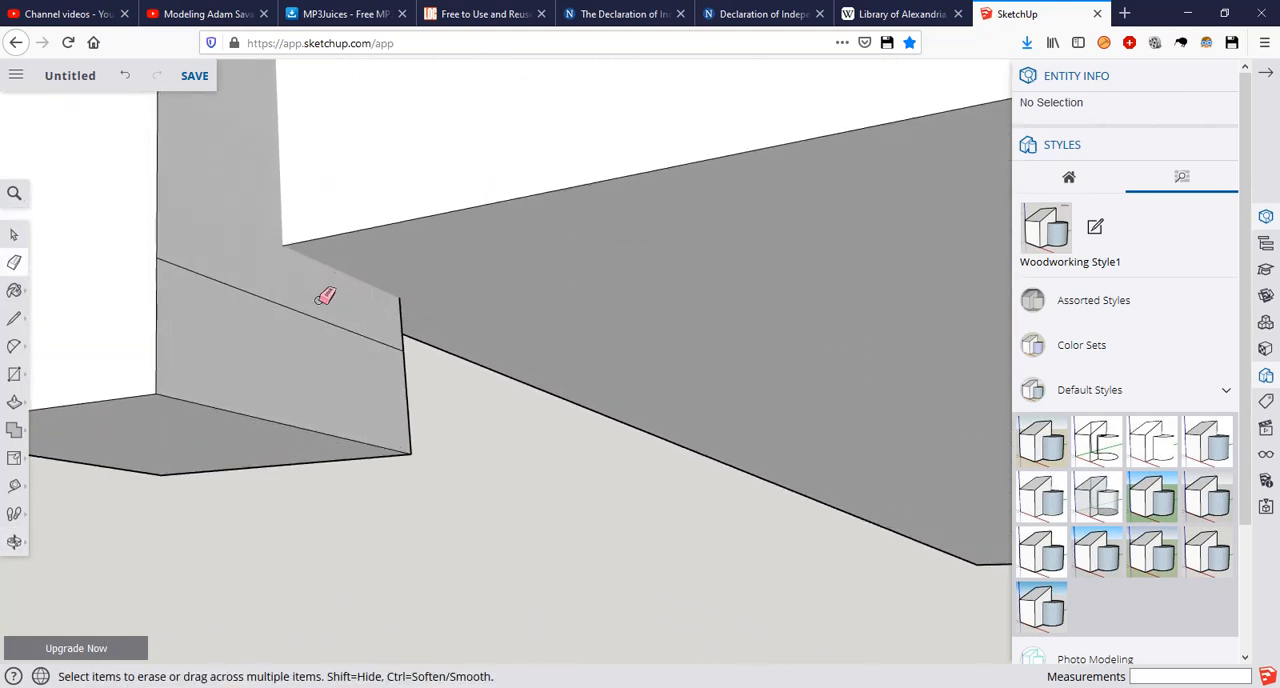
{"action": "key", "text": "l"}
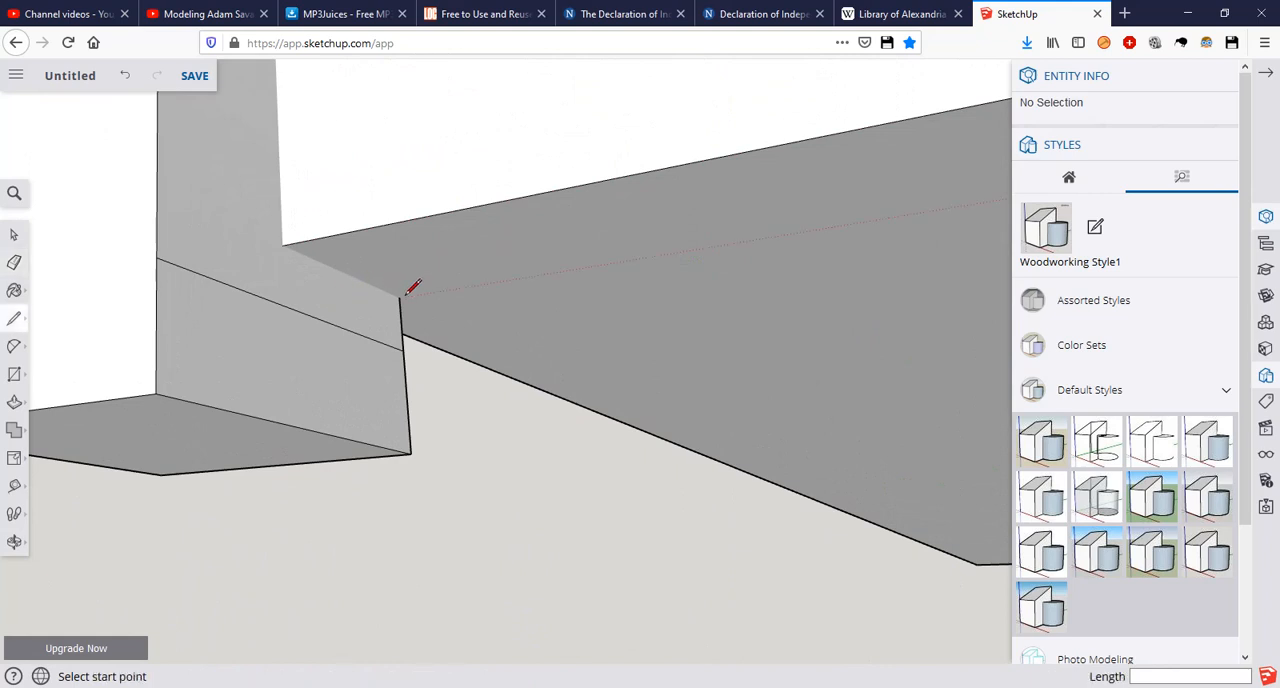
{"action": "key", "text": "r"}
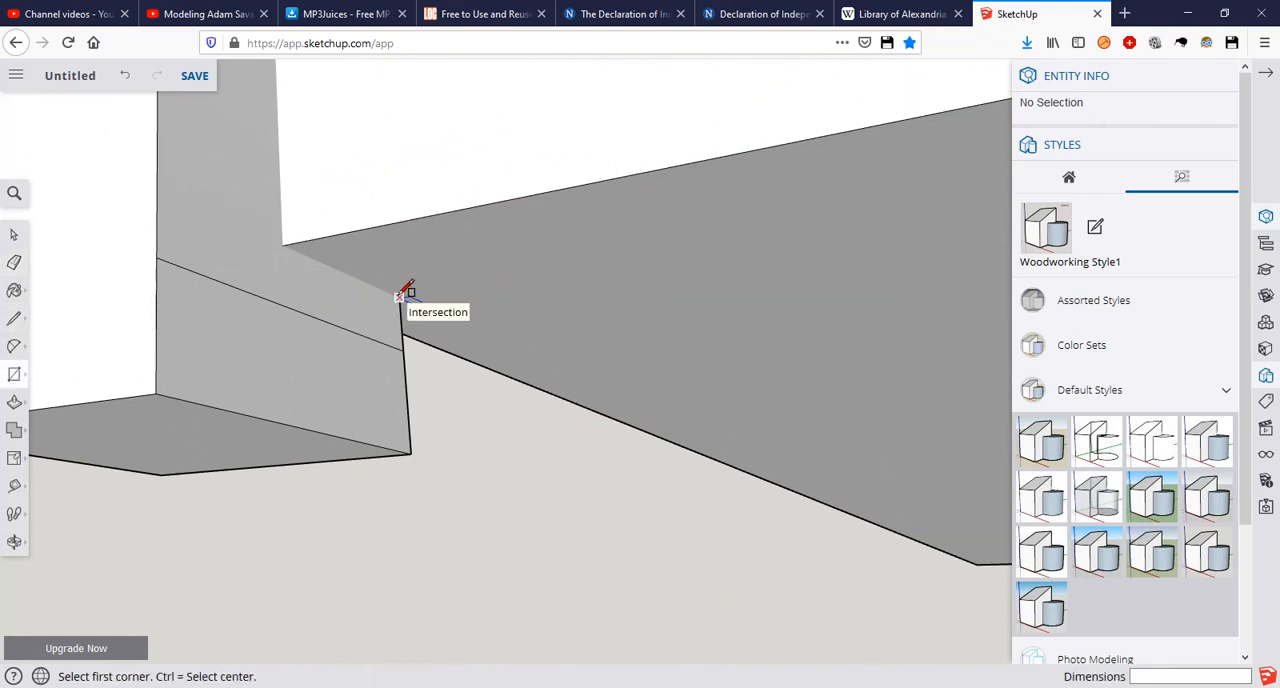
{"action": "left_click", "coordinate": [399, 297]}
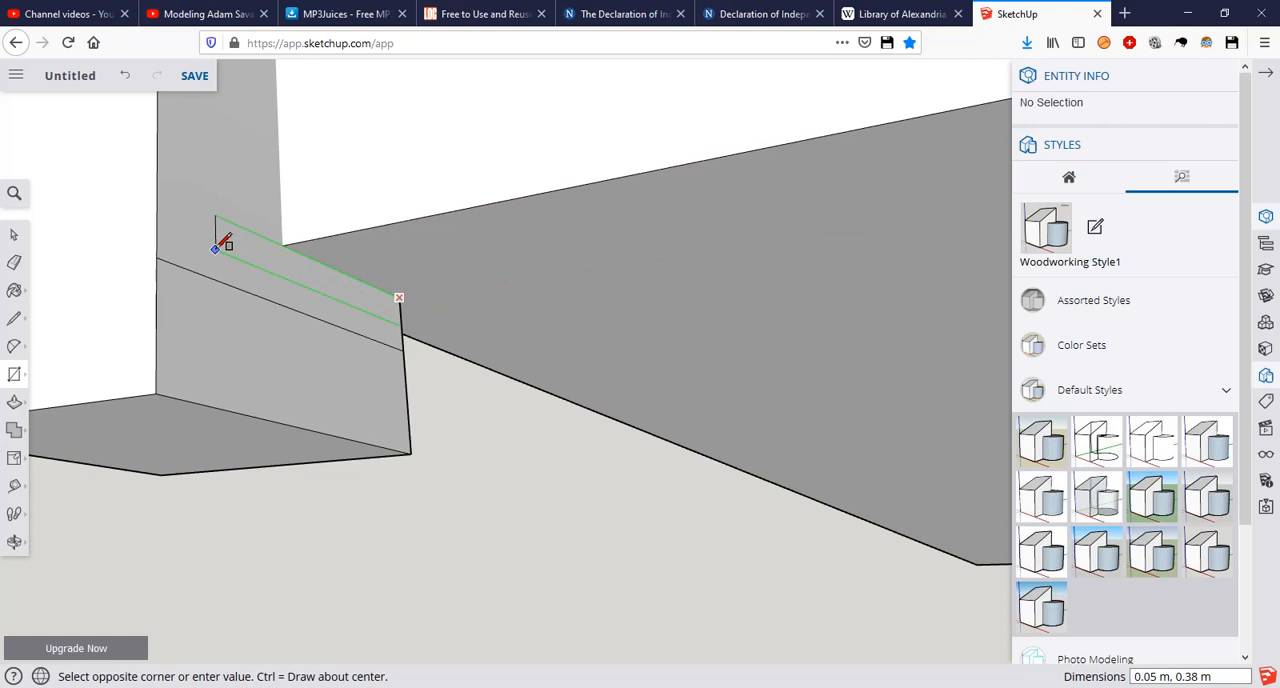
{"action": "middle_click_drag", "start_coordinate": [214, 240], "coordinate": [365, 288]}
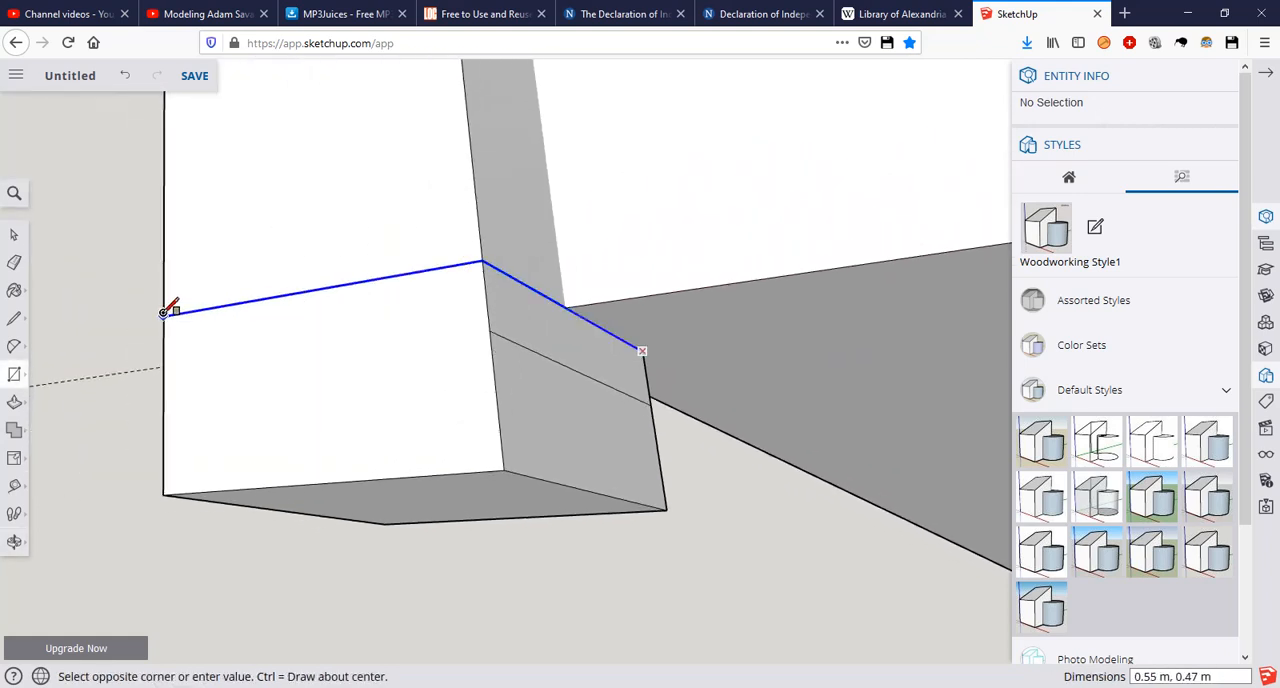
{"action": "key", "text": "Escape"}
{"action": "middle_click_drag", "start_coordinate": [229, 334], "coordinate": [769, 174]}
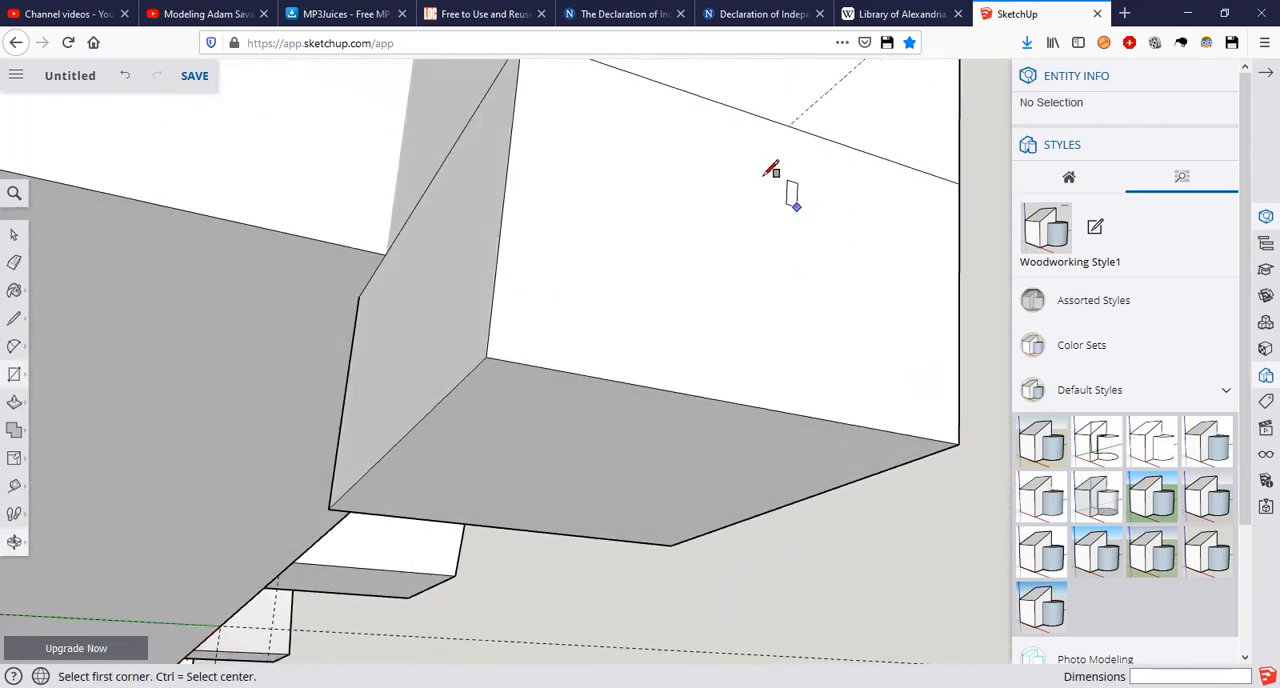
Step: Try to erase the other foot's lower edges below the rectangle, and undo the erasure of its front corner edge
{"action": "scroll", "coordinate": [760, 218], "scroll_direction": "down", "scroll_amount": 5}
{"action": "middle_click_drag", "start_coordinate": [757, 223], "coordinate": [662, 297]}
{"action": "key", "text": "e"}
{"action": "mouse_move", "coordinate": [689, 274]}
{"action": "left_mouse_down"}
{"action": "mouse_move", "coordinate": [797, 254]}
{"action": "mouse_move", "coordinate": [778, 262]}
{"action": "left_mouse_up"}
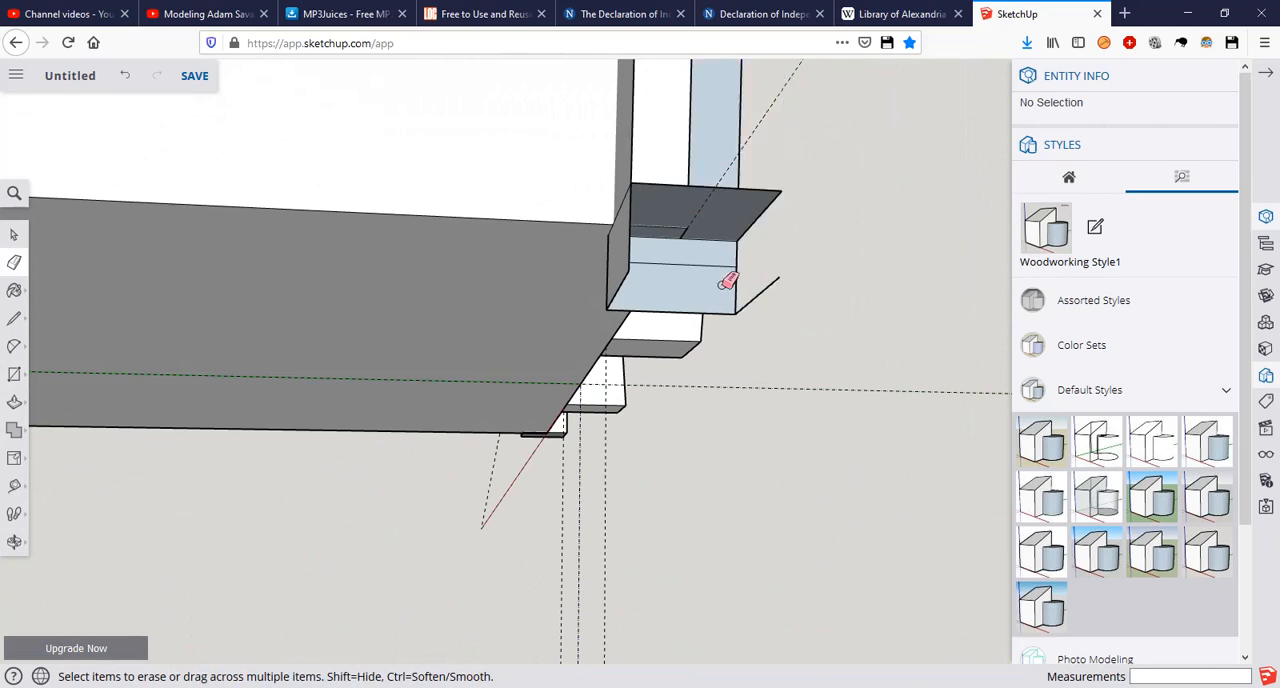
{"action": "middle_click_drag", "start_coordinate": [790, 260], "coordinate": [557, 337]}
{"action": "mouse_move", "coordinate": [380, 380]}
{"action": "middle_mouse_down"}
{"action": "mouse_move", "coordinate": [601, 237]}
{"action": "mouse_move", "coordinate": [509, 294]}
{"action": "mouse_move", "coordinate": [477, 346]}
{"action": "middle_mouse_up"}
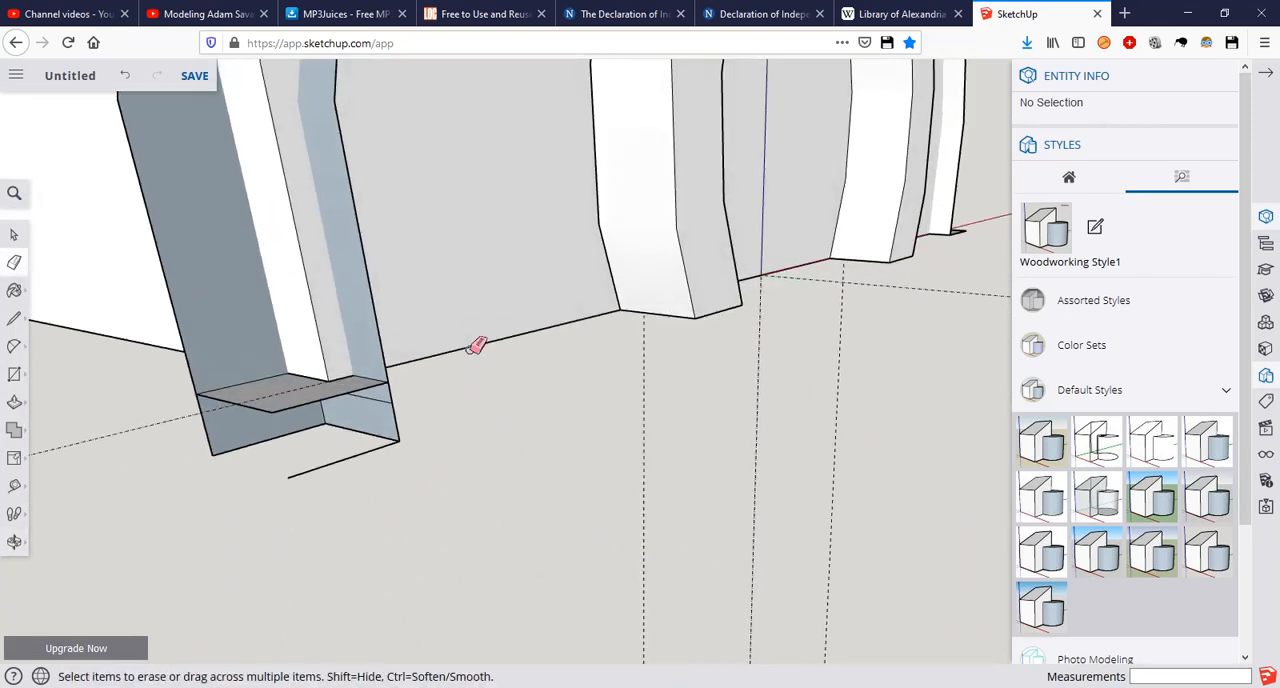
{"action": "scroll", "coordinate": [424, 384], "scroll_direction": "up", "scroll_amount": 2}
{"action": "mouse_move", "coordinate": [378, 418]}
{"action": "middle_mouse_down"}
{"action": "mouse_move", "coordinate": [486, 374]}
{"action": "mouse_move", "coordinate": [397, 444]}
{"action": "middle_mouse_up"}
{"action": "left_click", "coordinate": [357, 484]}
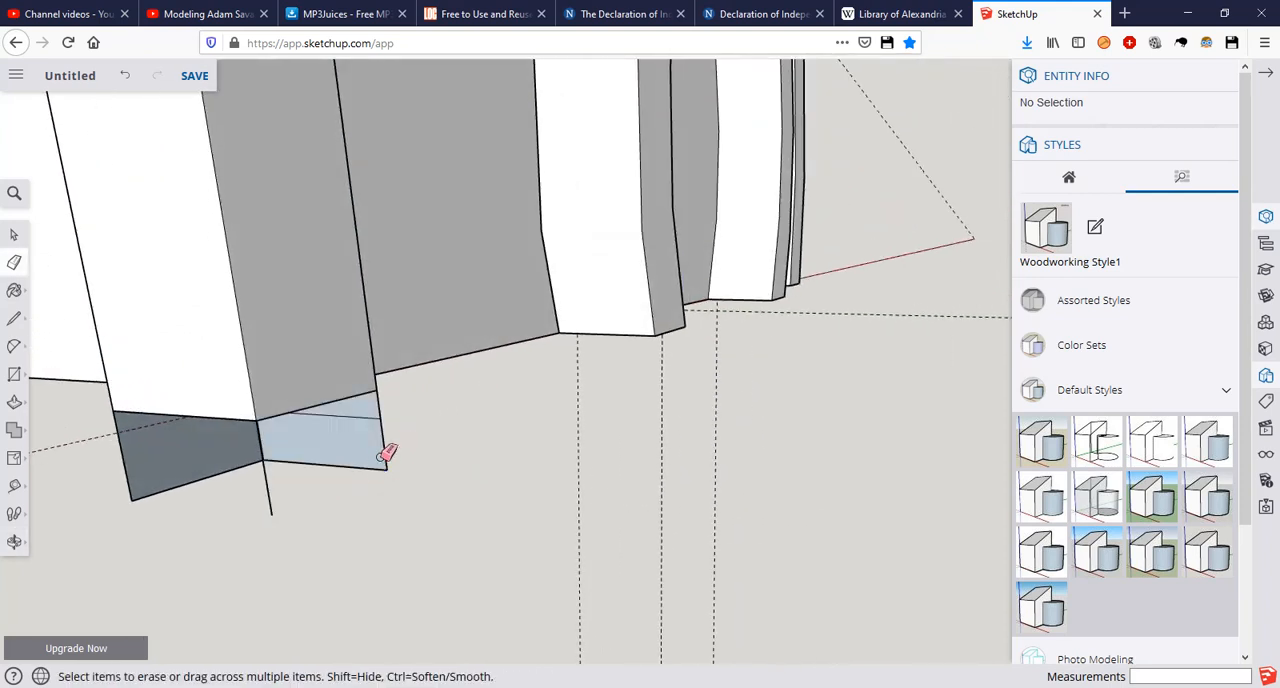
{"action": "left_click", "coordinate": [269, 495]}
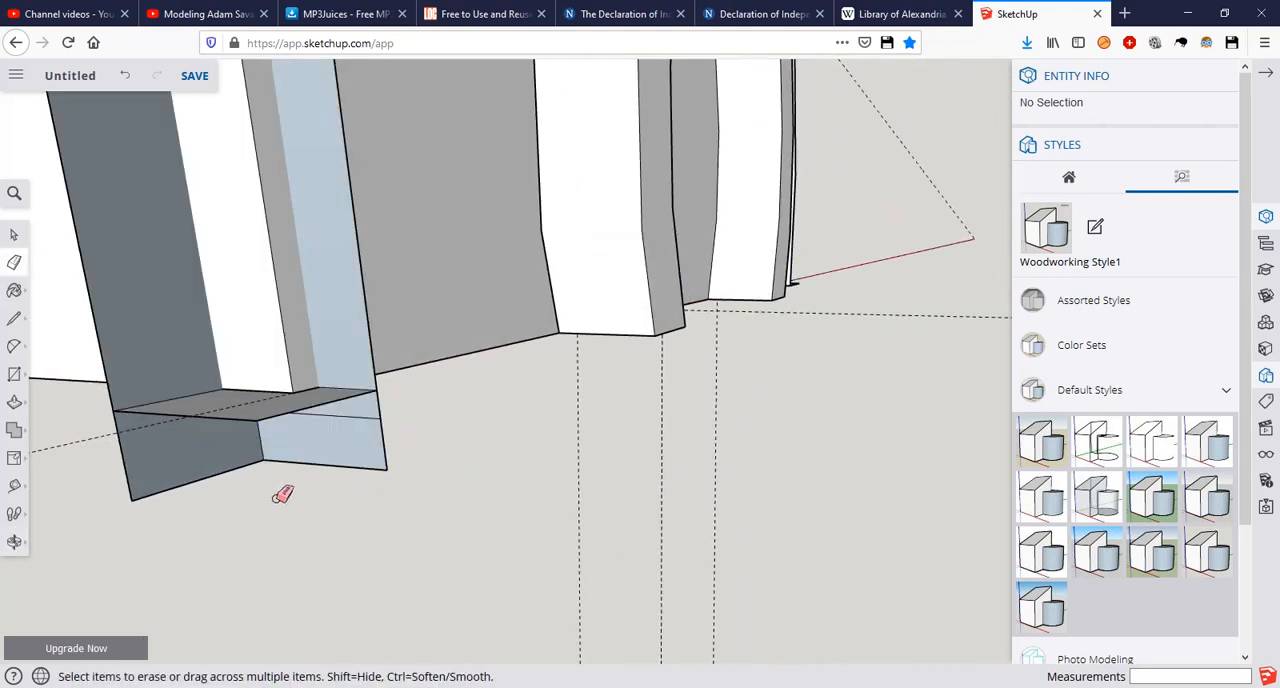
{"action": "key", "text": "ctrl+z"}
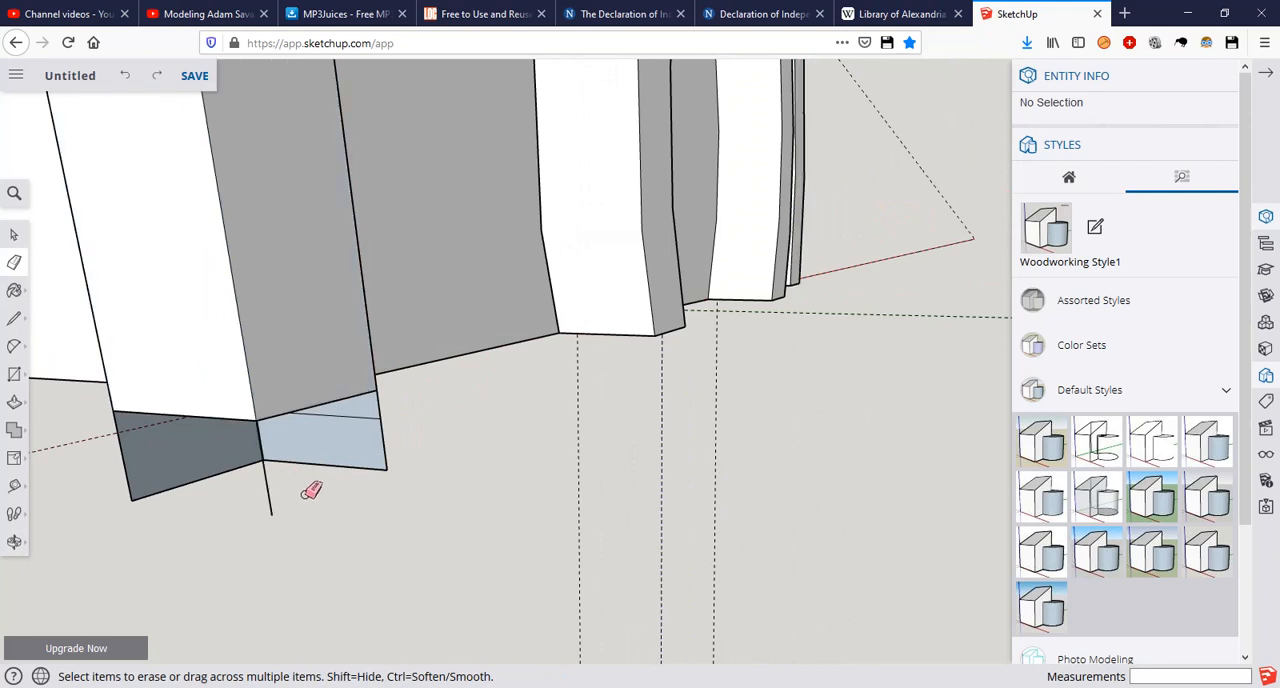
Step: Try to erase the outer and bottom edges of the foot's remaining faces below the rectangle, undoing and redoing erasures
{"action": "left_click", "coordinate": [386, 455]}
{"action": "left_click", "coordinate": [366, 467]}
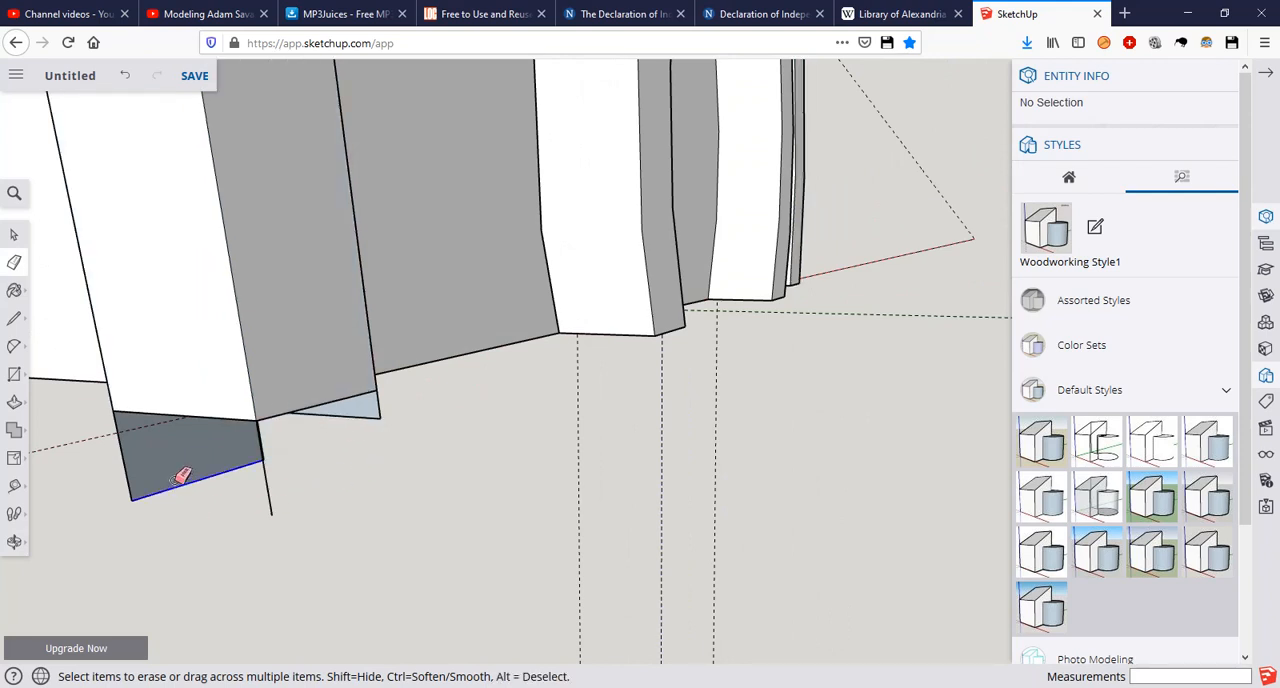
{"action": "left_click", "coordinate": [181, 480]}
{"action": "left_click", "coordinate": [129, 449]}
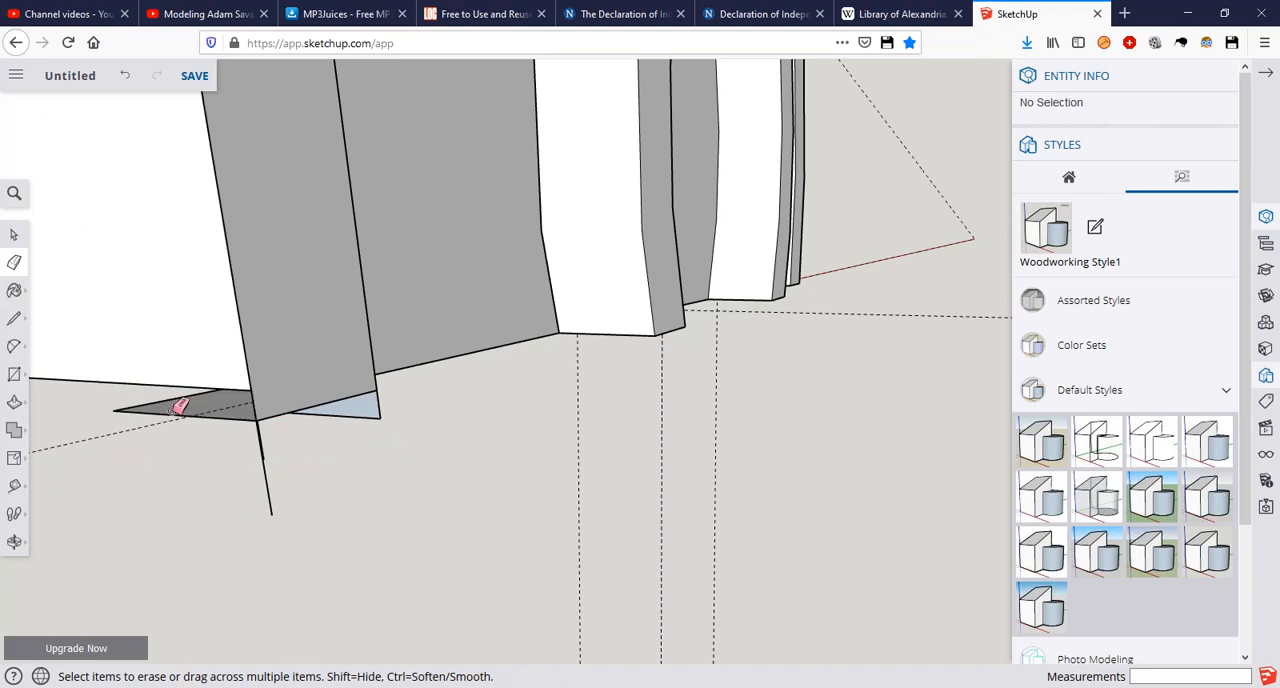
{"action": "key", "text": "ctrl+z"}
{"action": "key", "text": "ctrl+z"}
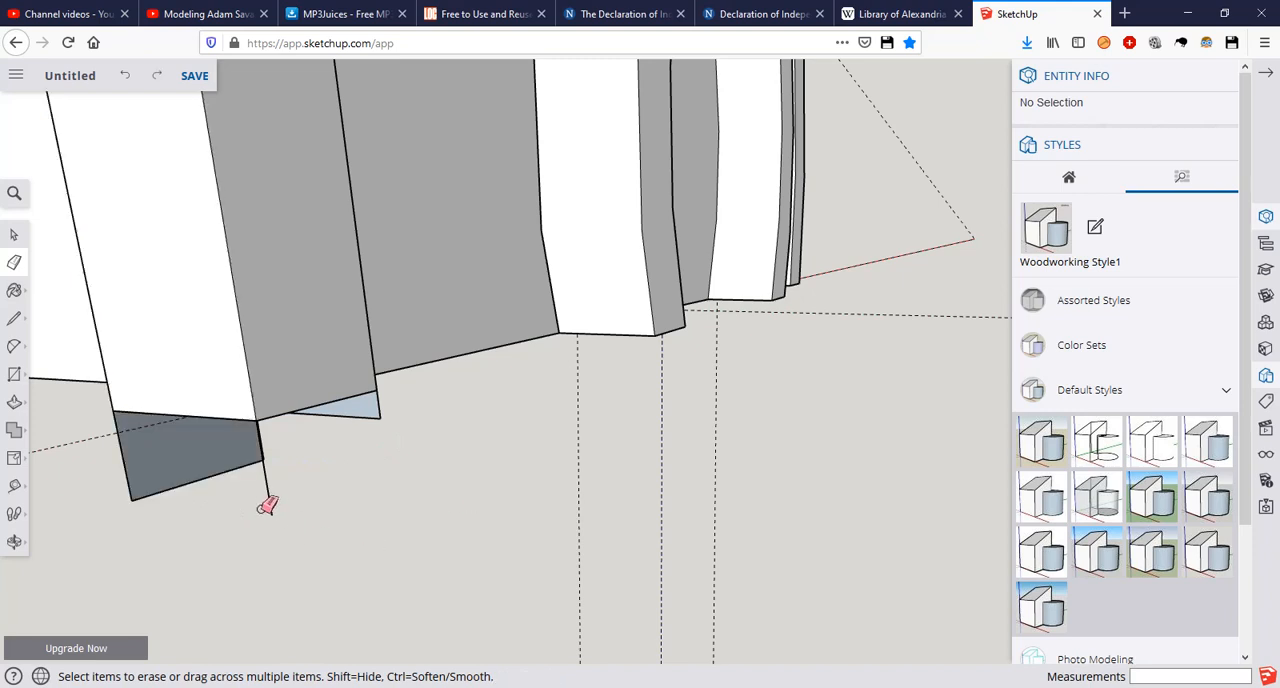
{"action": "key", "text": "ctrl+y"}
Step: Try to erase the remaining edges hanging below the rectangle at the trim's foot
{"action": "mouse_move", "coordinate": [197, 509]}
{"action": "middle_mouse_down"}
{"action": "mouse_move", "coordinate": [329, 449]}
{"action": "mouse_move", "coordinate": [329, 489]}
{"action": "mouse_move", "coordinate": [280, 440]}
{"action": "mouse_move", "coordinate": [89, 420]}
{"action": "mouse_move", "coordinate": [120, 377]}
{"action": "middle_mouse_up"}
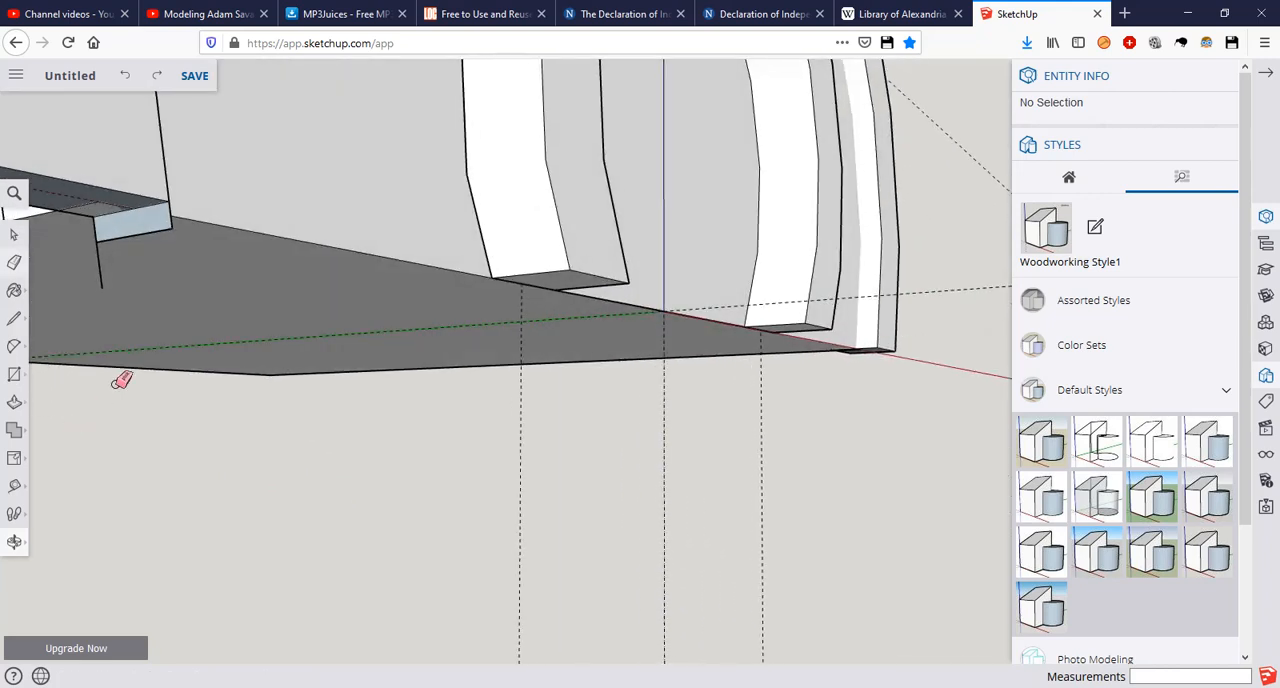
{"action": "left_click", "coordinate": [152, 229]}
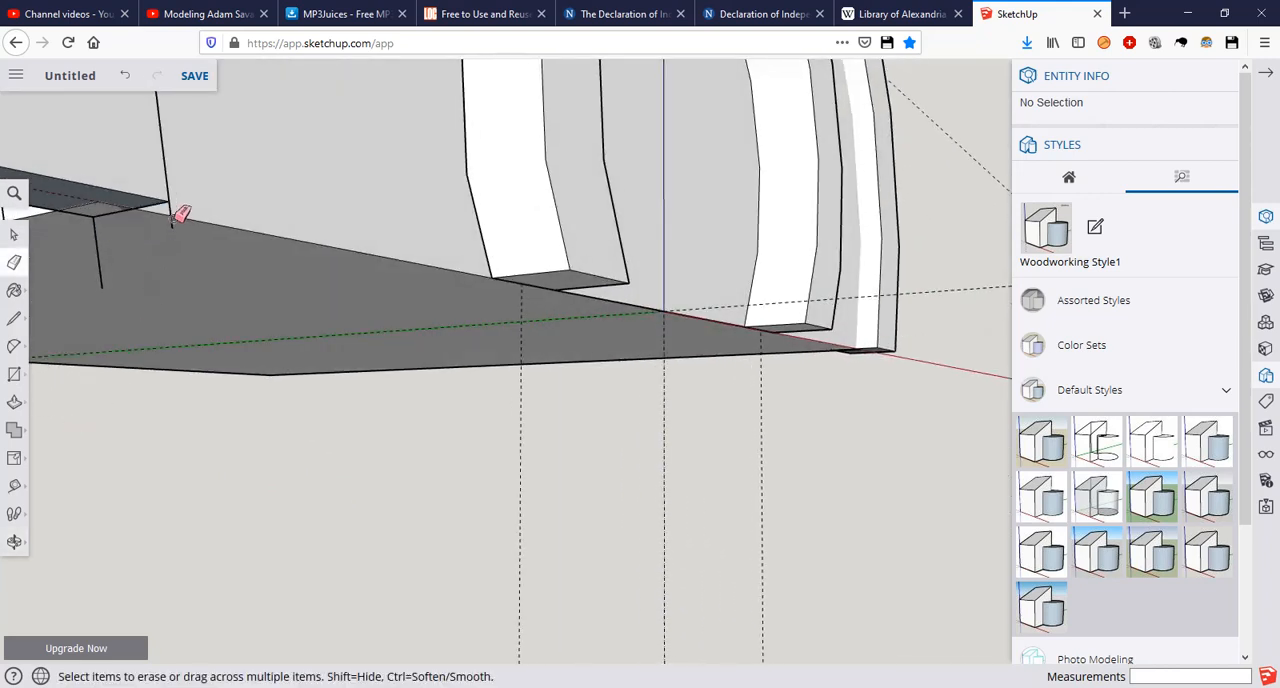
{"action": "left_click", "coordinate": [180, 208]}
{"action": "mouse_move", "coordinate": [180, 193]}
{"action": "middle_mouse_down"}
{"action": "mouse_move", "coordinate": [163, 229]}
{"action": "mouse_move", "coordinate": [83, 237]}
{"action": "mouse_move", "coordinate": [280, 190]}
{"action": "mouse_move", "coordinate": [143, 260]}
{"action": "mouse_move", "coordinate": [200, 245]}
{"action": "middle_mouse_up"}
{"action": "scroll", "coordinate": [229, 234], "scroll_direction": "up", "scroll_amount": 5}
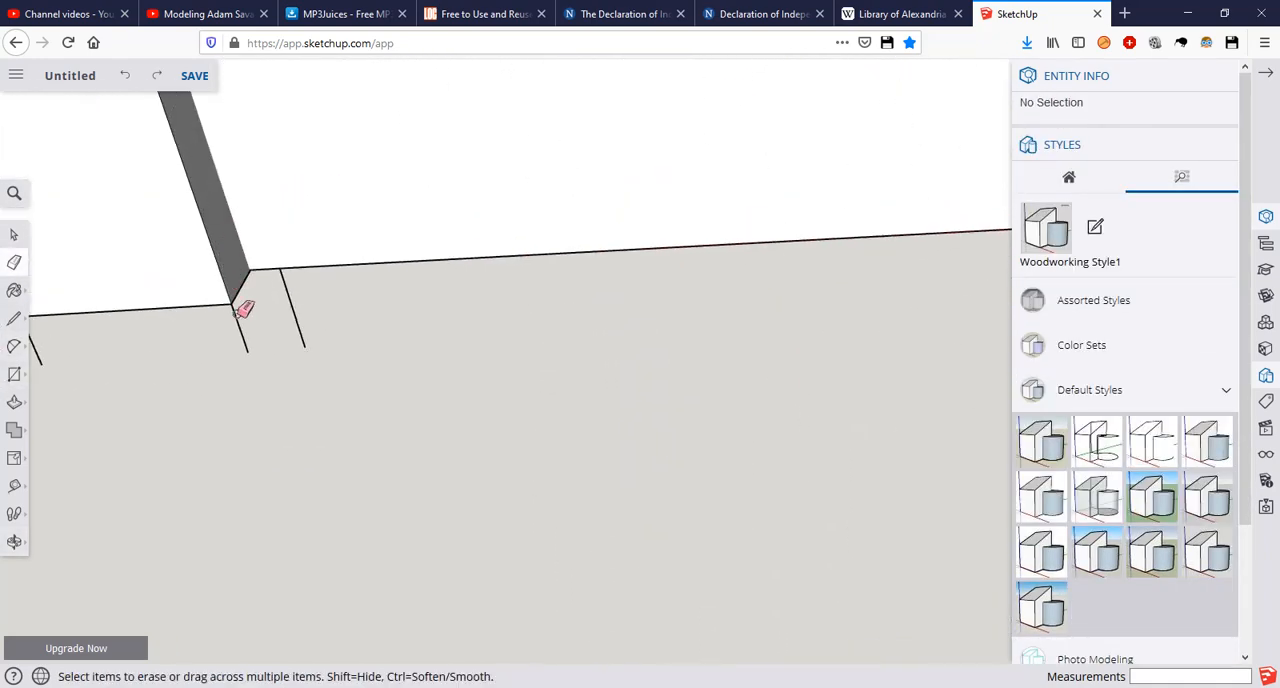
{"action": "left_click", "coordinate": [242, 331]}
Step: Undo the edge erasures and the floor-level rectangle on this foot
{"action": "key", "text": "ctrl+z"}
{"action": "key", "text": "ctrl+z"}
{"action": "key", "text": "ctrl+z"}
{"action": "key", "text": "ctrl+z"}
{"action": "key", "text": "ctrl+z"}
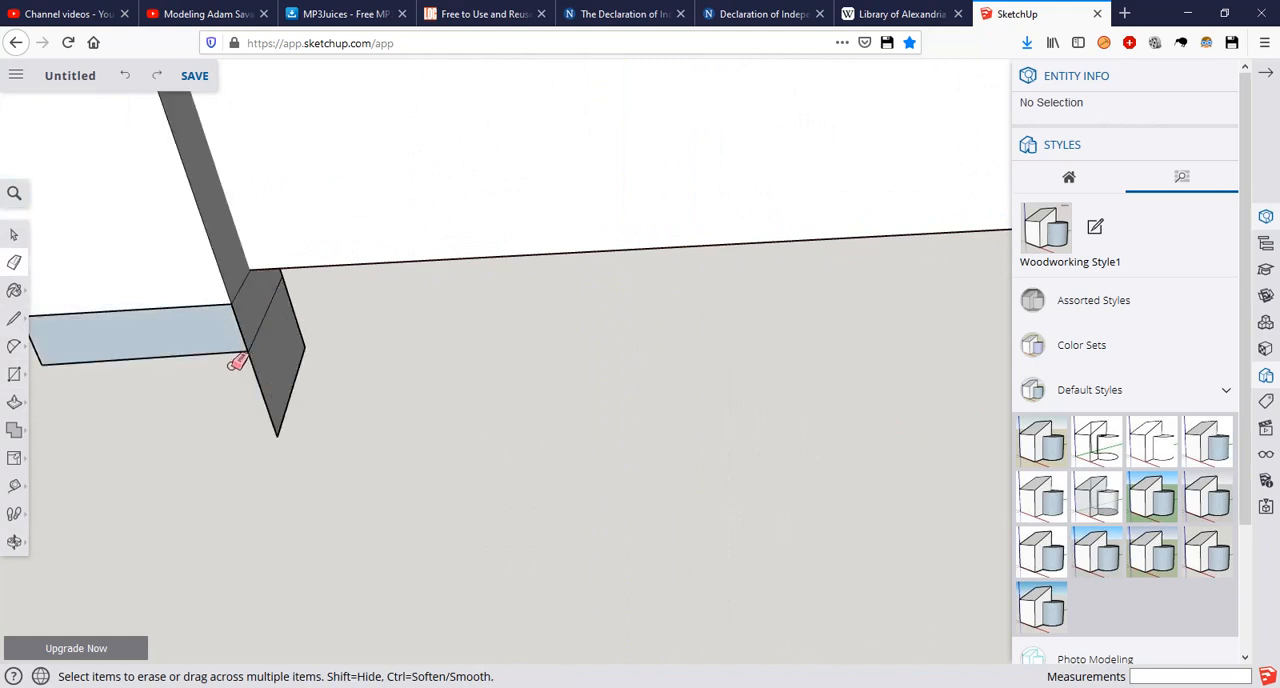
Step: Draw floor-level lines around this foot: 0.47 m along the green axis across each side face, joined by a line across the front face
{"action": "middle_click_drag", "start_coordinate": [326, 330], "coordinate": [294, 223]}
{"action": "key", "text": "l"}
{"action": "scroll", "coordinate": [430, 257], "scroll_direction": "up", "scroll_amount": 2}
{"action": "middle_click_drag", "start_coordinate": [430, 257], "coordinate": [593, 279]}
{"action": "left_click", "coordinate": [560, 288]}
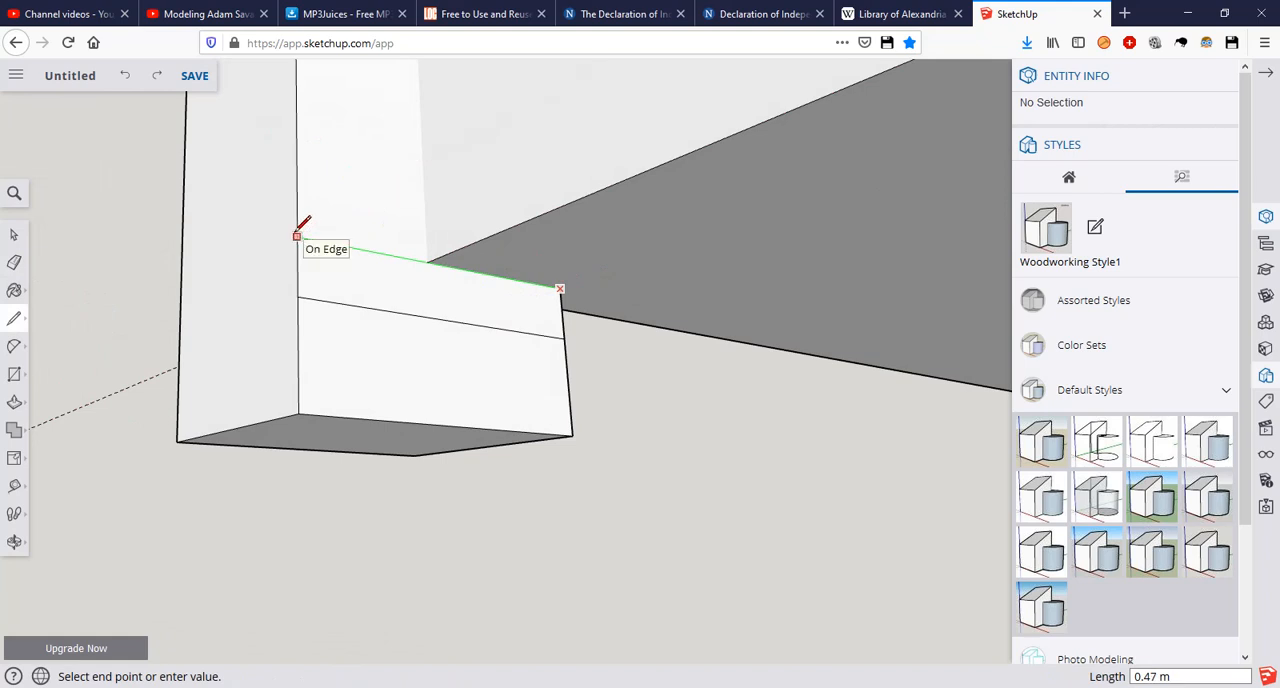
{"action": "left_click", "coordinate": [297, 236]}
{"action": "left_click", "coordinate": [296, 237]}
{"action": "middle_click_drag", "start_coordinate": [296, 237], "coordinate": [478, 256]}
{"action": "left_click", "coordinate": [52, 222]}
{"action": "middle_click_drag", "start_coordinate": [86, 208], "coordinate": [651, 286]}
{"action": "scroll", "coordinate": [806, 266], "scroll_direction": "down", "scroll_amount": 3}
{"action": "left_click", "coordinate": [647, 262]}
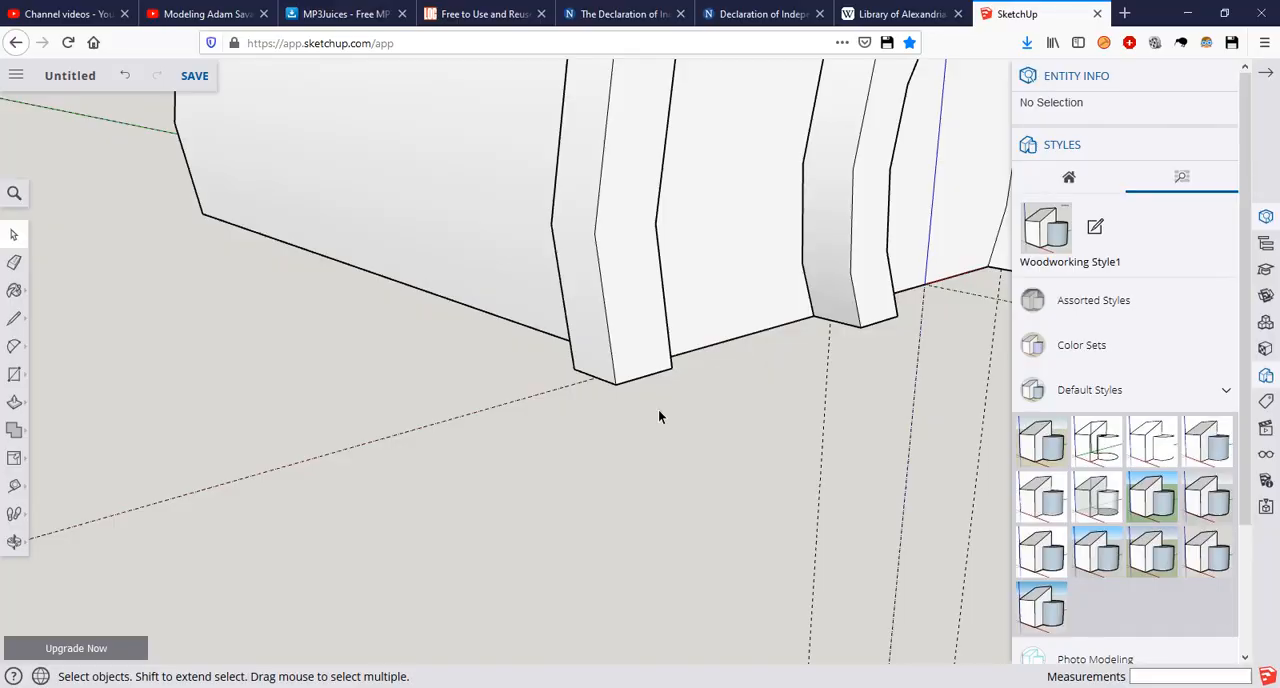
Step: Erase the part of this foot below its floor-level line so the arch trim ends at the floor
{"action": "middle_click_drag", "start_coordinate": [658, 416], "coordinate": [586, 357]}
{"action": "middle_click_drag", "start_coordinate": [660, 443], "coordinate": [403, 406]}
{"action": "scroll", "coordinate": [300, 286], "scroll_direction": "up", "scroll_amount": 5}
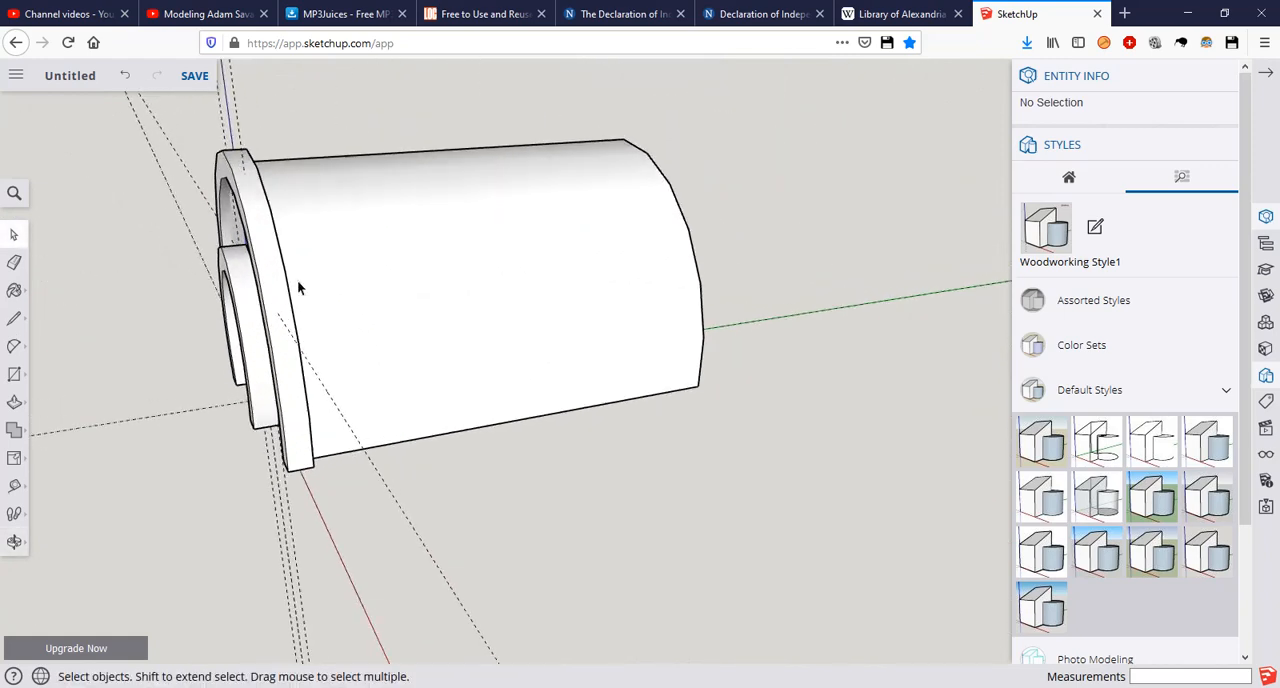
Step: Select all connected geometry of the outer arch trim and make it a group
{"action": "triple_click", "coordinate": [272, 287]}
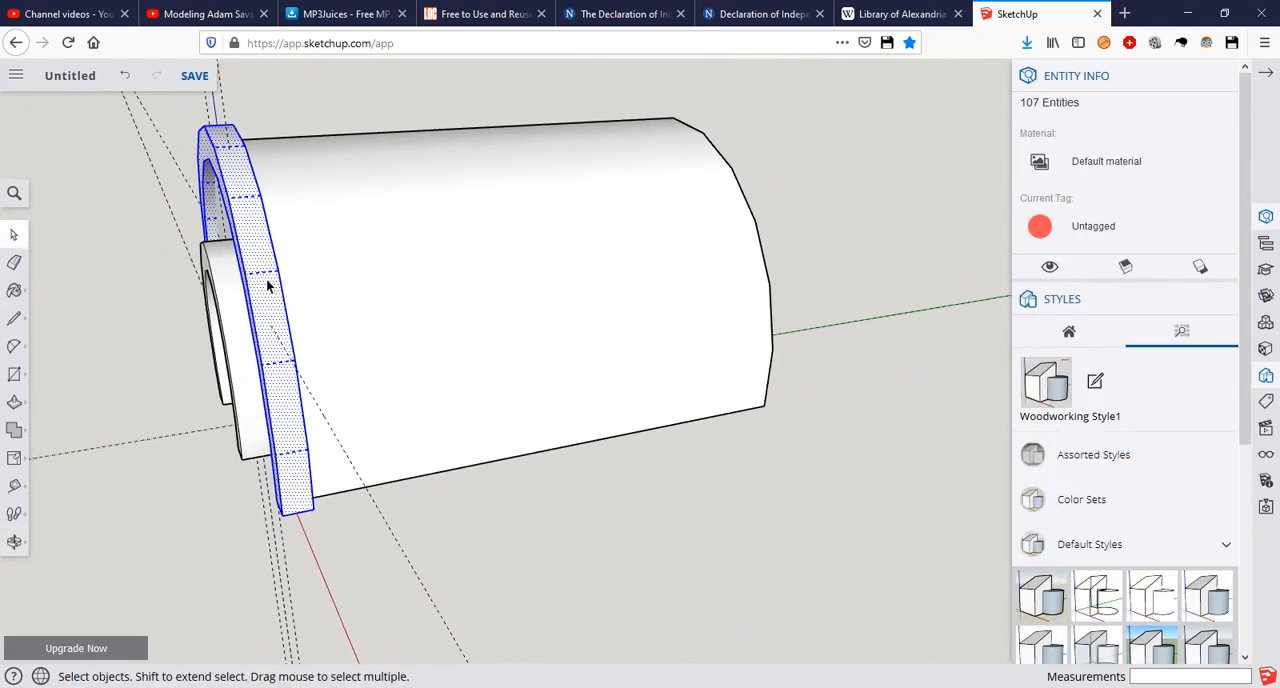
{"action": "right_click", "coordinate": [268, 287]}
{"action": "left_click", "coordinate": [320, 482]}
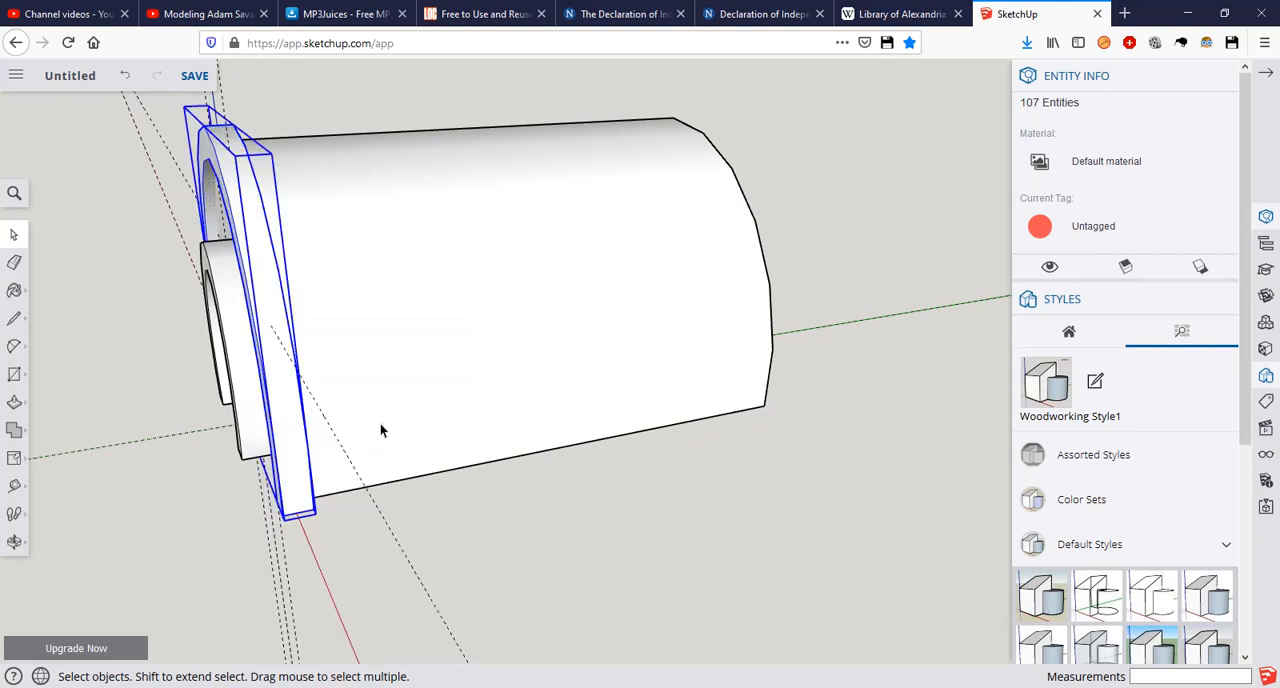
Step: Copy the arch trim group along the green axis to near the rear end of the vault
{"action": "scroll", "coordinate": [312, 284], "scroll_direction": "down", "scroll_amount": 1}
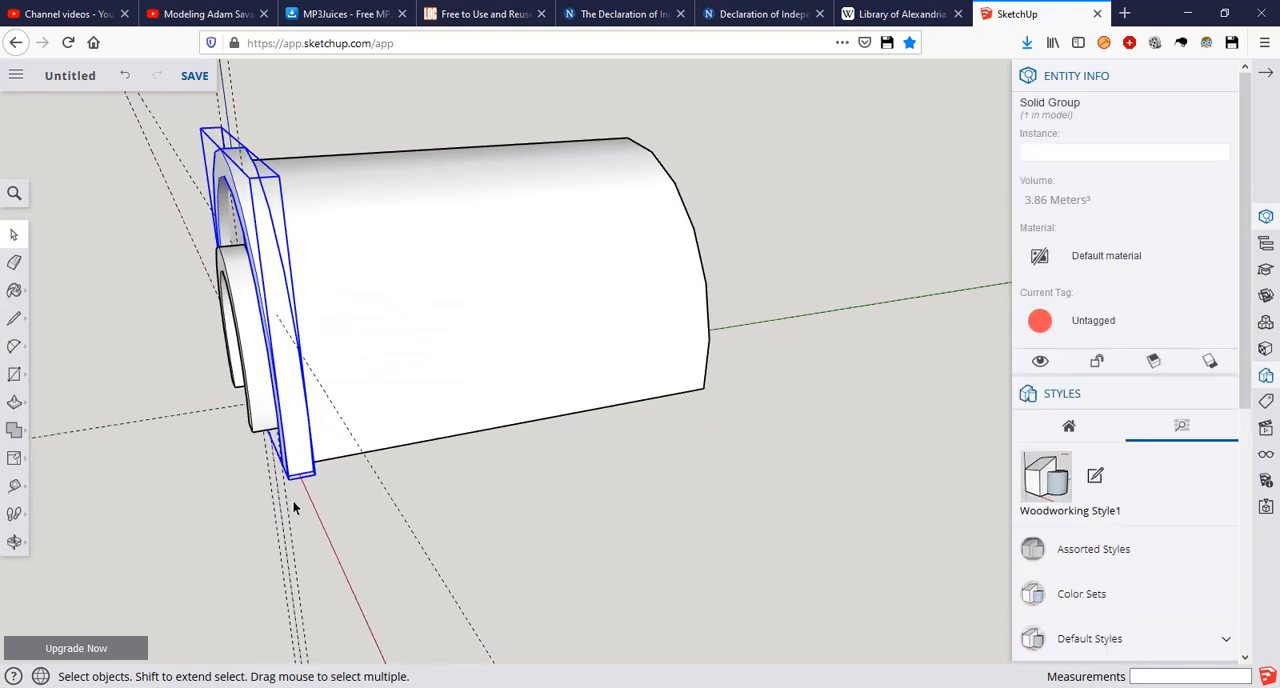
{"action": "scroll", "coordinate": [293, 500], "scroll_direction": "up", "scroll_amount": 2}
{"action": "key", "text": "m"}
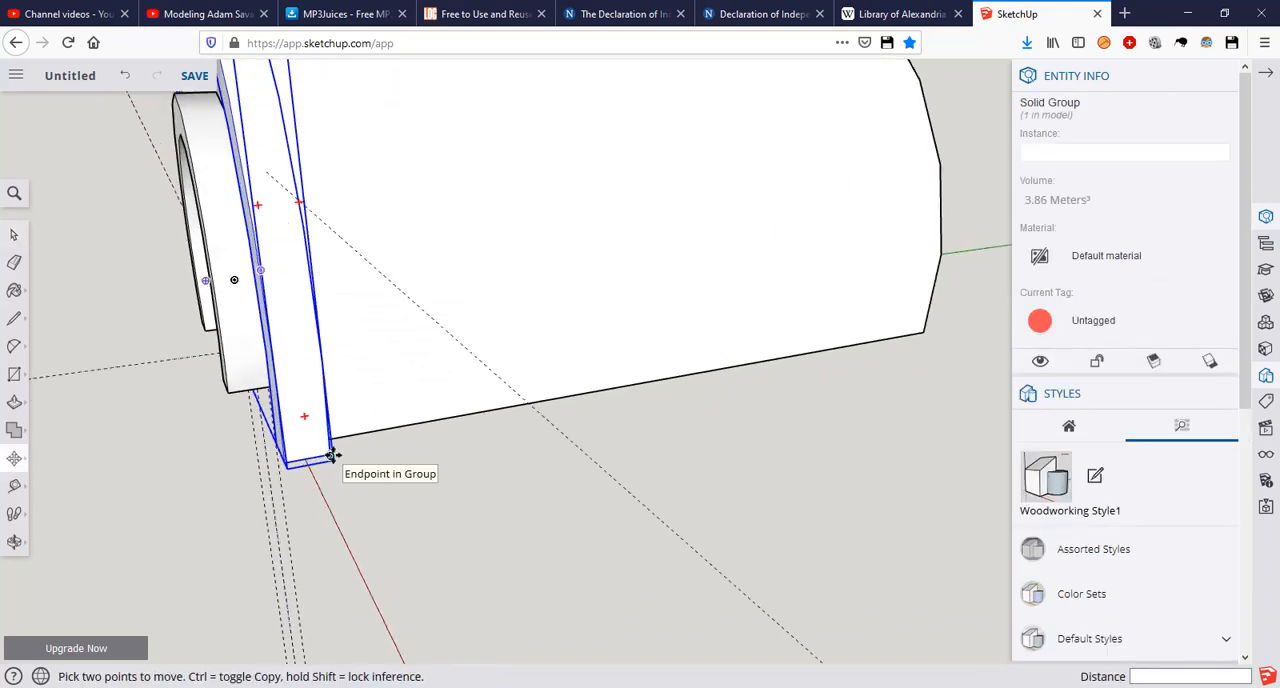
{"action": "left_click", "coordinate": [331, 455]}
{"action": "key", "text": "ctrl"}
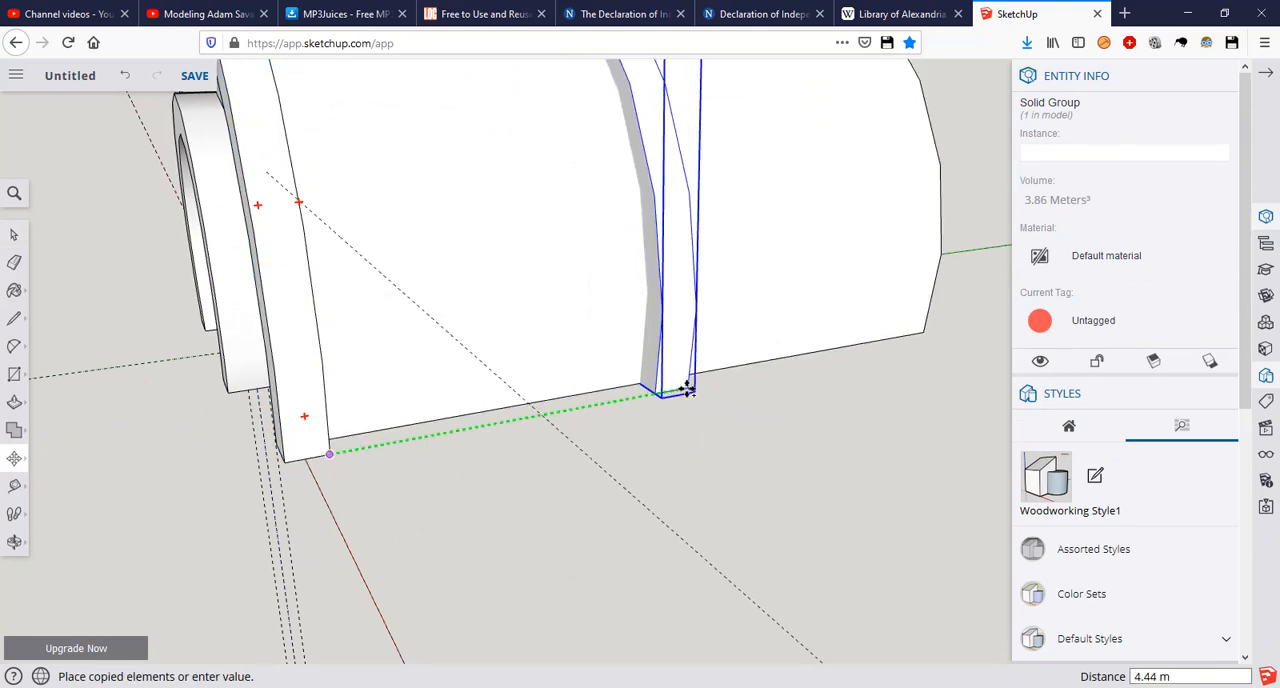
{"action": "middle_click_drag", "start_coordinate": [690, 392], "coordinate": [376, 378]}
{"action": "left_click", "coordinate": [620, 421]}
Step: Move the copied arch trim about 0.44 m along the green axis to the vault's rear bottom corner
{"action": "scroll", "coordinate": [465, 384], "scroll_direction": "up", "scroll_amount": 1}
{"action": "middle_click_drag", "start_coordinate": [549, 383], "coordinate": [347, 246]}
{"action": "middle_click_drag", "start_coordinate": [305, 290], "coordinate": [285, 390], "text": "shift"}
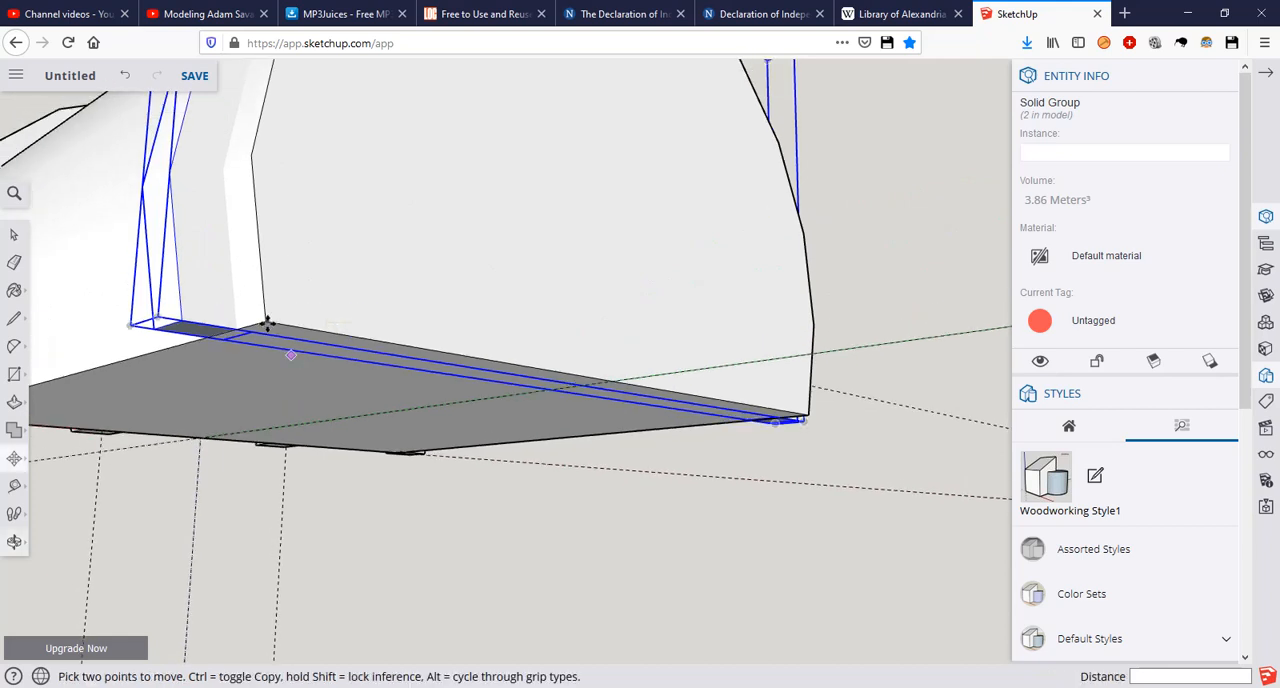
{"action": "scroll", "coordinate": [268, 325], "scroll_direction": "up", "scroll_amount": 1}
{"action": "scroll", "coordinate": [228, 320], "scroll_direction": "up", "scroll_amount": 2}
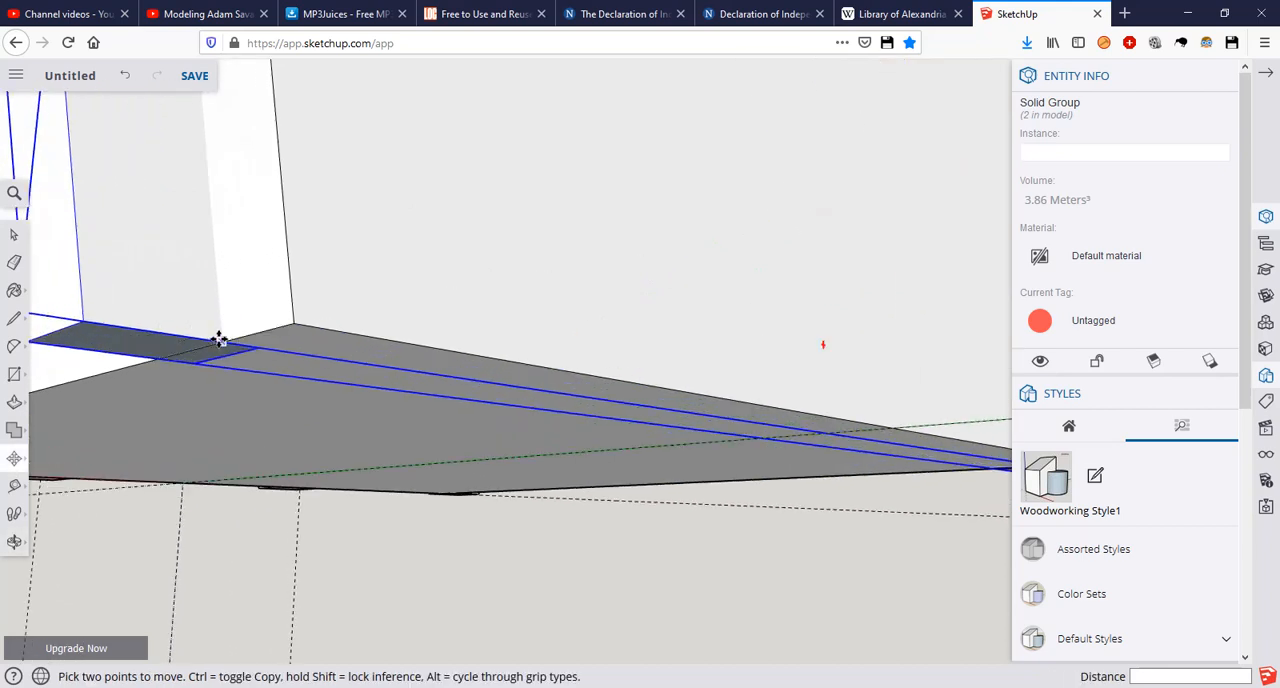
{"action": "left_click", "coordinate": [218, 340]}
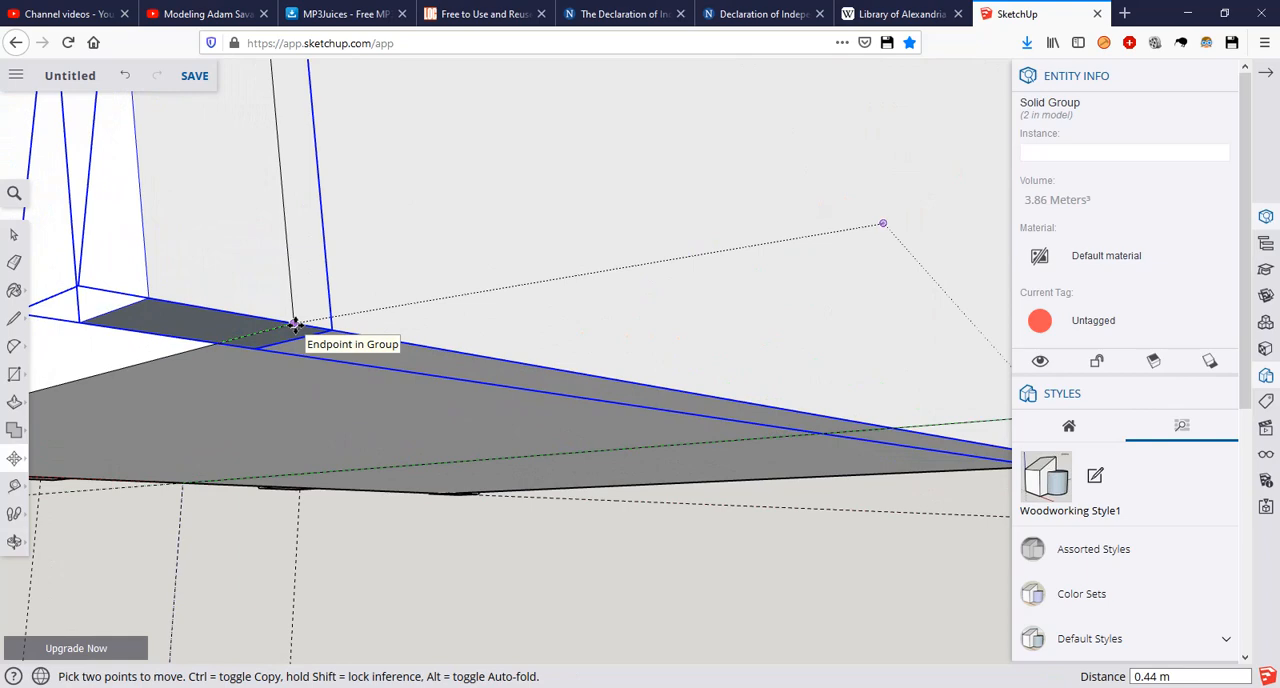
{"action": "left_click", "coordinate": [295, 325]}
Step: Try to shift the copied arch trim further along the green axis from the vault's rear corner
{"action": "middle_click_drag", "start_coordinate": [243, 286], "coordinate": [266, 300]}
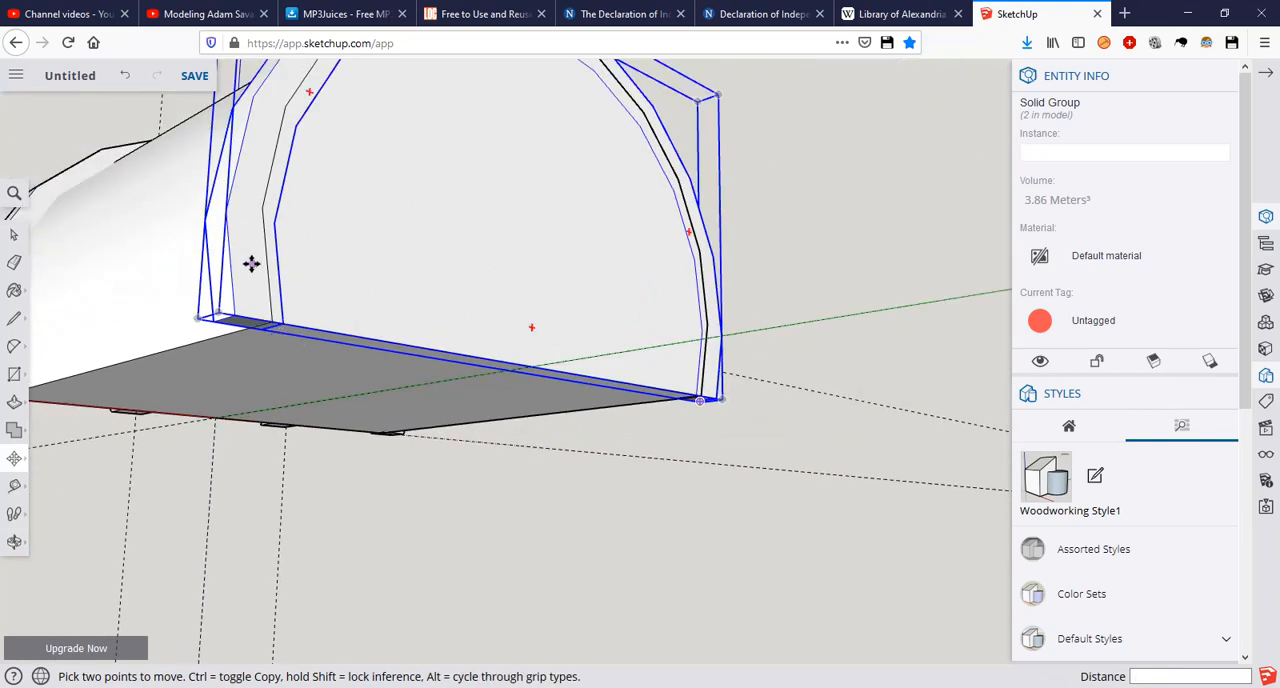
{"action": "middle_click_drag", "start_coordinate": [183, 366], "coordinate": [497, 271]}
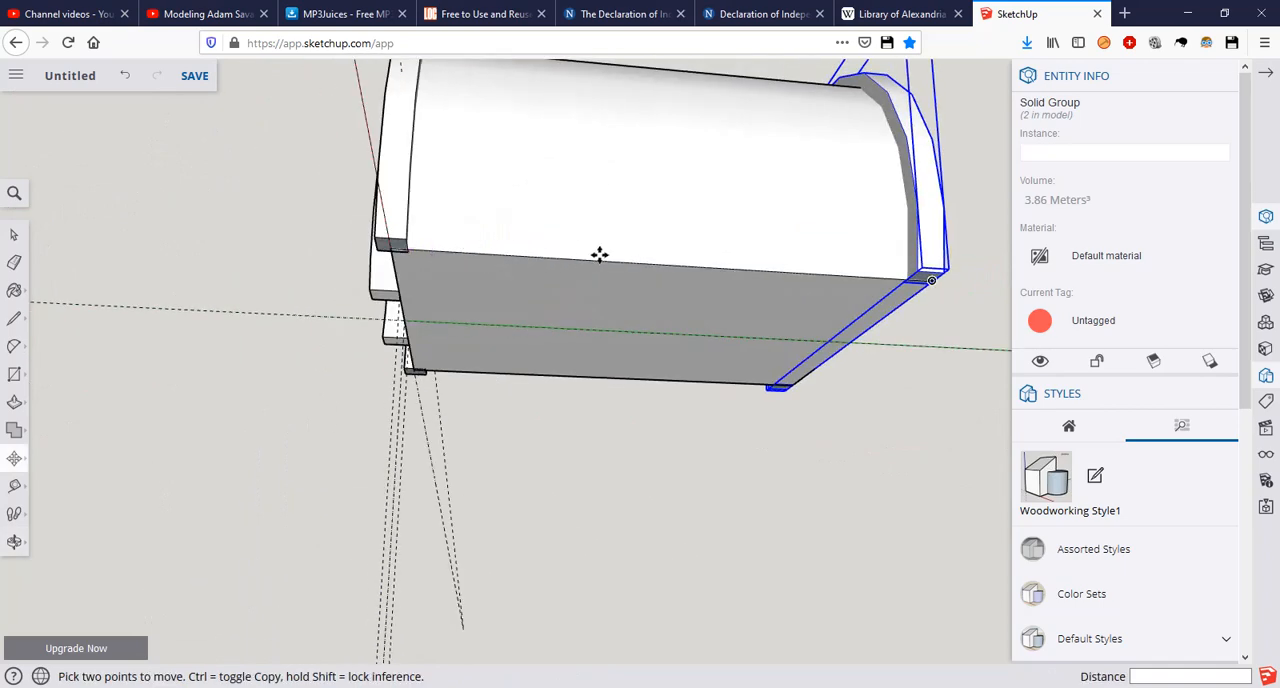
{"action": "middle_click_drag", "start_coordinate": [651, 251], "coordinate": [600, 262]}
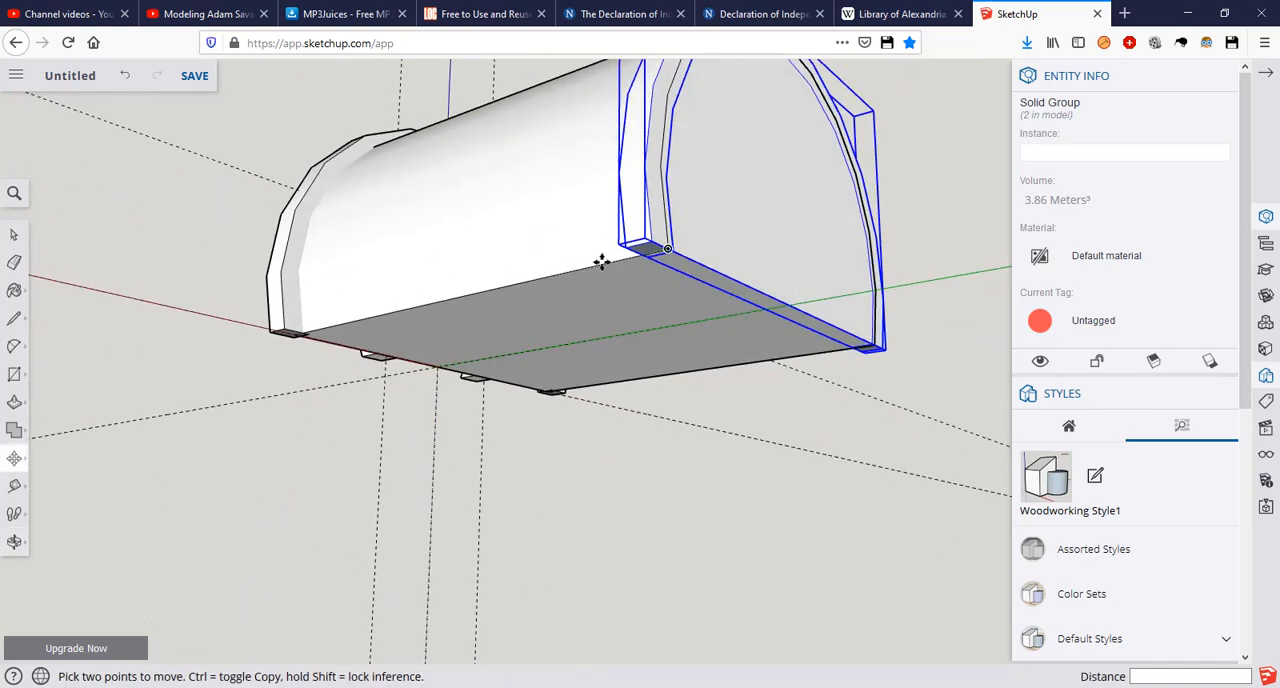
{"action": "scroll", "coordinate": [600, 262], "scroll_direction": "up", "scroll_amount": 3}
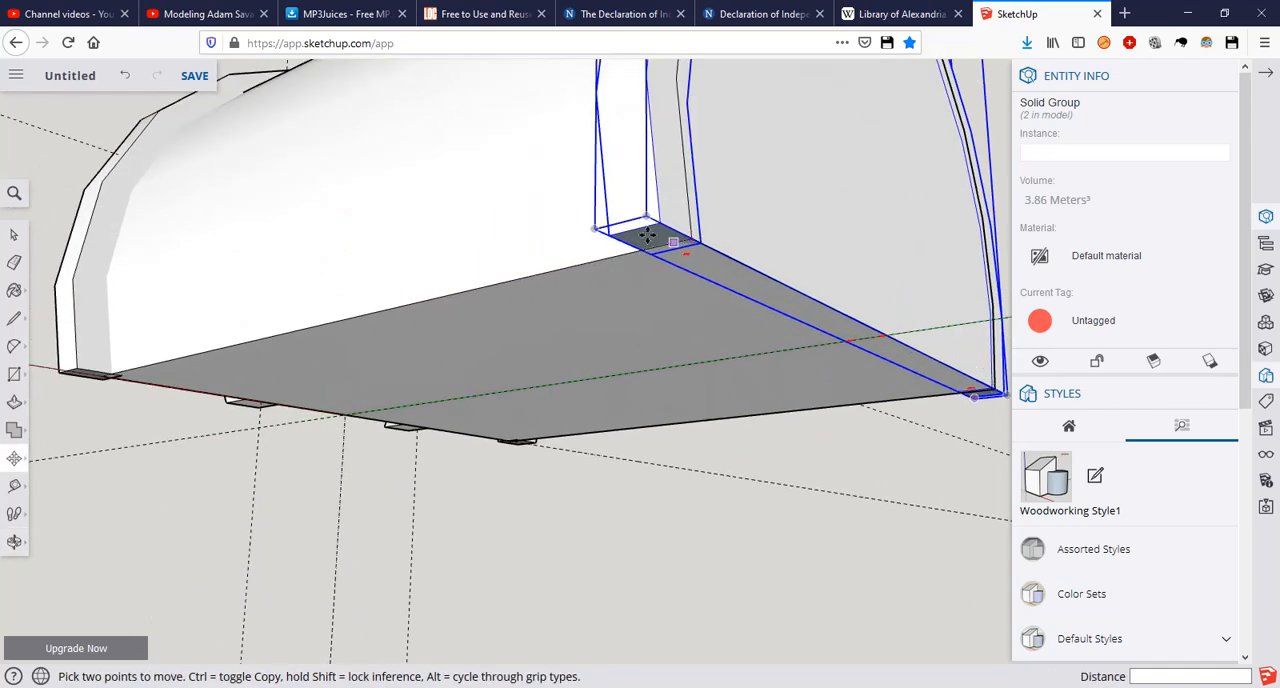
{"action": "scroll", "coordinate": [655, 234], "scroll_direction": "up", "scroll_amount": 1}
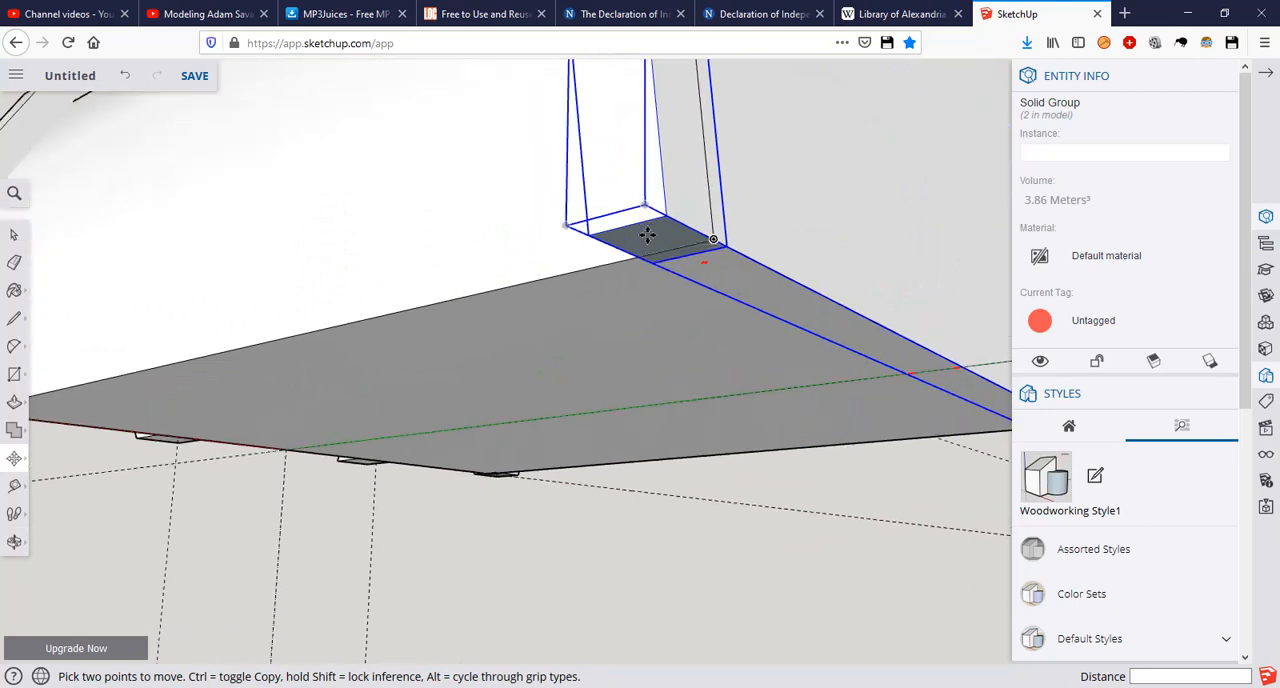
{"action": "left_click", "coordinate": [708, 241]}
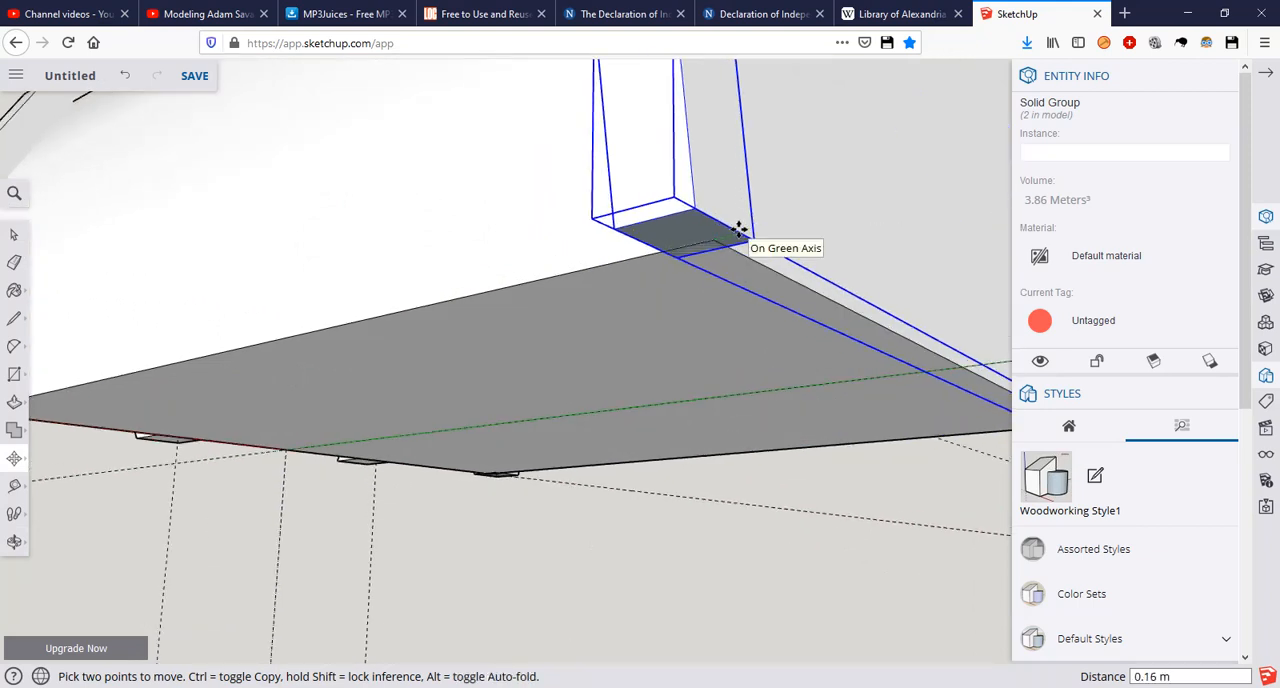
{"action": "left_click", "coordinate": [623, 243]}
{"action": "scroll", "coordinate": [624, 248], "scroll_direction": "down", "scroll_amount": 4}
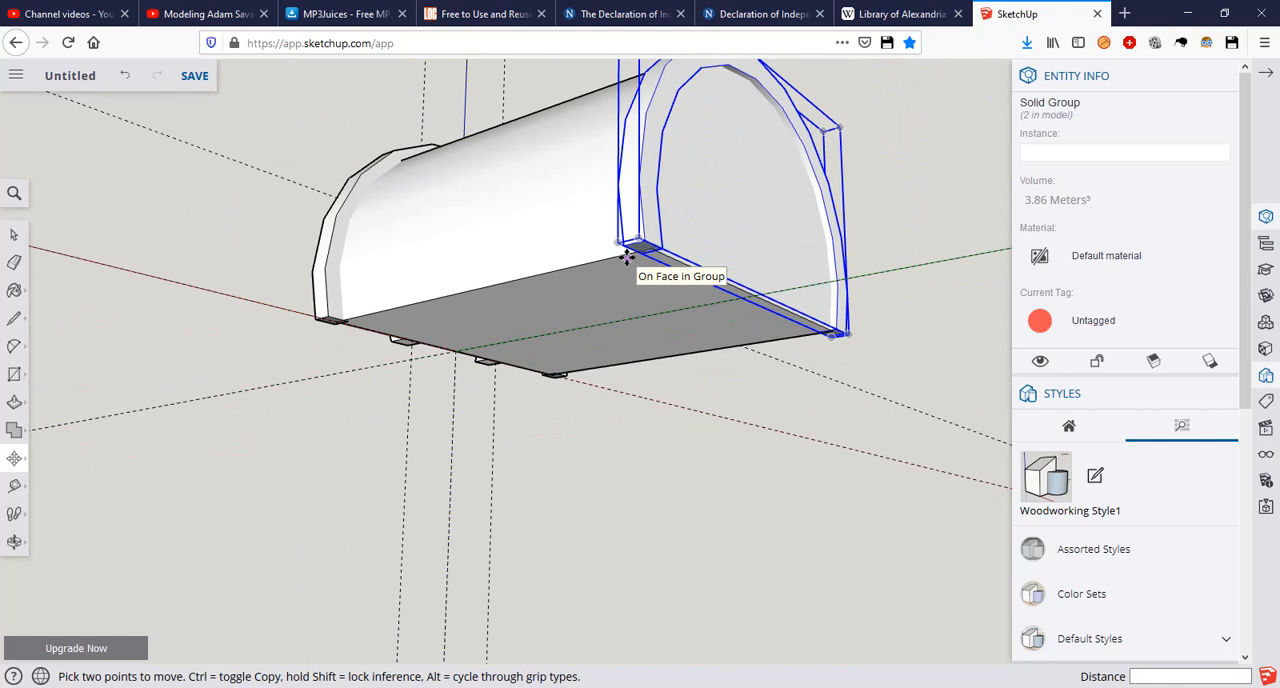
{"action": "left_click", "coordinate": [627, 258]}
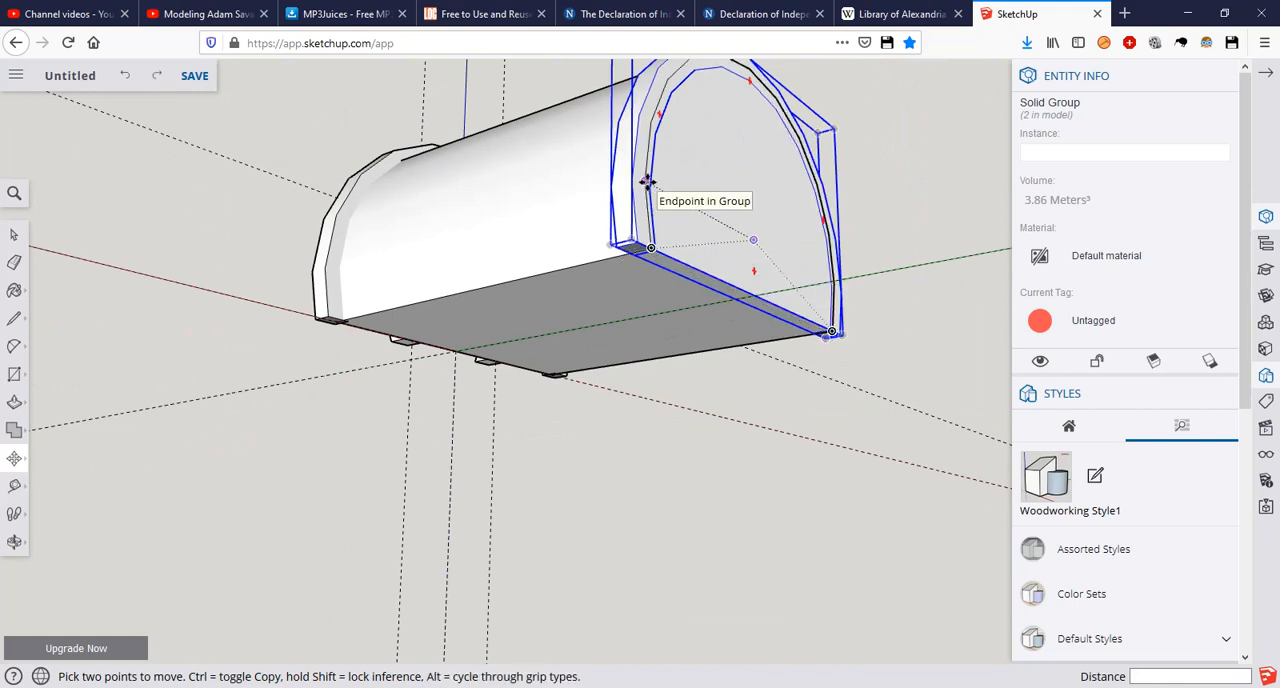
Step: Measure how deep the front wall is recessed behind the front face of the outer arch trim
{"action": "middle_click_drag", "start_coordinate": [337, 180], "coordinate": [770, 282]}
{"action": "scroll", "coordinate": [586, 171], "scroll_direction": "up", "scroll_amount": 5}
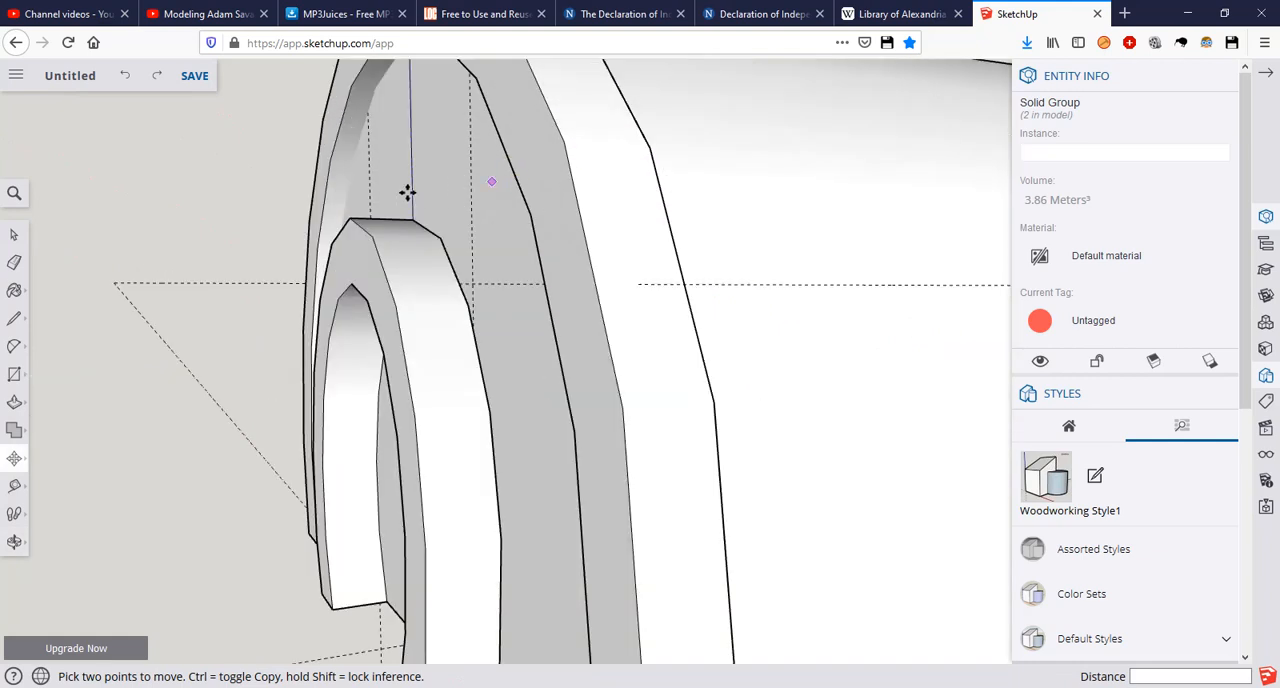
{"action": "key", "text": "t"}
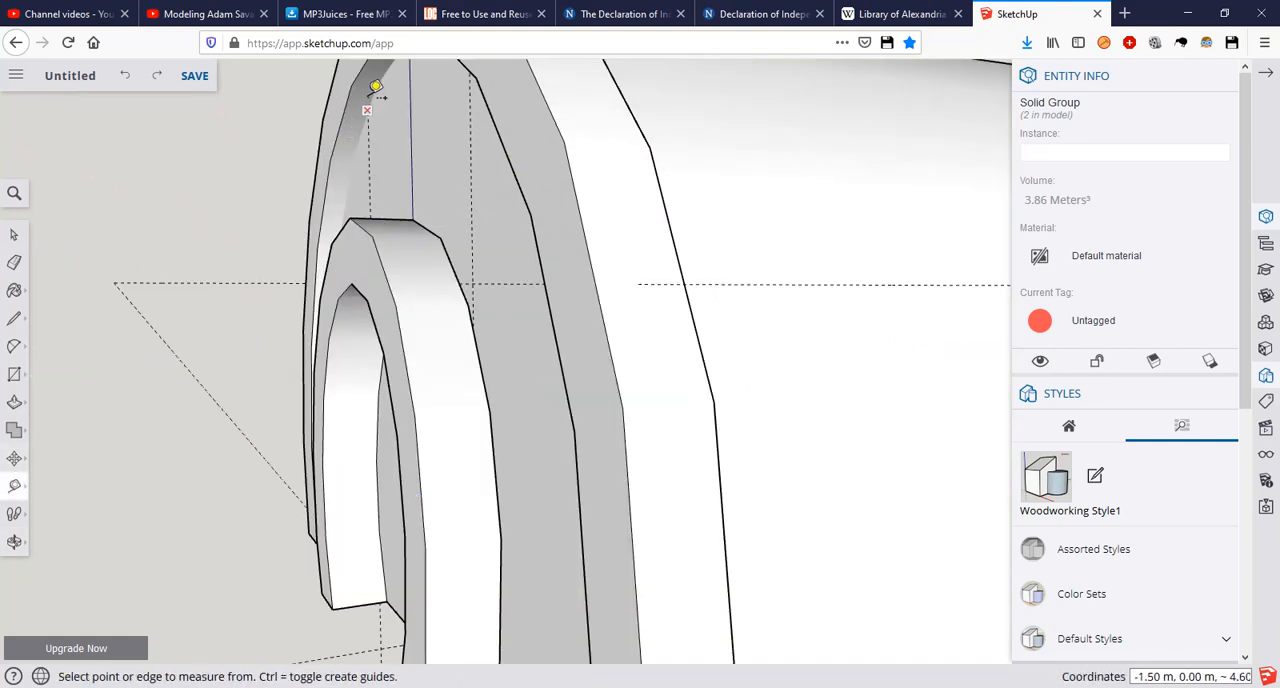
{"action": "middle_click_drag", "start_coordinate": [374, 94], "coordinate": [391, 214]}
{"action": "scroll", "coordinate": [391, 214], "scroll_direction": "up", "scroll_amount": 3}
{"action": "scroll", "coordinate": [294, 240], "scroll_direction": "up", "scroll_amount": 3}
{"action": "left_click", "coordinate": [285, 249]}
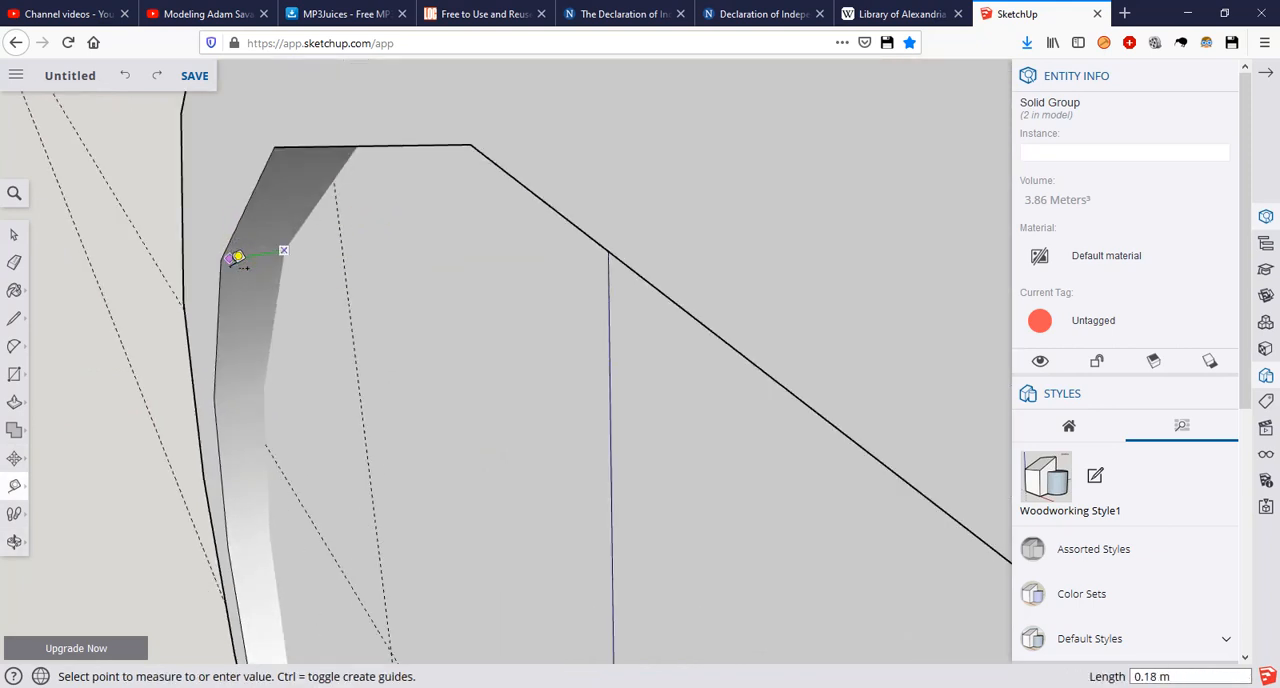
{"action": "middle_click_drag", "start_coordinate": [223, 247], "coordinate": [215, 185]}
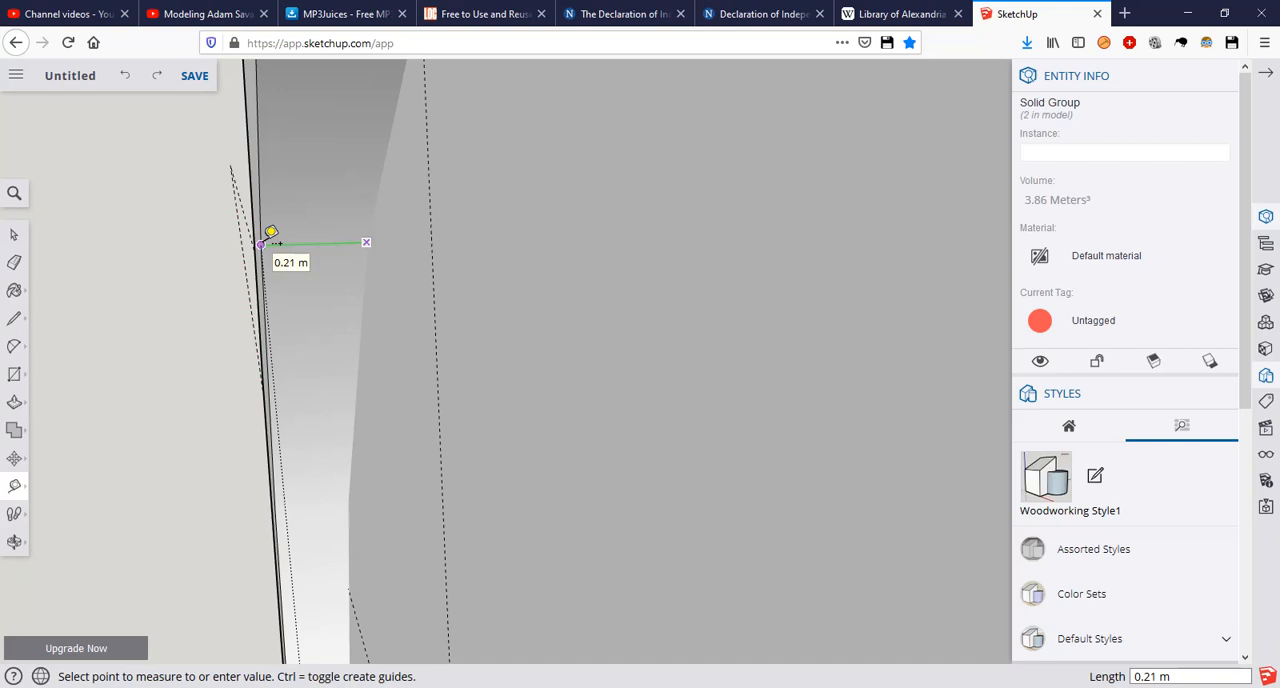
{"action": "scroll", "coordinate": [261, 244], "scroll_direction": "down", "scroll_amount": 3}
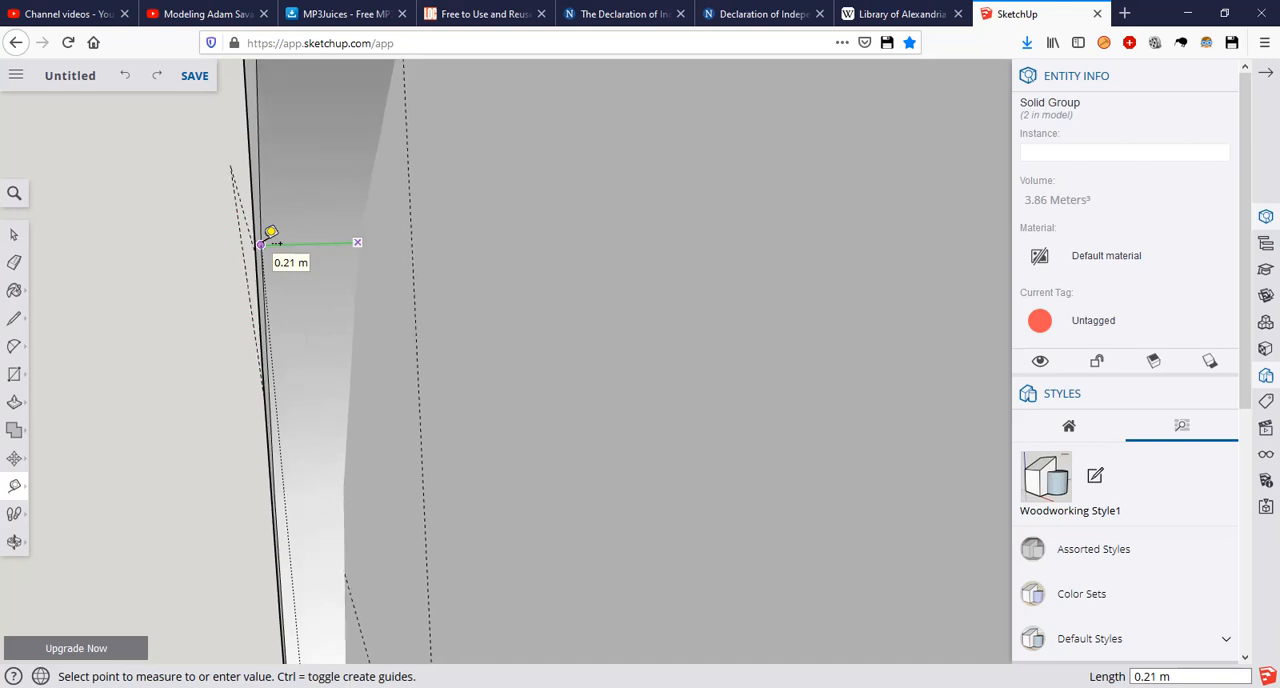
{"action": "key", "text": "Escape"}
Step: Move the rear arch trim 0.21 m outward along the green axis and clear the selection
{"action": "scroll", "coordinate": [385, 297], "scroll_direction": "down", "scroll_amount": 6}
{"action": "scroll", "coordinate": [404, 298], "scroll_direction": "down", "scroll_amount": 3}
{"action": "middle_click_drag", "start_coordinate": [563, 354], "coordinate": [120, 115]}
{"action": "scroll", "coordinate": [600, 298], "scroll_direction": "down", "scroll_amount": 4}
{"action": "middle_click_drag", "start_coordinate": [600, 298], "coordinate": [298, 323]}
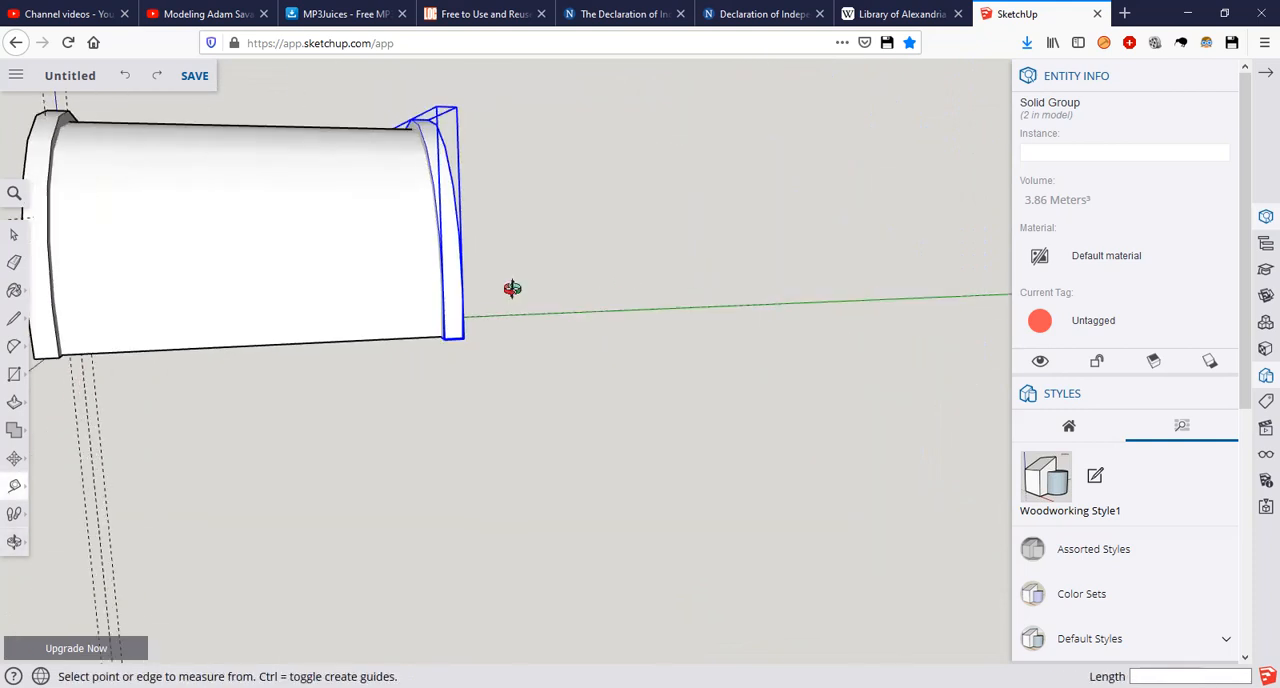
{"action": "middle_click_drag", "start_coordinate": [594, 271], "coordinate": [403, 277]}
{"action": "key", "text": "space"}
{"action": "scroll", "coordinate": [543, 303], "scroll_direction": "up", "scroll_amount": 3}
{"action": "scroll", "coordinate": [531, 306], "scroll_direction": "up", "scroll_amount": 3}
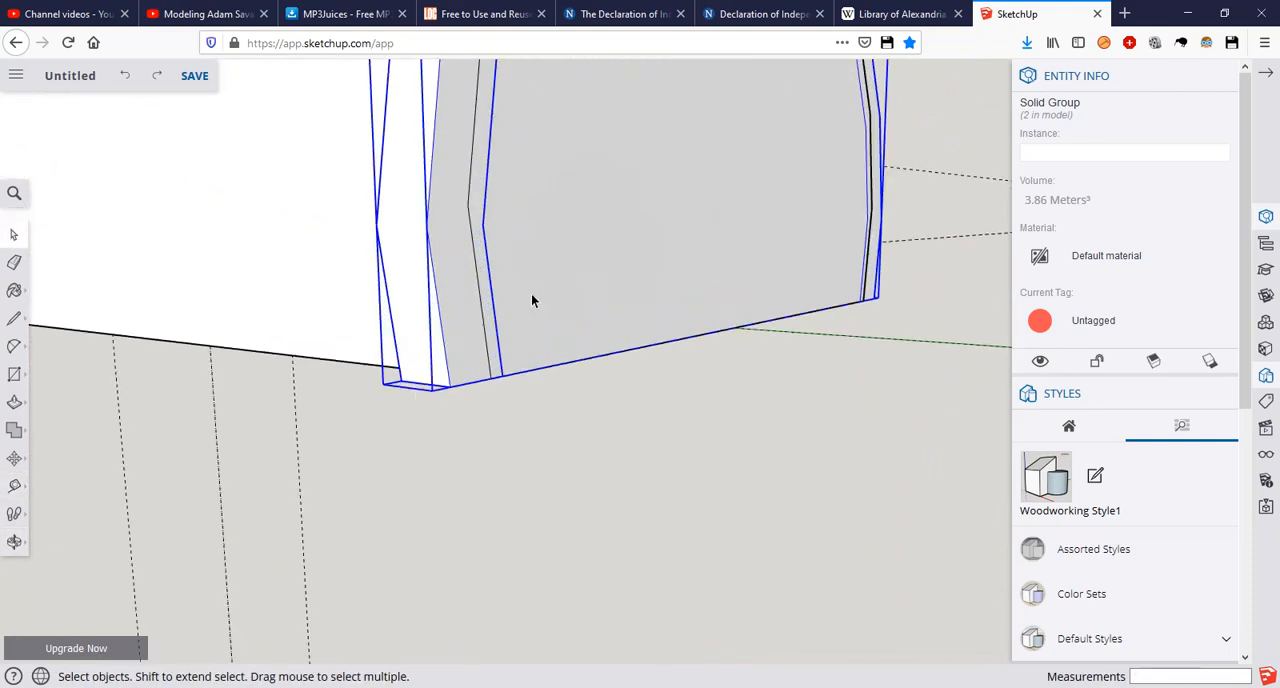
{"action": "key", "text": "m"}
{"action": "left_click", "coordinate": [489, 377]}
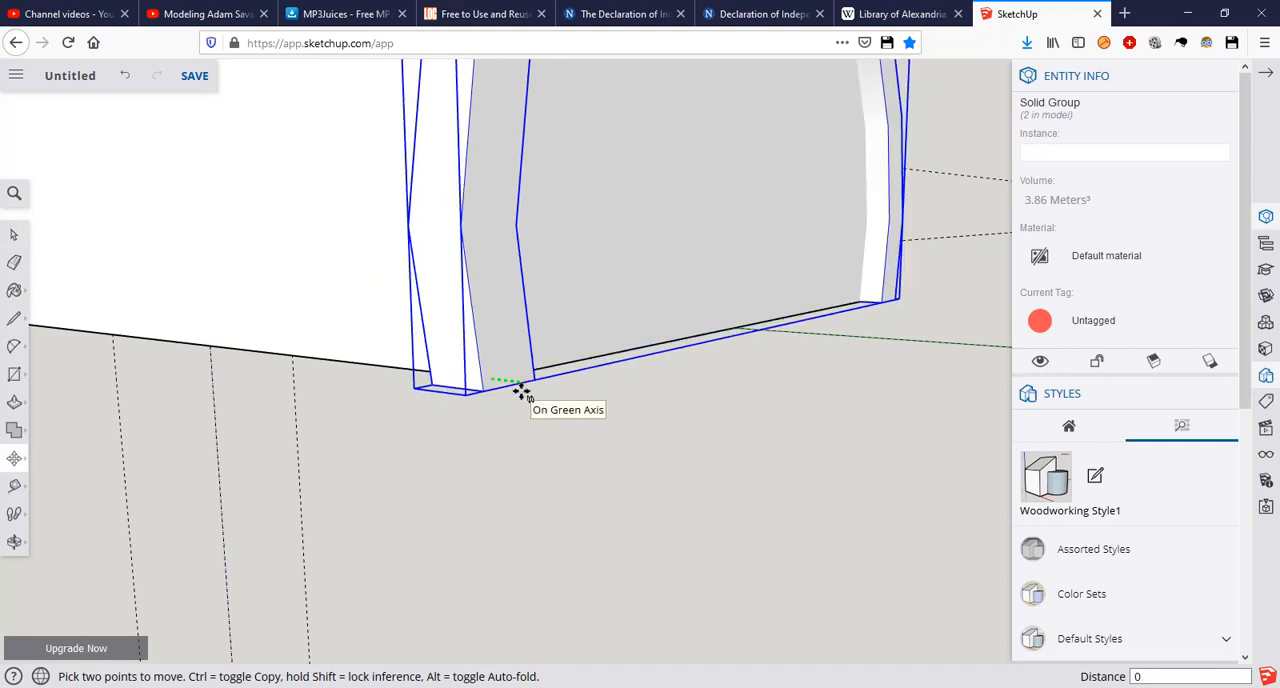
{"action": "left_click", "coordinate": [521, 392]}
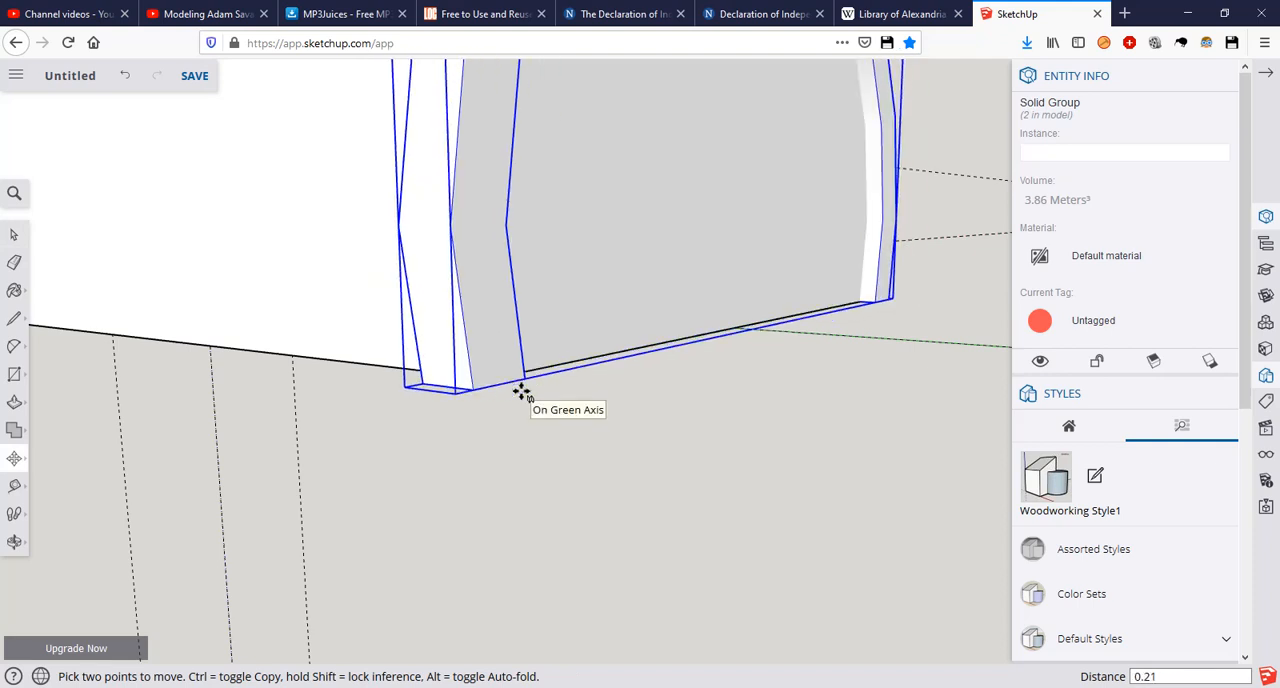
{"action": "key", "text": "space"}
{"action": "left_click", "coordinate": [588, 406]}
Step: Examine the vault and its front and rear arch trims from all sides and compare them with the cottage reference picture
{"action": "scroll", "coordinate": [560, 308], "scroll_direction": "down", "scroll_amount": 3}
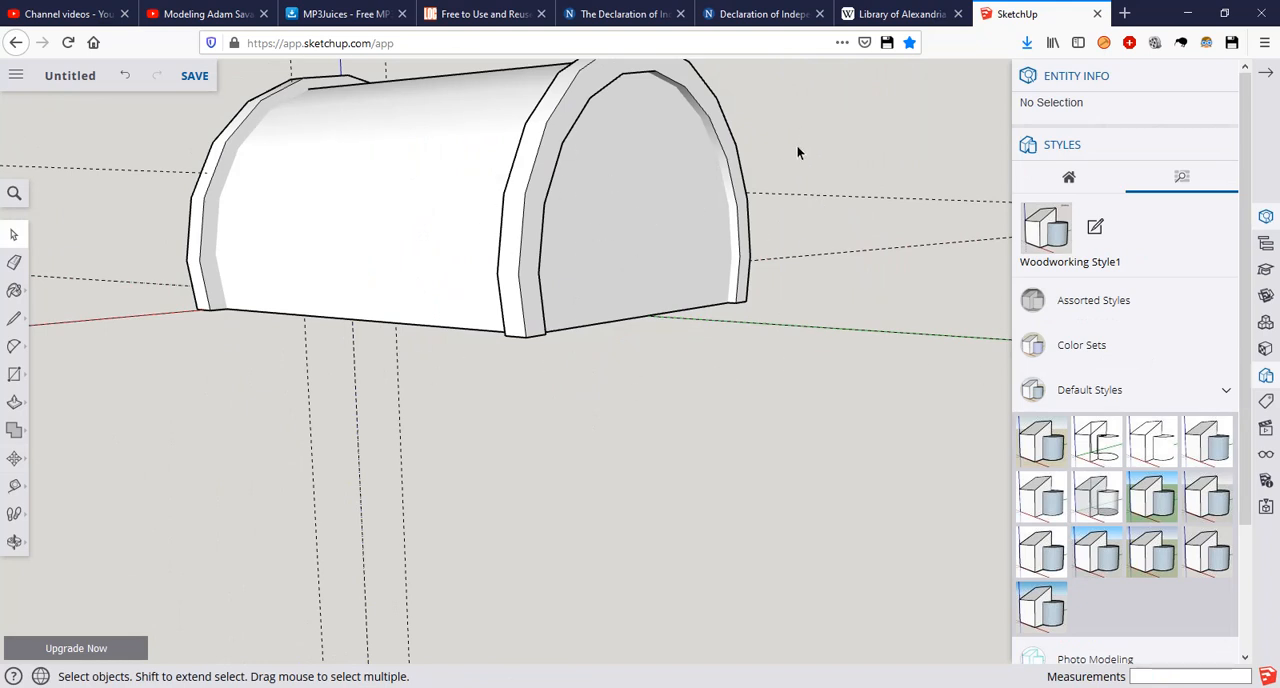
{"action": "middle_click_drag", "start_coordinate": [776, 124], "coordinate": [640, 245]}
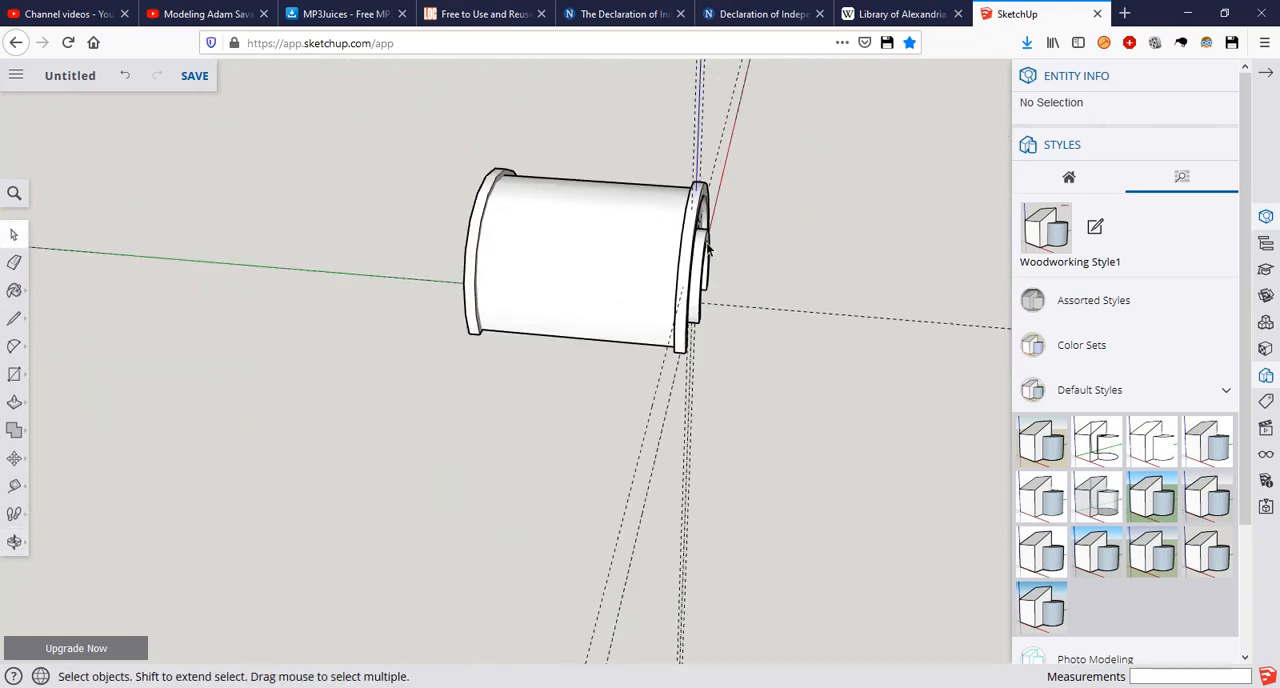
{"action": "middle_click_drag", "start_coordinate": [757, 210], "coordinate": [603, 234]}
{"action": "middle_click_drag", "start_coordinate": [343, 283], "coordinate": [731, 430]}
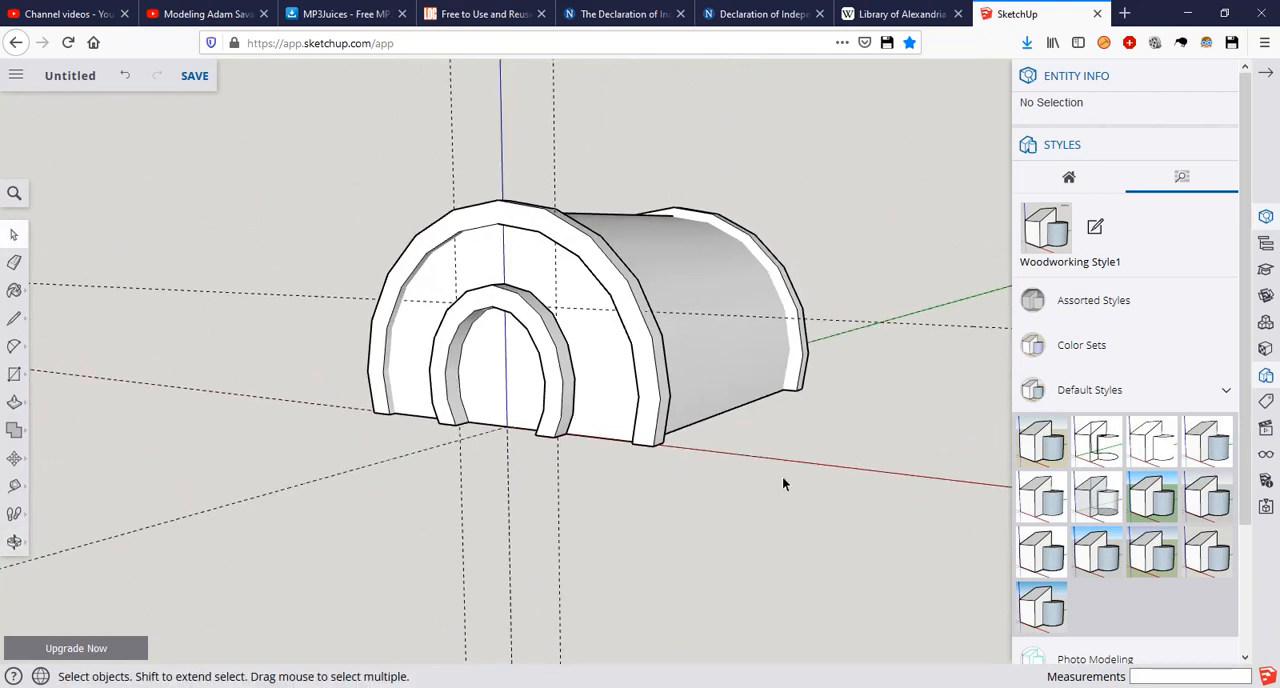
{"action": "middle_click_drag", "start_coordinate": [657, 506], "coordinate": [566, 483]}
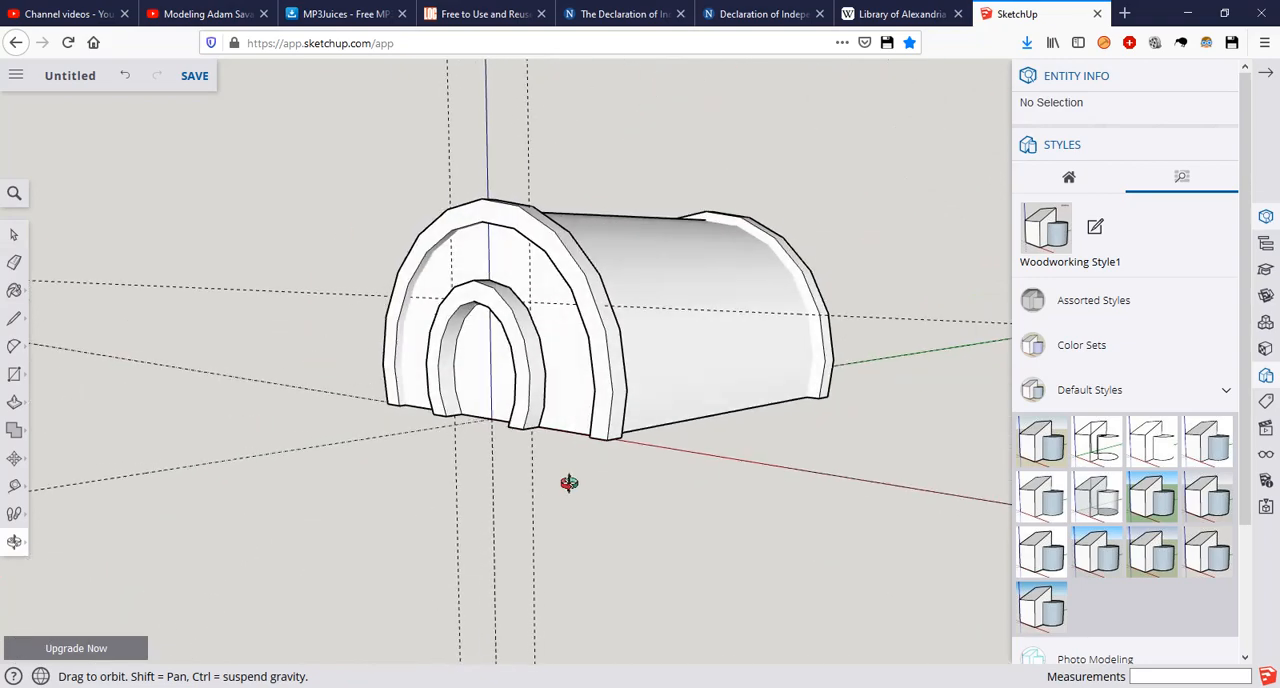
{"action": "key", "text": "alt+Tab"}
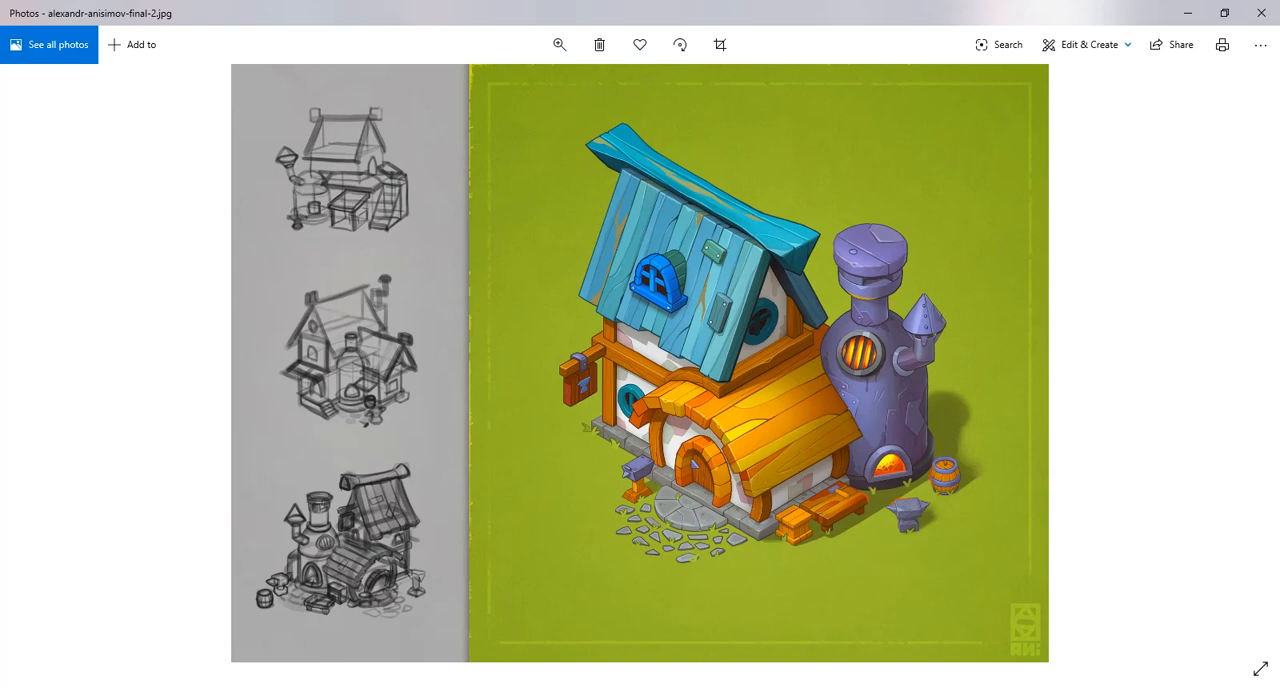
{"action": "key", "text": "alt+Tab"}
{"action": "middle_click_drag", "start_coordinate": [576, 268], "coordinate": [399, 176]}
{"action": "middle_click_drag", "start_coordinate": [611, 214], "coordinate": [432, 272]}
{"action": "scroll", "coordinate": [433, 270], "scroll_direction": "up", "scroll_amount": 3}
{"action": "scroll", "coordinate": [433, 270], "scroll_direction": "down", "scroll_amount": 3}
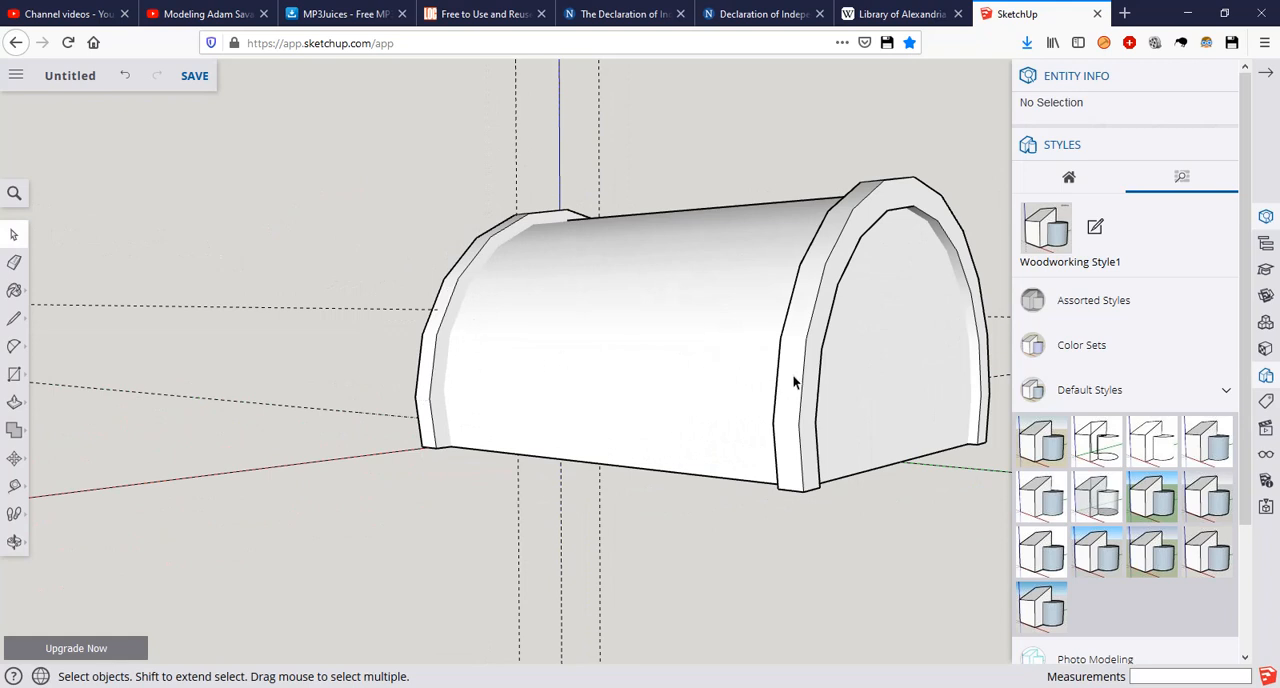
Step: Draw a 9.42 m line along the green axis from the front trim's outer corner above the foot to the matching corner of the rear trim
{"action": "left_click", "coordinate": [784, 374]}
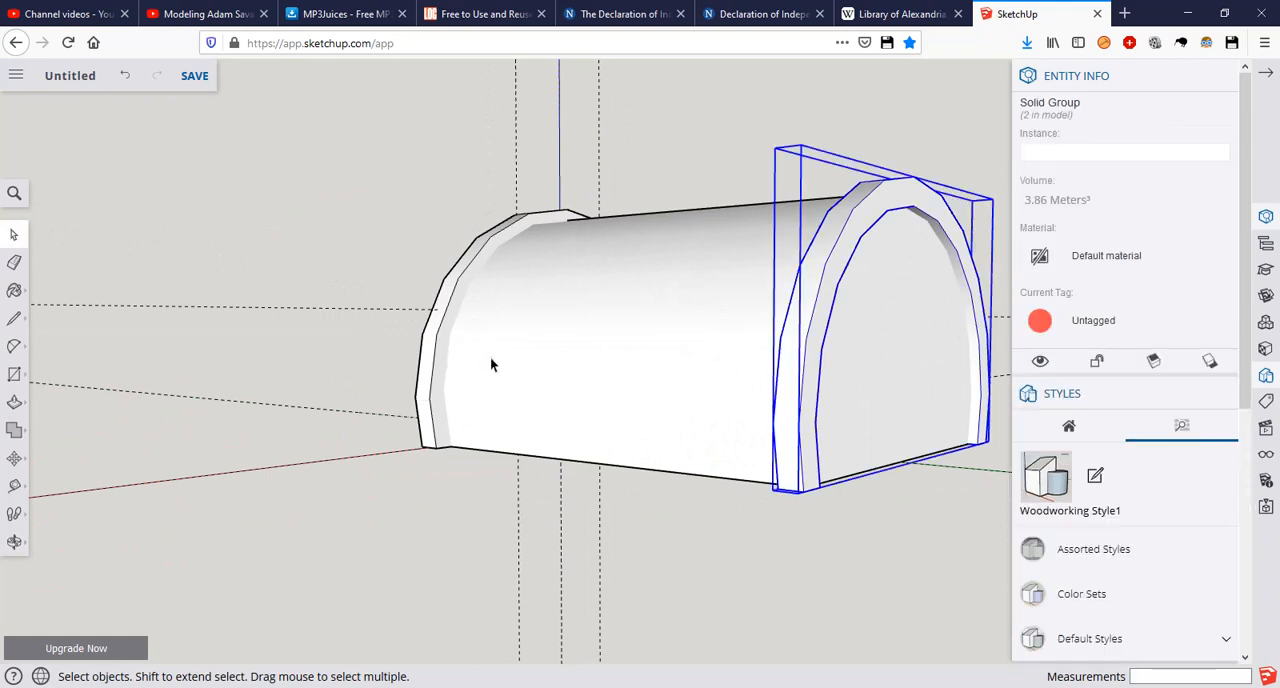
{"action": "key", "text": "l"}
{"action": "scroll", "coordinate": [460, 364], "scroll_direction": "up", "scroll_amount": 3}
{"action": "mouse_move", "coordinate": [400, 404]}
{"action": "middle_mouse_down"}
{"action": "mouse_move", "coordinate": [560, 383]}
{"action": "mouse_move", "coordinate": [494, 408]}
{"action": "middle_mouse_up"}
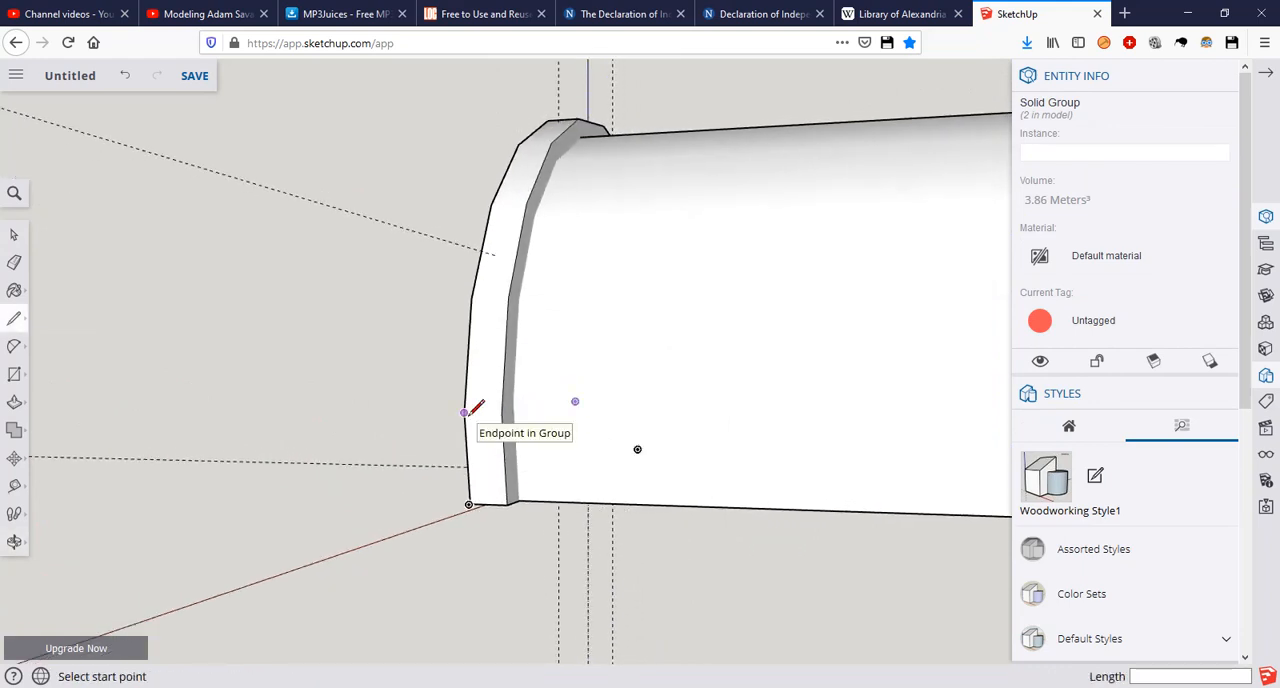
{"action": "left_click", "coordinate": [465, 412]}
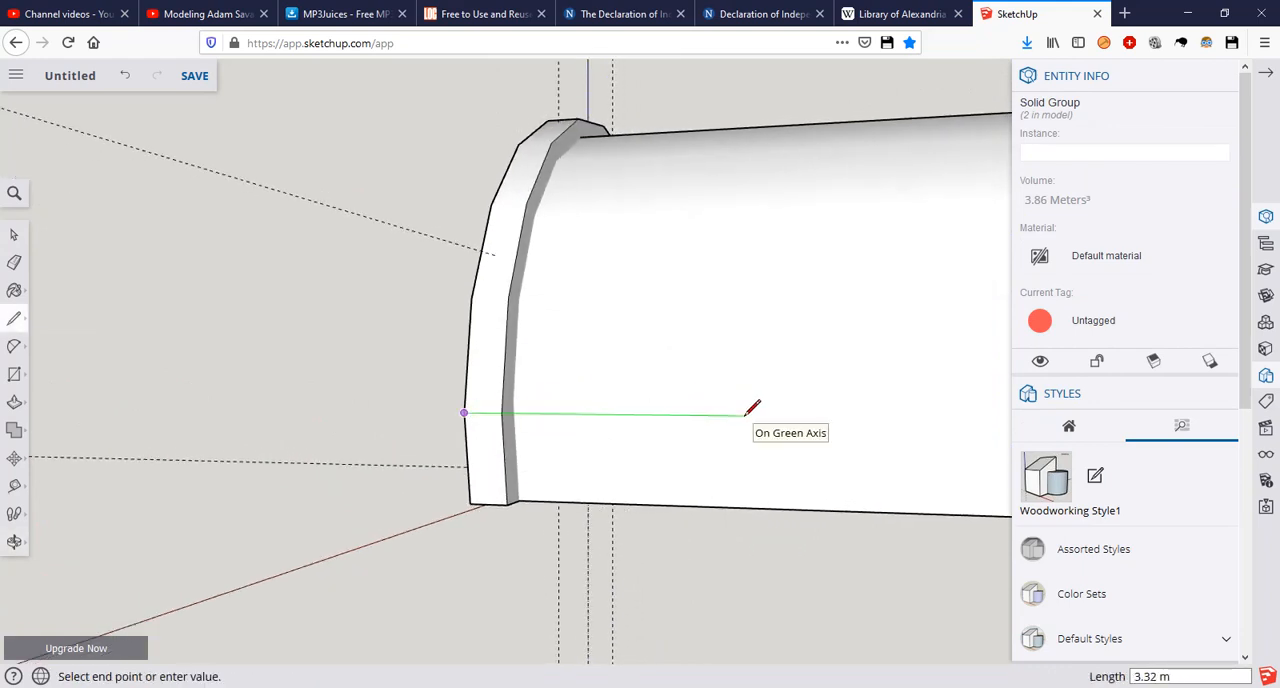
{"action": "middle_click_drag", "start_coordinate": [752, 408], "coordinate": [275, 333]}
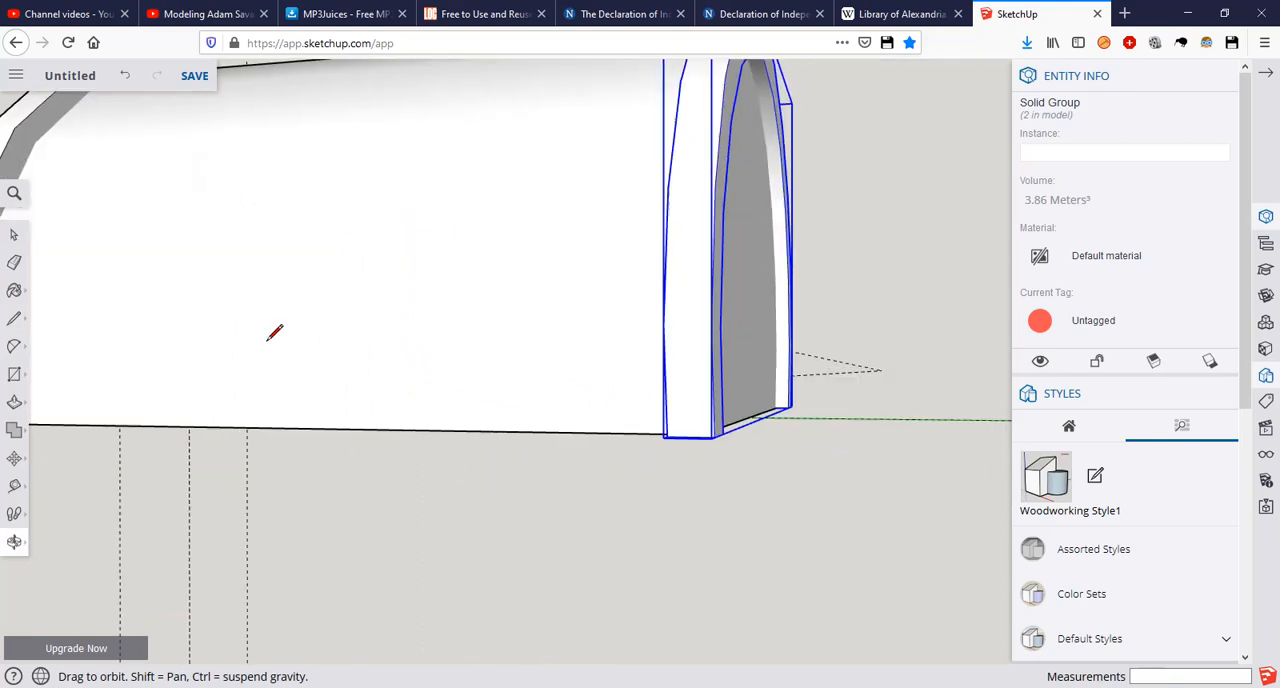
{"action": "middle_click_drag", "start_coordinate": [634, 314], "coordinate": [430, 358]}
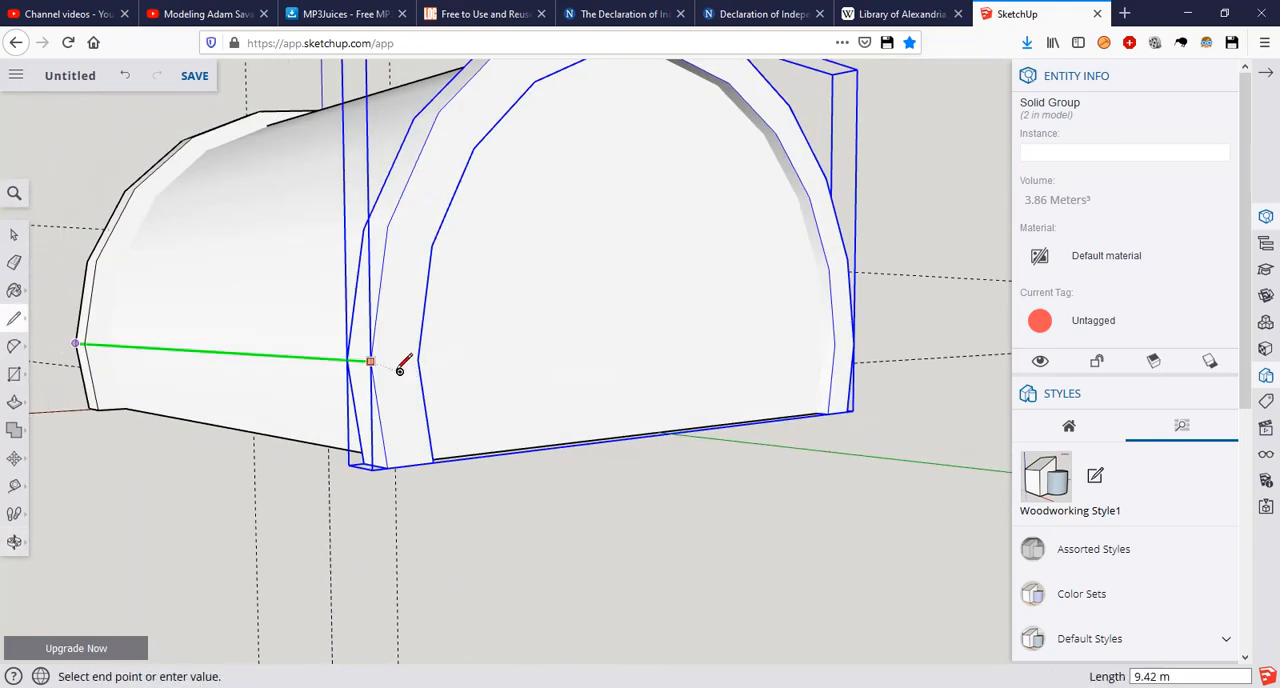
{"action": "left_click", "coordinate": [370, 361]}
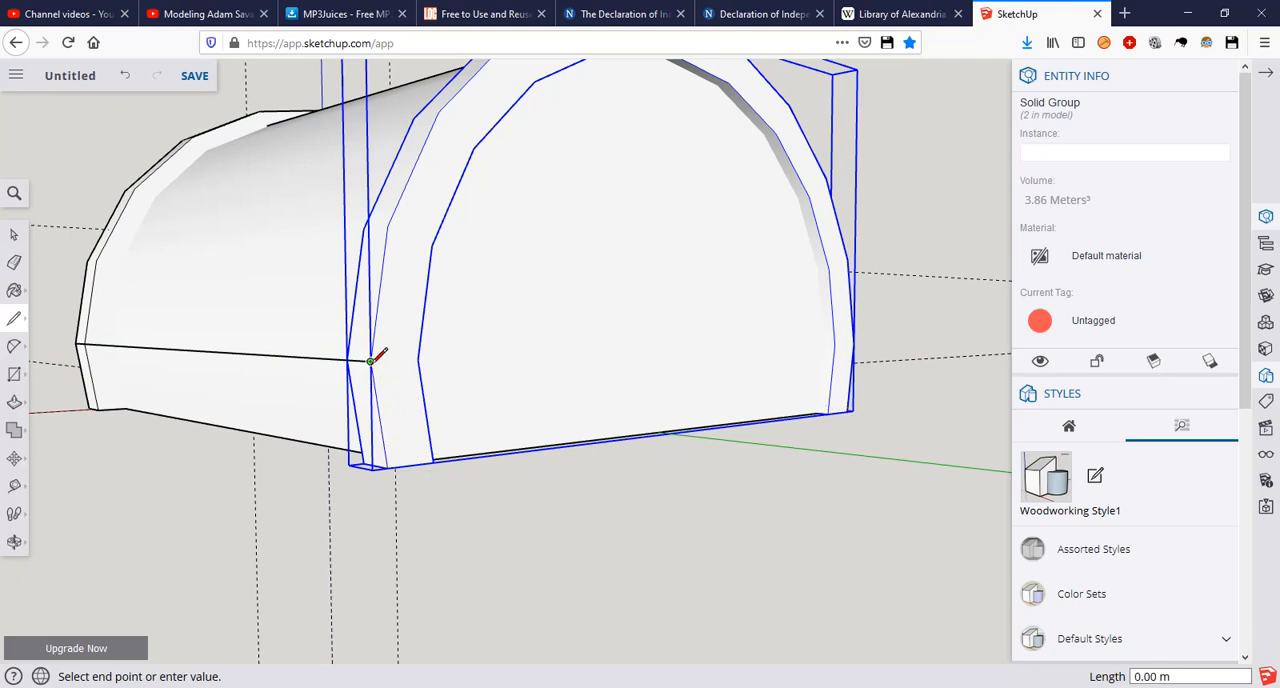
Step: Draw the remaining lines along the ground and up the front trim's foot, closing the face between both trims with ends about 1.11 m long
{"action": "left_click", "coordinate": [386, 467]}
{"action": "middle_click_drag", "start_coordinate": [341, 454], "coordinate": [595, 398]}
{"action": "middle_click_drag", "start_coordinate": [370, 408], "coordinate": [615, 404]}
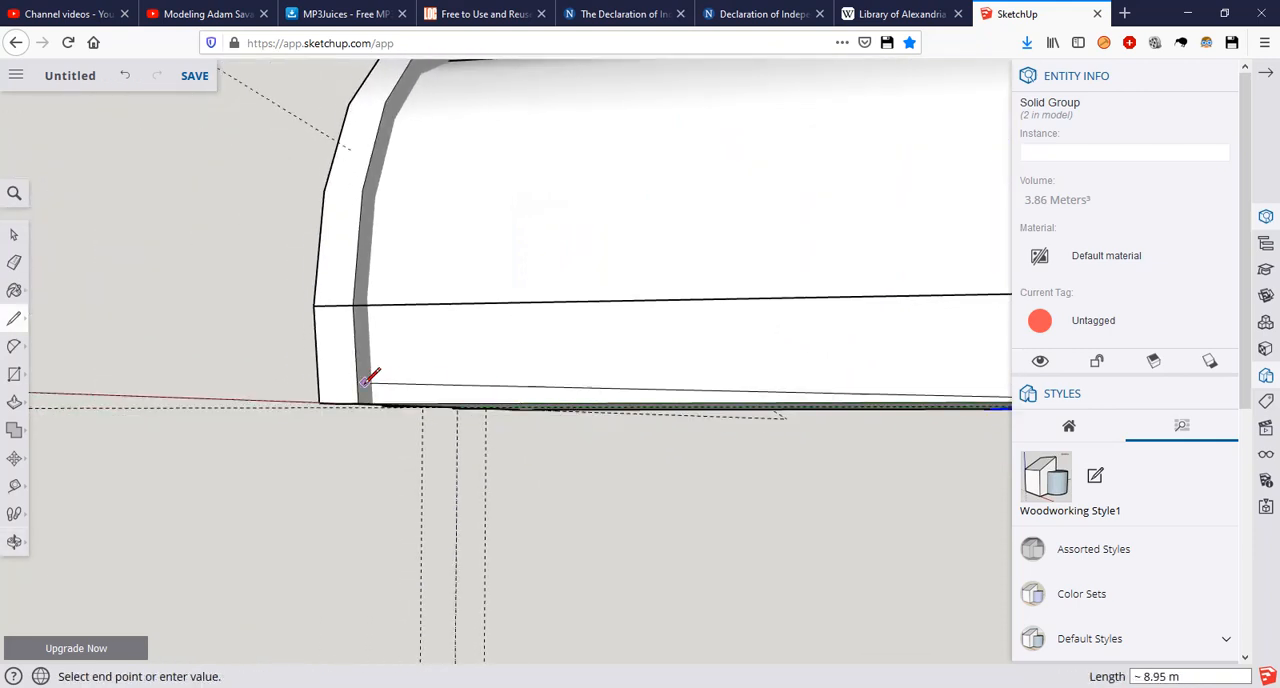
{"action": "scroll", "coordinate": [370, 385], "scroll_direction": "up", "scroll_amount": 2}
{"action": "left_click", "coordinate": [301, 410]}
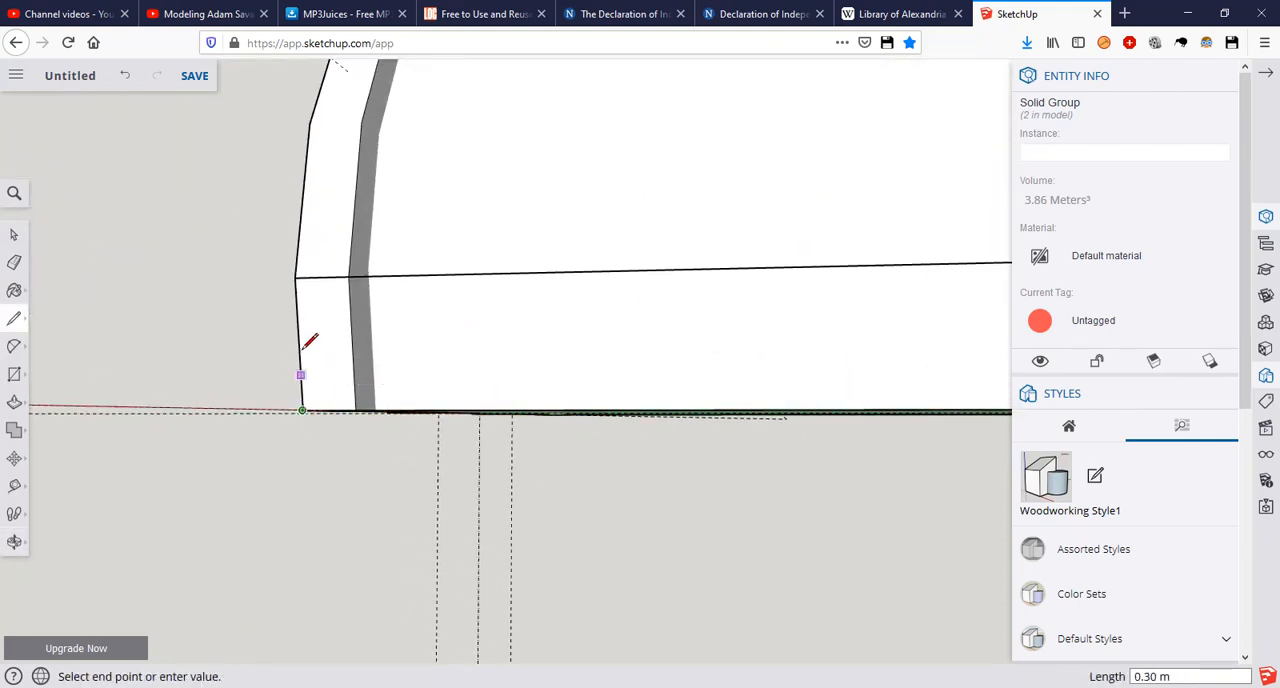
{"action": "left_click", "coordinate": [296, 276]}
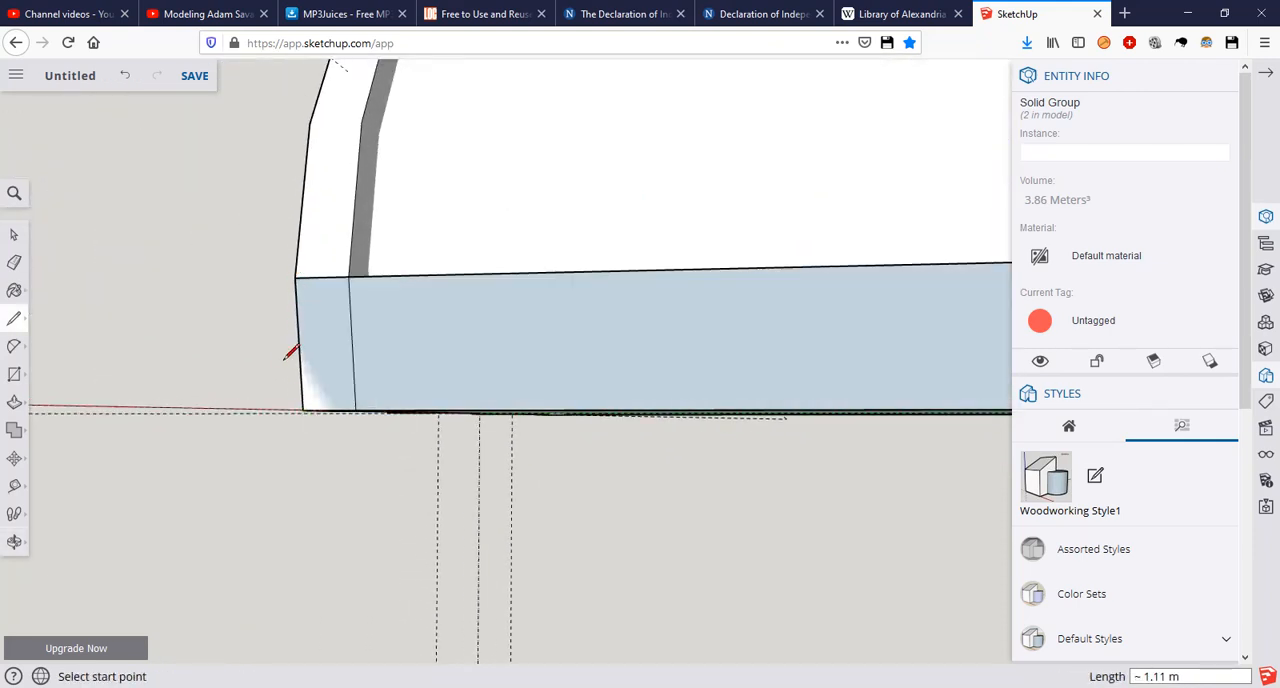
{"action": "key", "text": "space"}
Step: Check the cottage reference picture and extrude the new side face outward 0.25 m as the lowest roof plank
{"action": "mouse_move", "coordinate": [351, 294]}
{"action": "middle_mouse_down"}
{"action": "mouse_move", "coordinate": [566, 294]}
{"action": "mouse_move", "coordinate": [743, 331]}
{"action": "mouse_move", "coordinate": [629, 383]}
{"action": "mouse_move", "coordinate": [271, 403]}
{"action": "mouse_move", "coordinate": [434, 277]}
{"action": "mouse_move", "coordinate": [509, 334]}
{"action": "middle_mouse_up"}
{"action": "scroll", "coordinate": [444, 290], "scroll_direction": "up", "scroll_amount": 6}
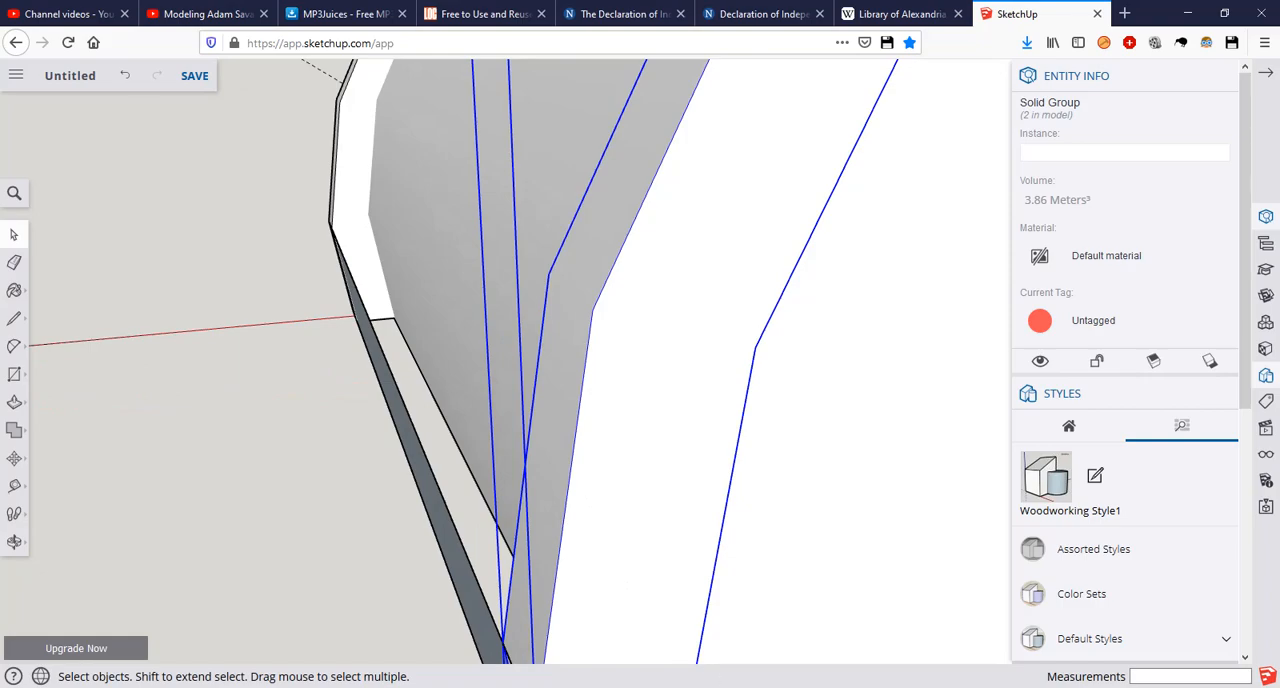
{"action": "left_click", "coordinate": [757, 630]}
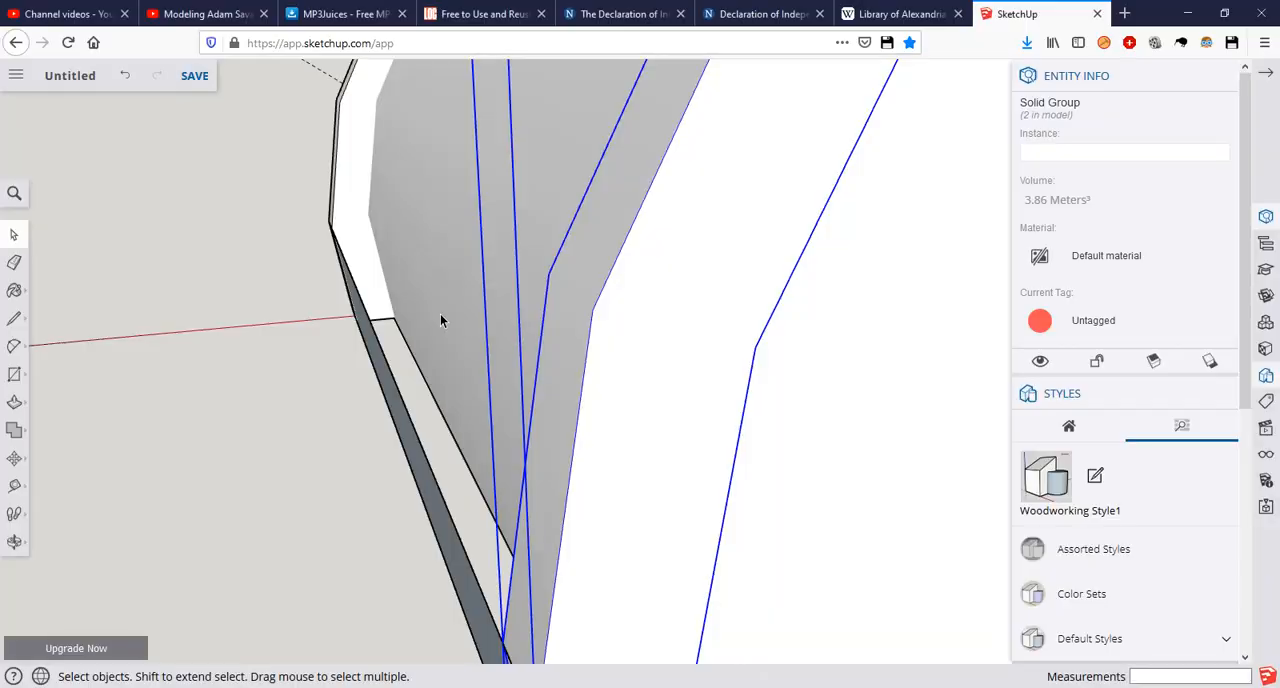
{"action": "scroll", "coordinate": [440, 320], "scroll_direction": "up", "scroll_amount": 1}
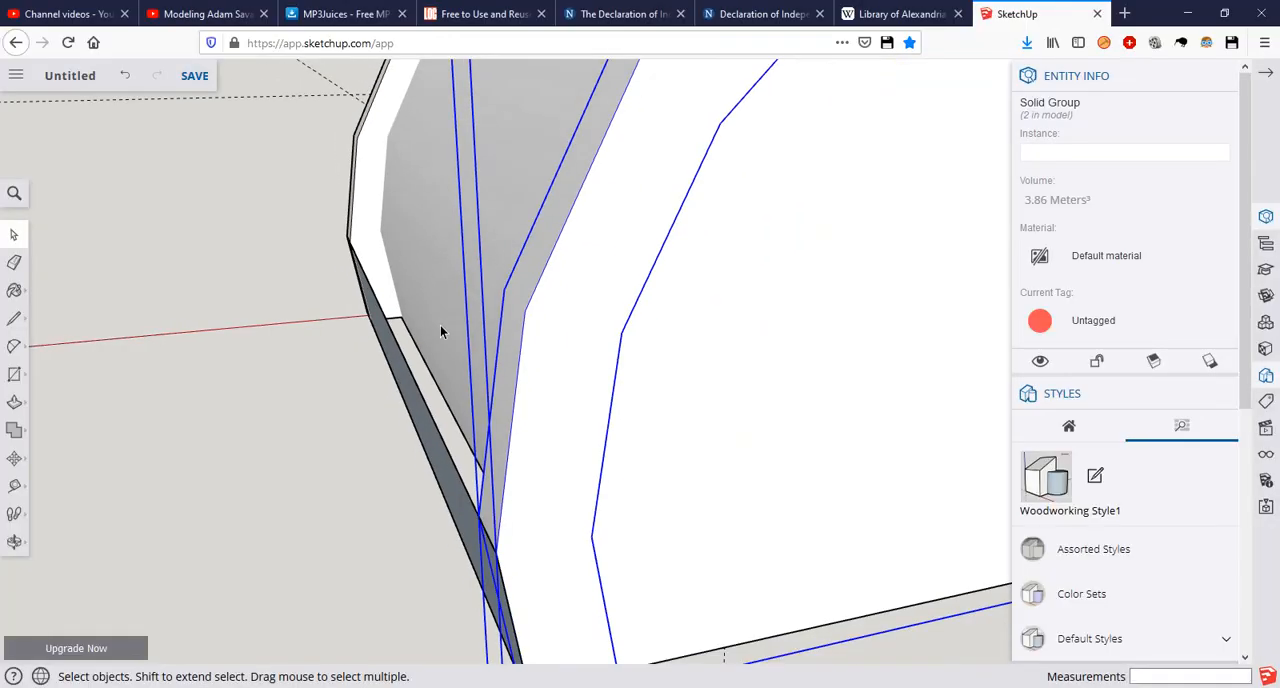
{"action": "middle_click_drag", "start_coordinate": [447, 368], "coordinate": [457, 212]}
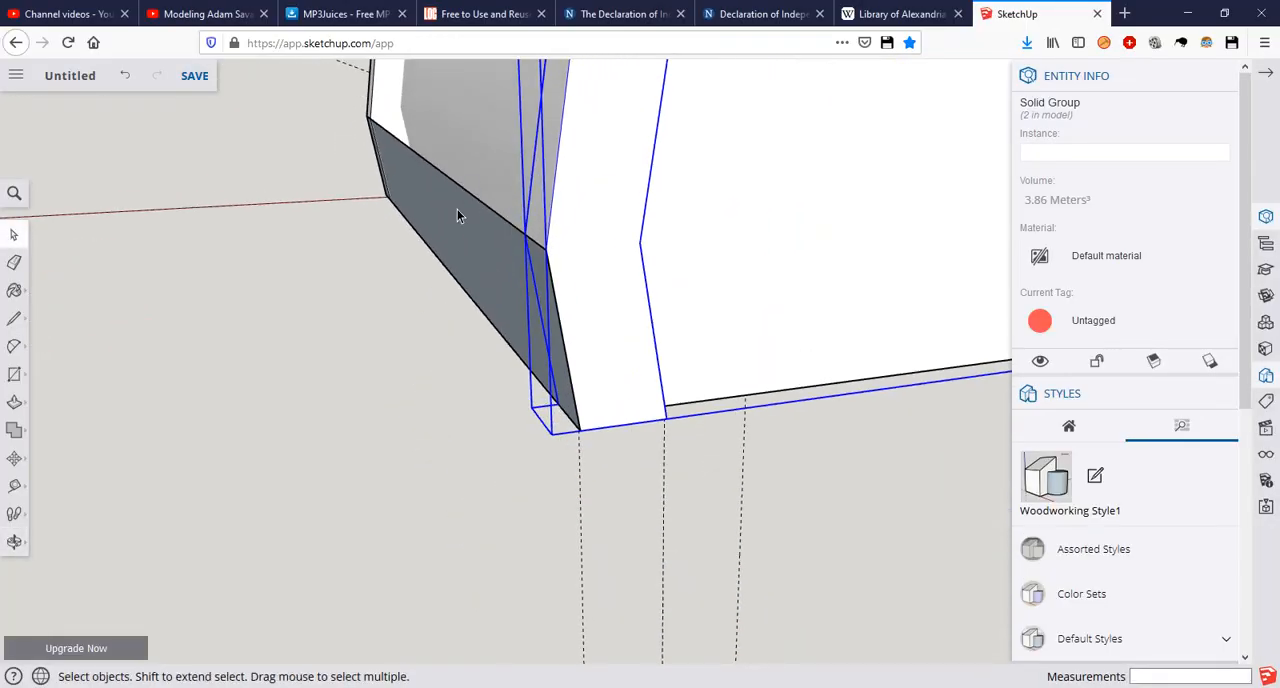
{"action": "key", "text": "p"}
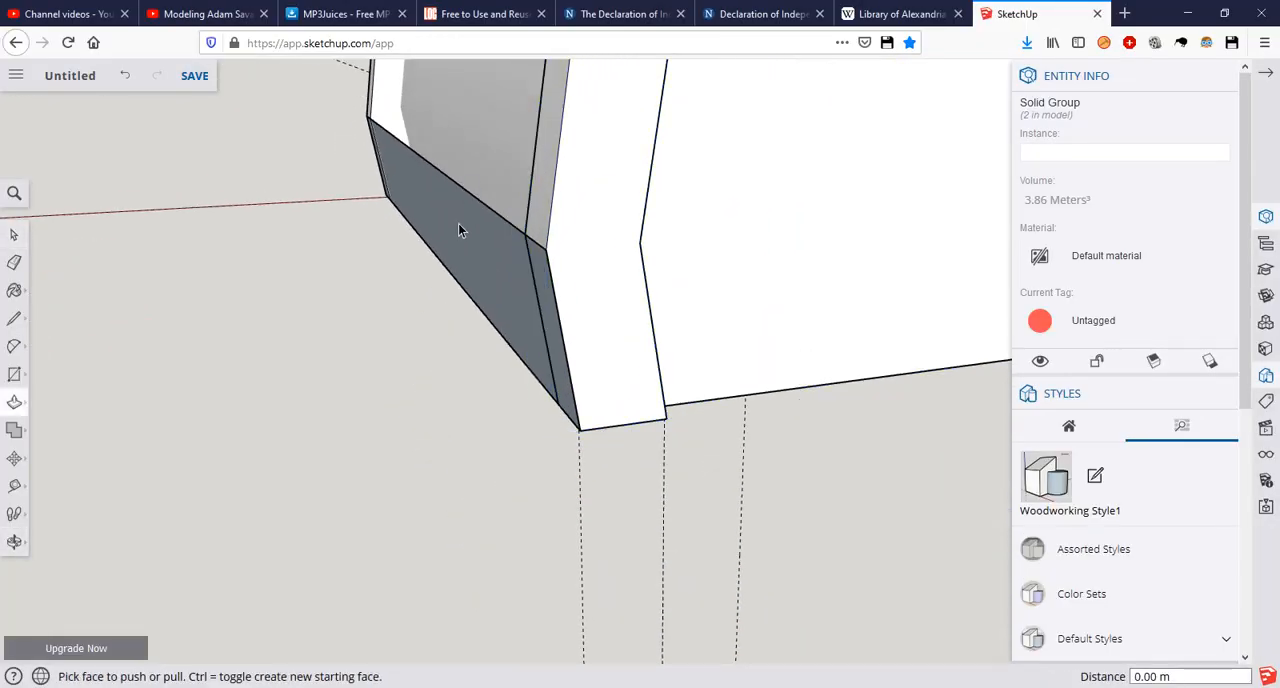
{"action": "left_click", "coordinate": [458, 223]}
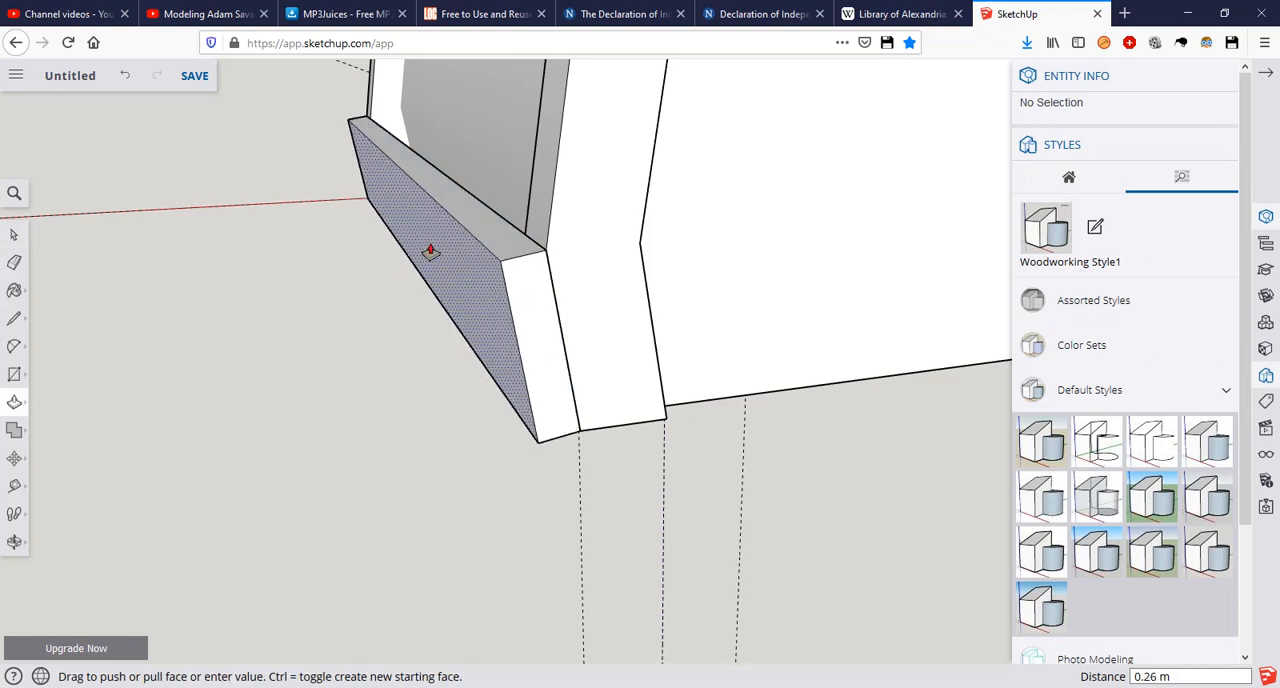
{"action": "left_click", "coordinate": [434, 263]}
{"action": "type", "text": "0.25"}
{"action": "key", "text": "Return"}
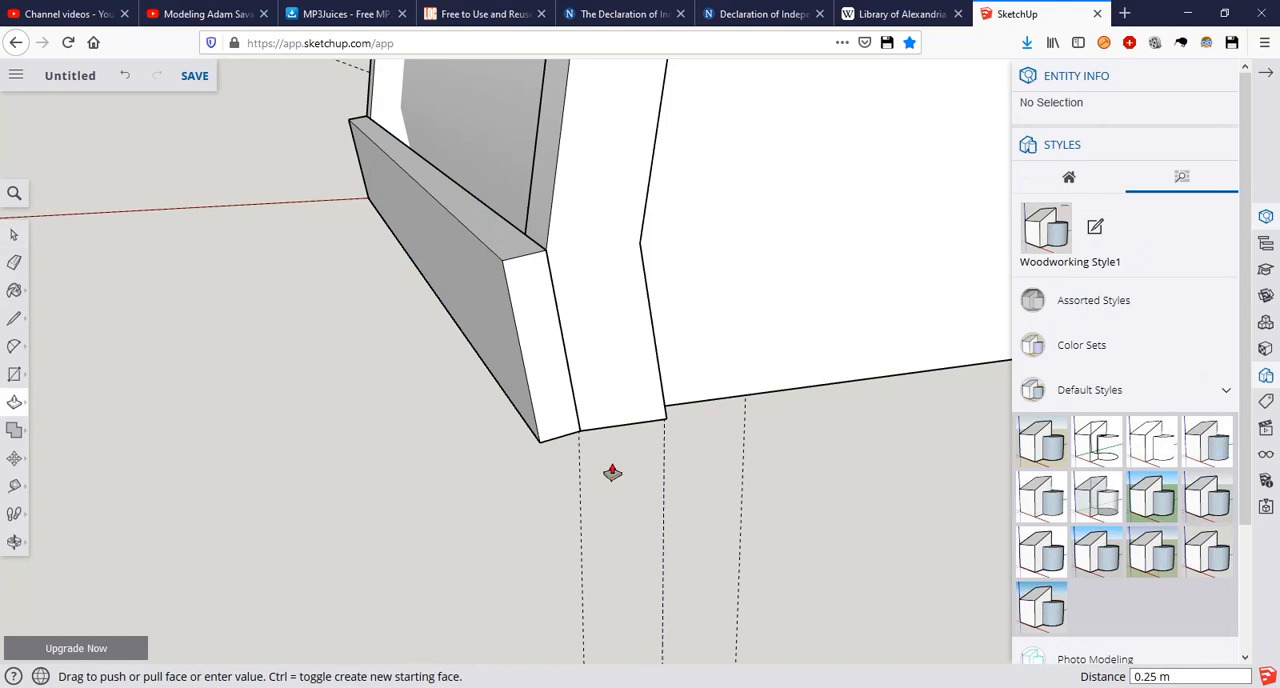
Step: Extend the rear and front ends of the lowest roof plank 0.25 m beyond the arch trims
{"action": "left_click", "coordinate": [545, 347]}
{"action": "left_click", "coordinate": [551, 364]}
{"action": "type", "text": "0.25"}
{"action": "key", "text": "Return"}
{"action": "scroll", "coordinate": [392, 157], "scroll_direction": "down", "scroll_amount": 3}
{"action": "middle_click_drag", "start_coordinate": [392, 157], "coordinate": [985, 292]}
{"action": "middle_click_drag", "start_coordinate": [380, 414], "coordinate": [822, 228]}
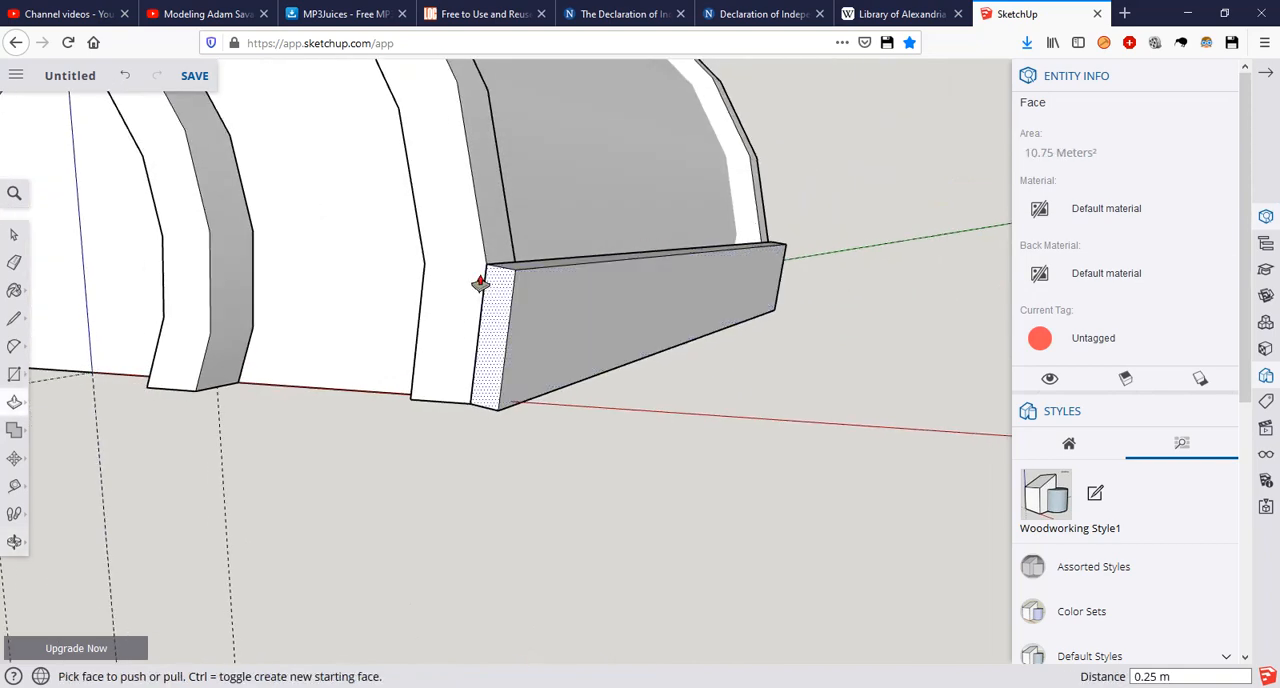
{"action": "middle_click_drag", "start_coordinate": [617, 354], "coordinate": [617, 443]}
{"action": "key", "text": "space"}
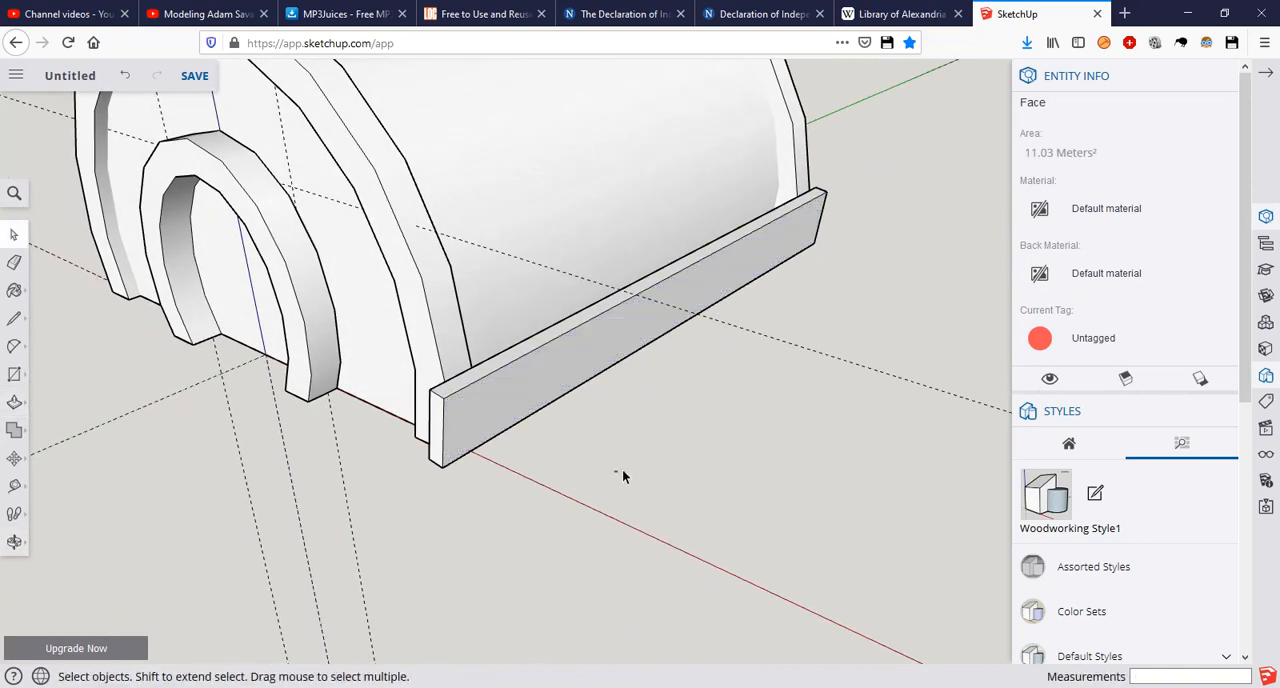
Step: Inspect the lowest plank from the front and compare it with the cottage reference picture
{"action": "middle_click_drag", "start_coordinate": [531, 487], "coordinate": [817, 286]}
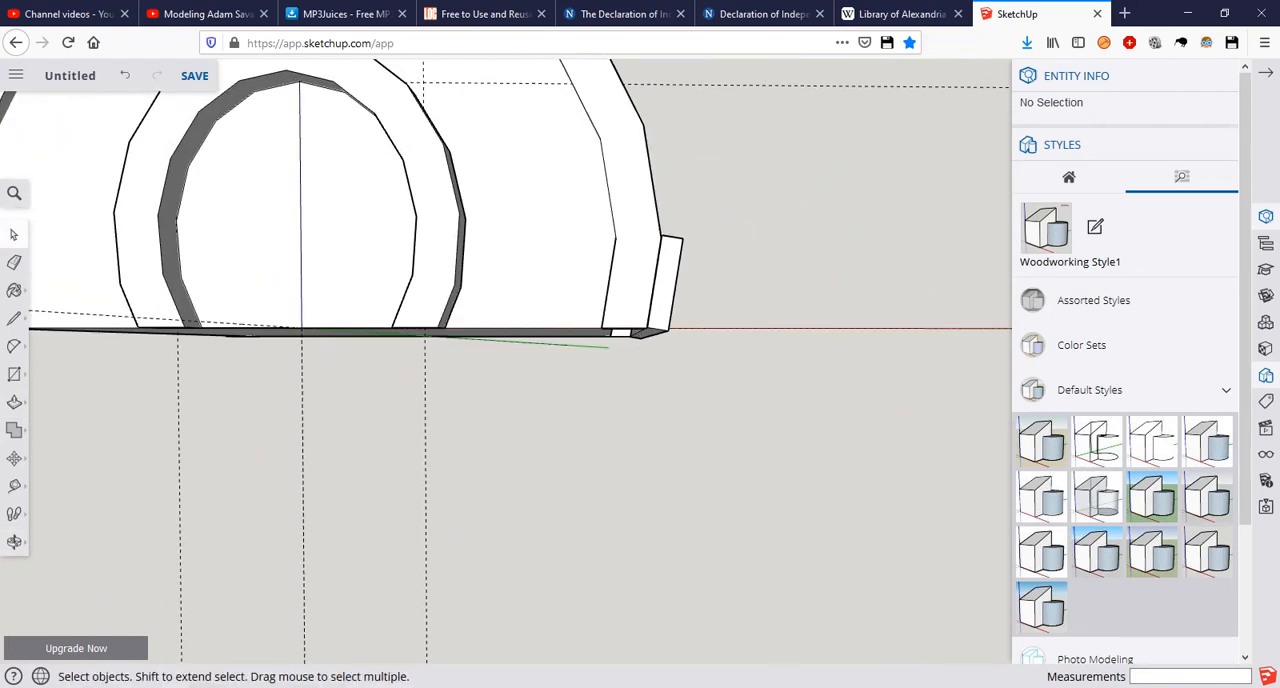
{"action": "key", "text": "alt+Tab"}
{"action": "middle_click_drag", "start_coordinate": [701, 205], "coordinate": [643, 281]}
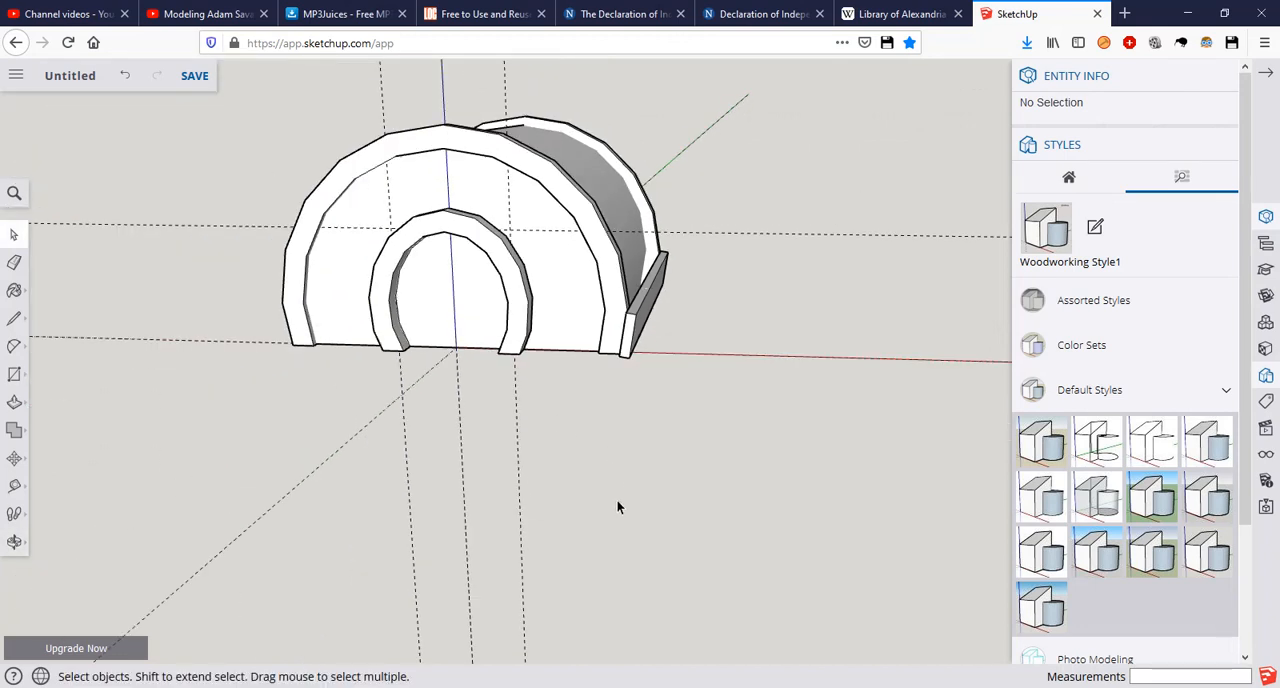
{"action": "scroll", "coordinate": [617, 506], "scroll_direction": "up", "scroll_amount": 2}
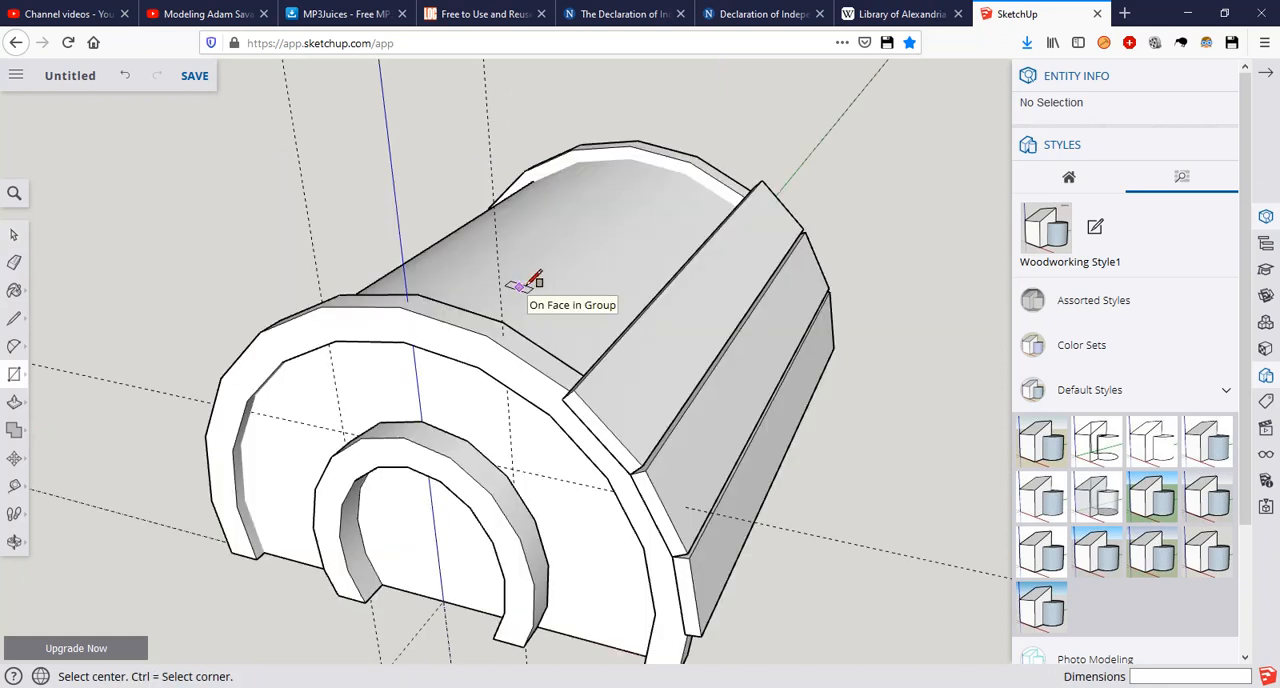
Step: Try to draw a rectangle about 1.38 by 9.42 m between the trims beside the third plank before grouping that plank
{"action": "left_click", "coordinate": [487, 335]}
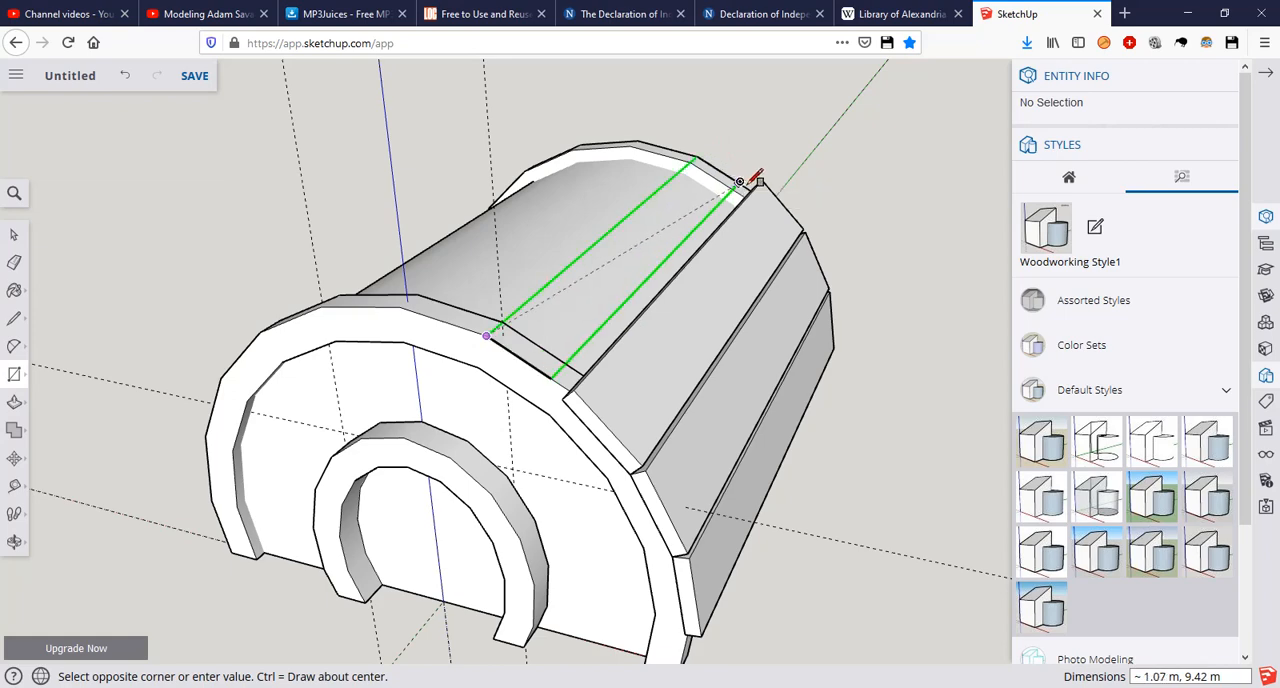
{"action": "middle_click_drag", "start_coordinate": [757, 183], "coordinate": [669, 217]}
{"action": "scroll", "coordinate": [651, 240], "scroll_direction": "up", "scroll_amount": 10}
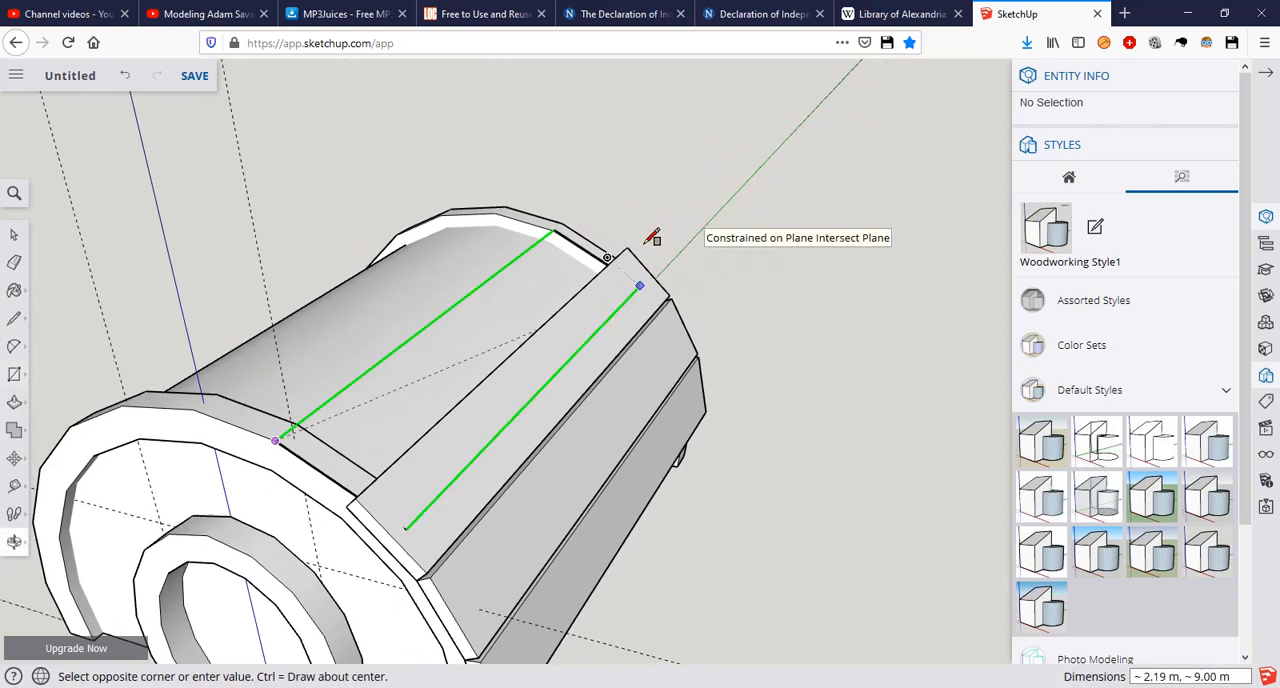
{"action": "scroll", "coordinate": [506, 305], "scroll_direction": "down", "scroll_amount": 6}
{"action": "middle_click_drag", "start_coordinate": [410, 370], "coordinate": [702, 345], "text": "shift"}
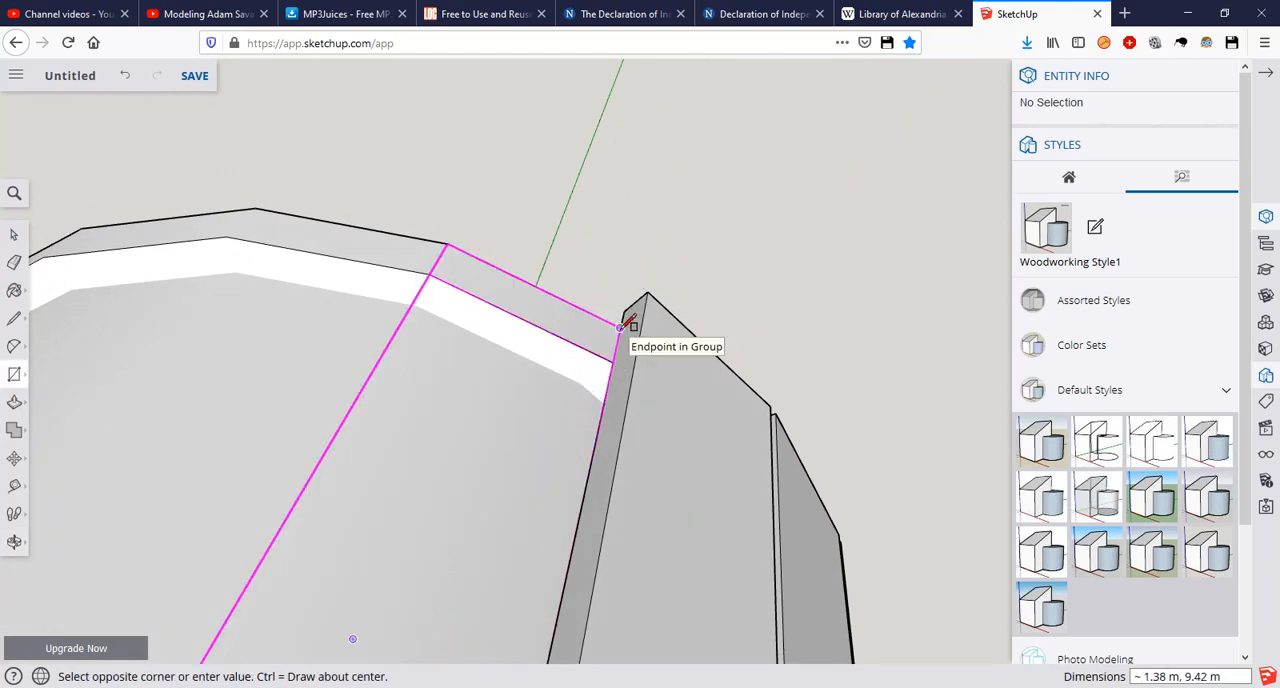
{"action": "left_click", "coordinate": [620, 327]}
{"action": "middle_click_drag", "start_coordinate": [623, 320], "coordinate": [680, 277]}
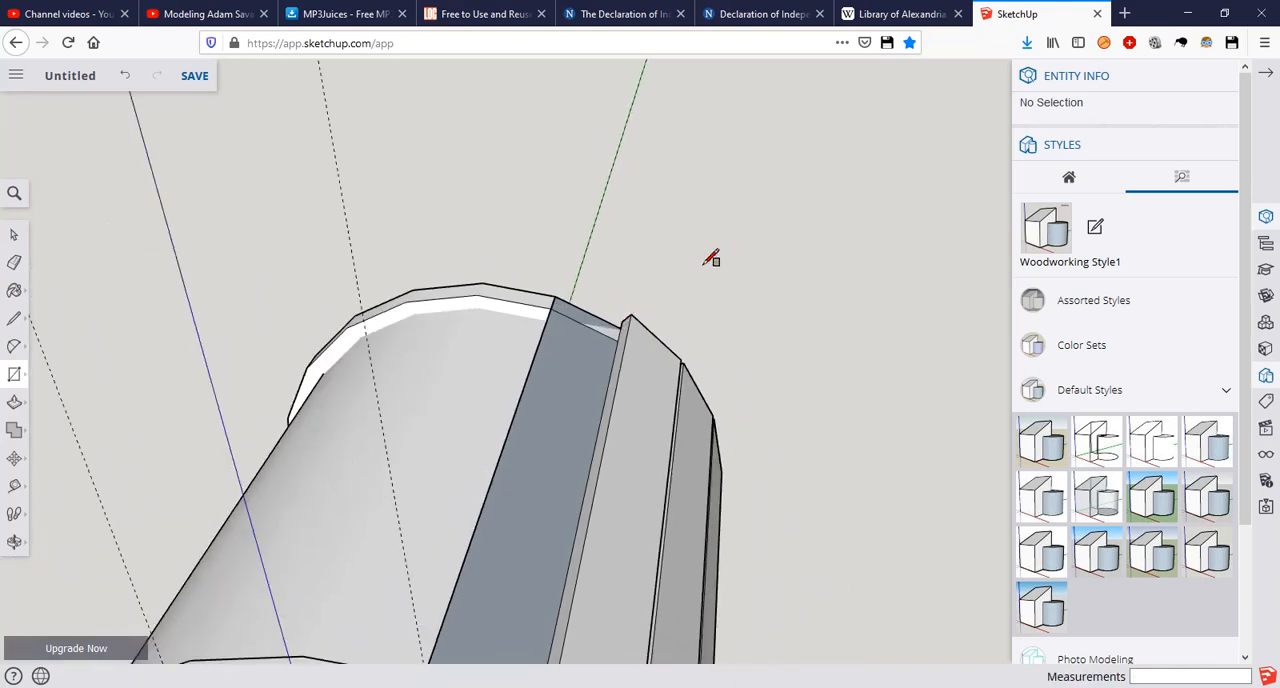
{"action": "key", "text": "space"}
{"action": "left_click", "coordinate": [633, 451]}
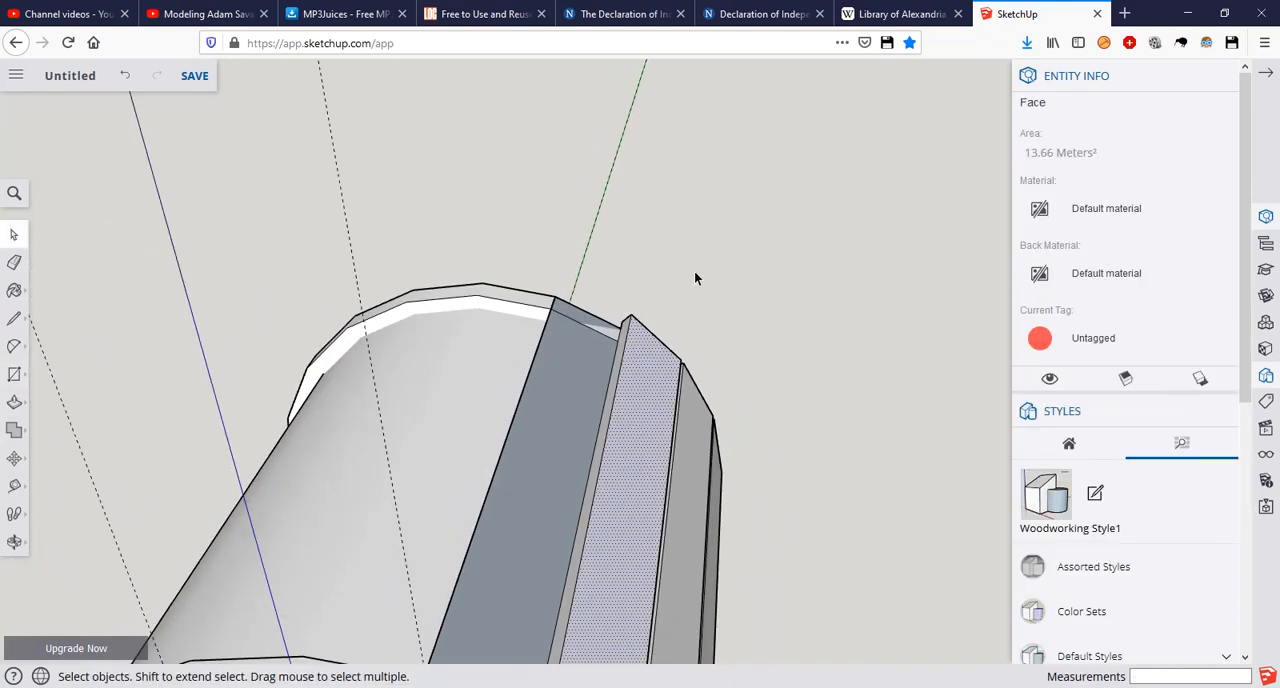
{"action": "key", "text": "Delete"}
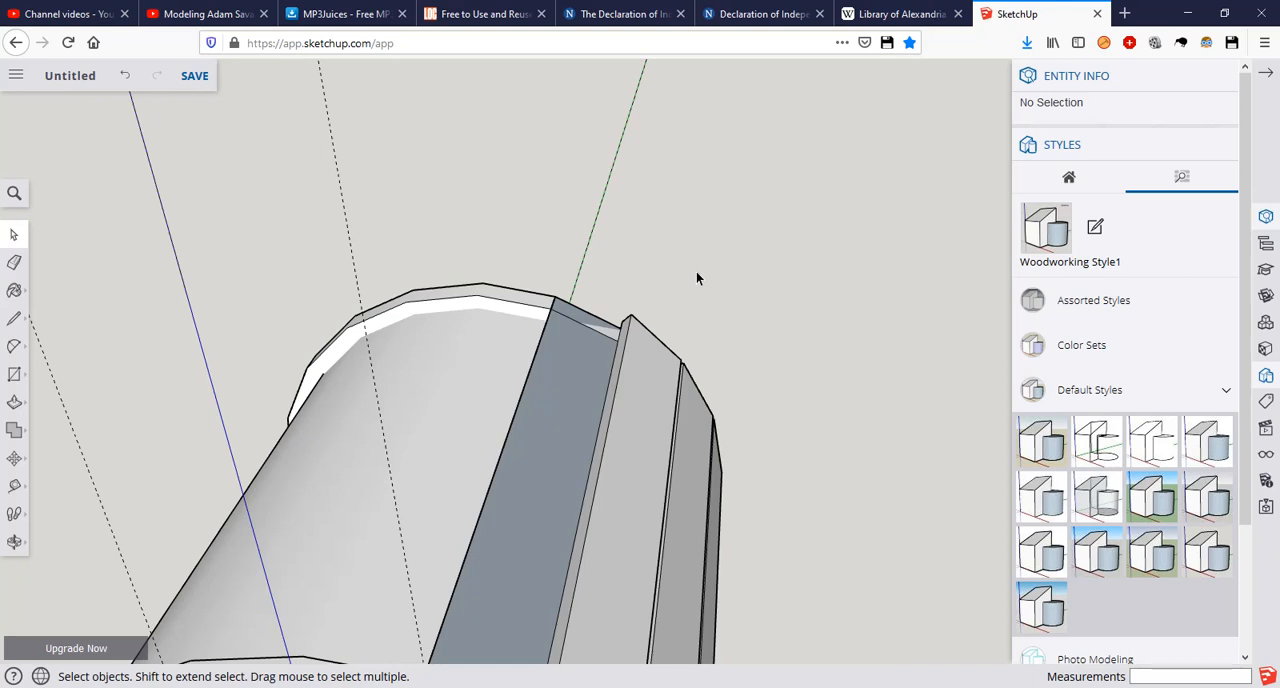
Step: Make the whole third roof plank a group and clear the selection
{"action": "triple_click", "coordinate": [624, 398]}
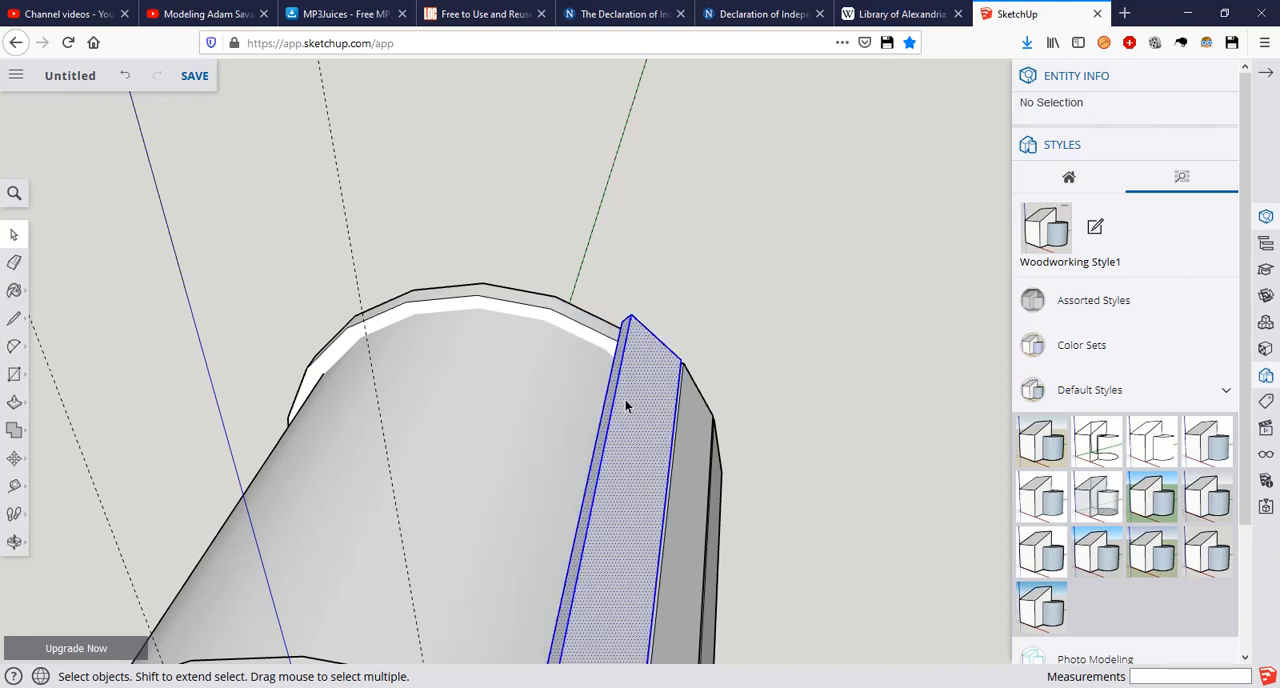
{"action": "right_click", "coordinate": [624, 398]}
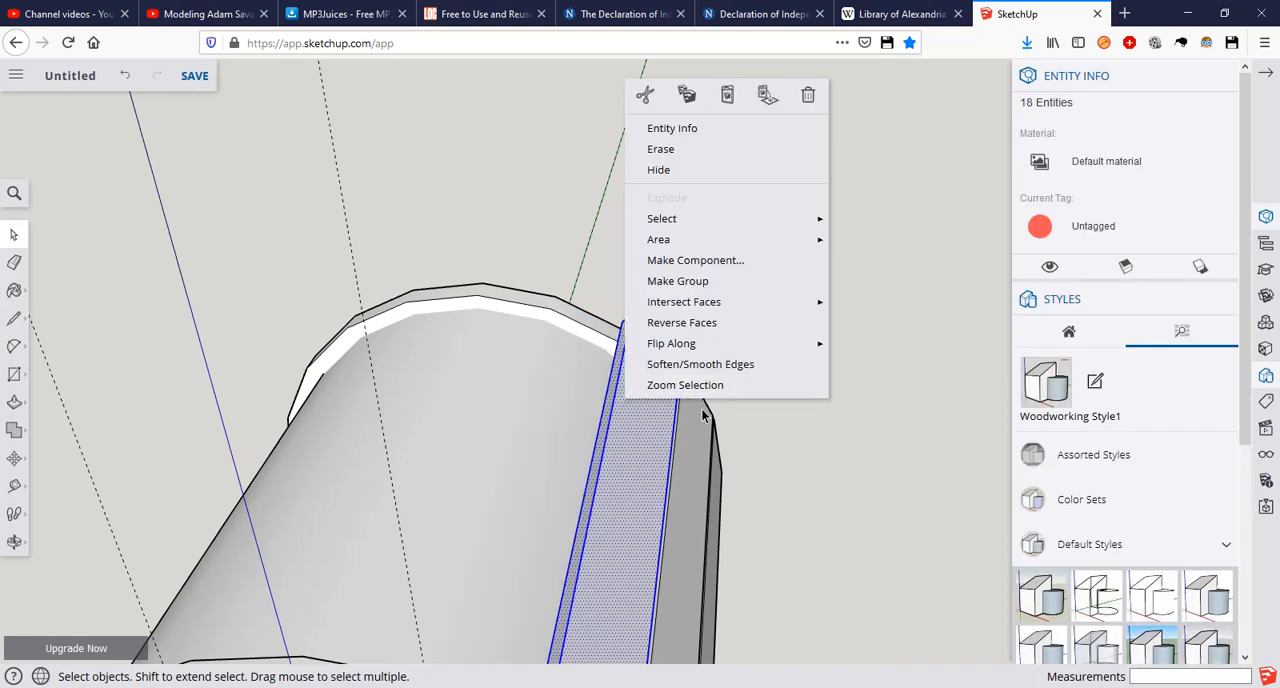
{"action": "left_click", "coordinate": [686, 281]}
{"action": "middle_click_drag", "start_coordinate": [747, 251], "coordinate": [742, 306]}
{"action": "left_click", "coordinate": [742, 306]}
{"action": "scroll", "coordinate": [742, 306], "scroll_direction": "down", "scroll_amount": 4}
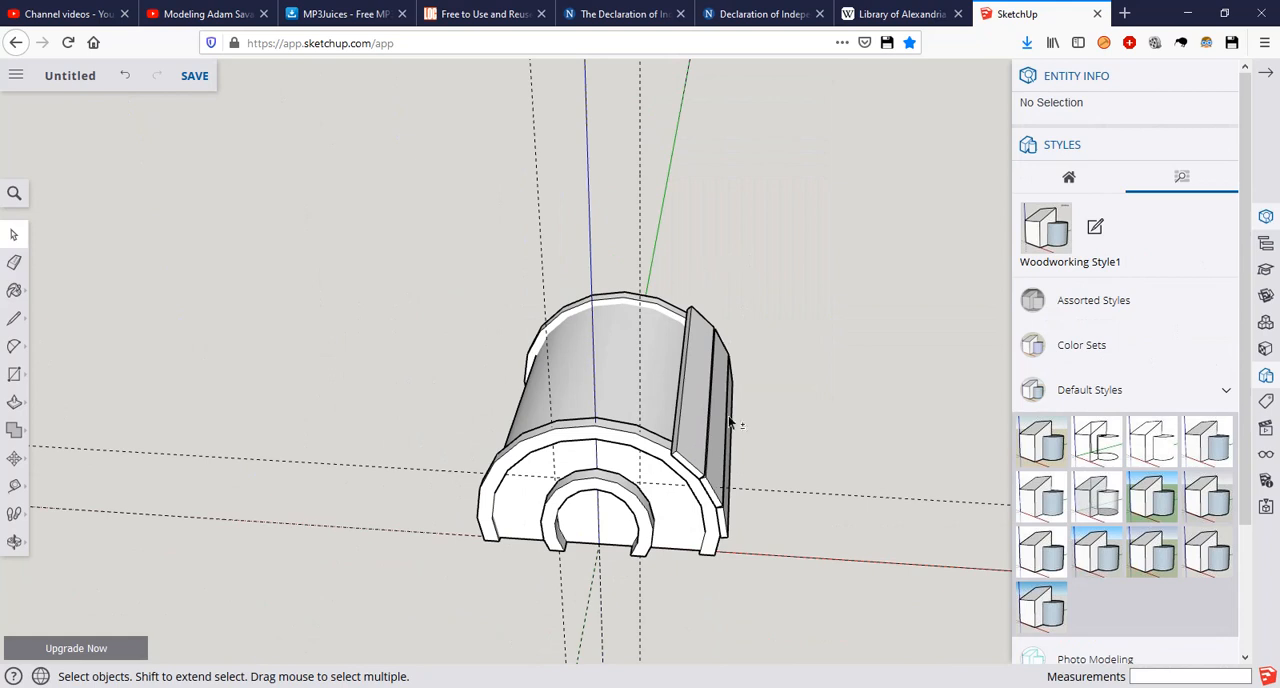
Step: Draw a rectangle about 1.38 by 9.42 m above the third plank, from the front trim's corner to the rear trim's opposite corner
{"action": "scroll", "coordinate": [730, 421], "scroll_direction": "up", "scroll_amount": 5}
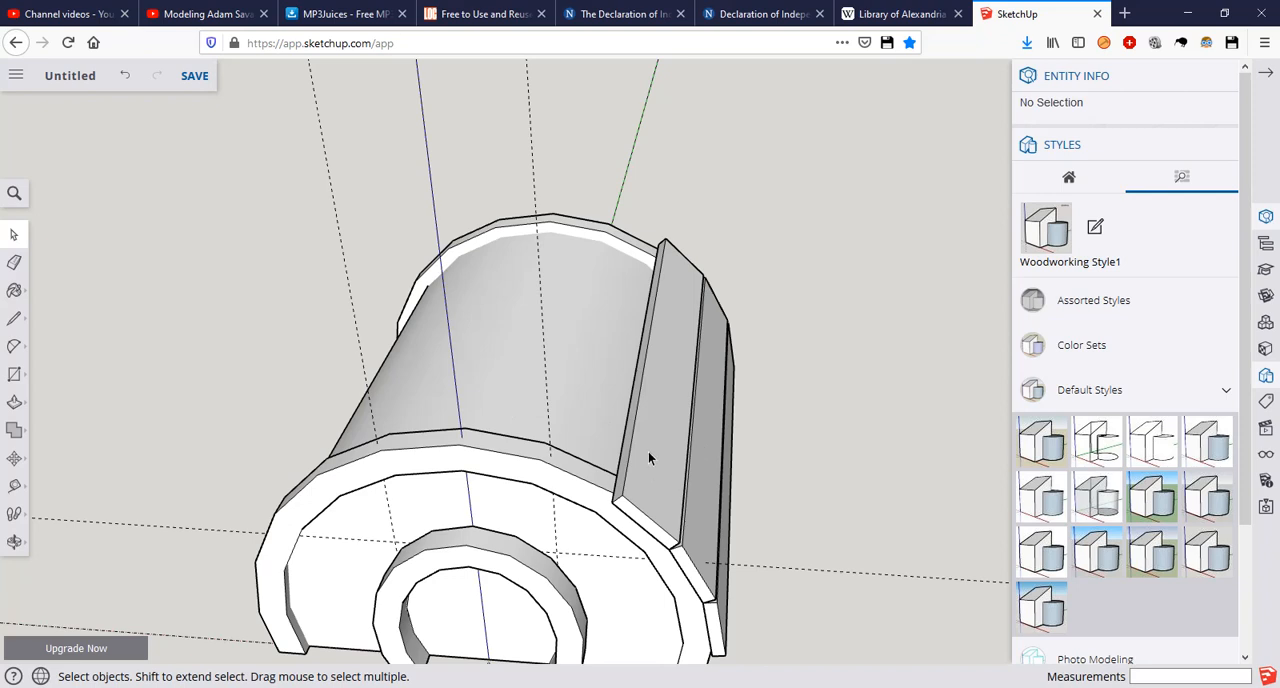
{"action": "scroll", "coordinate": [633, 416], "scroll_direction": "up", "scroll_amount": 1}
{"action": "middle_click_drag", "start_coordinate": [633, 416], "coordinate": [500, 389]}
{"action": "key", "text": "r"}
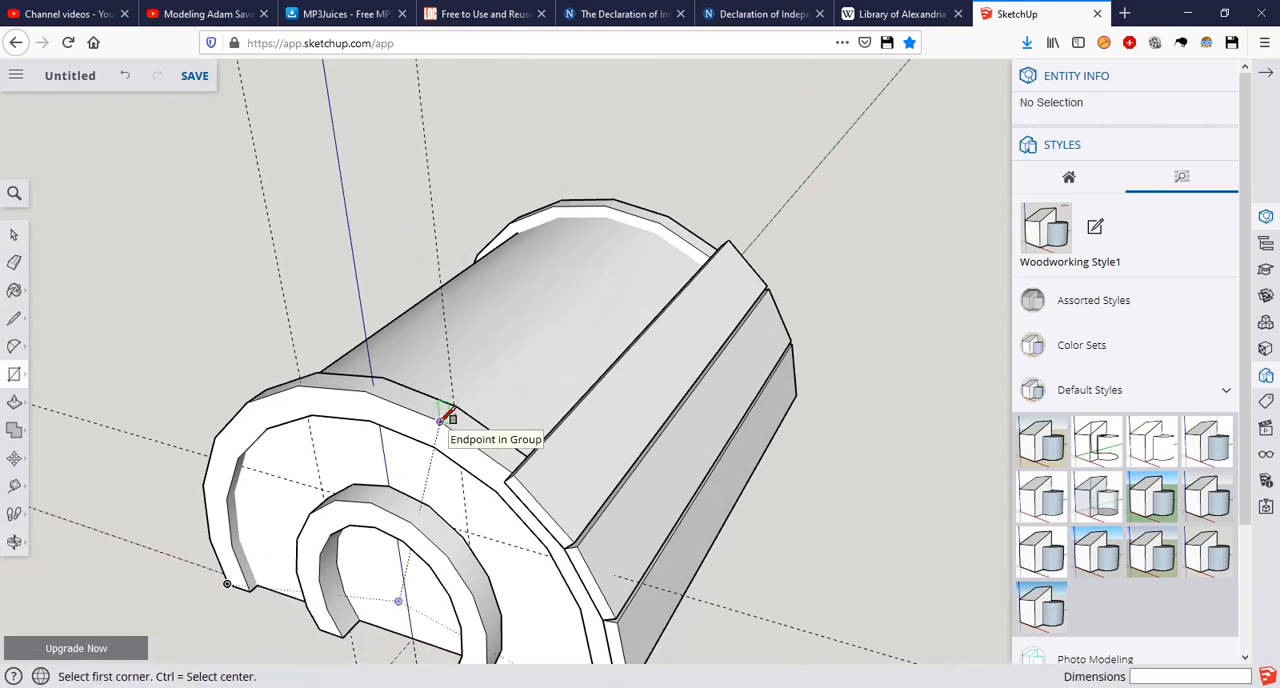
{"action": "left_click", "coordinate": [440, 420]}
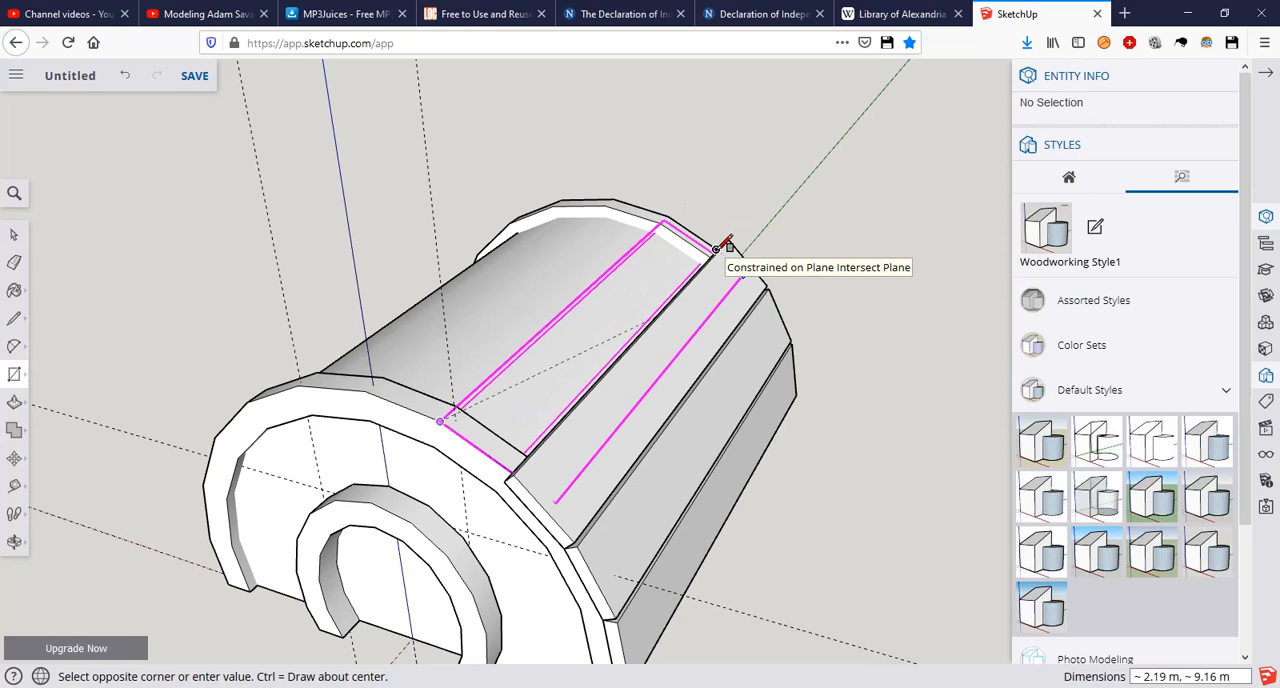
{"action": "scroll", "coordinate": [730, 247], "scroll_direction": "up", "scroll_amount": 3}
{"action": "middle_click_drag", "start_coordinate": [734, 249], "coordinate": [771, 309]}
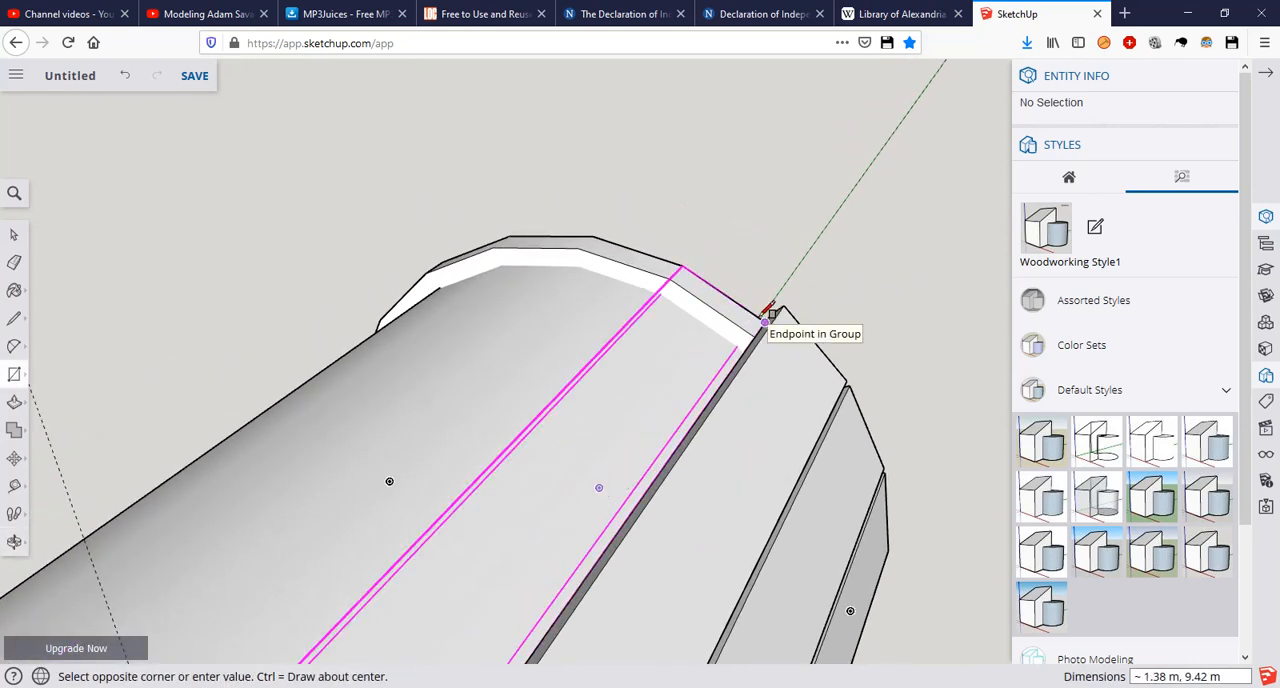
{"action": "left_click", "coordinate": [768, 311]}
{"action": "scroll", "coordinate": [740, 330], "scroll_direction": "down", "scroll_amount": 2}
Step: Extrude the new rectangle outward 0.25 m as the fourth roof plank
{"action": "type", "text": "p"}
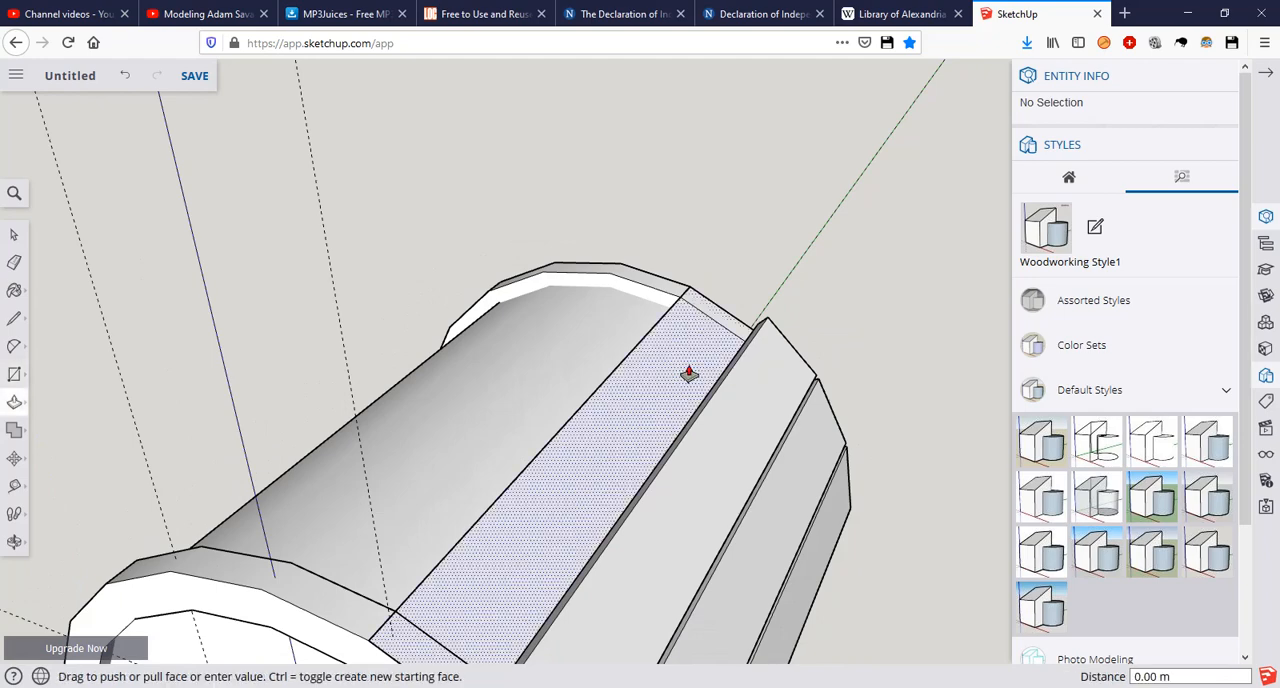
{"action": "type", "text": "0.25"}
{"action": "key", "text": "Return"}
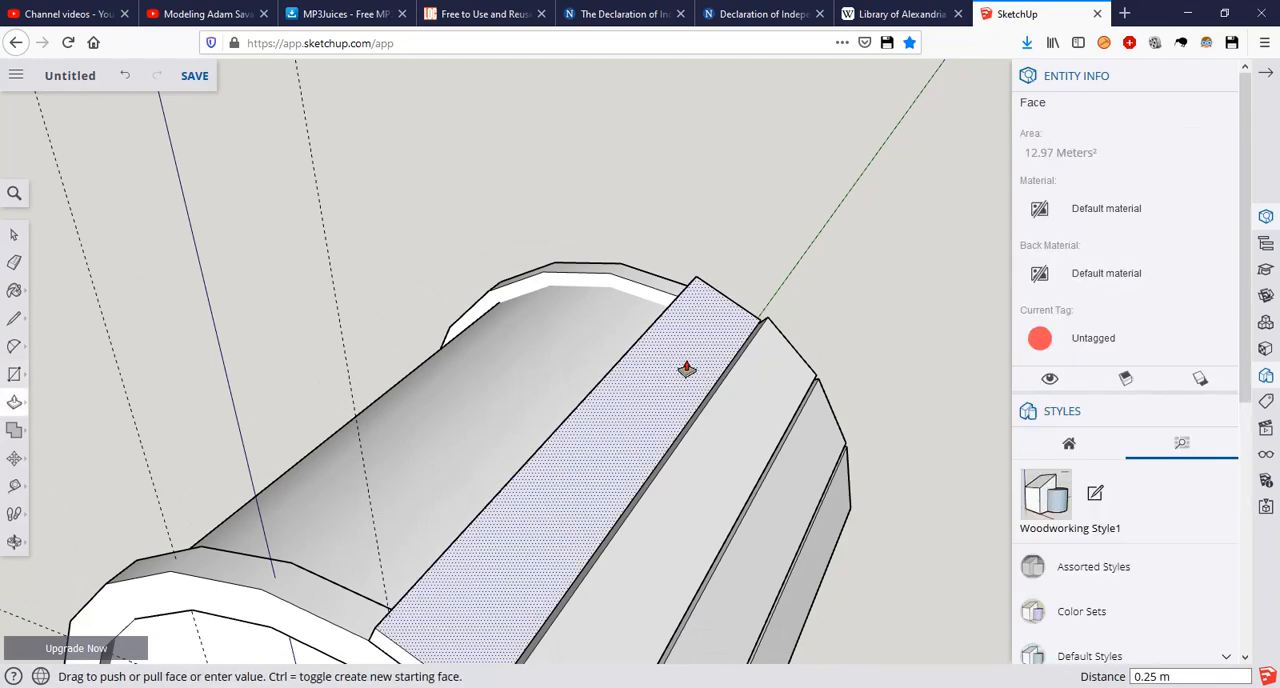
Step: Extend the front and rear ends of the fourth roof plank 0.25 m past the arch trims
{"action": "scroll", "coordinate": [660, 400], "scroll_direction": "down", "scroll_amount": 4}
{"action": "middle_click_drag", "start_coordinate": [616, 450], "coordinate": [609, 517]}
{"action": "scroll", "coordinate": [609, 517], "scroll_direction": "up", "scroll_amount": 2}
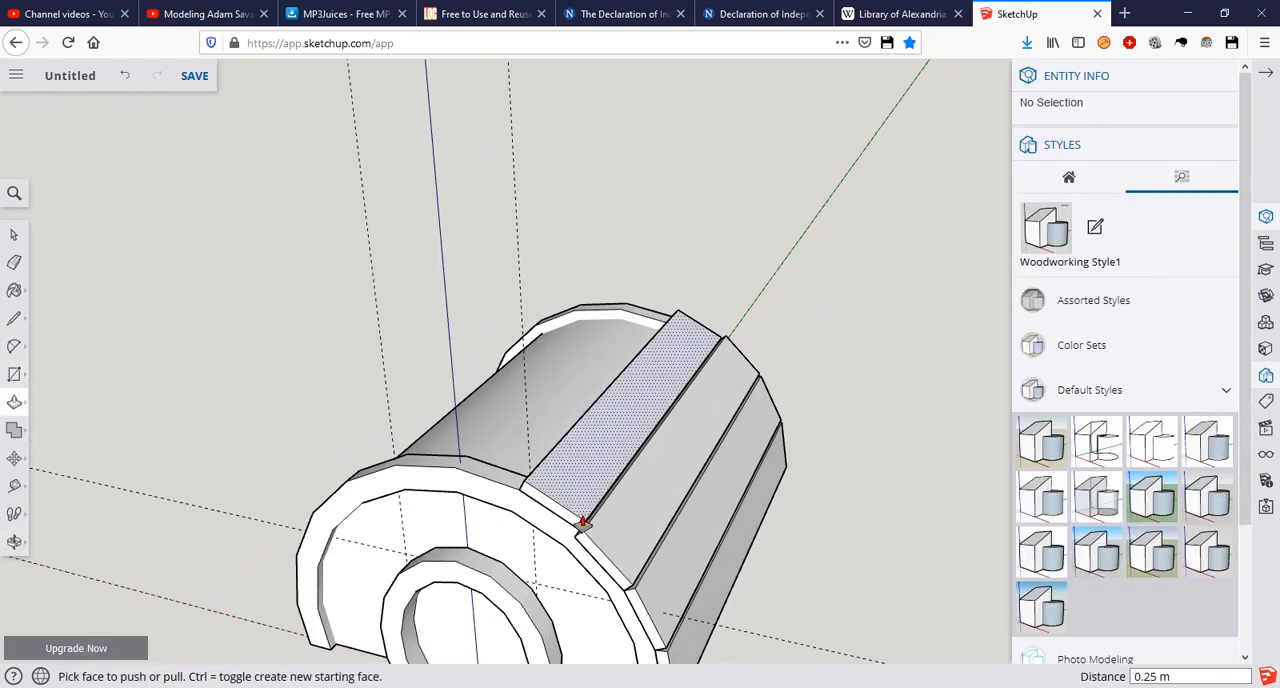
{"action": "left_click", "coordinate": [569, 523]}
{"action": "left_click", "coordinate": [590, 560]}
{"action": "mouse_move", "coordinate": [650, 482]}
{"action": "middle_mouse_down"}
{"action": "mouse_move", "coordinate": [440, 503]}
{"action": "mouse_move", "coordinate": [340, 460]}
{"action": "middle_mouse_up"}
{"action": "mouse_move", "coordinate": [628, 446]}
{"action": "middle_mouse_down"}
{"action": "mouse_move", "coordinate": [470, 445]}
{"action": "mouse_move", "coordinate": [694, 428]}
{"action": "middle_mouse_up"}
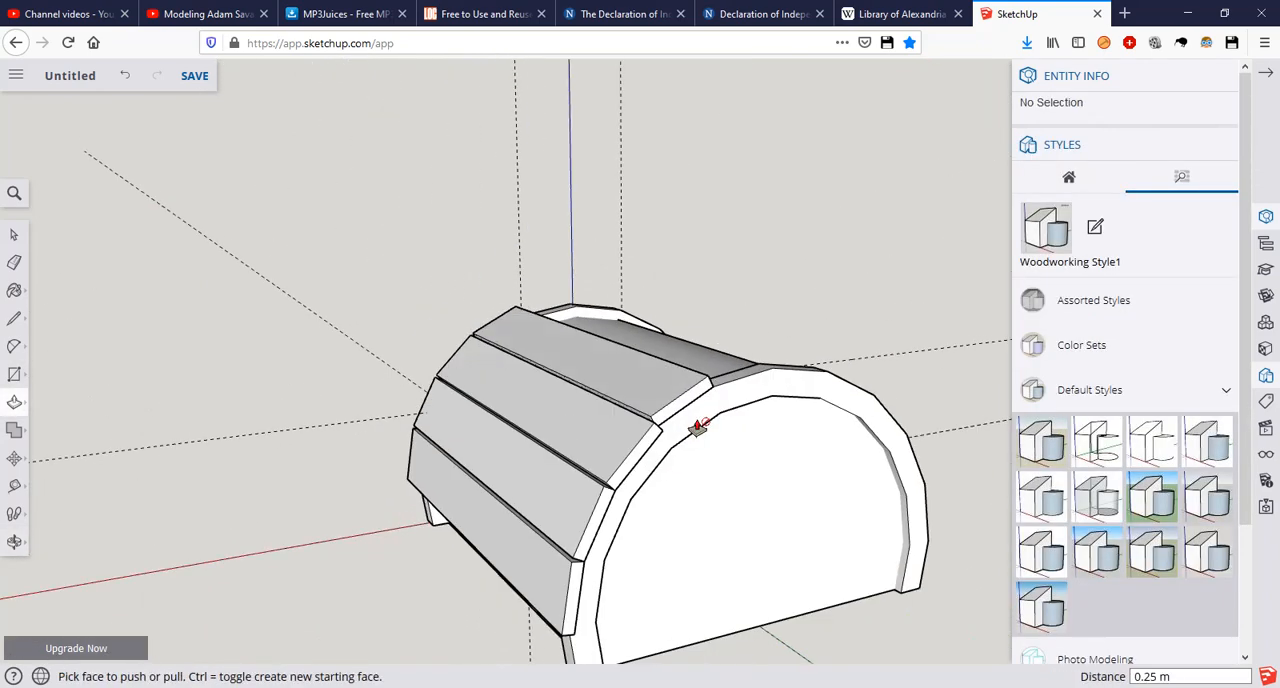
{"action": "left_click", "coordinate": [672, 420]}
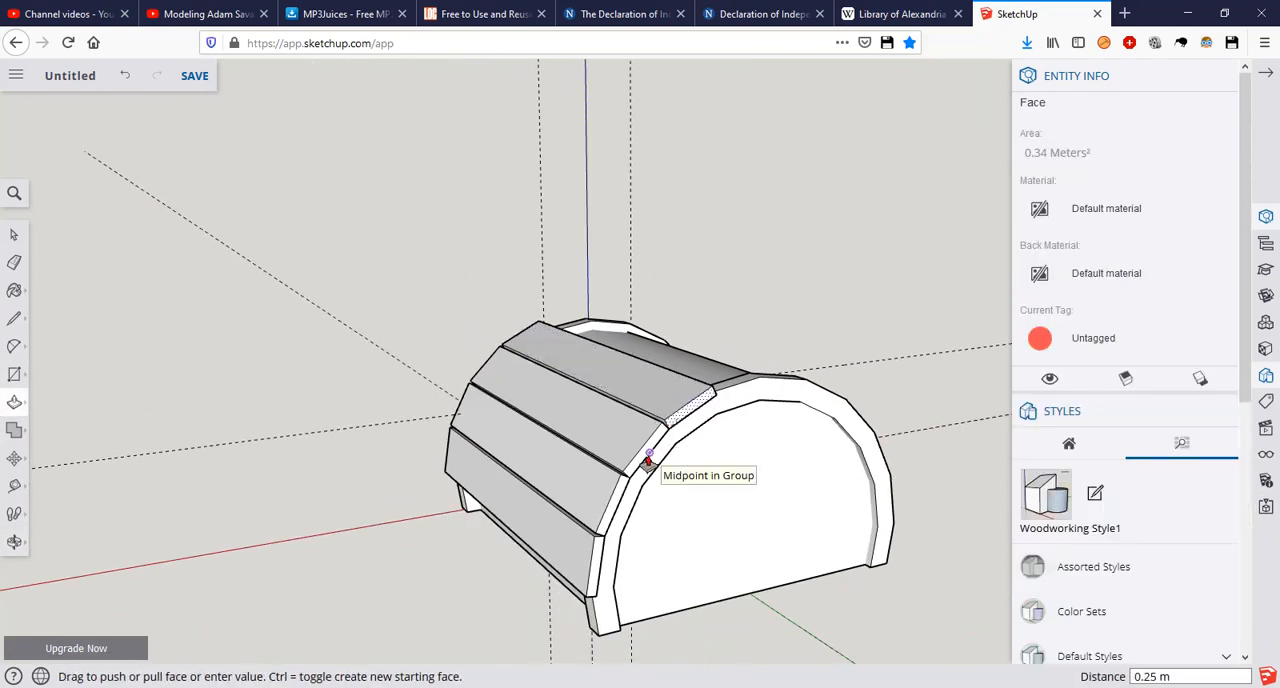
{"action": "left_click", "coordinate": [648, 464]}
{"action": "scroll", "coordinate": [616, 444], "scroll_direction": "up", "scroll_amount": 3}
{"action": "scroll", "coordinate": [617, 444], "scroll_direction": "up", "scroll_amount": 2}
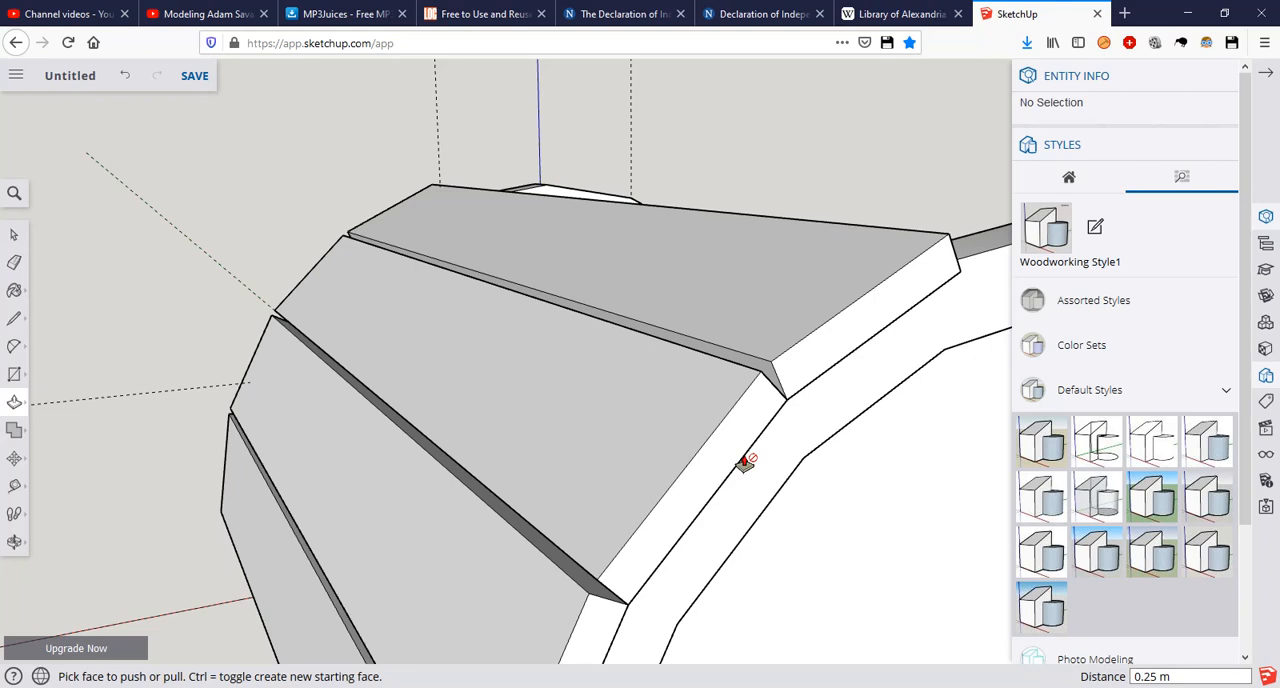
{"action": "key", "text": "space"}
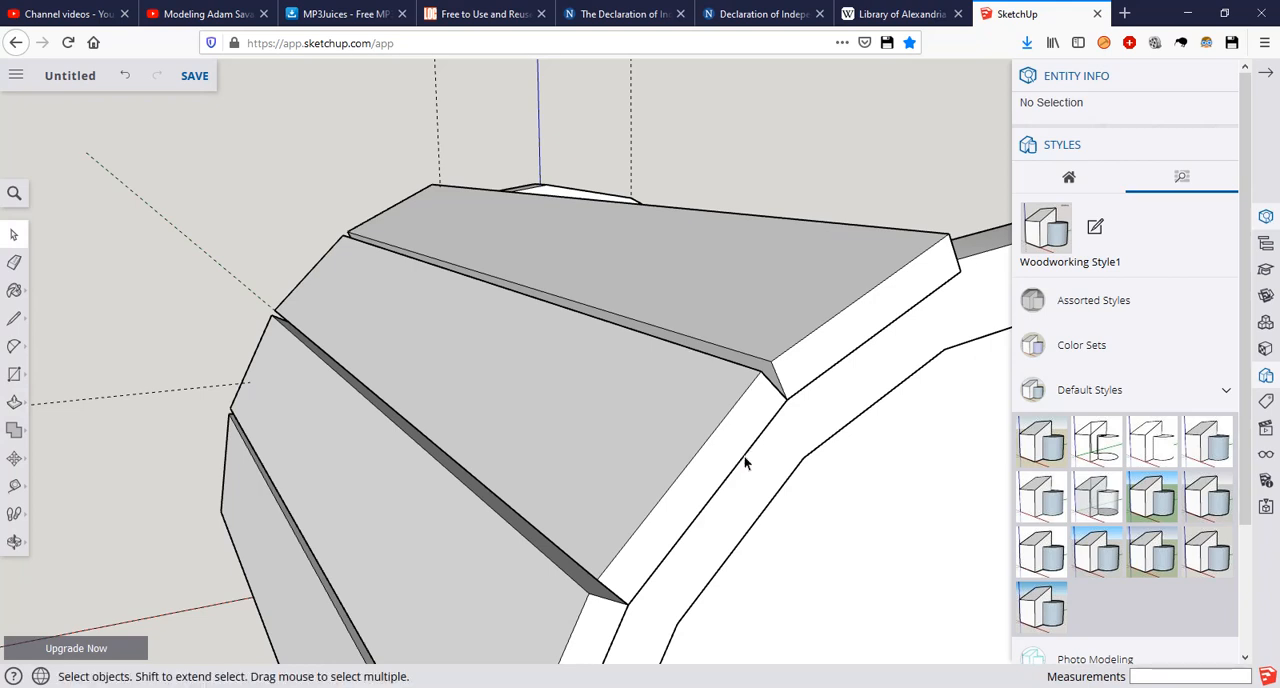
Step: Explode the third roof plank's group so it can be joined with the fourth plank
{"action": "right_click", "coordinate": [523, 375]}
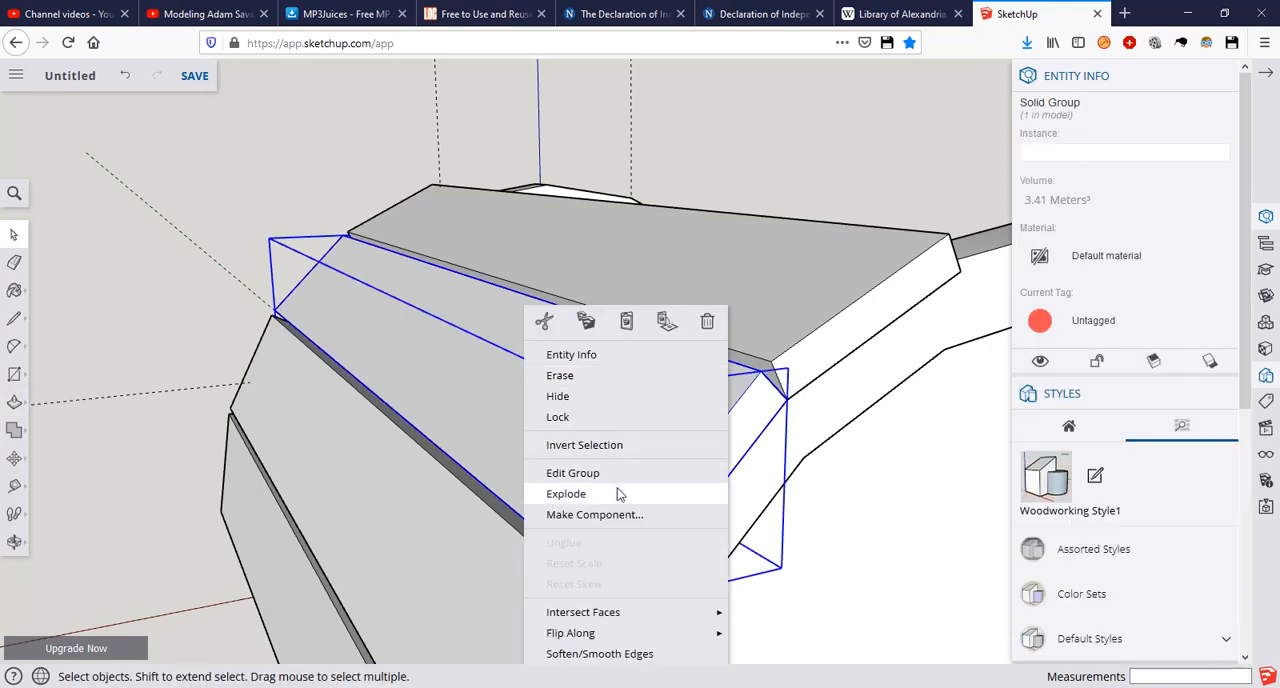
{"action": "left_click", "coordinate": [610, 493]}
{"action": "left_click", "coordinate": [831, 294]}
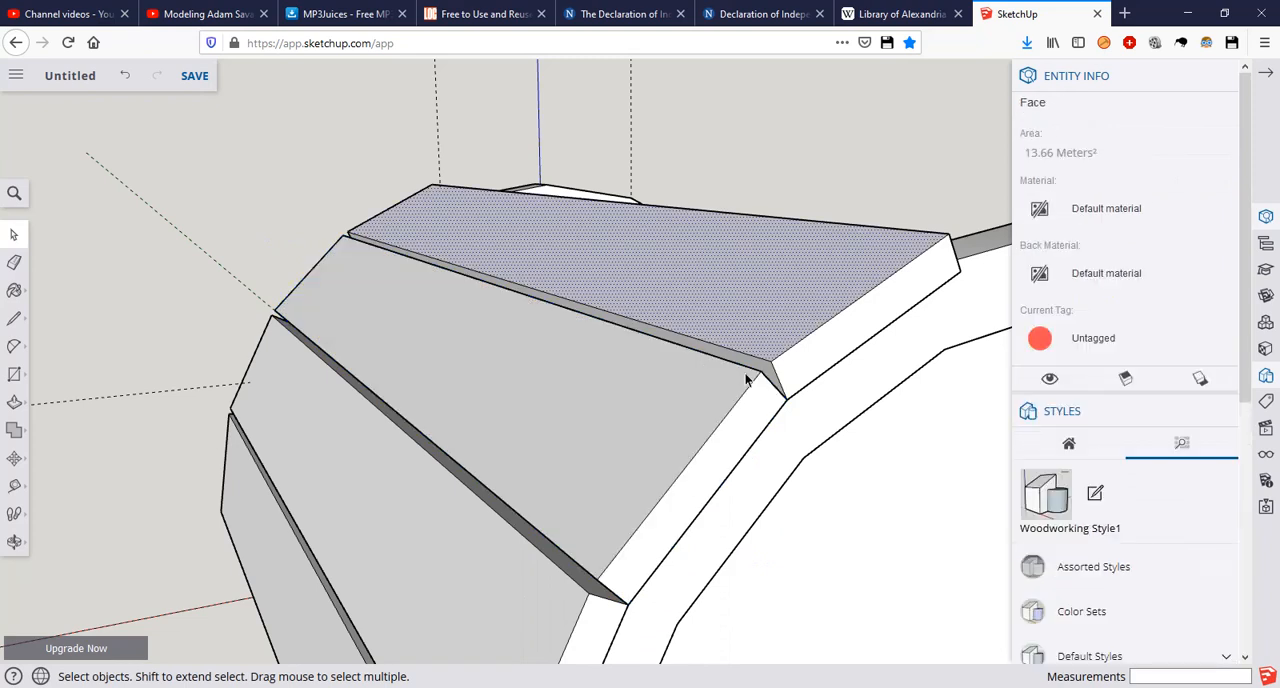
Step: Draw short lines across the gap between the third and fourth roof planks at both ends, connecting their outer corners
{"action": "scroll", "coordinate": [731, 370], "scroll_direction": "up", "scroll_amount": 1}
{"action": "key", "text": "l"}
{"action": "left_click", "coordinate": [779, 358]}
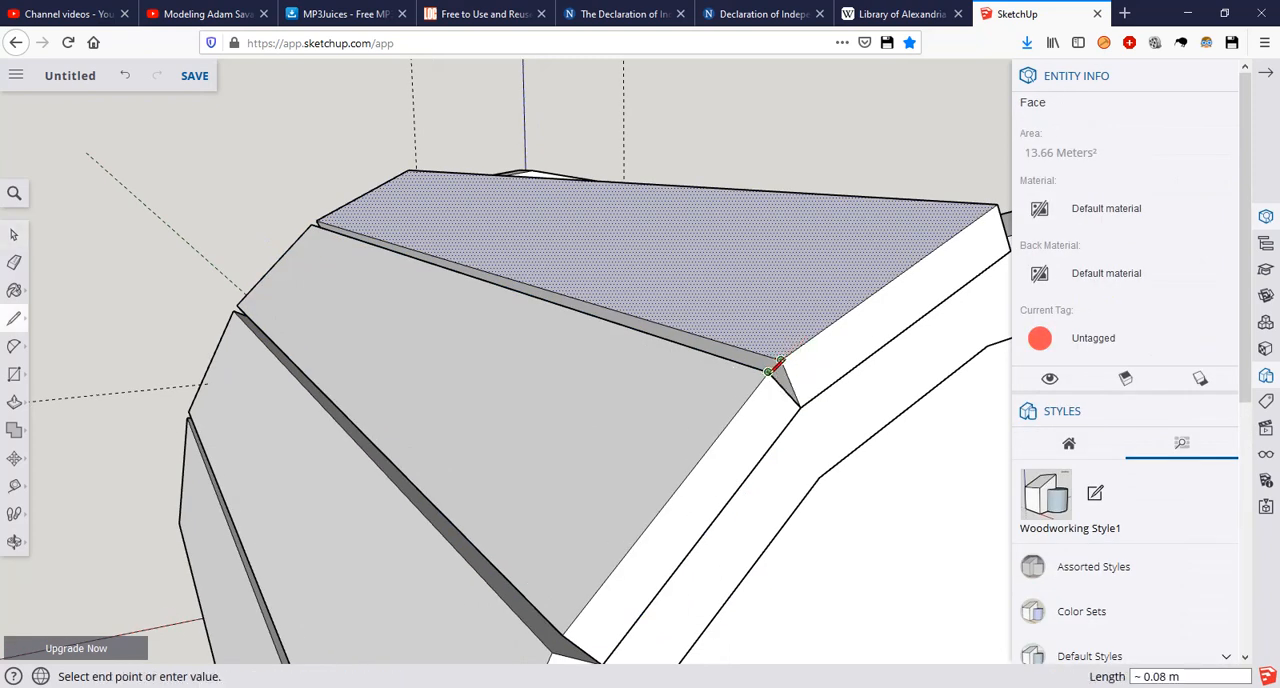
{"action": "key", "text": "Escape"}
{"action": "middle_click_drag", "start_coordinate": [420, 306], "coordinate": [546, 403]}
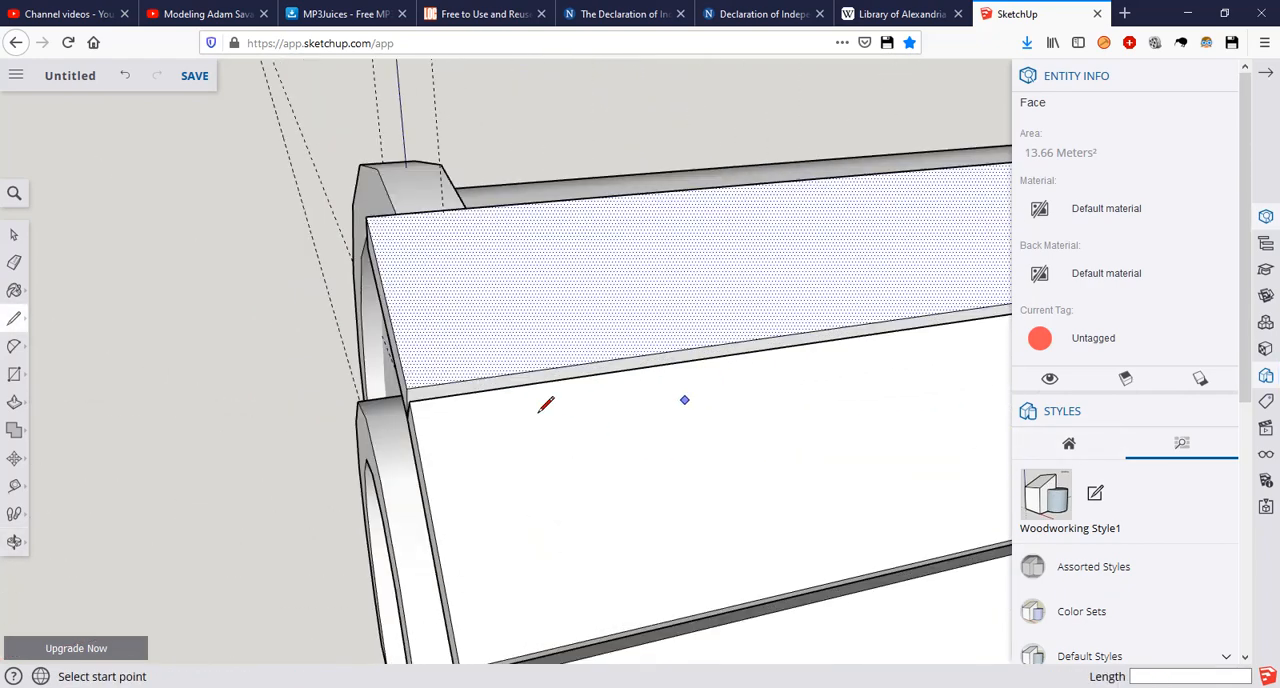
{"action": "scroll", "coordinate": [410, 403], "scroll_direction": "up", "scroll_amount": 3}
{"action": "left_click", "coordinate": [408, 381]}
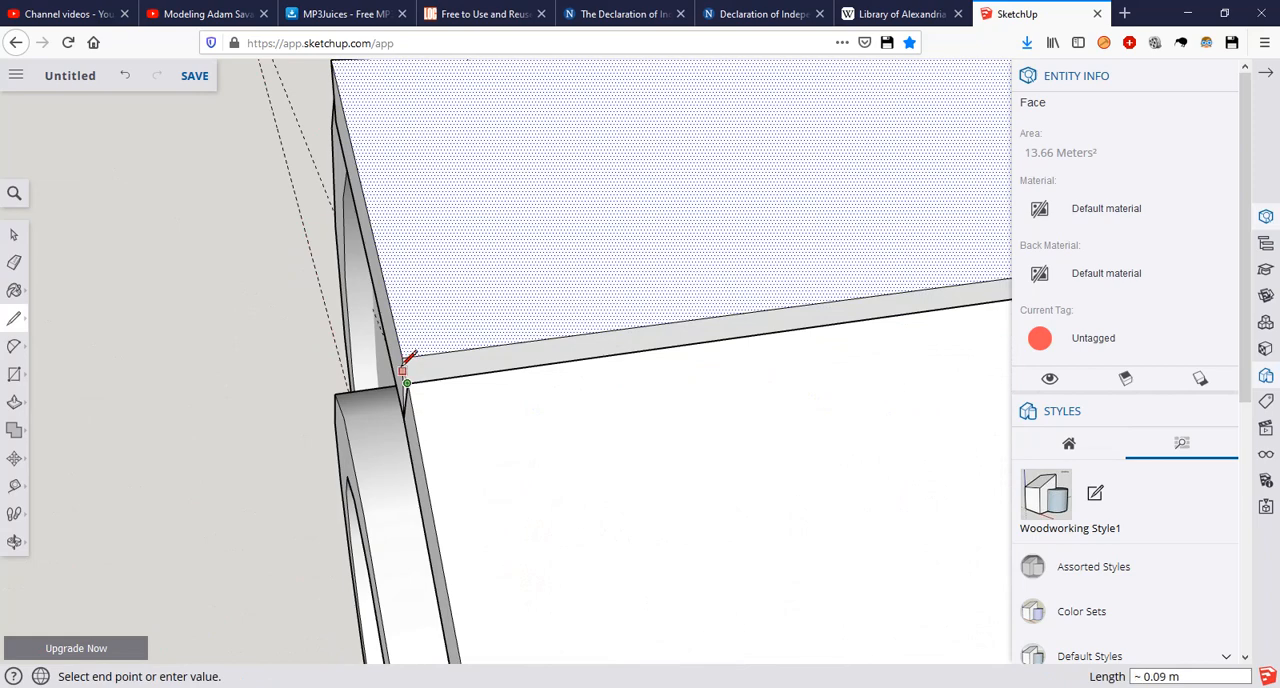
{"action": "key", "text": "Escape"}
{"action": "middle_click_drag", "start_coordinate": [414, 343], "coordinate": [871, 429]}
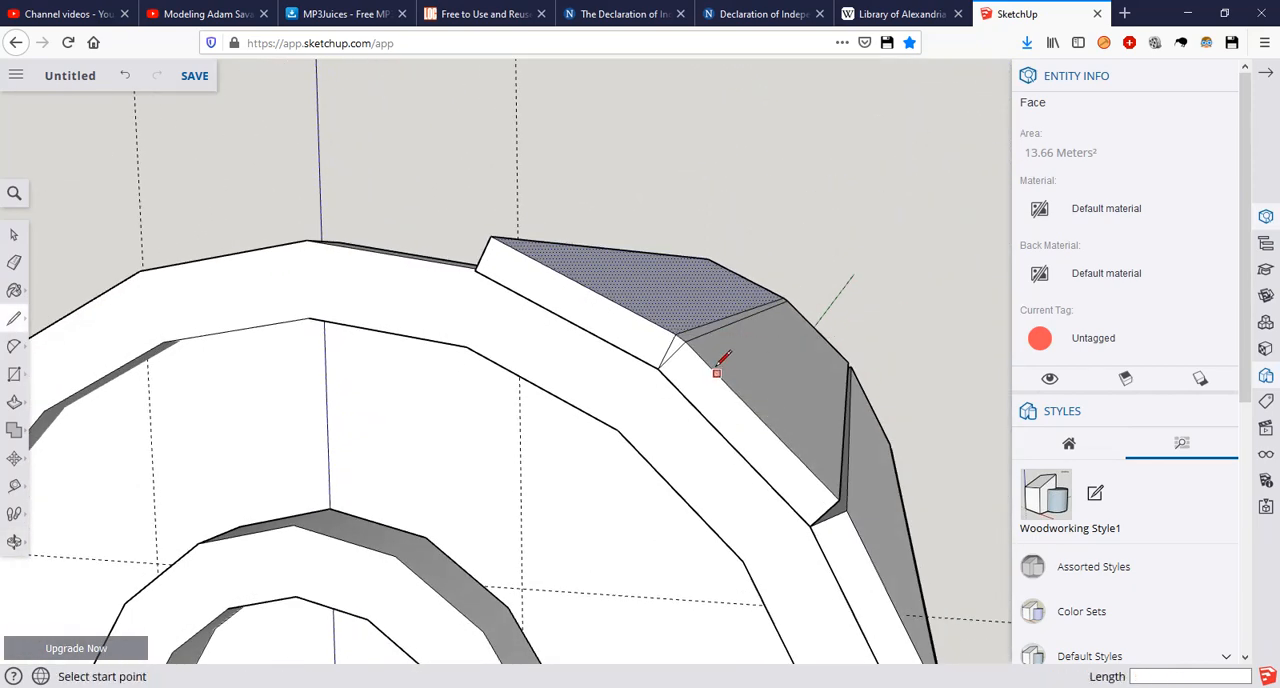
Step: Erase the edges dividing the end faces of the third and fourth planks at both ends, undoing the accidental seam-line erasure
{"action": "key", "text": "e"}
{"action": "left_click", "coordinate": [672, 352]}
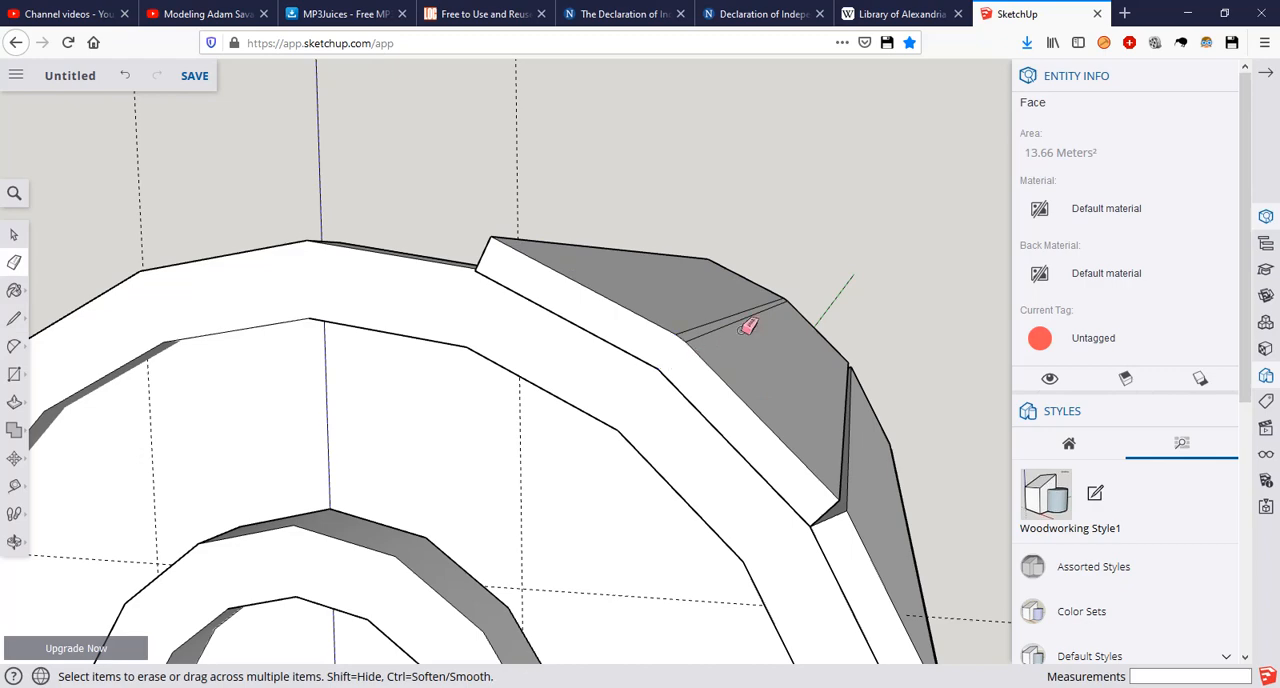
{"action": "left_click_drag", "start_coordinate": [739, 338], "coordinate": [706, 320]}
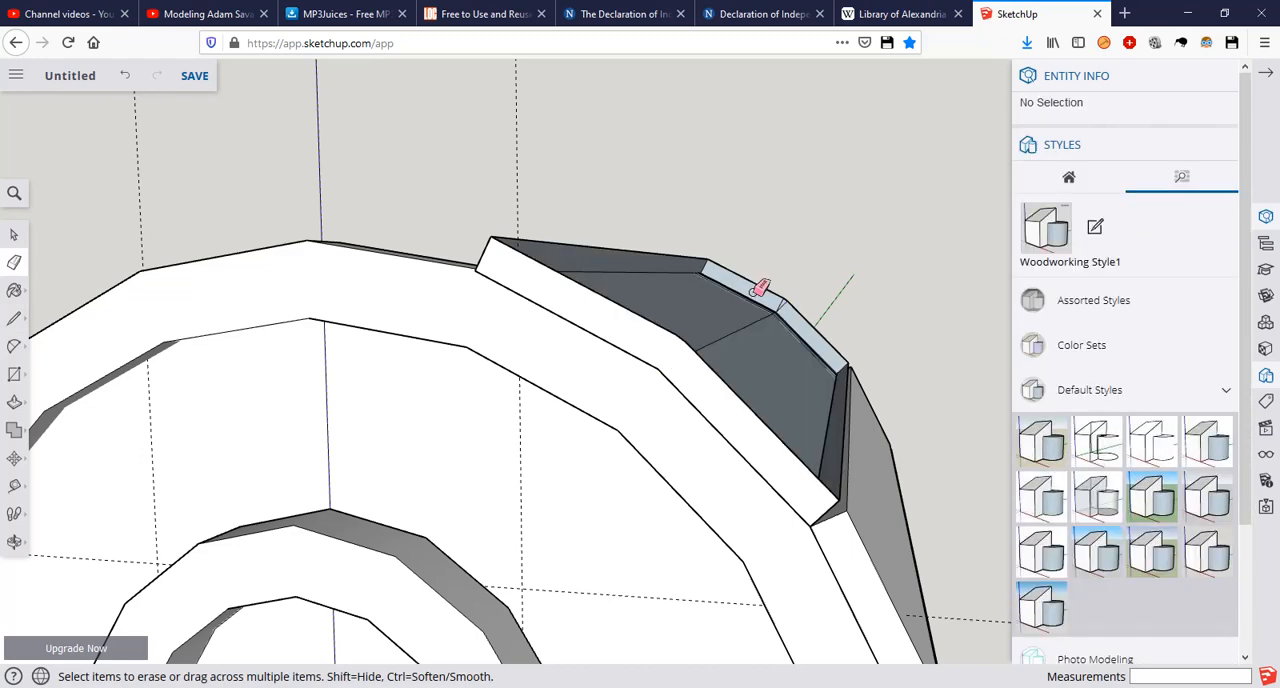
{"action": "left_click_drag", "start_coordinate": [760, 288], "coordinate": [786, 280]}
{"action": "mouse_move", "coordinate": [786, 280]}
{"action": "middle_mouse_down"}
{"action": "mouse_move", "coordinate": [491, 354]}
{"action": "mouse_move", "coordinate": [808, 340]}
{"action": "mouse_move", "coordinate": [486, 297]}
{"action": "mouse_move", "coordinate": [654, 327]}
{"action": "middle_mouse_up"}
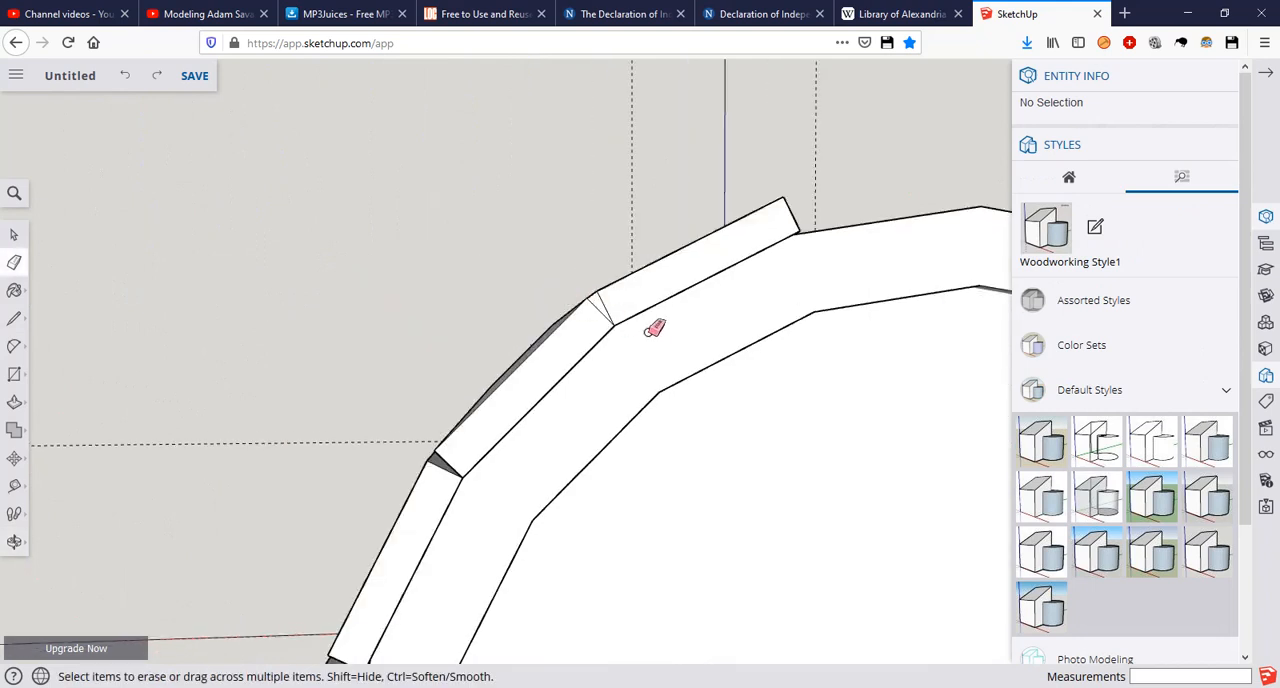
{"action": "left_click", "coordinate": [598, 303]}
{"action": "mouse_move", "coordinate": [563, 280]}
{"action": "middle_mouse_down"}
{"action": "mouse_move", "coordinate": [689, 403]}
{"action": "mouse_move", "coordinate": [612, 222]}
{"action": "middle_mouse_up"}
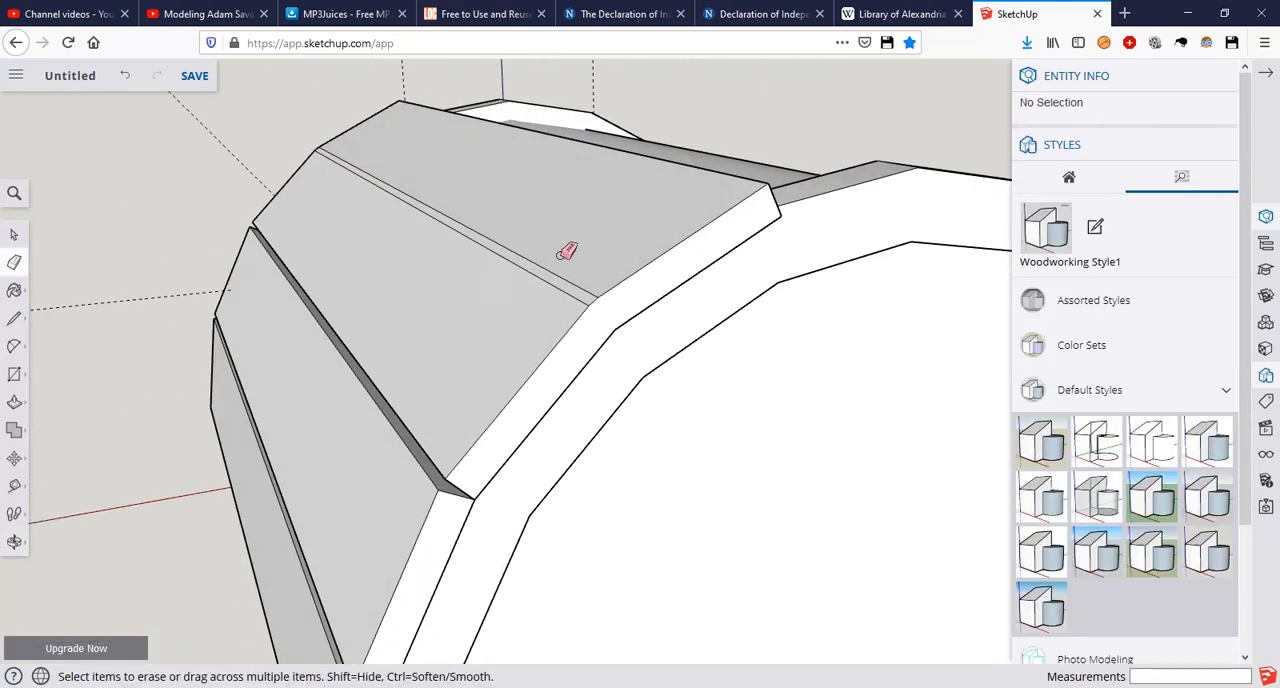
Step: Try to erase the seam line on the outer surface between the joined planks, and undo the erasure
{"action": "left_click", "coordinate": [545, 280]}
{"action": "mouse_move", "coordinate": [560, 206]}
{"action": "middle_mouse_down"}
{"action": "mouse_move", "coordinate": [489, 289]}
{"action": "mouse_move", "coordinate": [634, 274]}
{"action": "mouse_move", "coordinate": [580, 331]}
{"action": "mouse_move", "coordinate": [757, 323]}
{"action": "mouse_move", "coordinate": [446, 342]}
{"action": "middle_mouse_up"}
{"action": "scroll", "coordinate": [446, 342], "scroll_direction": "down", "scroll_amount": 1}
{"action": "key", "text": "ctrl+z"}
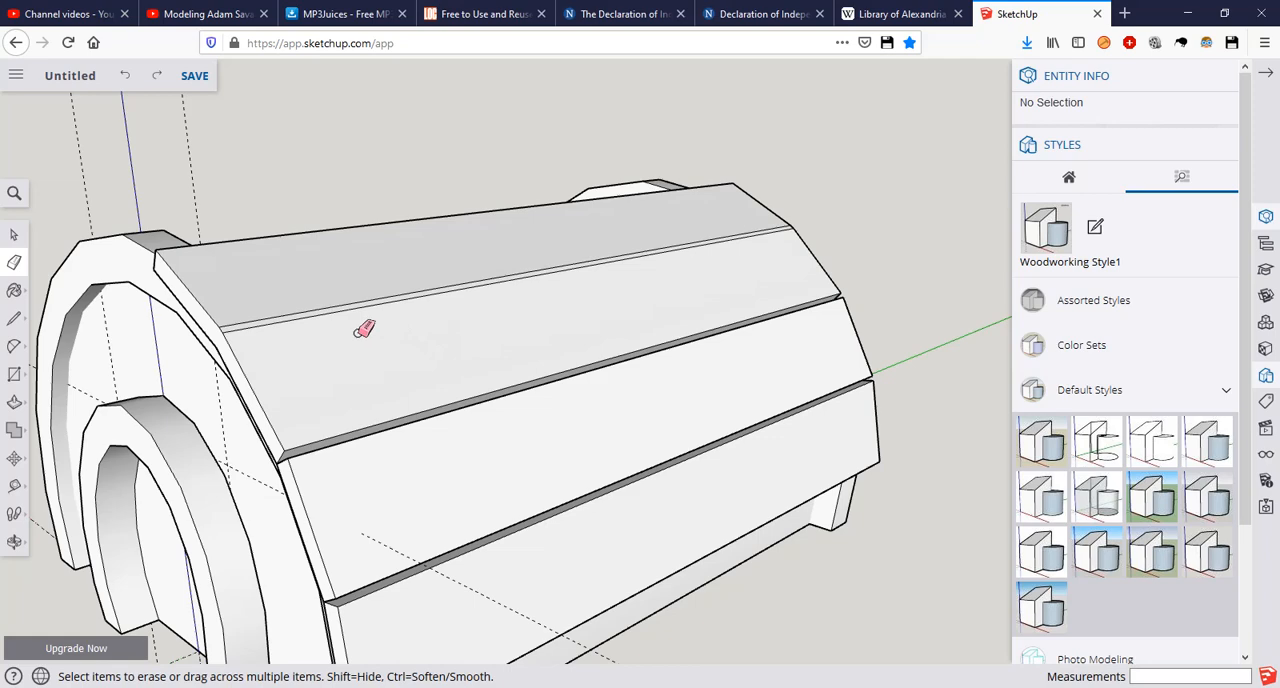
Step: Try to pull the joined planks' end face out about 0.34 m, and undo back to the separate third and fourth planks
{"action": "mouse_move", "coordinate": [380, 337]}
{"action": "middle_mouse_down"}
{"action": "mouse_move", "coordinate": [366, 340]}
{"action": "mouse_move", "coordinate": [623, 271]}
{"action": "middle_mouse_up"}
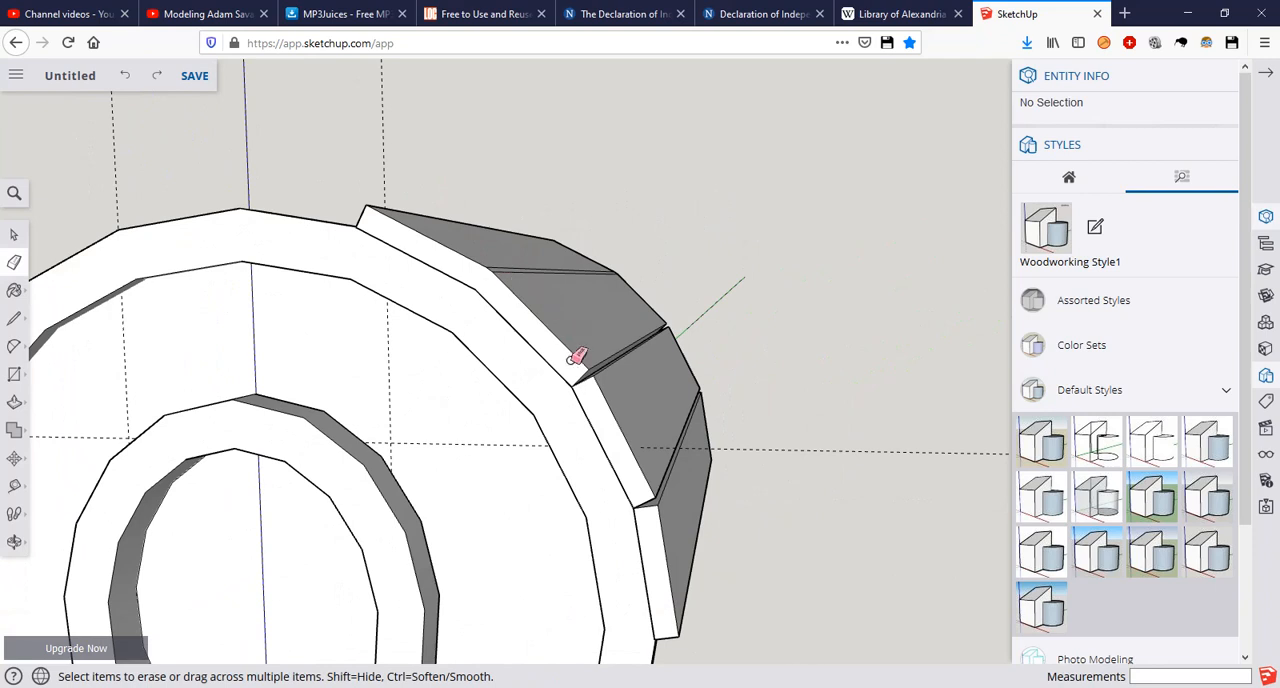
{"action": "key", "text": "p"}
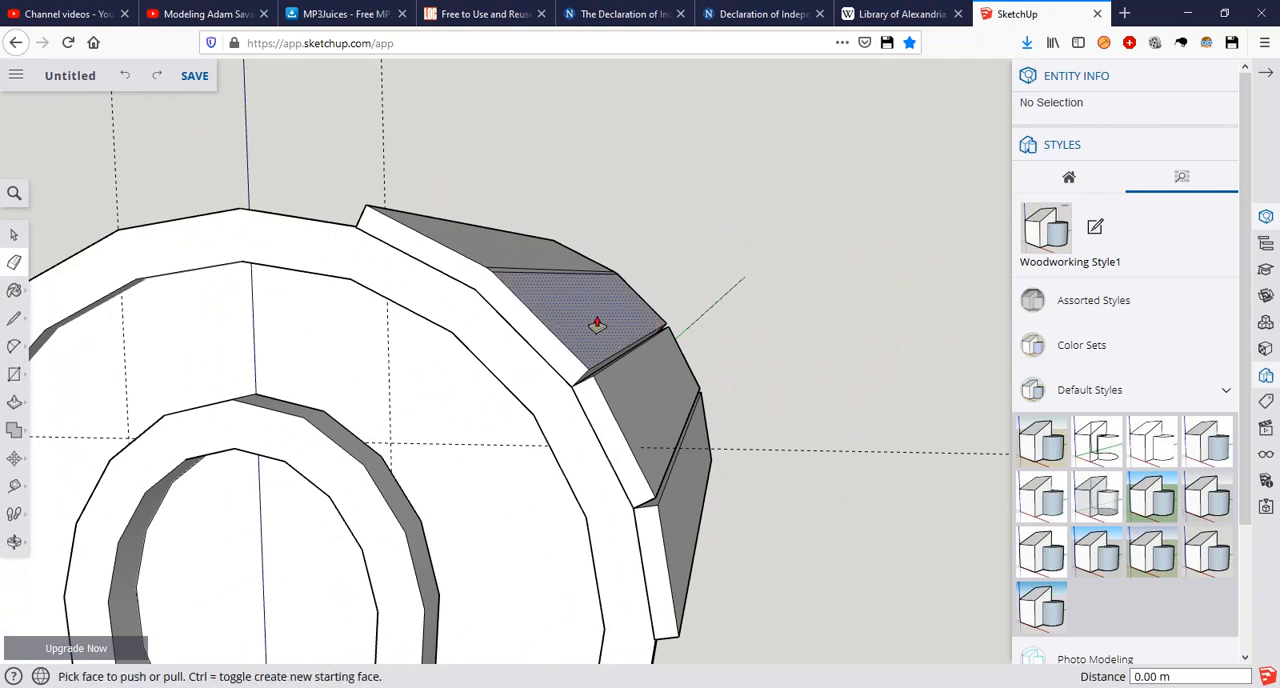
{"action": "left_click", "coordinate": [537, 331]}
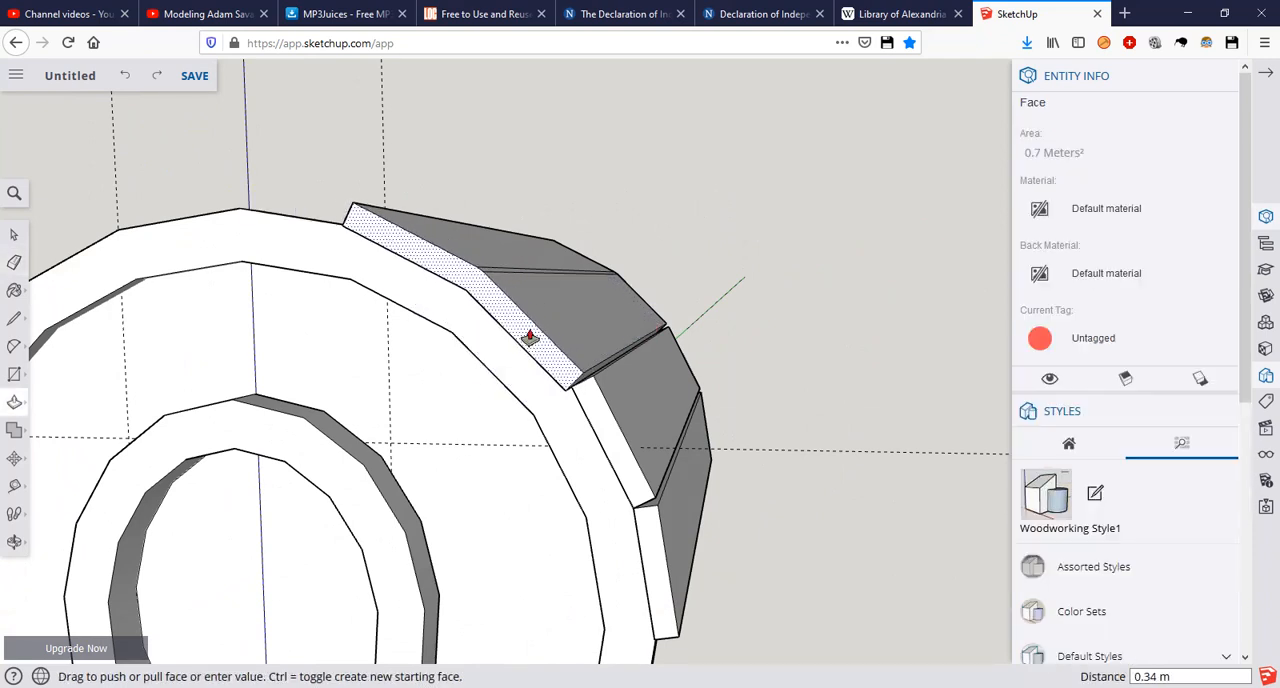
{"action": "left_click", "coordinate": [529, 334]}
{"action": "key", "text": "ctrl+z"}
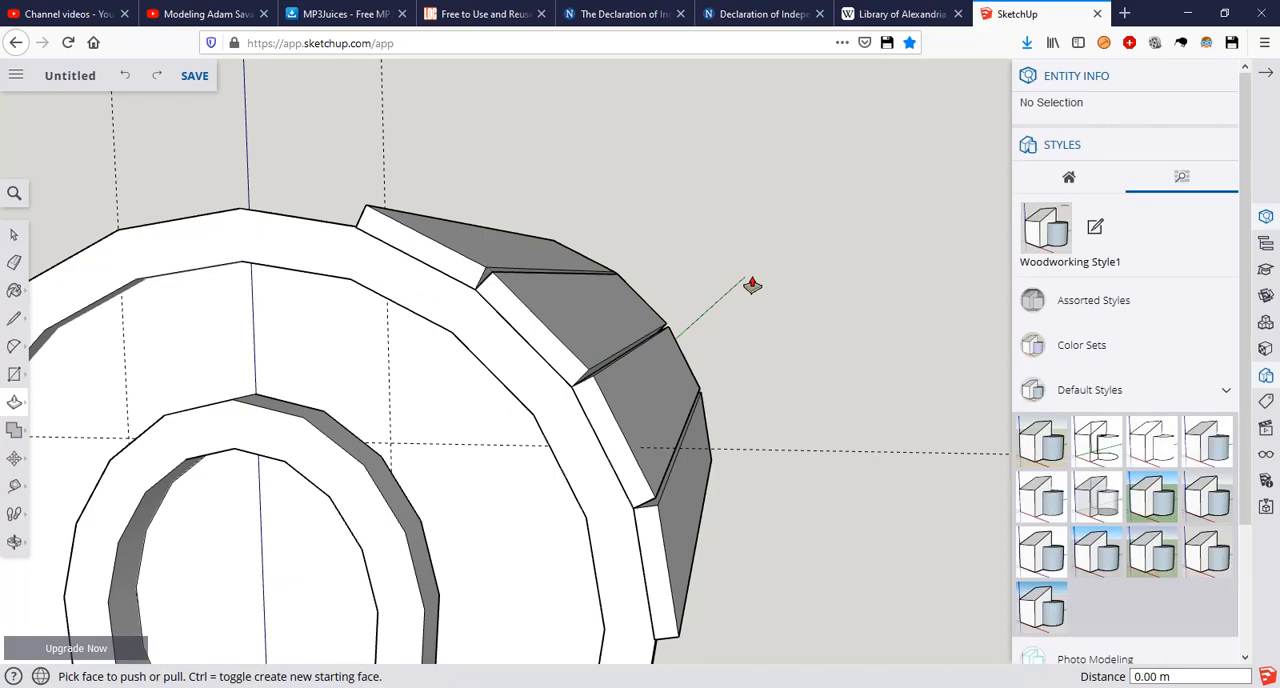
{"action": "middle_click_drag", "start_coordinate": [773, 270], "coordinate": [712, 288]}
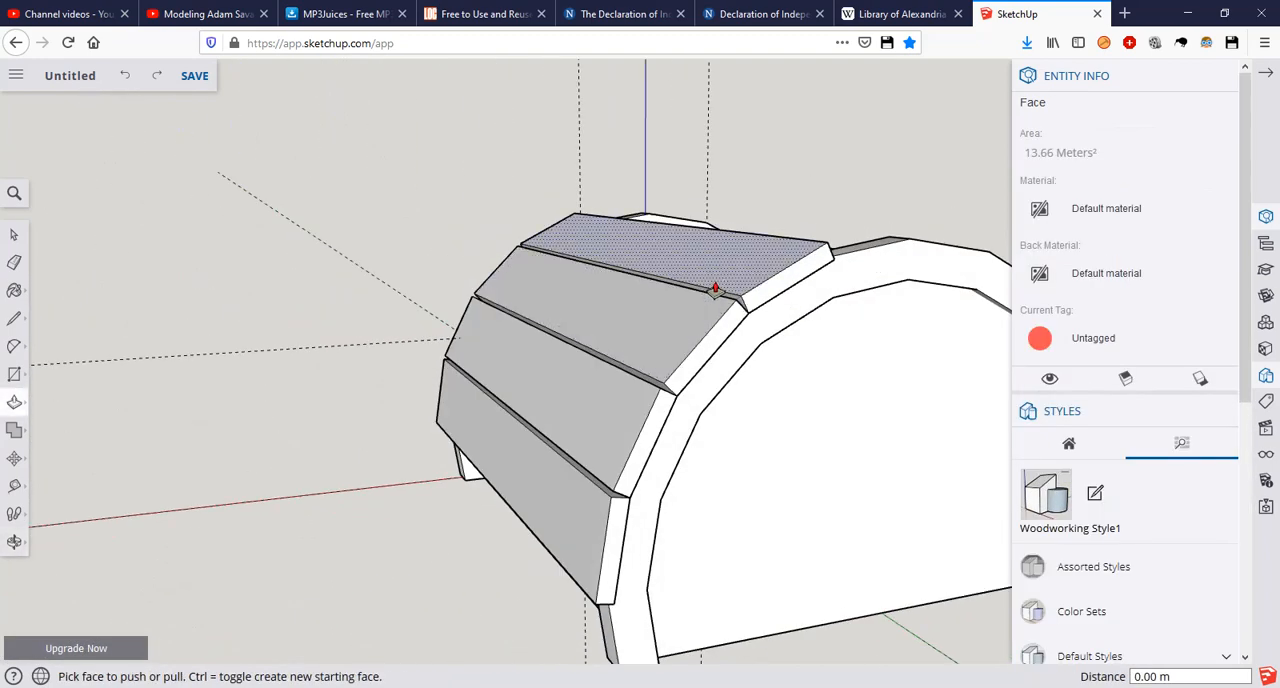
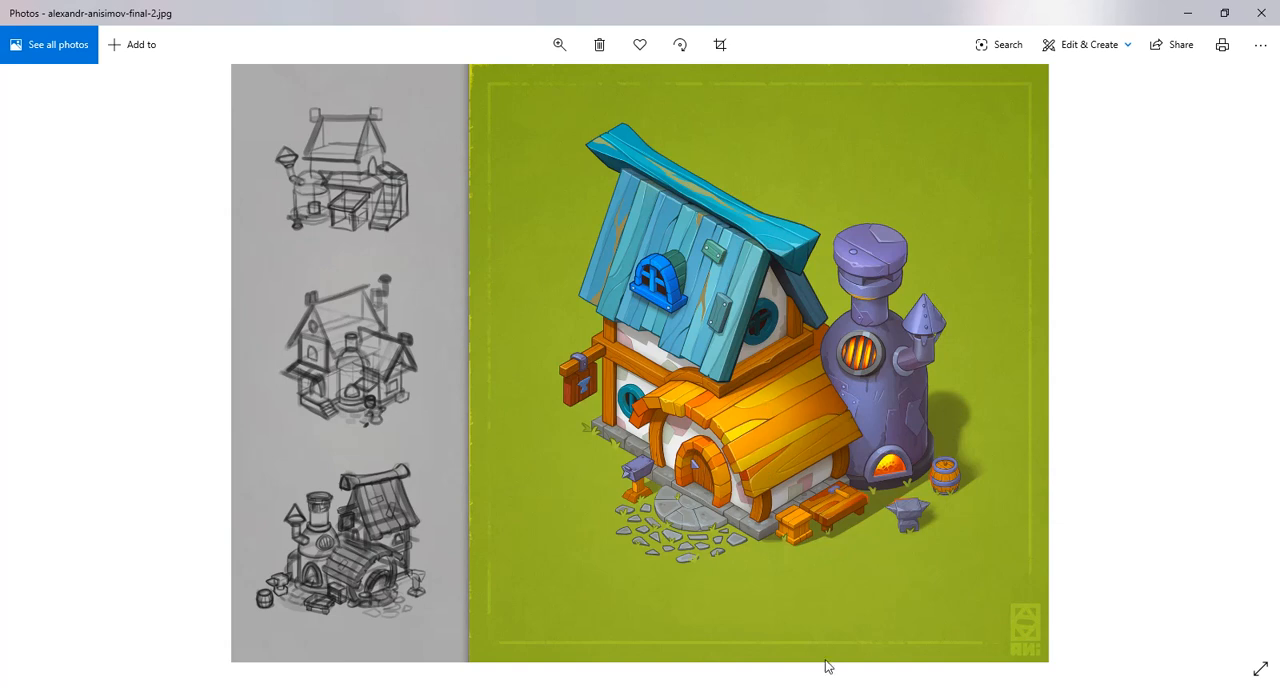
Step: Switch to the finished blacksmiths model in SketchUp Pro and examine how the vault's roof planks meet at their front ends
{"action": "key", "text": "alt+Tab"}
{"action": "scroll", "coordinate": [656, 364], "scroll_direction": "down", "scroll_amount": 1}
{"action": "middle_click_drag", "start_coordinate": [766, 369], "coordinate": [520, 352]}
{"action": "middle_click_drag", "start_coordinate": [808, 342], "coordinate": [651, 308]}
{"action": "key", "text": "p"}
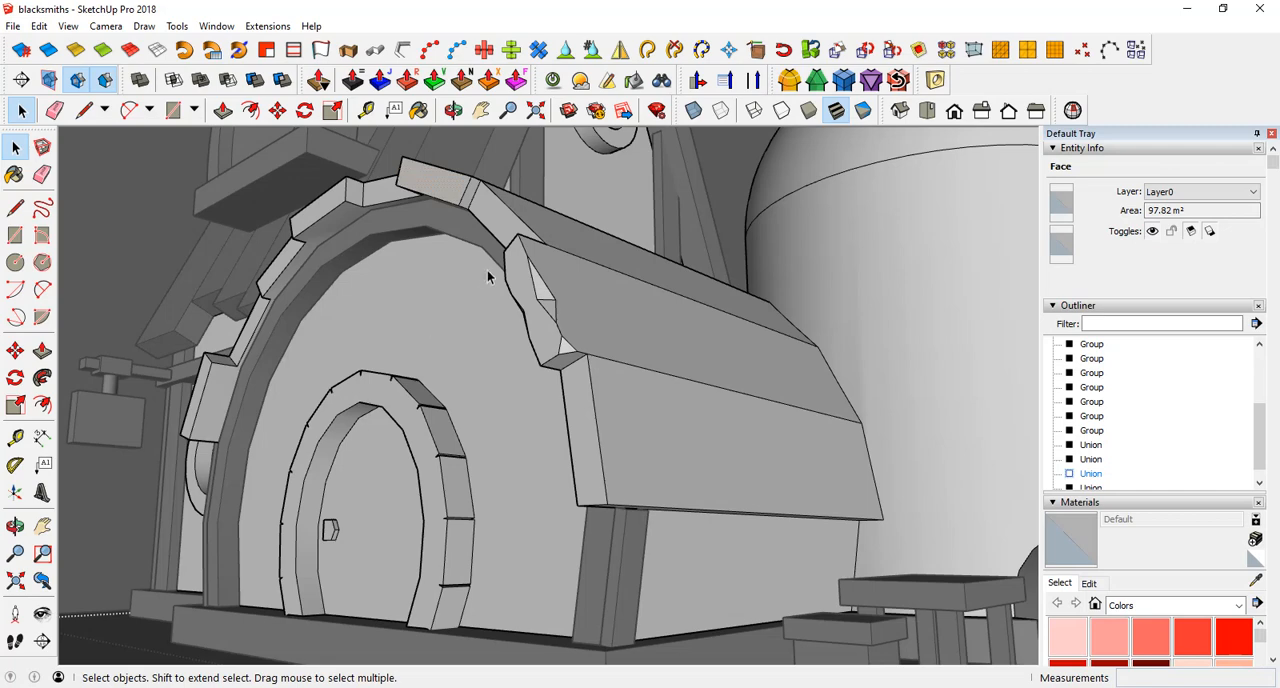
{"action": "scroll", "coordinate": [487, 273], "scroll_direction": "down", "scroll_amount": 5}
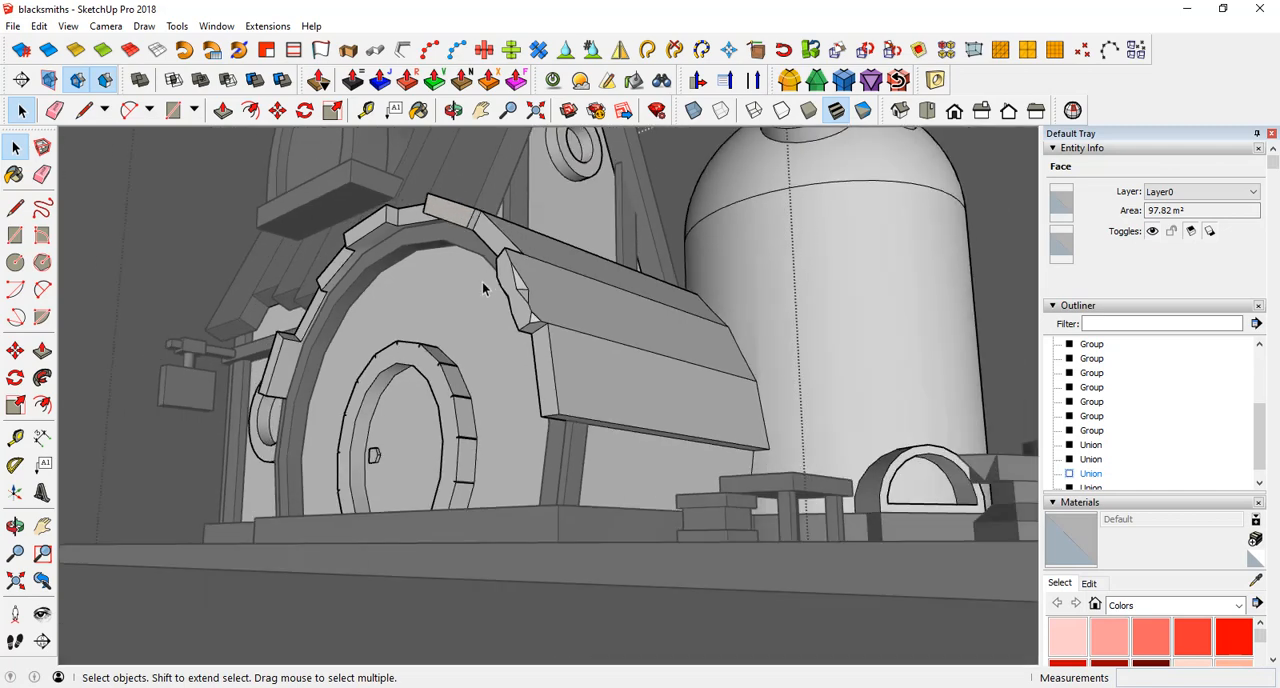
{"action": "middle_click_drag", "start_coordinate": [477, 226], "coordinate": [405, 460]}
{"action": "scroll", "coordinate": [466, 352], "scroll_direction": "down", "scroll_amount": 3}
{"action": "scroll", "coordinate": [466, 356], "scroll_direction": "down", "scroll_amount": 3}
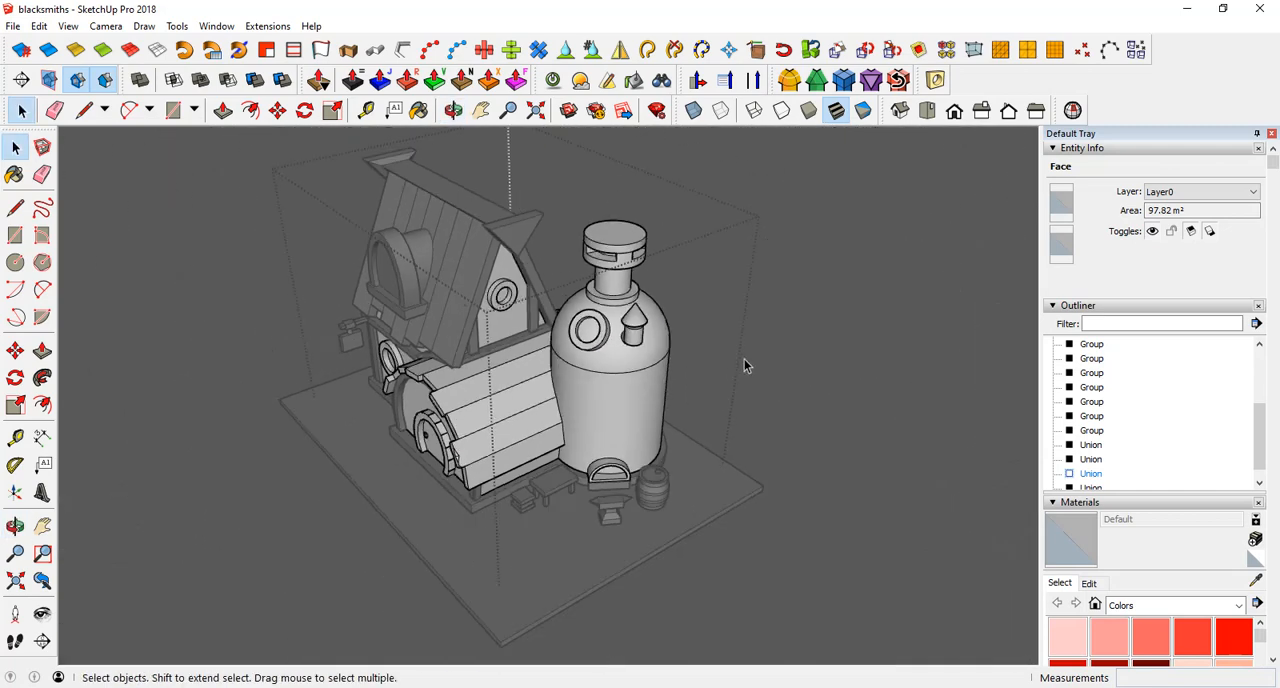
Step: Leave the open group and inspect the outlines, plank ends and arched front frame of the finished model's vaulted roof
{"action": "left_click", "coordinate": [876, 333]}
{"action": "left_click", "coordinate": [609, 406]}
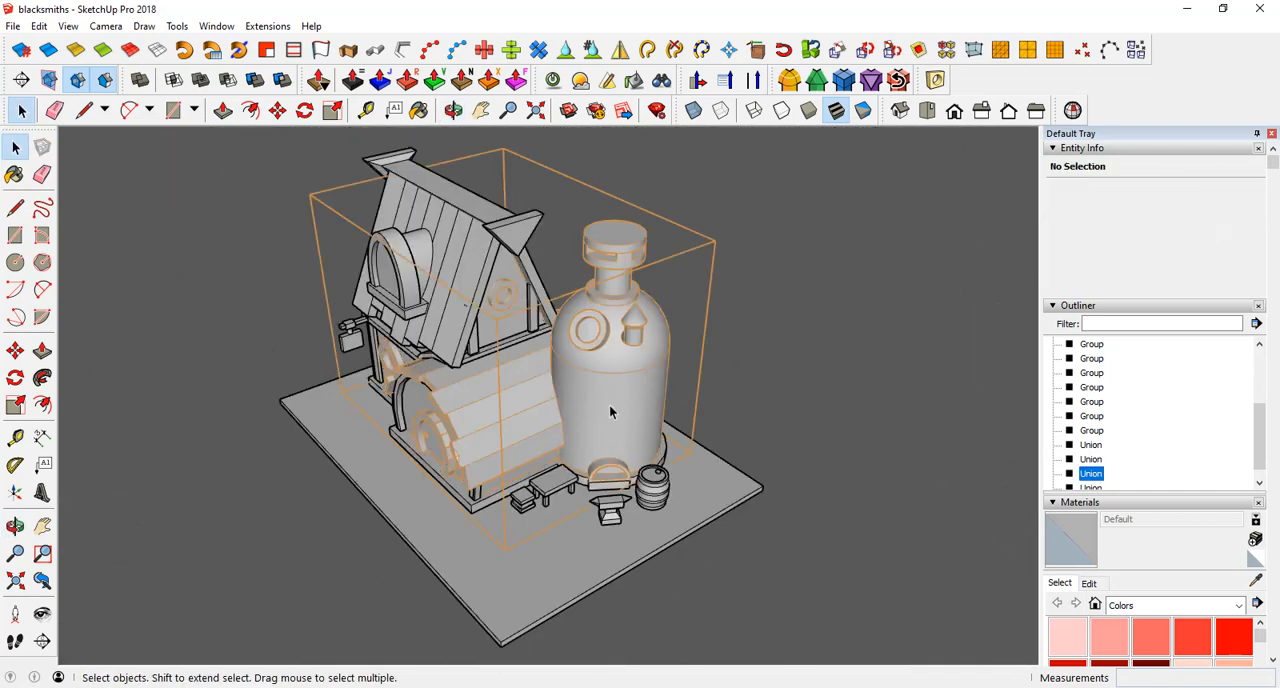
{"action": "left_click", "coordinate": [802, 330]}
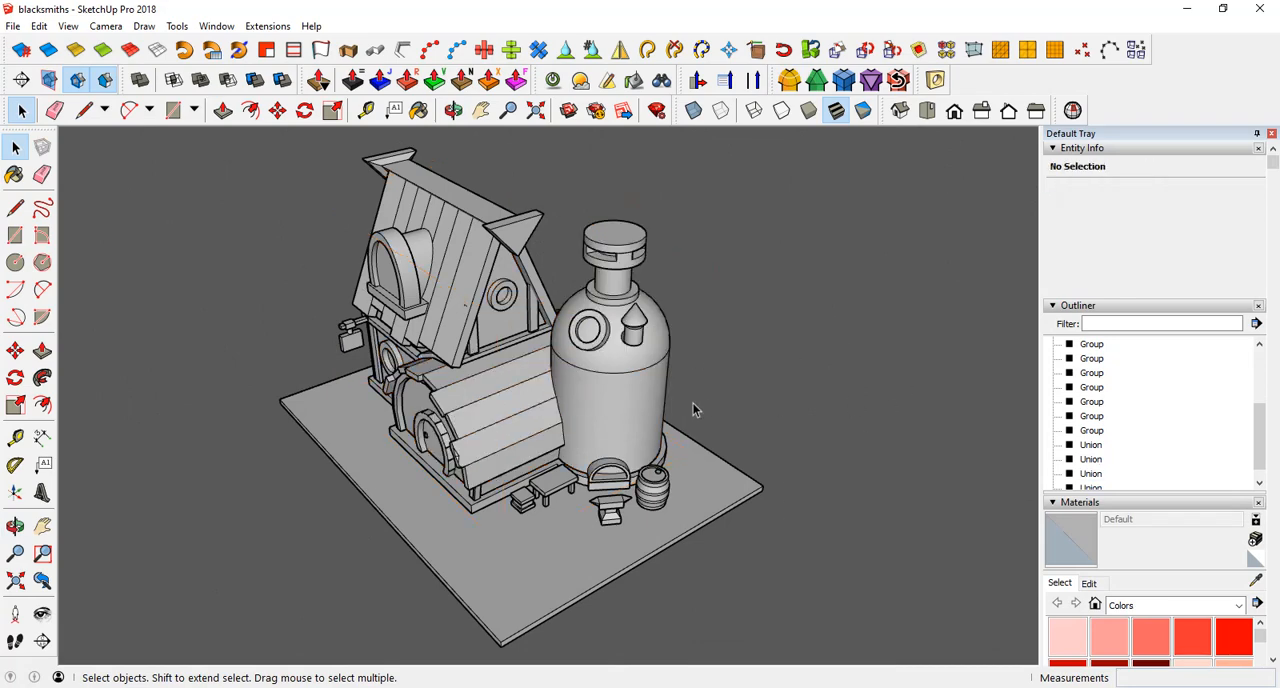
{"action": "scroll", "coordinate": [274, 477], "scroll_direction": "up", "scroll_amount": 5}
{"action": "middle_click_drag", "start_coordinate": [310, 372], "coordinate": [590, 364]}
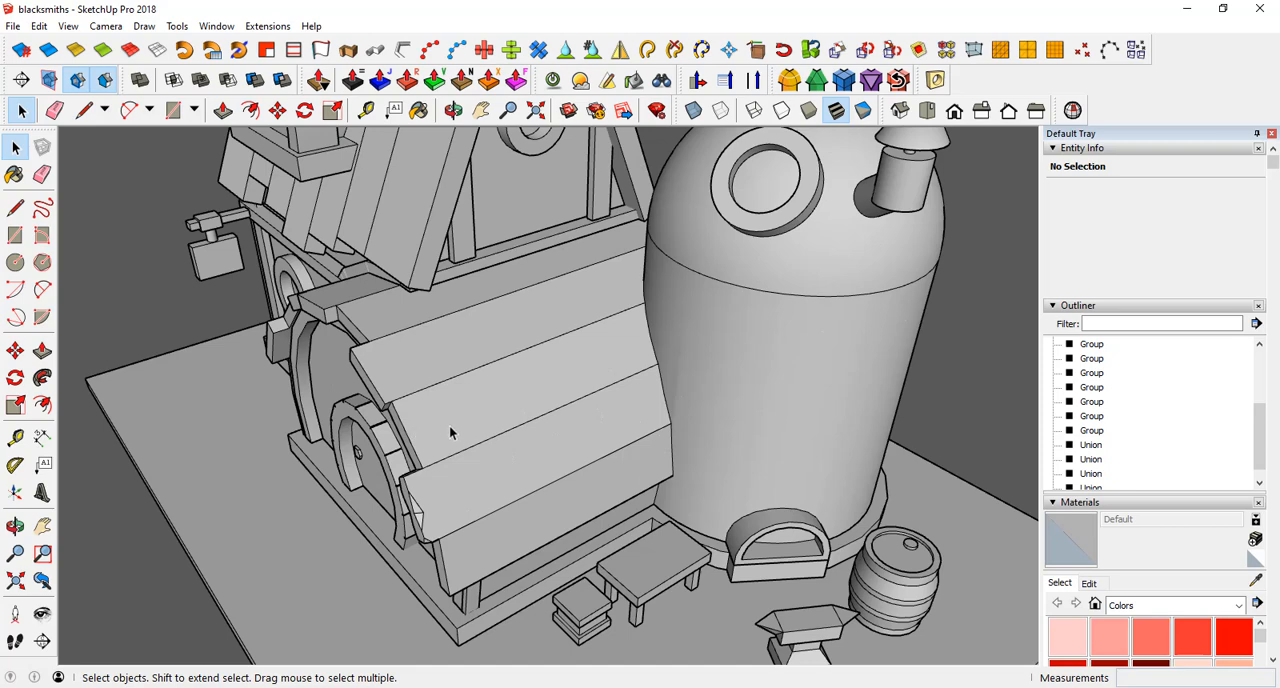
{"action": "middle_click_drag", "start_coordinate": [443, 425], "coordinate": [475, 310]}
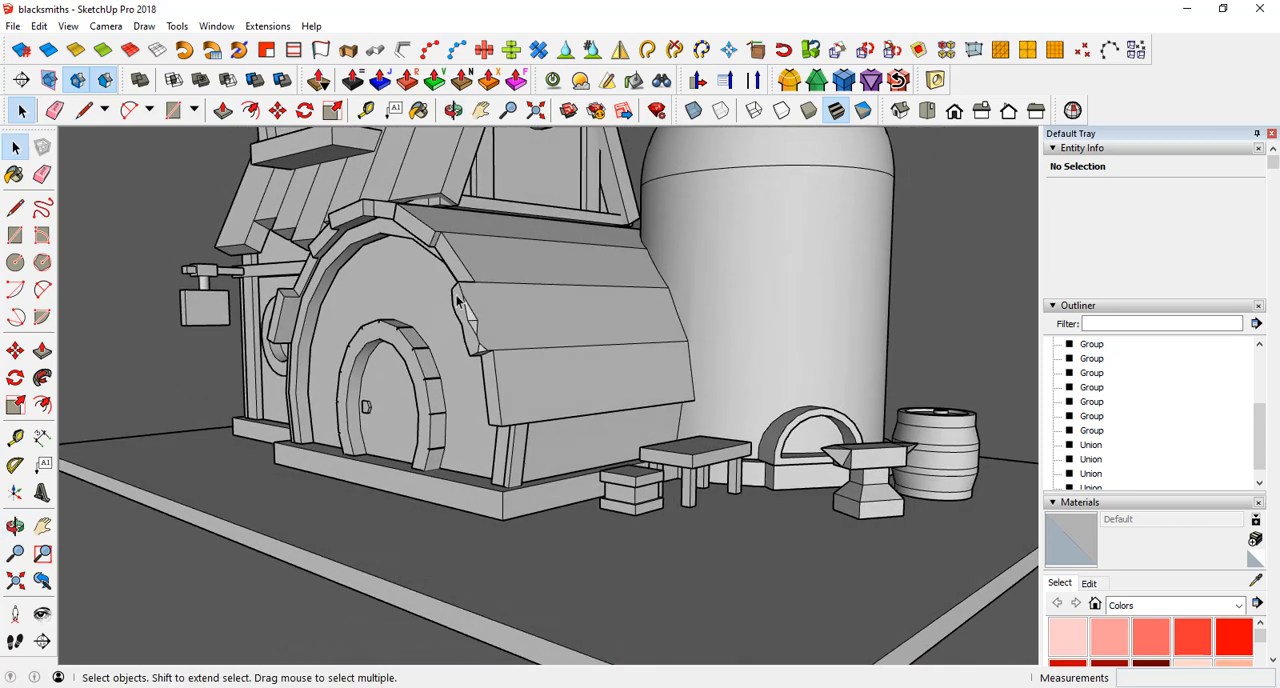
{"action": "scroll", "coordinate": [471, 318], "scroll_direction": "up", "scroll_amount": 5}
{"action": "left_click", "coordinate": [136, 468]}
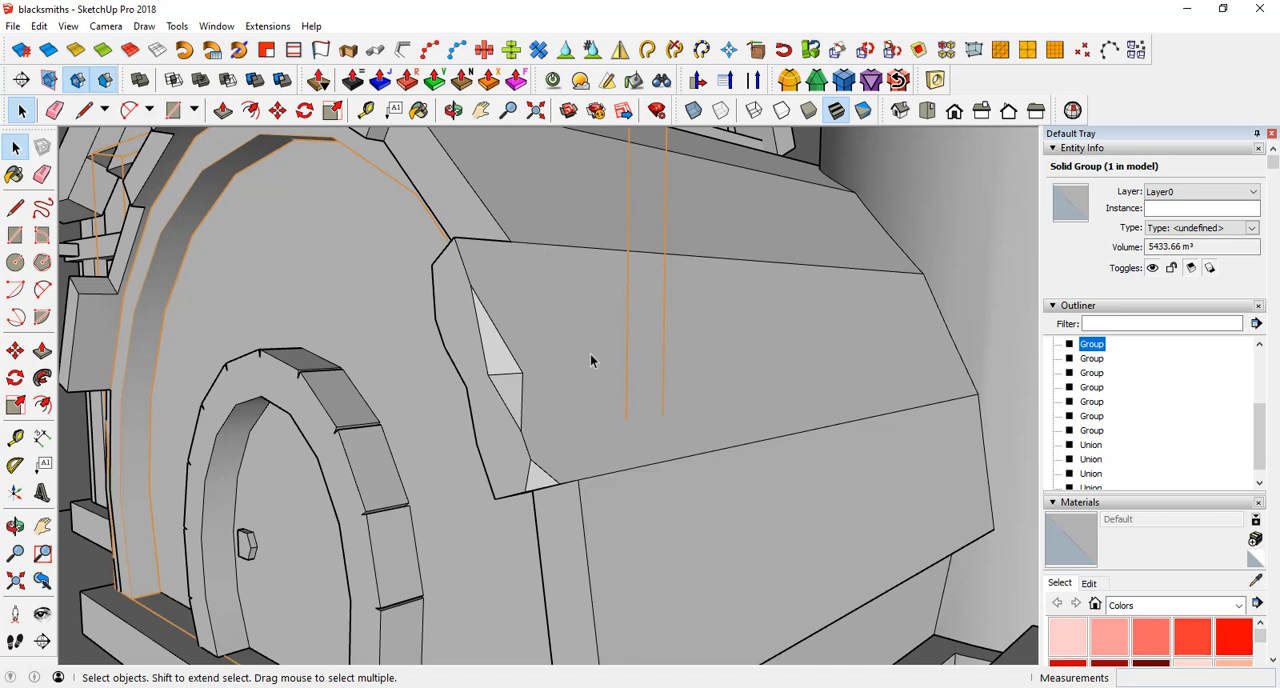
{"action": "scroll", "coordinate": [672, 502], "scroll_direction": "down", "scroll_amount": 3}
{"action": "scroll", "coordinate": [690, 480], "scroll_direction": "up", "scroll_amount": 2}
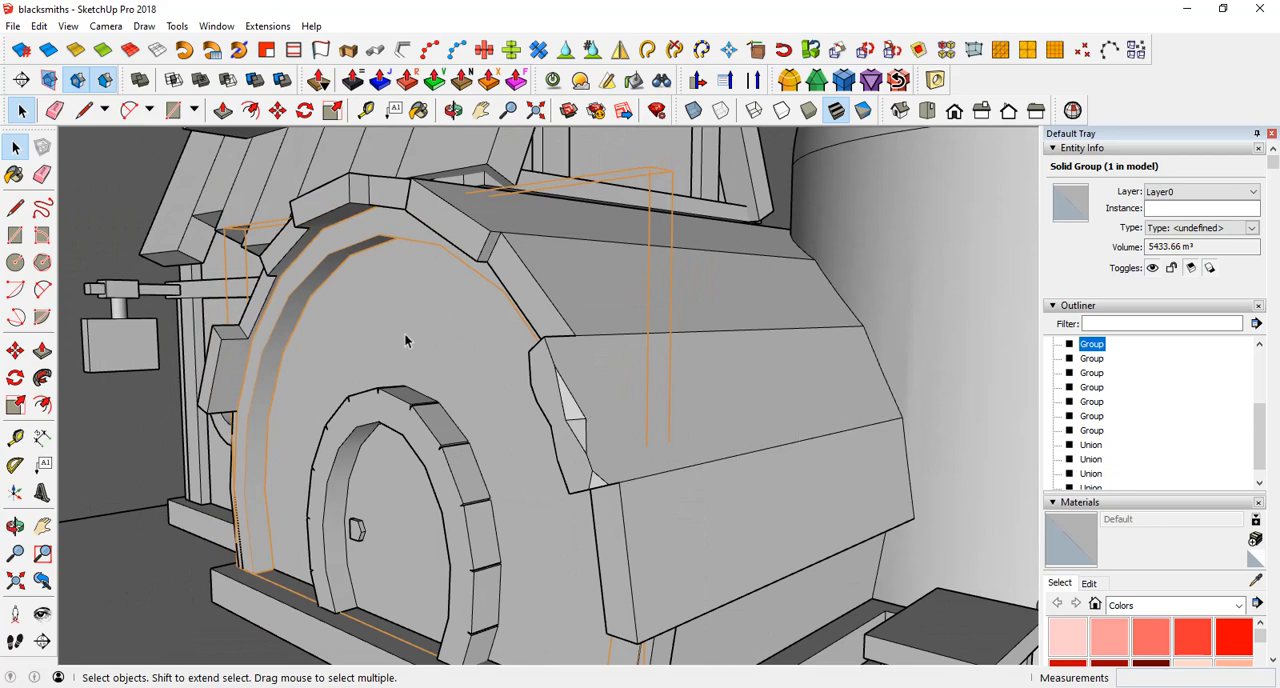
{"action": "scroll", "coordinate": [415, 248], "scroll_direction": "up", "scroll_amount": 5}
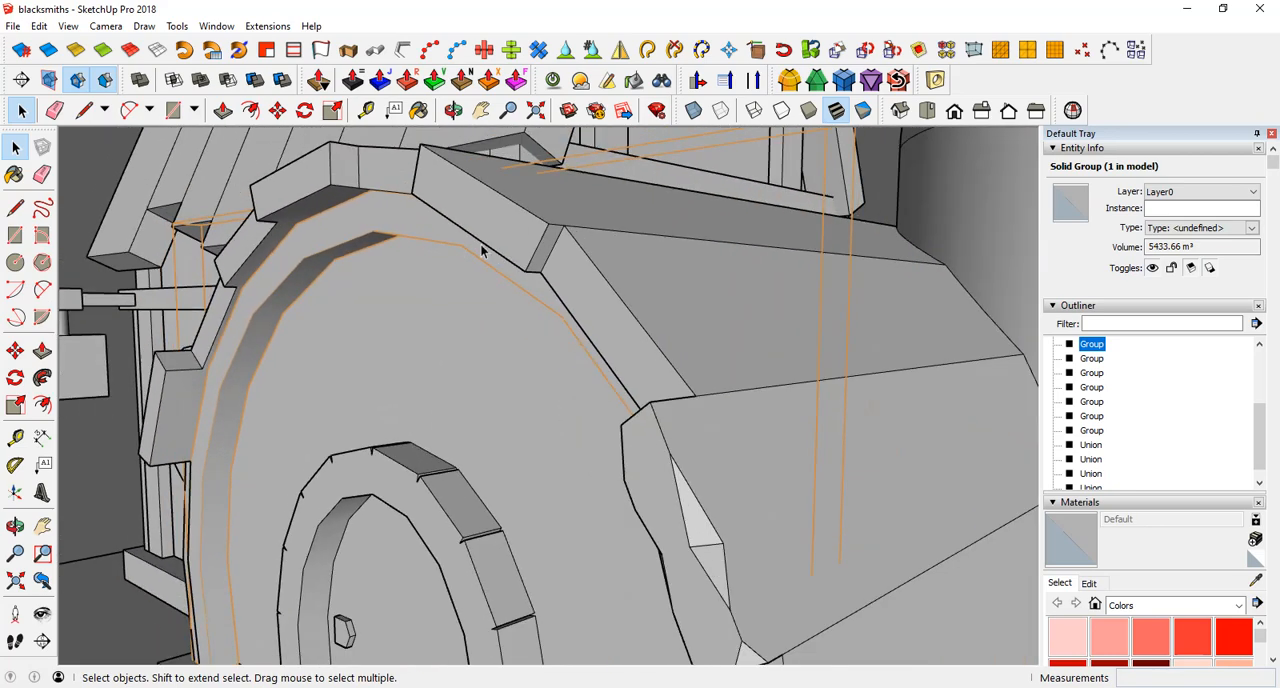
Step: View the finished vault with transparent faces to examine the arch frame and interior, and return to opaque faces
{"action": "left_click", "coordinate": [693, 110]}
{"action": "middle_click_drag", "start_coordinate": [668, 165], "coordinate": [432, 378]}
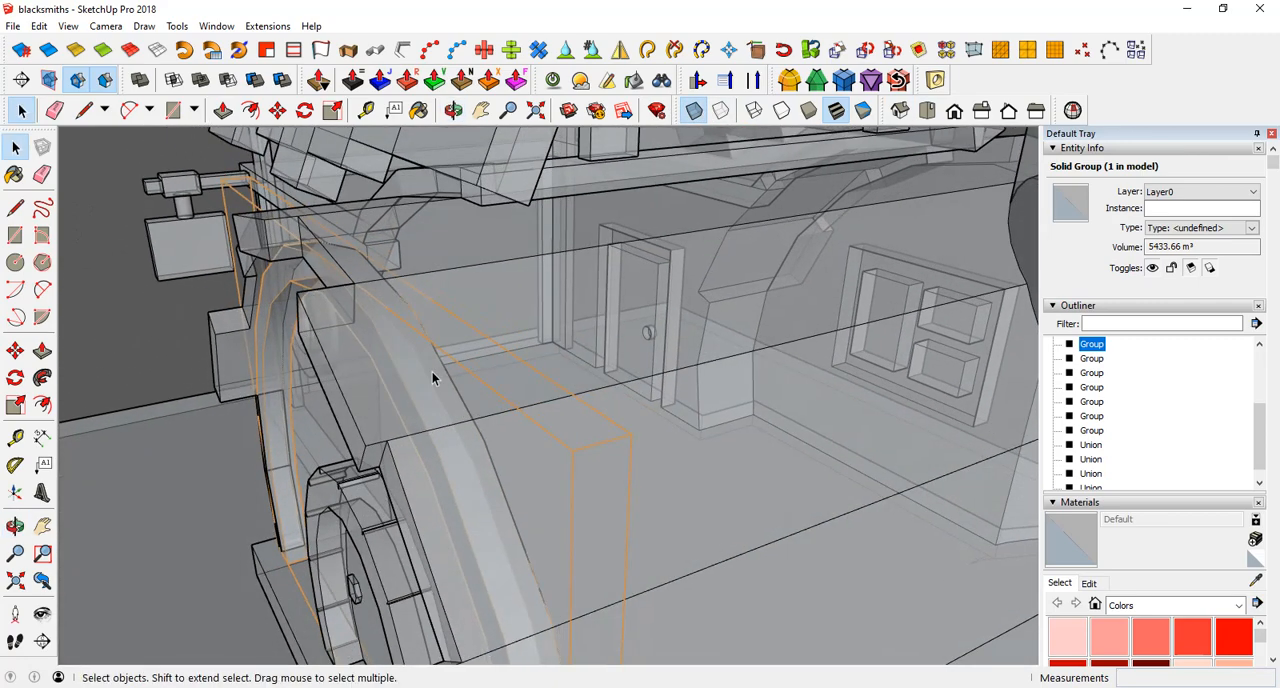
{"action": "middle_click_drag", "start_coordinate": [547, 320], "coordinate": [360, 346]}
{"action": "middle_click_drag", "start_coordinate": [744, 312], "coordinate": [757, 143]}
{"action": "left_click", "coordinate": [693, 110]}
{"action": "scroll", "coordinate": [450, 483], "scroll_direction": "up", "scroll_amount": 5}
{"action": "middle_click_drag", "start_coordinate": [450, 483], "coordinate": [715, 420]}
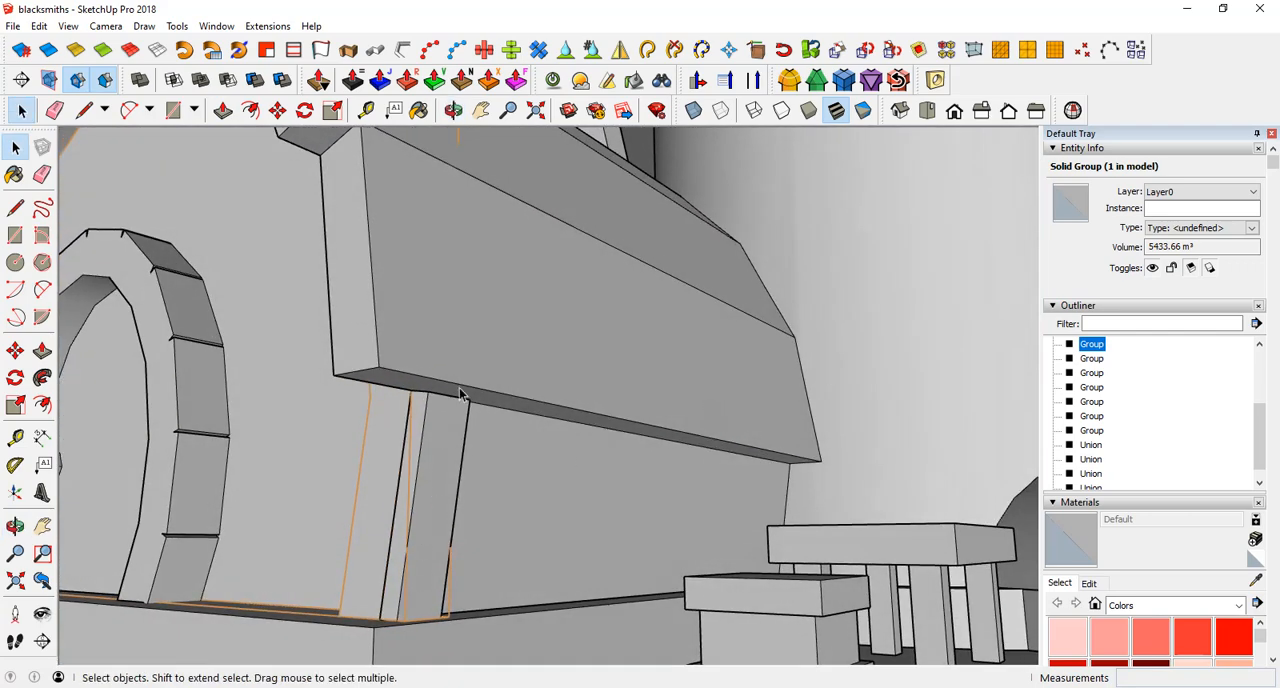
Step: Examine the underside of the lowest roof plank and the notched door trim on the finished model, and clear the selection
{"action": "scroll", "coordinate": [503, 441], "scroll_direction": "down", "scroll_amount": 3}
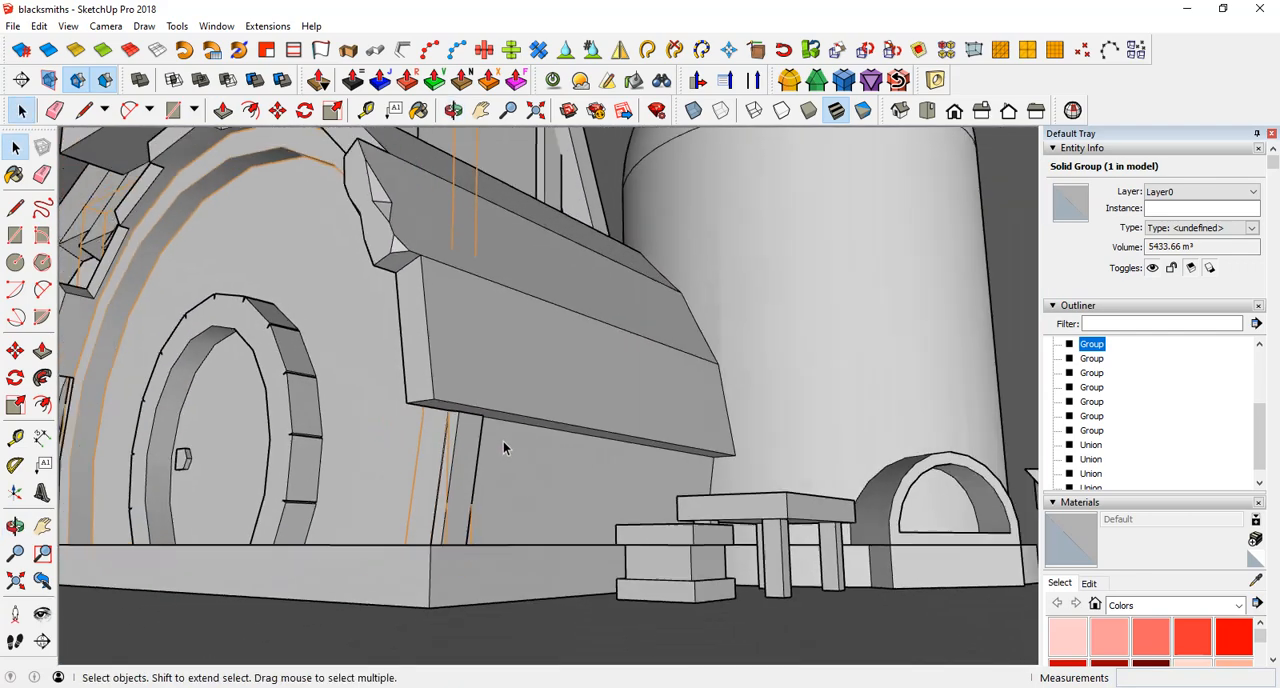
{"action": "scroll", "coordinate": [308, 441], "scroll_direction": "up", "scroll_amount": 8}
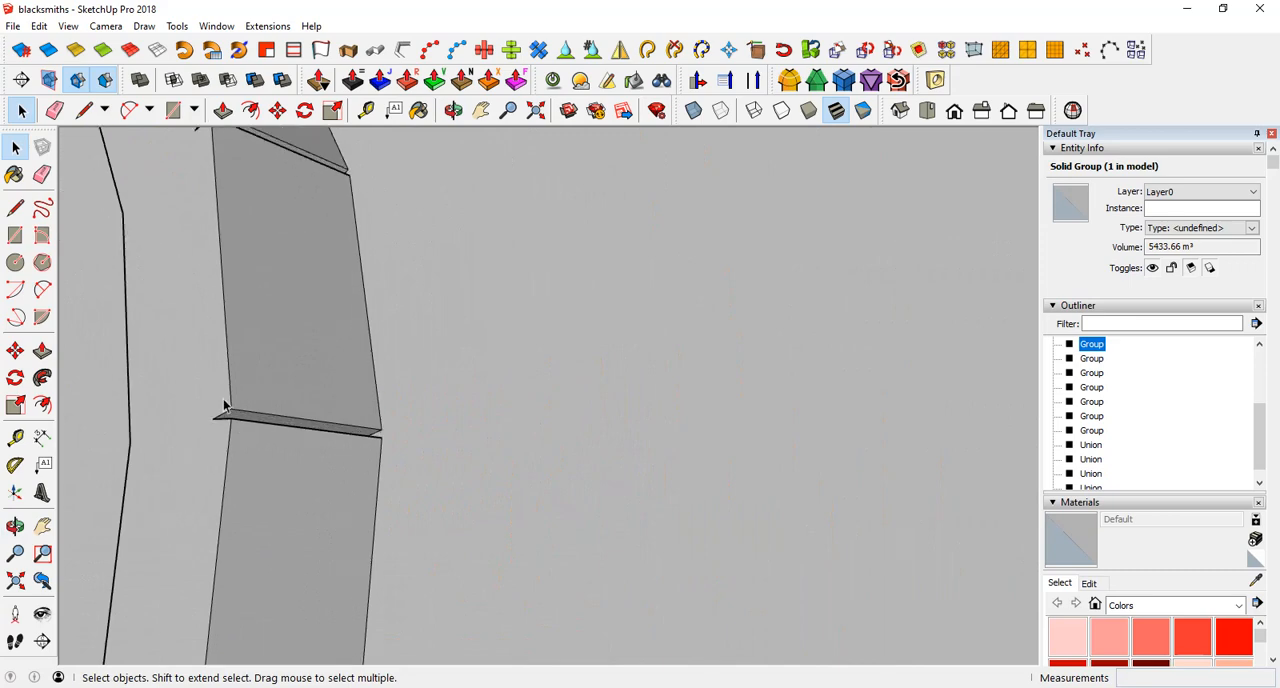
{"action": "scroll", "coordinate": [294, 337], "scroll_direction": "down", "scroll_amount": 4}
{"action": "scroll", "coordinate": [294, 337], "scroll_direction": "down", "scroll_amount": 2}
{"action": "middle_click_drag", "start_coordinate": [277, 267], "coordinate": [248, 400]}
{"action": "scroll", "coordinate": [298, 310], "scroll_direction": "down", "scroll_amount": 4}
{"action": "scroll", "coordinate": [300, 314], "scroll_direction": "down", "scroll_amount": 1}
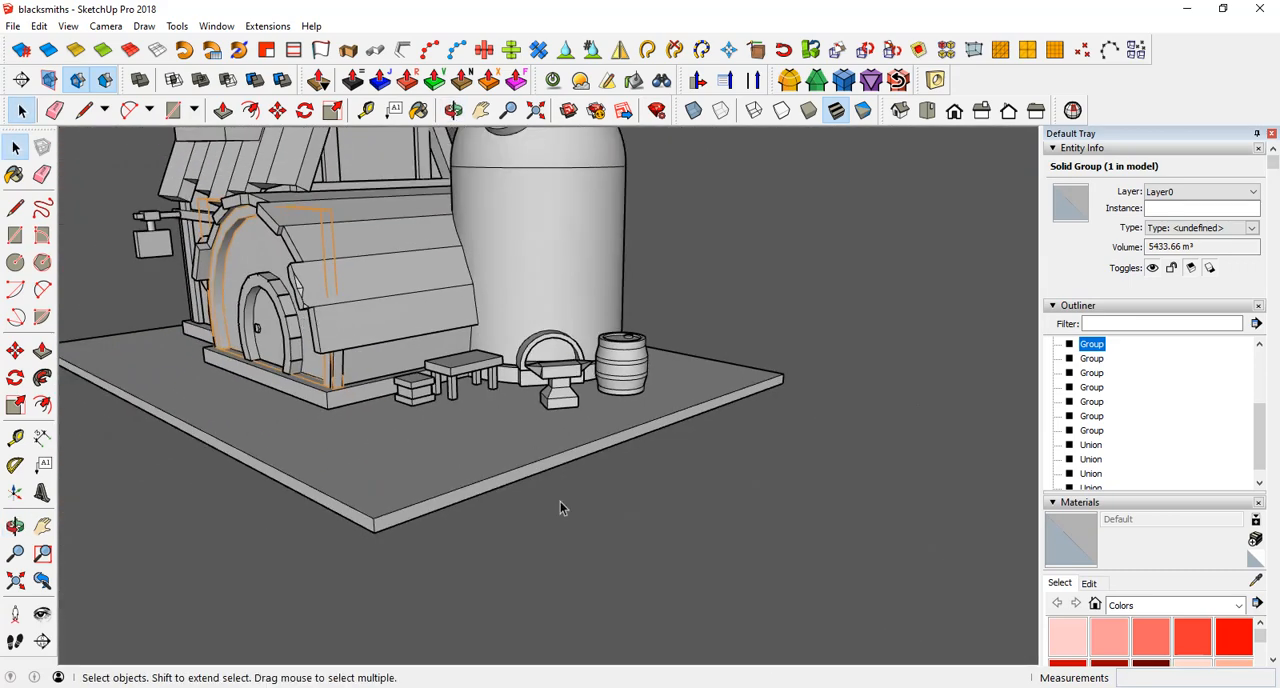
{"action": "left_click", "coordinate": [584, 534]}
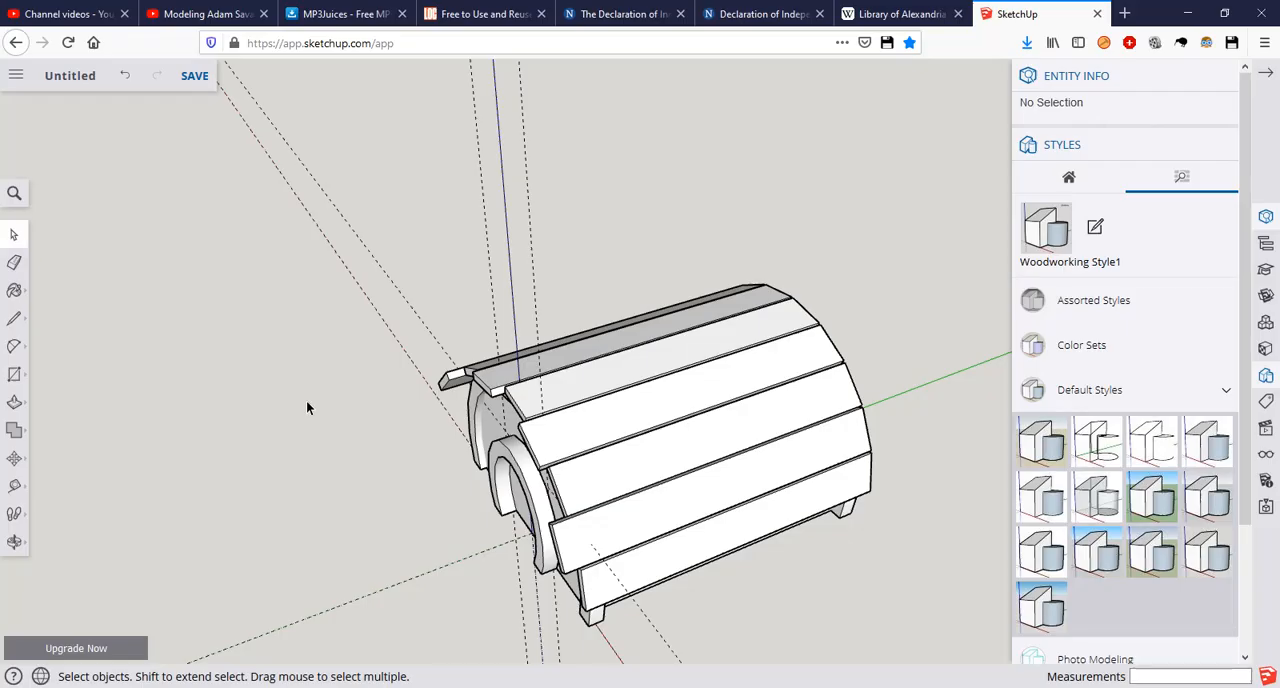
{"action": "middle_click_drag", "start_coordinate": [318, 378], "coordinate": [429, 412]}
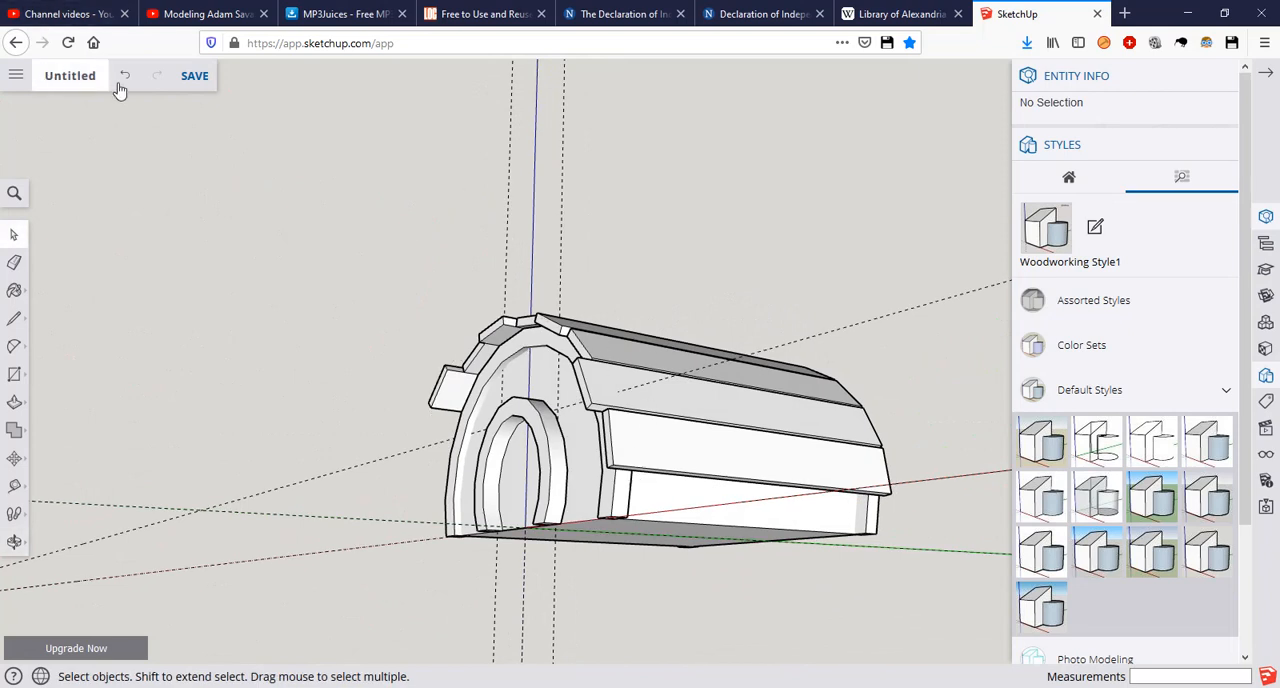
{"action": "left_click", "coordinate": [16, 80]}
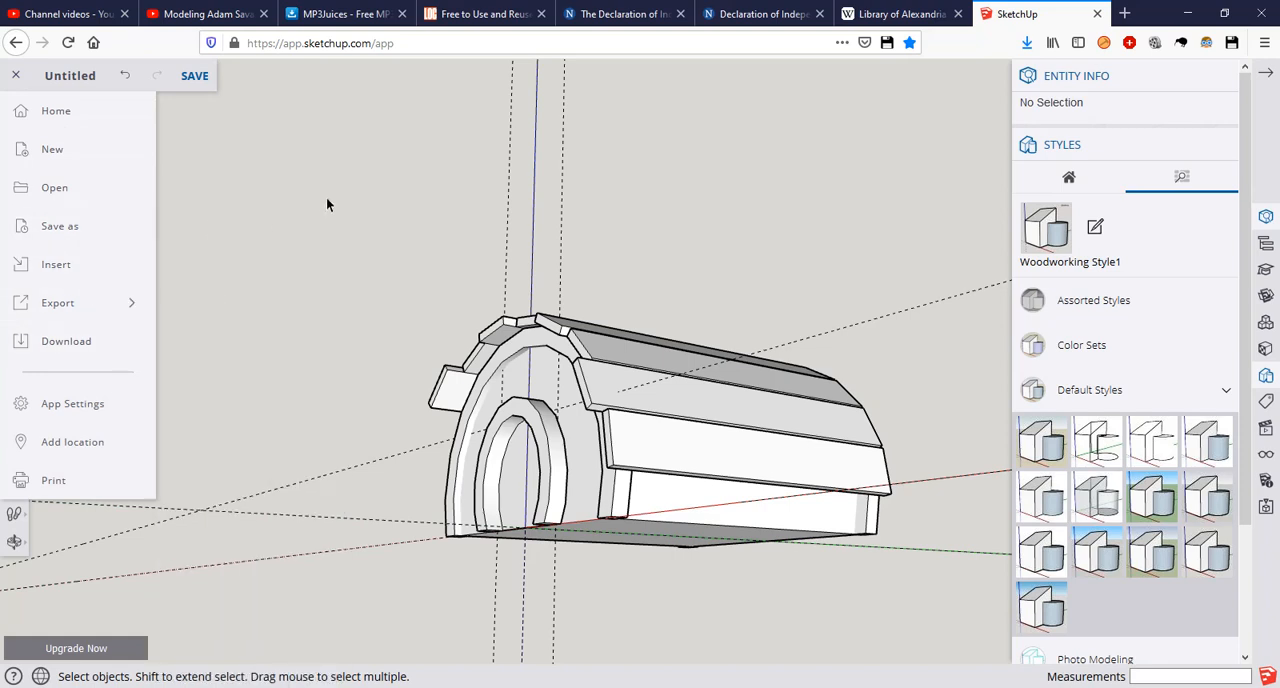
{"action": "left_click", "coordinate": [324, 206]}
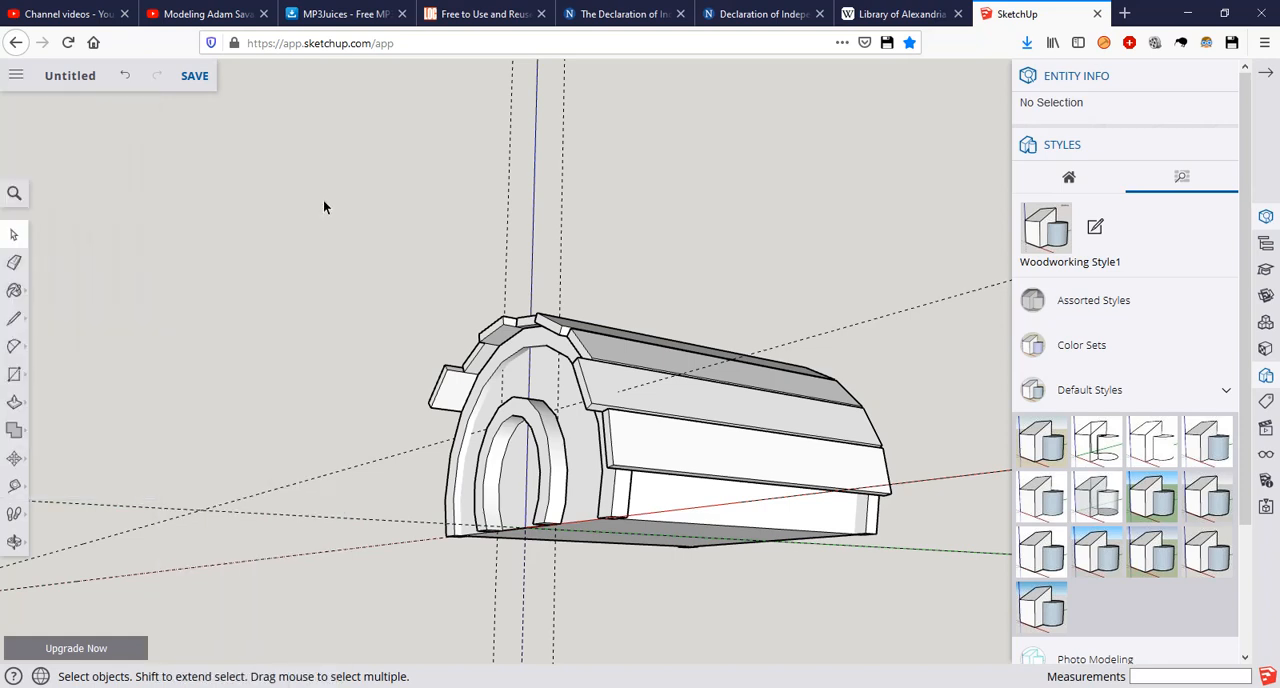
Step: Erase the leftover vertical and horizontal construction guides around the vault in the browser model
{"action": "key", "text": "e"}
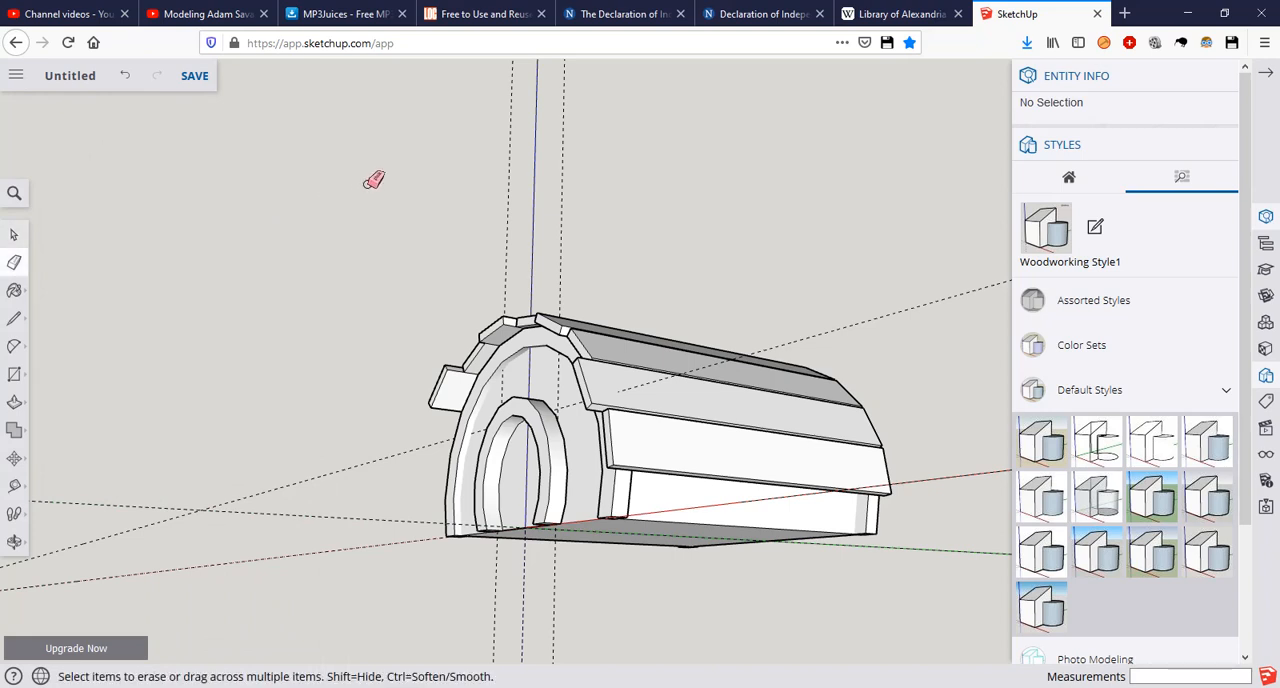
{"action": "left_click", "coordinate": [512, 195]}
{"action": "left_click", "coordinate": [563, 196]}
{"action": "left_click_drag", "start_coordinate": [873, 315], "coordinate": [886, 332]}
{"action": "middle_click_drag", "start_coordinate": [404, 364], "coordinate": [440, 557]}
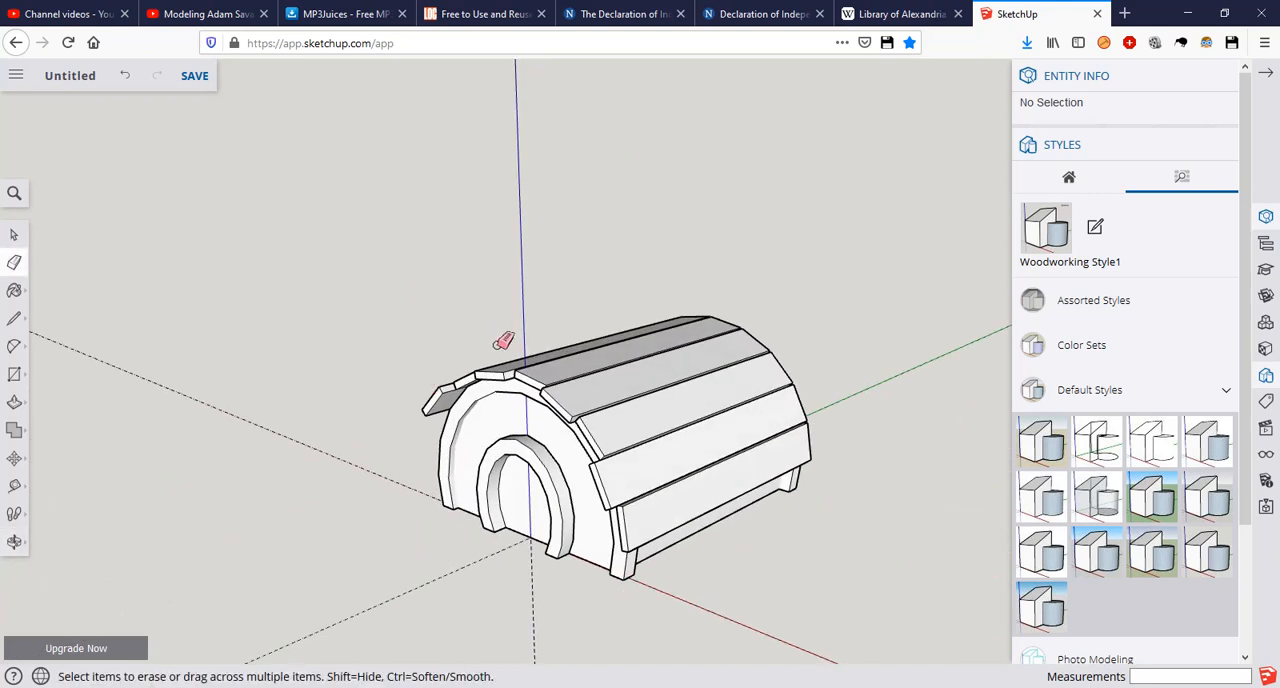
{"action": "key", "text": "space"}
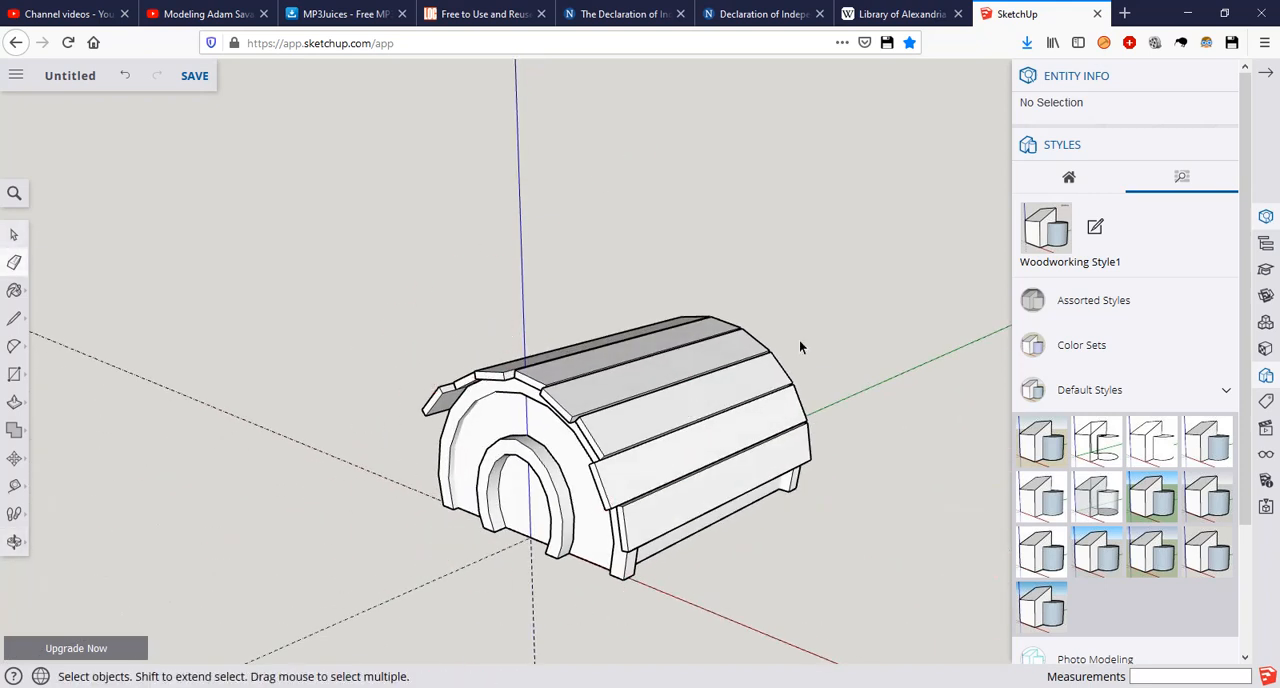
Step: Narrow the door arch group by scaling it to 0.80 along the red axis about its centre
{"action": "mouse_move", "coordinate": [817, 476]}
{"action": "middle_mouse_down"}
{"action": "mouse_move", "coordinate": [717, 433]}
{"action": "mouse_move", "coordinate": [609, 422]}
{"action": "mouse_move", "coordinate": [576, 330]}
{"action": "mouse_move", "coordinate": [683, 363]}
{"action": "mouse_move", "coordinate": [808, 320]}
{"action": "mouse_move", "coordinate": [720, 345]}
{"action": "middle_mouse_up"}
{"action": "scroll", "coordinate": [576, 330], "scroll_direction": "up", "scroll_amount": 2}
{"action": "scroll", "coordinate": [531, 320], "scroll_direction": "up", "scroll_amount": 2}
{"action": "middle_click_drag", "start_coordinate": [640, 386], "coordinate": [600, 551]}
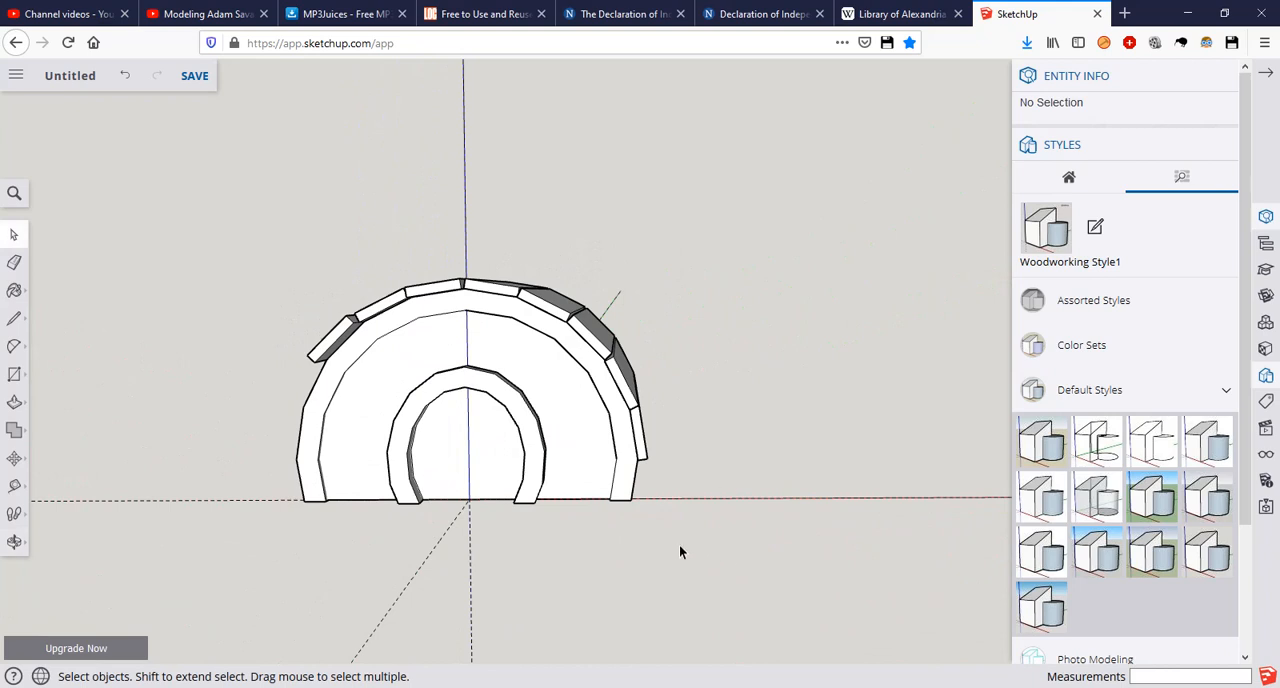
{"action": "left_click", "coordinate": [533, 432]}
{"action": "key", "text": "s"}
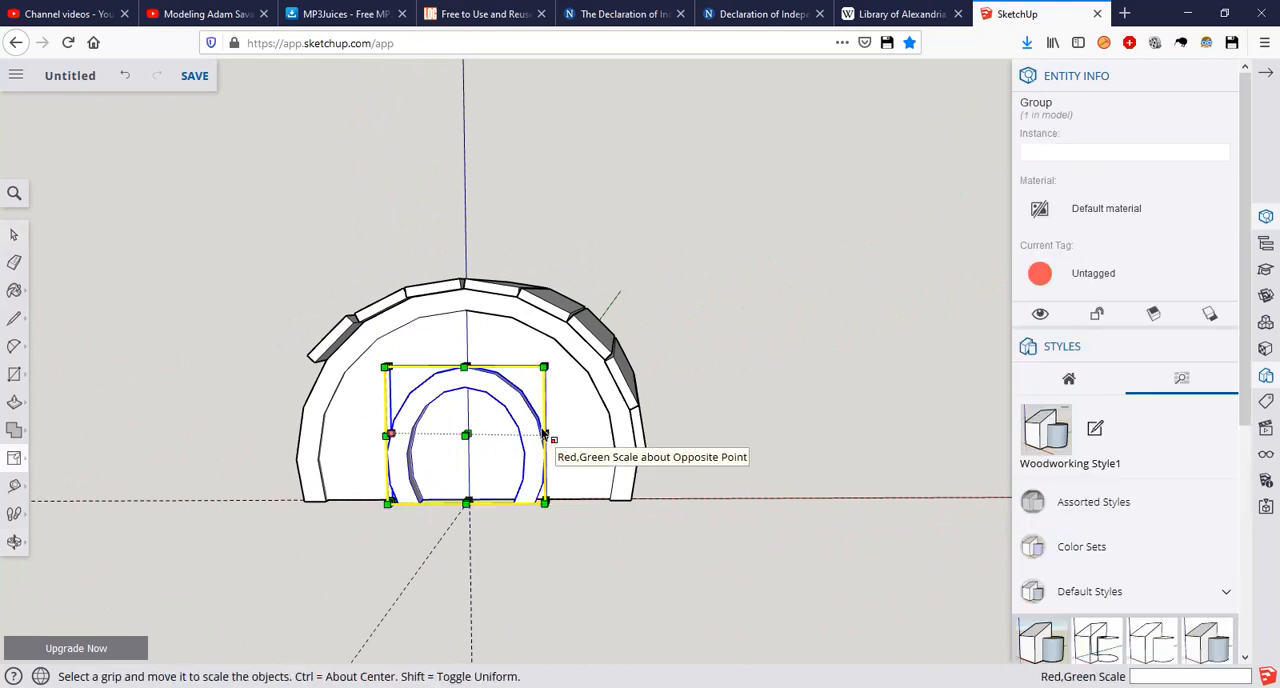
{"action": "middle_click_drag", "start_coordinate": [546, 444], "coordinate": [484, 429]}
{"action": "scroll", "coordinate": [500, 432], "scroll_direction": "up", "scroll_amount": 5}
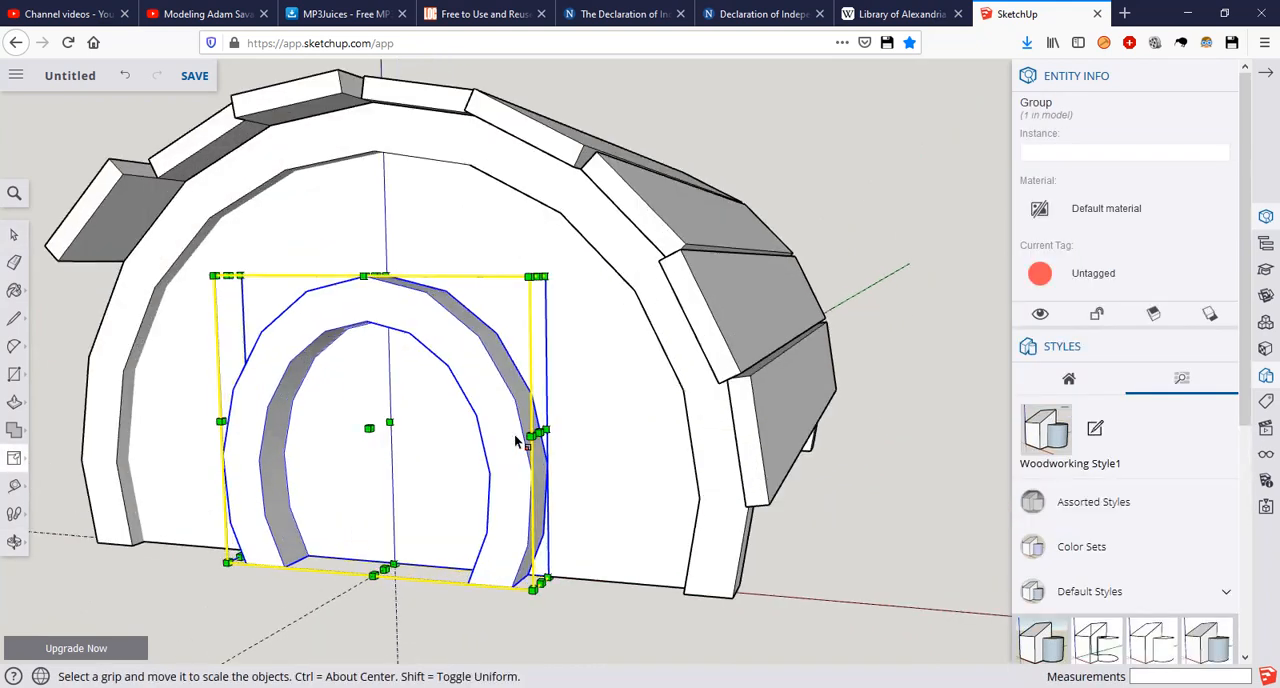
{"action": "left_click_drag", "start_coordinate": [541, 432], "coordinate": [500, 433]}
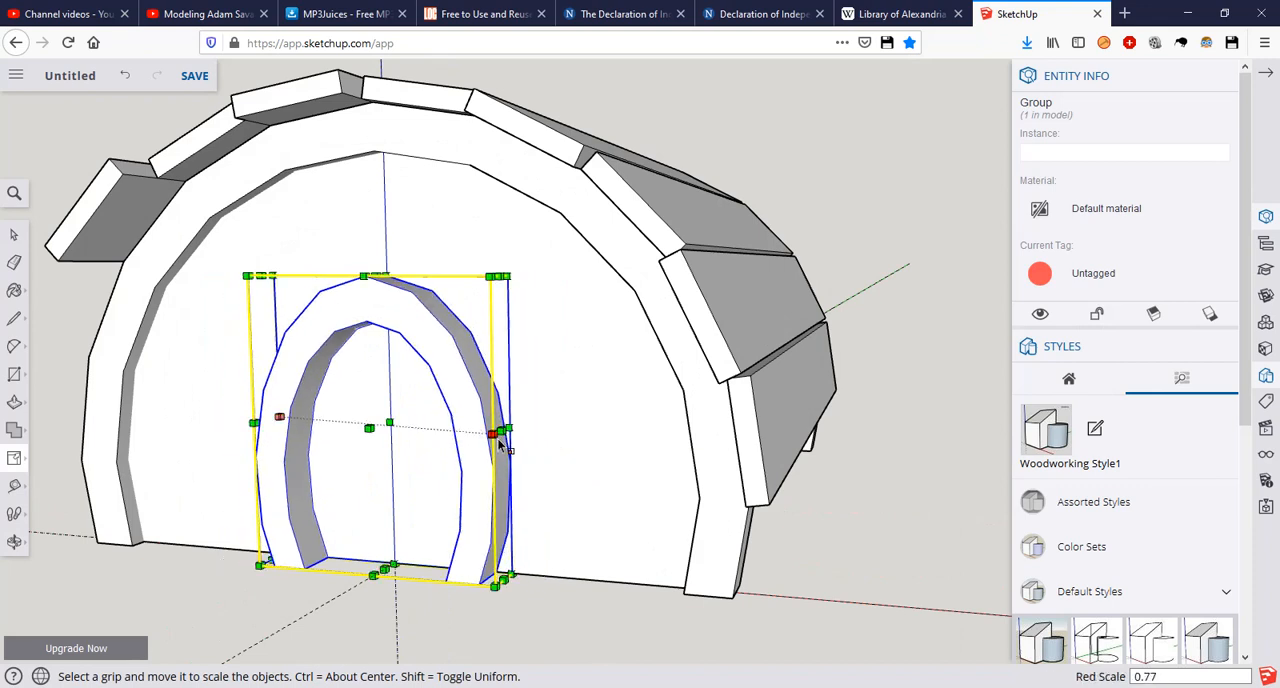
{"action": "type", "text": "0."}
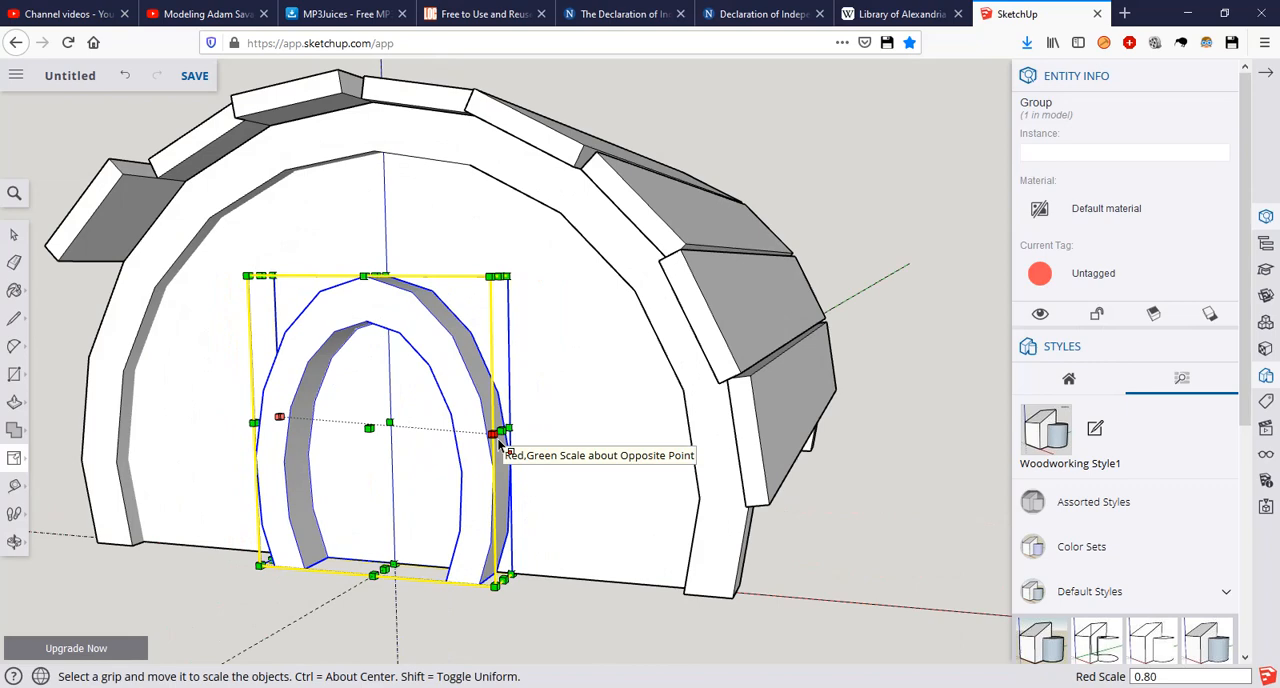
{"action": "key", "text": "Return"}
{"action": "key", "text": "space"}
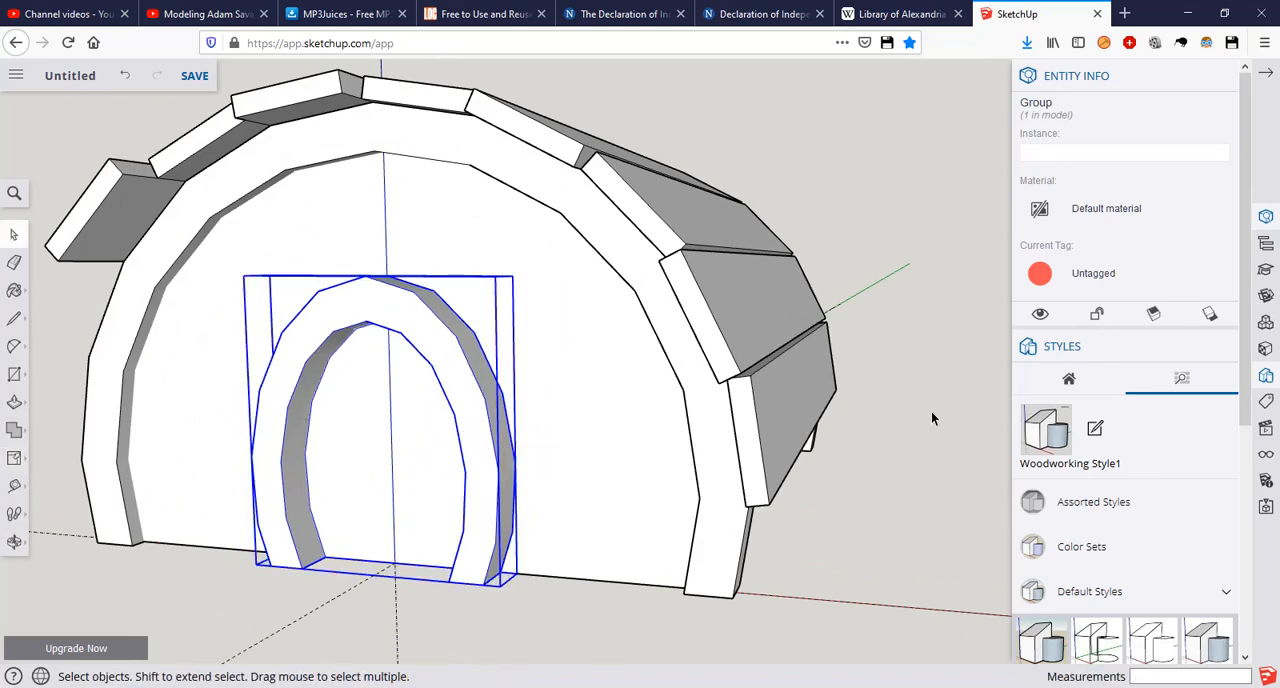
{"action": "left_click", "coordinate": [931, 412]}
Step: Review the vault with its narrowed door arch and compare it with the reference picture and the finished blacksmiths model
{"action": "scroll", "coordinate": [594, 367], "scroll_direction": "down", "scroll_amount": 3}
{"action": "middle_click_drag", "start_coordinate": [594, 367], "coordinate": [603, 235]}
{"action": "scroll", "coordinate": [670, 358], "scroll_direction": "down", "scroll_amount": 3}
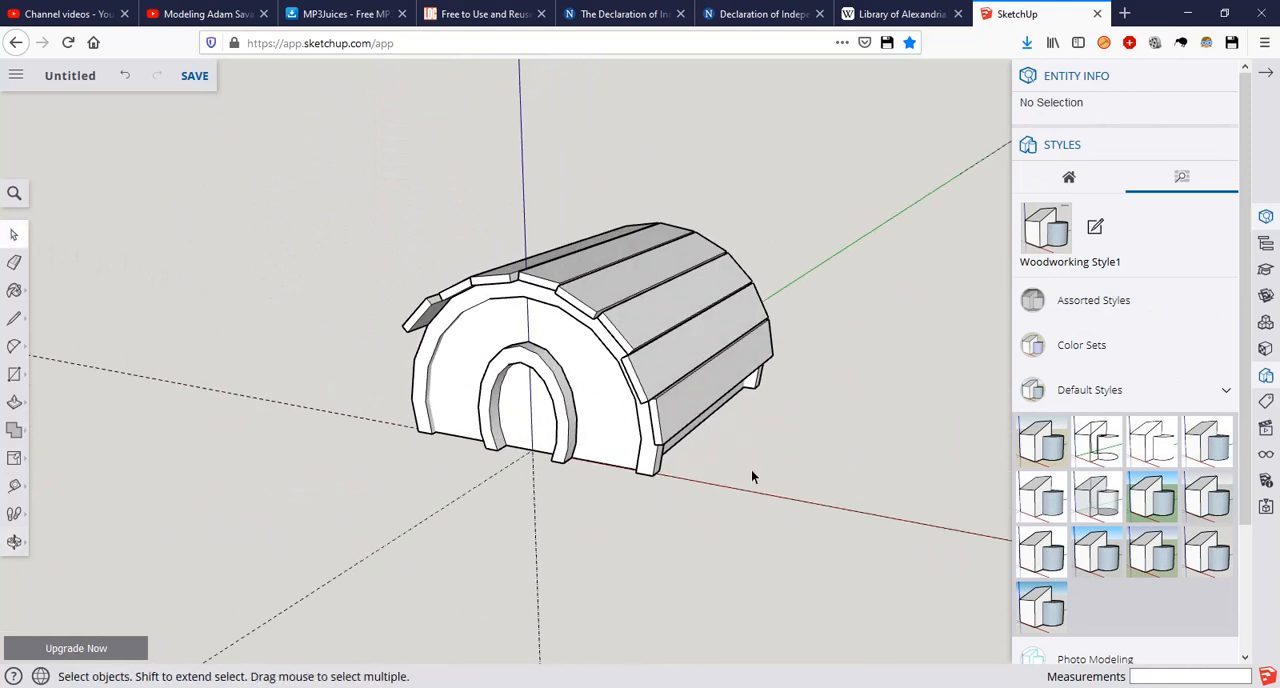
{"action": "middle_click_drag", "start_coordinate": [772, 397], "coordinate": [597, 437]}
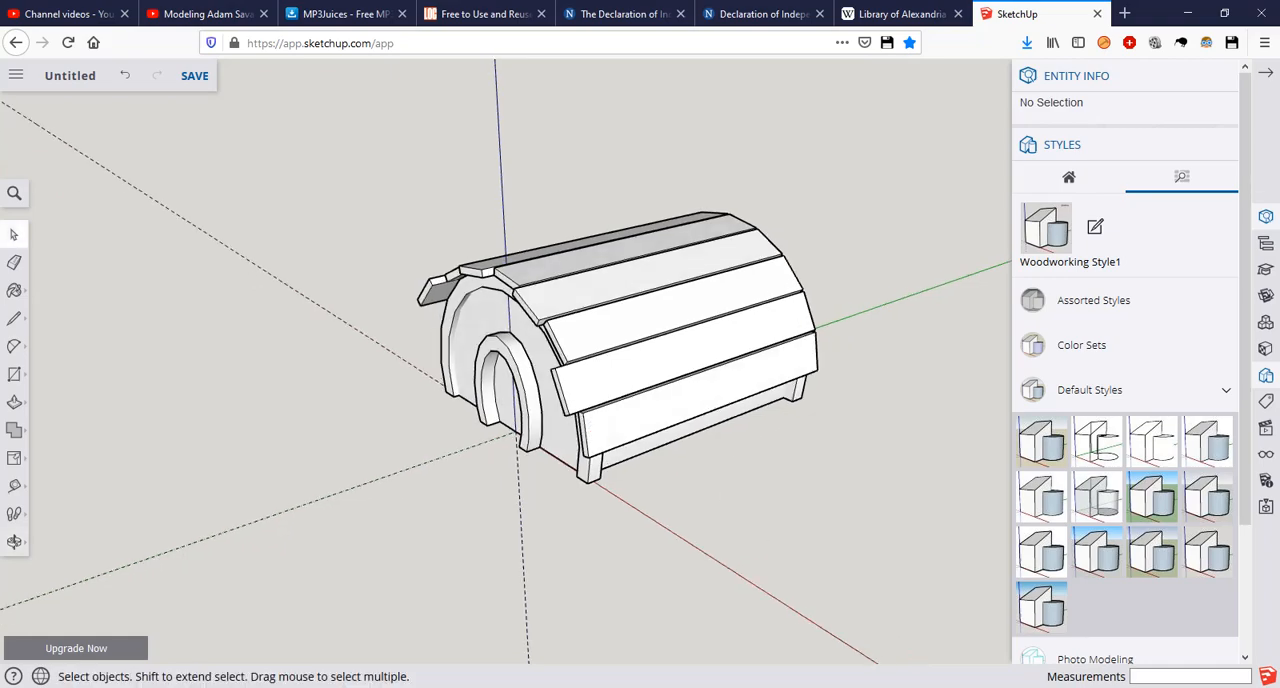
{"action": "key", "text": "alt+Tab"}
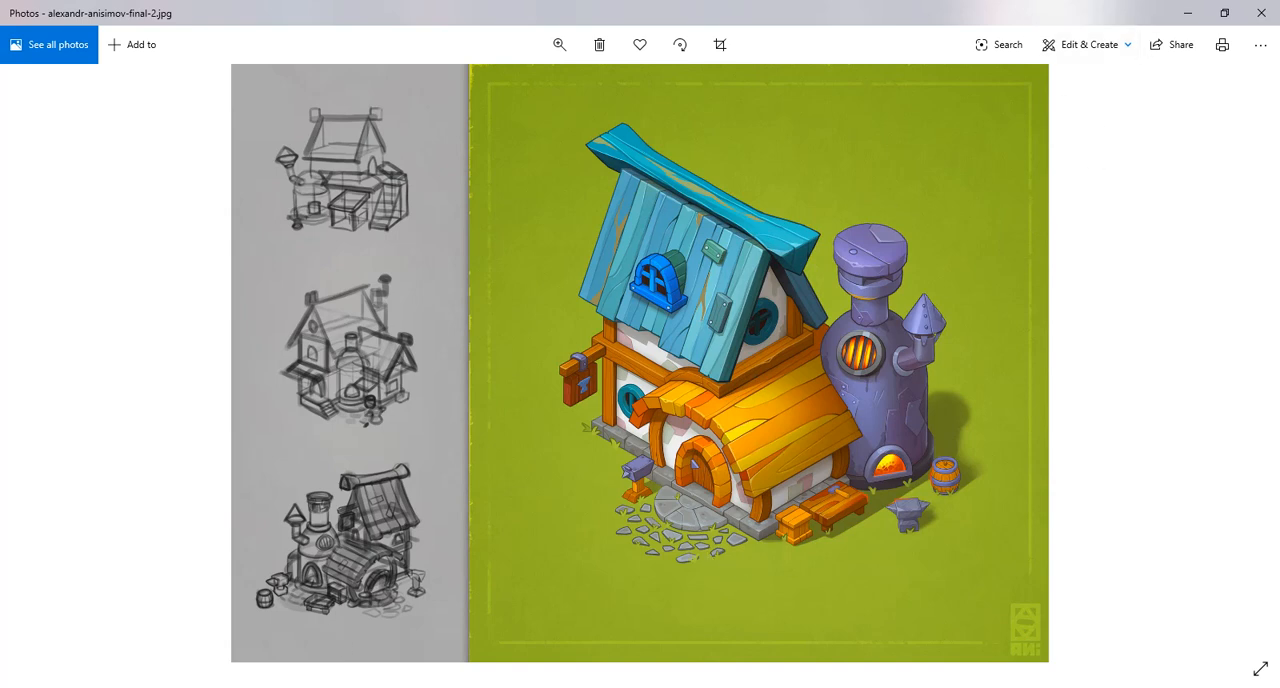
{"action": "key", "text": "alt+Tab"}
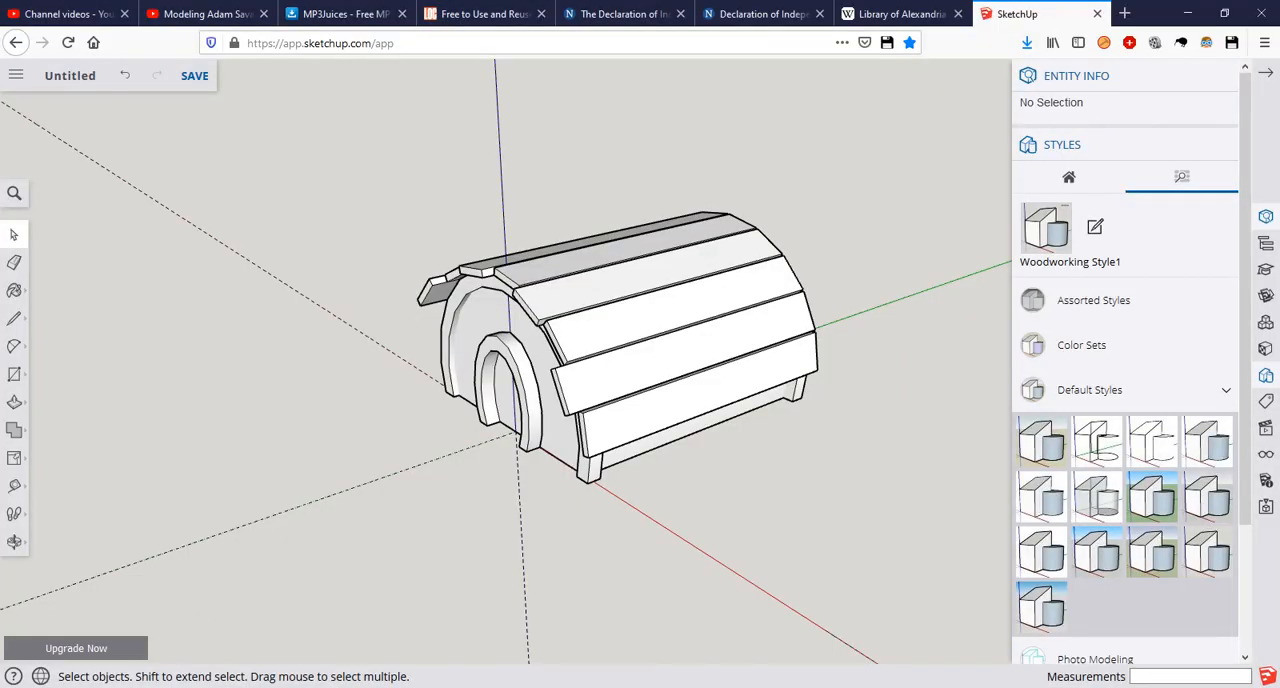
{"action": "key", "text": "alt+Tab"}
{"action": "scroll", "coordinate": [478, 300], "scroll_direction": "down", "scroll_amount": 4}
{"action": "middle_click_drag", "start_coordinate": [362, 254], "coordinate": [485, 470]}
{"action": "middle_click_drag", "start_coordinate": [445, 371], "coordinate": [640, 338]}
{"action": "scroll", "coordinate": [500, 357], "scroll_direction": "up", "scroll_amount": 2}
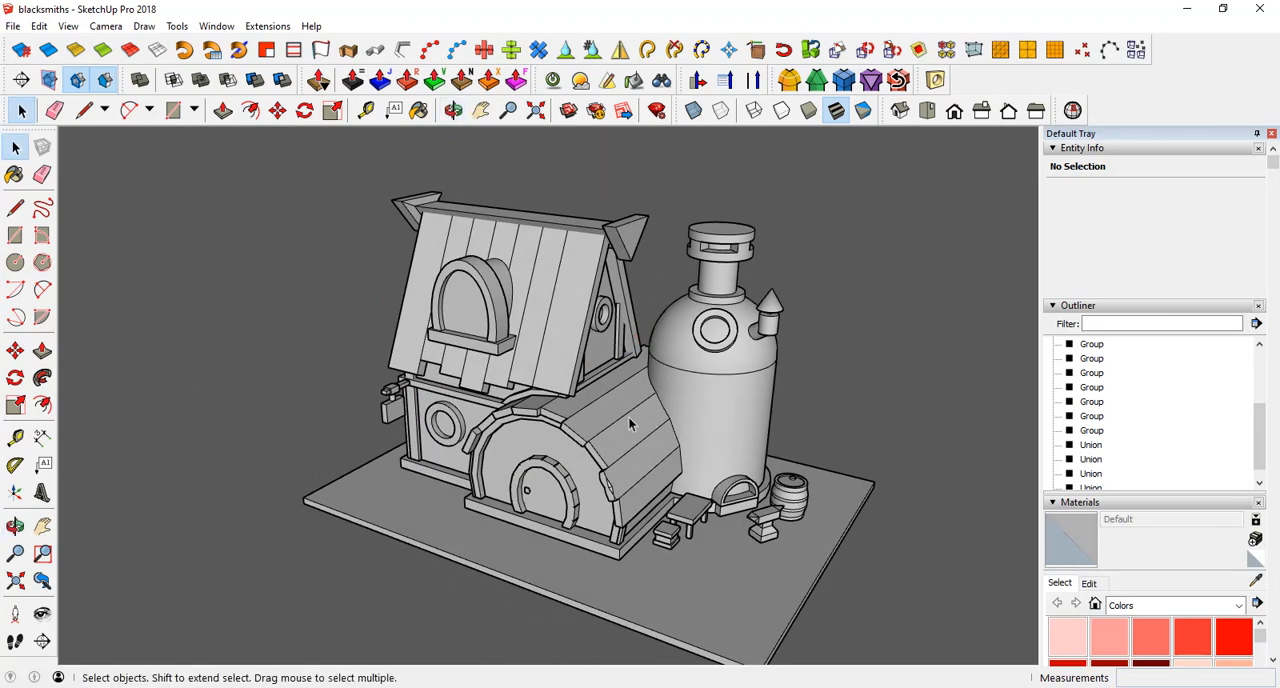